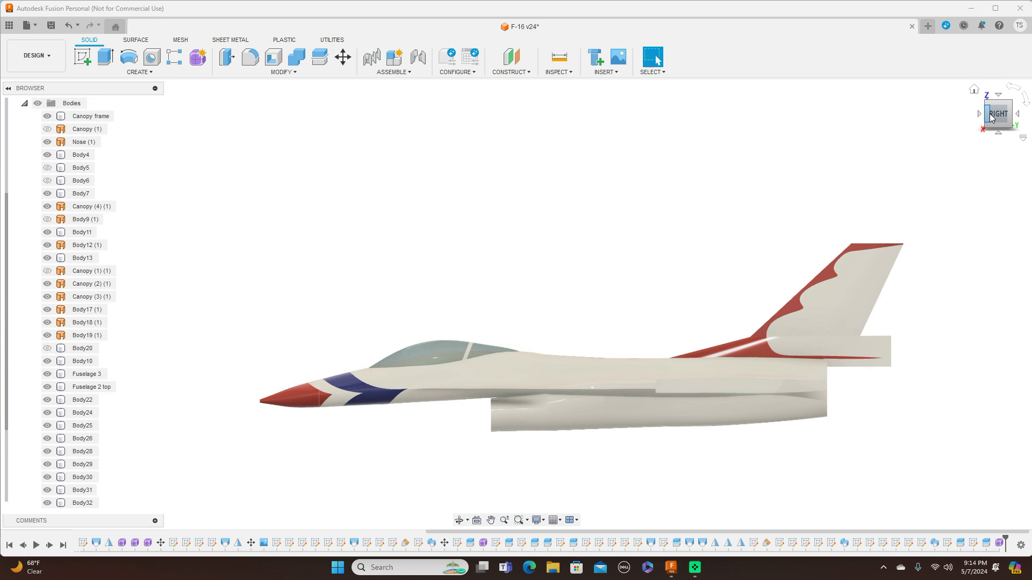
Examine the finished F-16 model from several viewing angles.
left_click_drag(990, 118, 1025, 115)
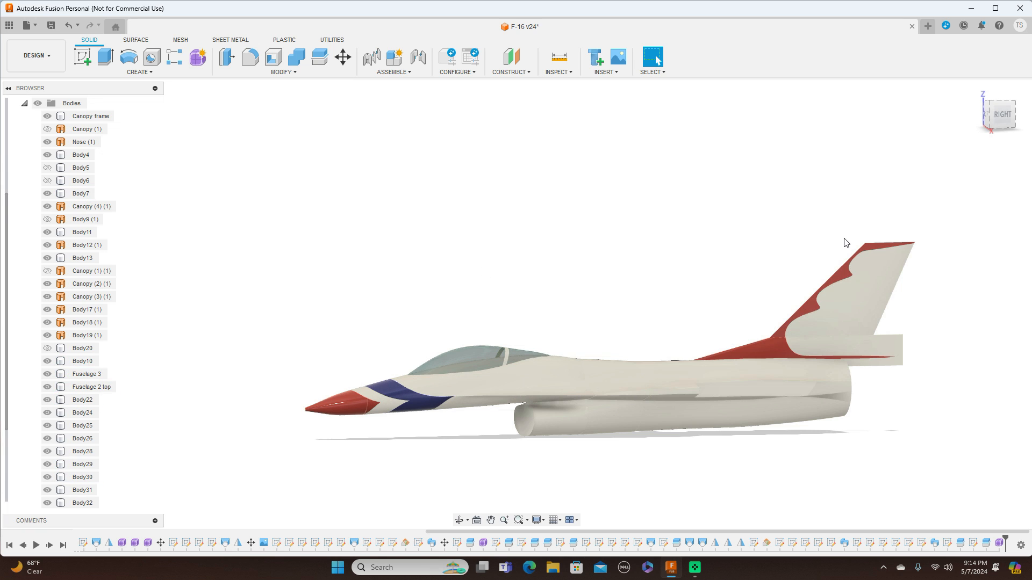
middle_click_drag(784, 233, 735, 182)
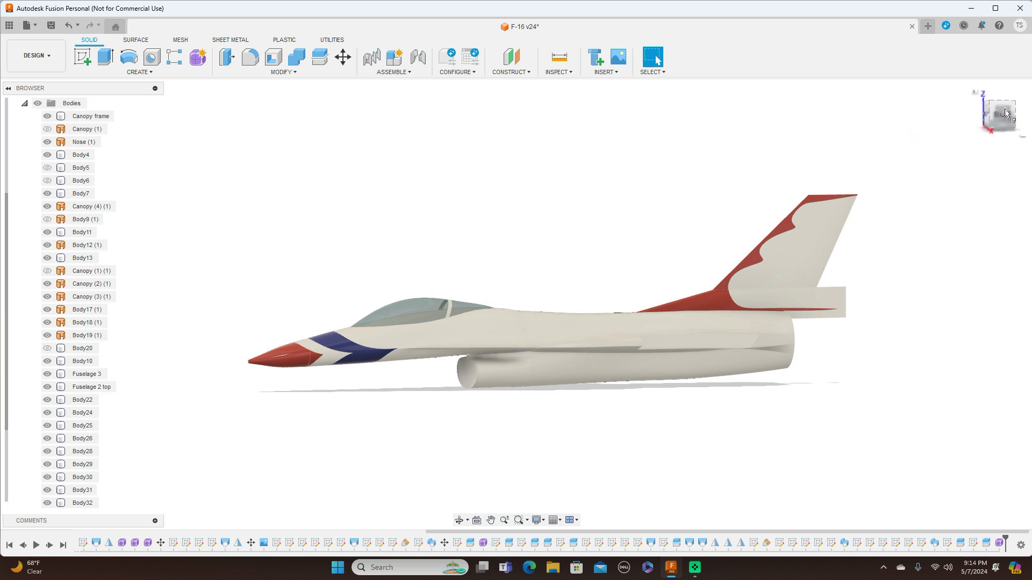
left_click_drag(1001, 118, 1024, 117)
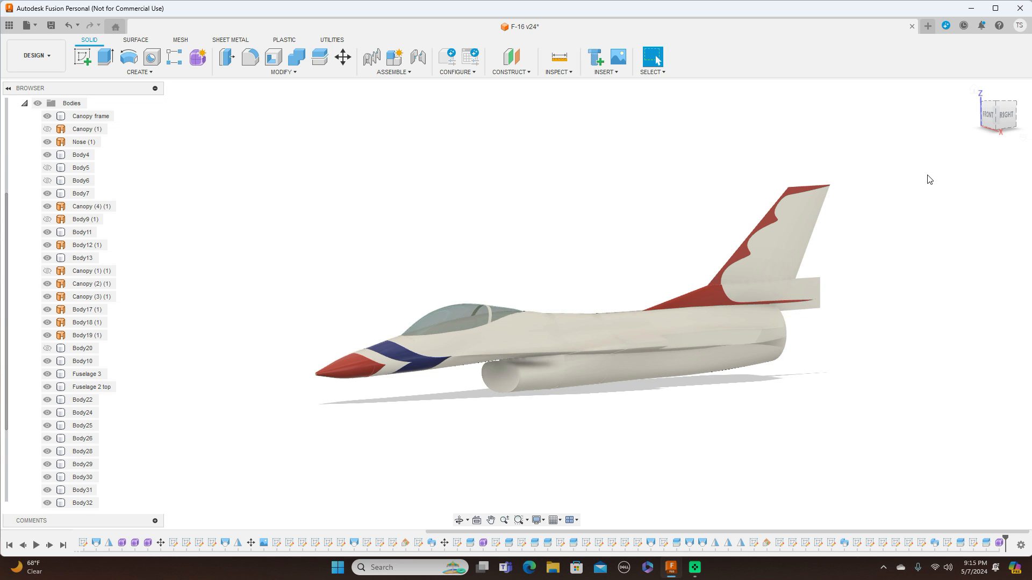
left_click(1005, 115)
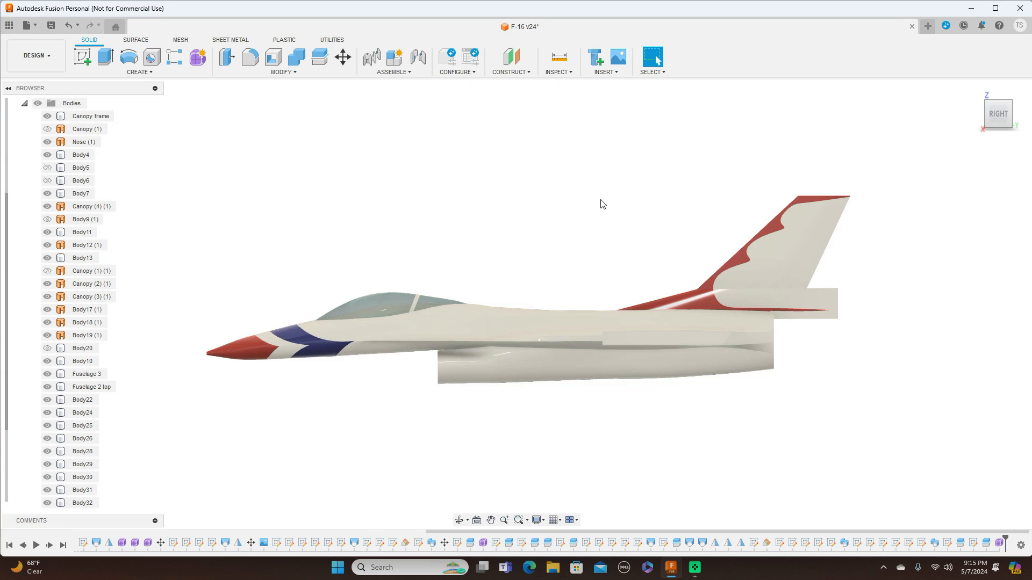
middle_click_drag(601, 202, 652, 188)
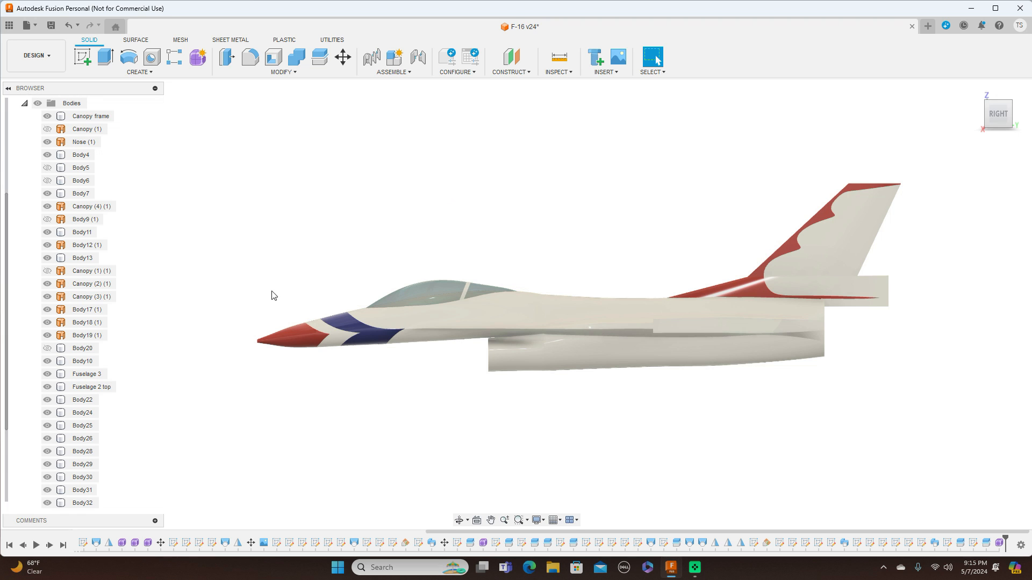
Hide the Nose (1) and Body12 (1) bodies and collapse the Bodies folder in the browser.
left_click(47, 141)
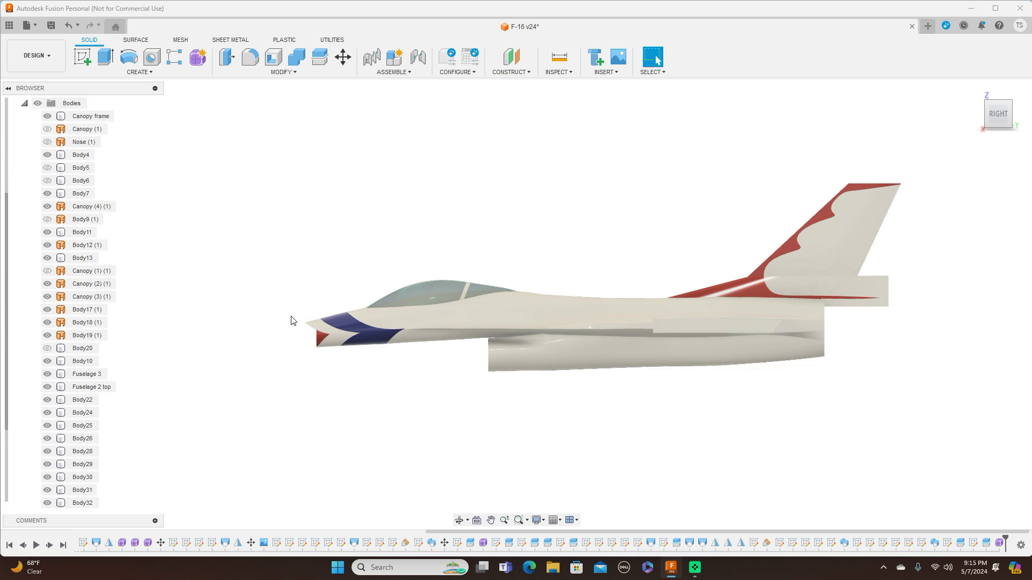
left_click(47, 245)
scroll(338, 248, "up", 2)
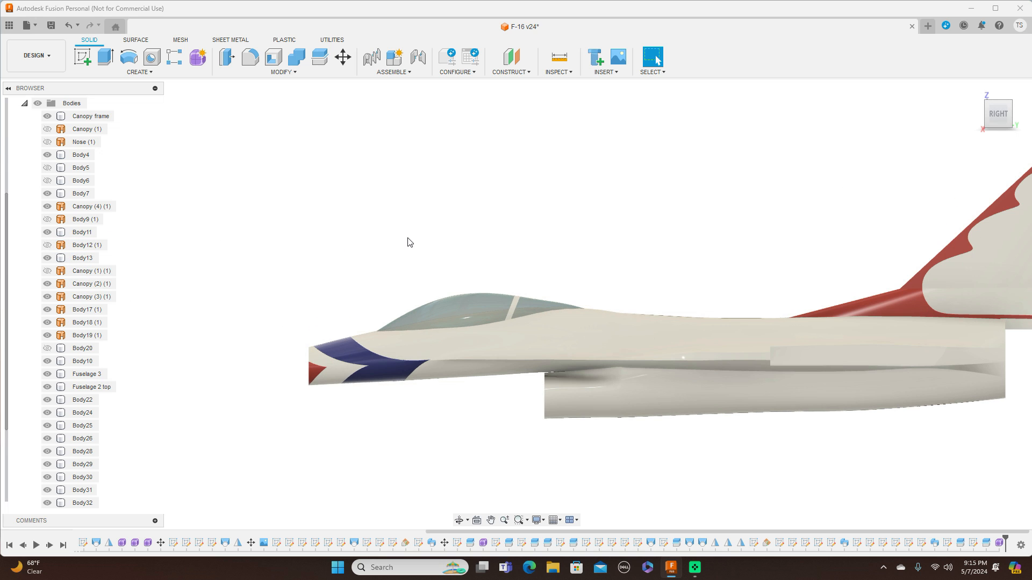
scroll(407, 239, "up", 2)
left_click_drag(445, 221, 447, 171)
key("Escape")
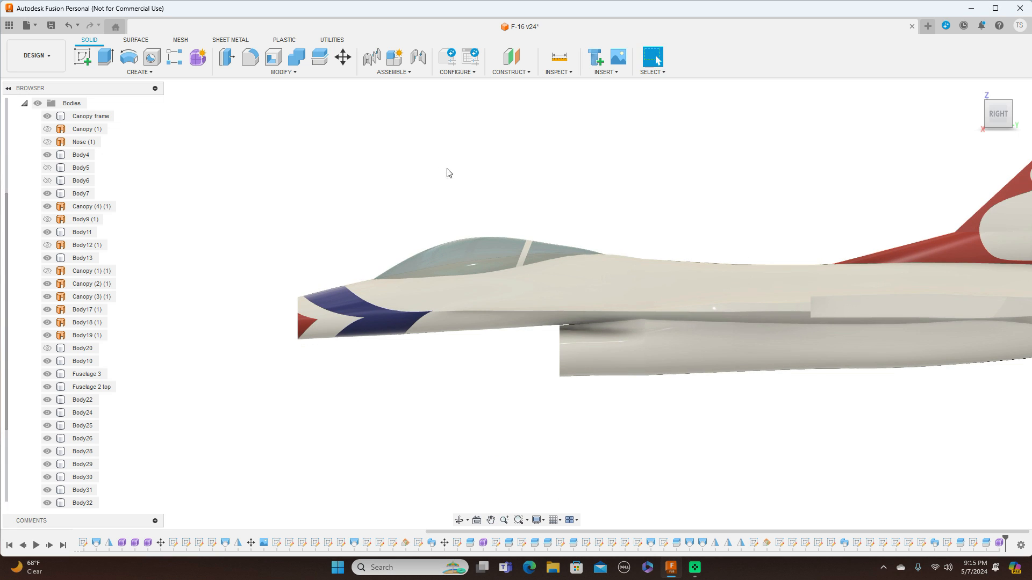
scroll(463, 171, "down", 1)
middle_click_drag(499, 172, 546, 168)
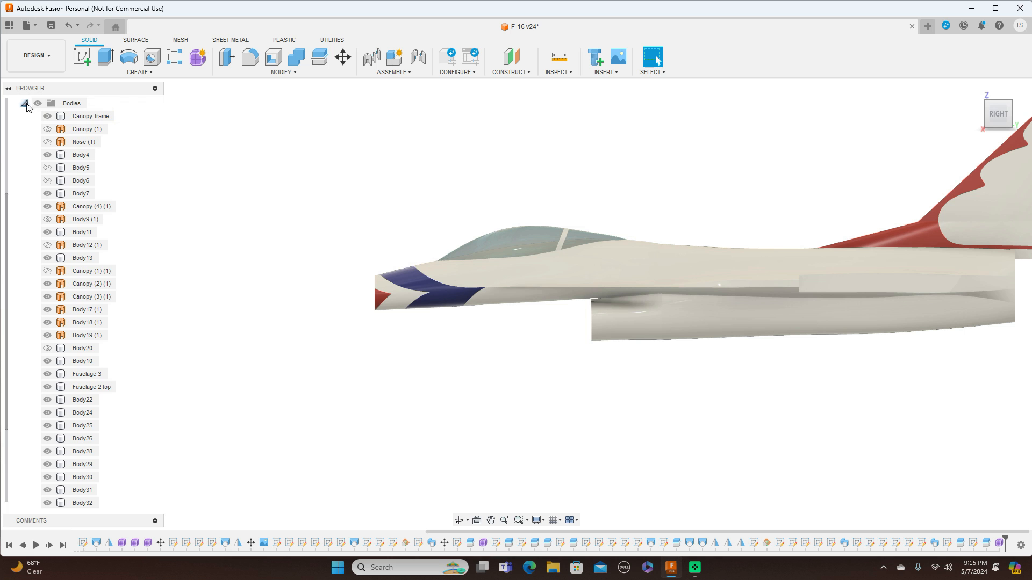
left_click(24, 103)
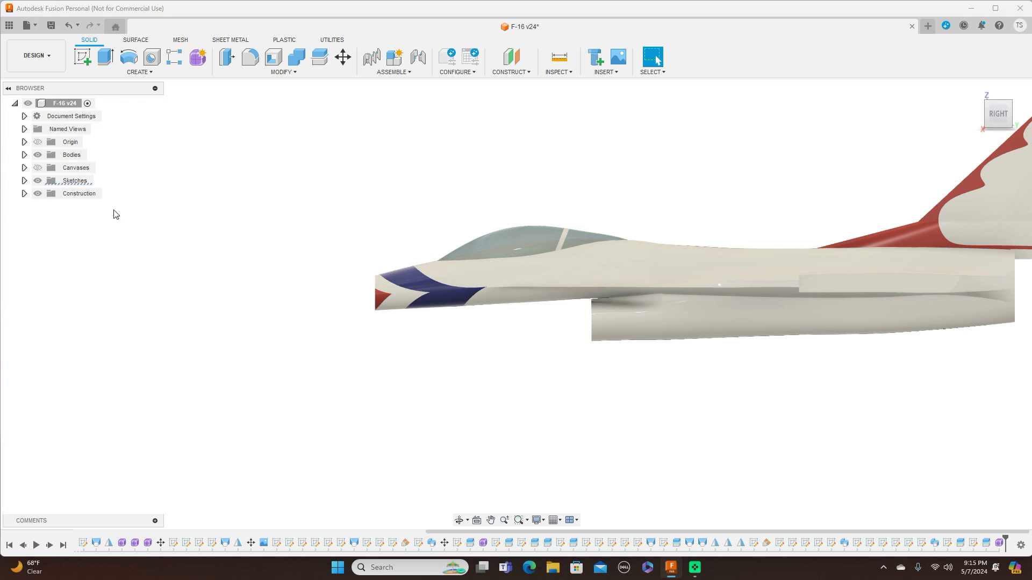
Show the reference canvases so the F-16 side-view drawing appears behind the model.
left_click(38, 168)
scroll(376, 295, "up", 4)
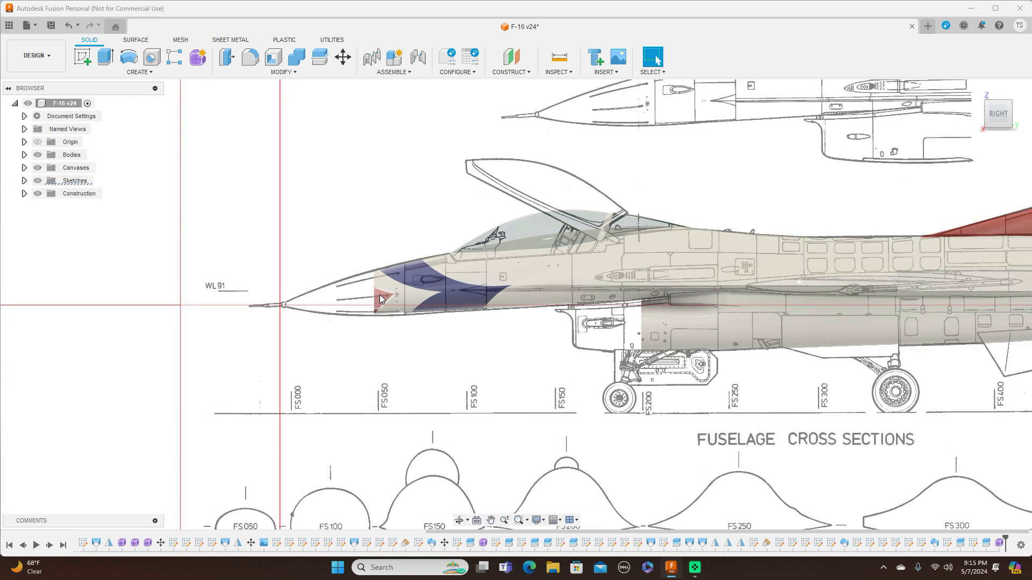
scroll(379, 294, "up", 2)
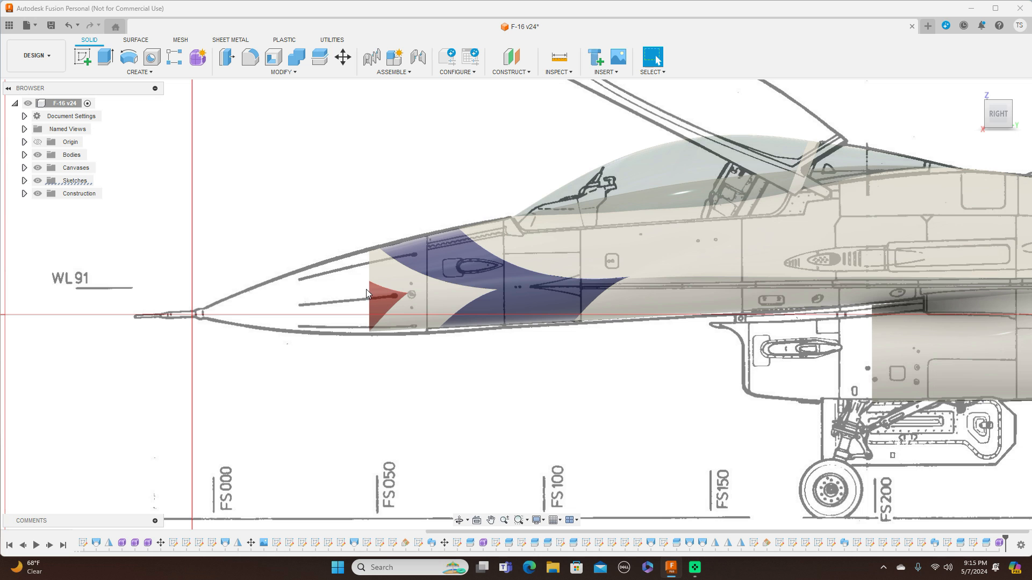
scroll(445, 362, "down", 1)
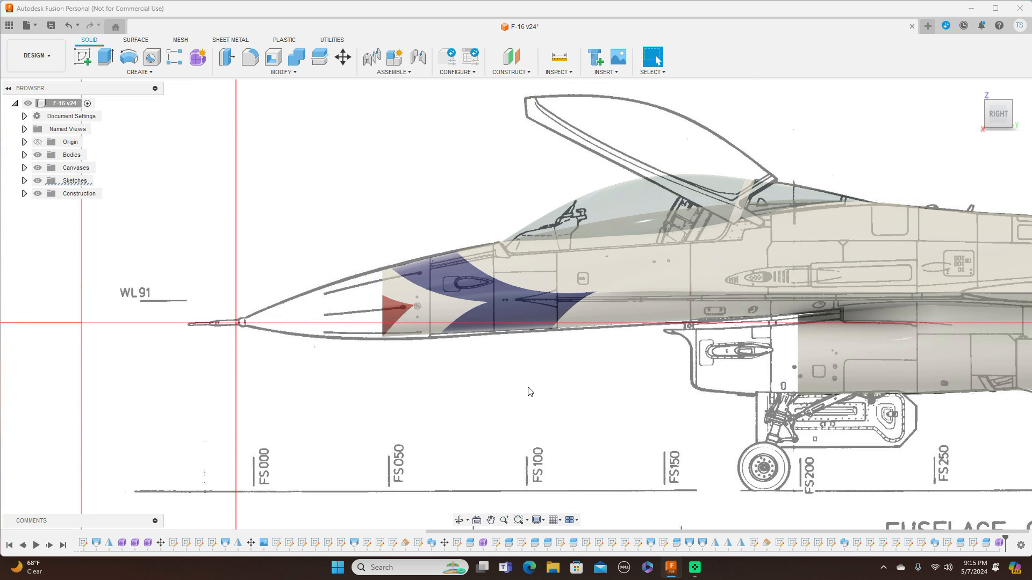
scroll(531, 391, "down", 1)
middle_click_drag(540, 404, 519, 354)
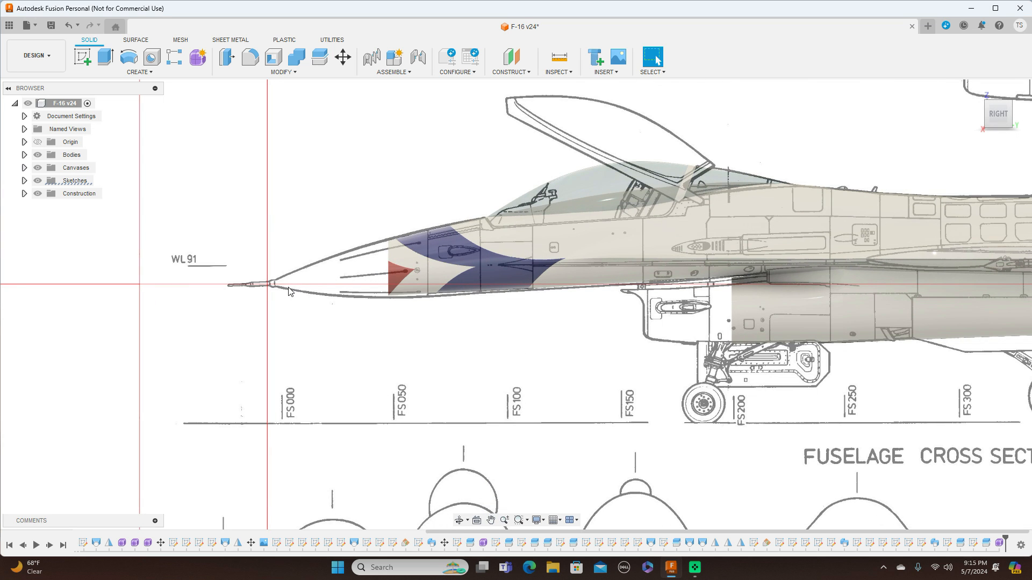
scroll(513, 360, "down", 1)
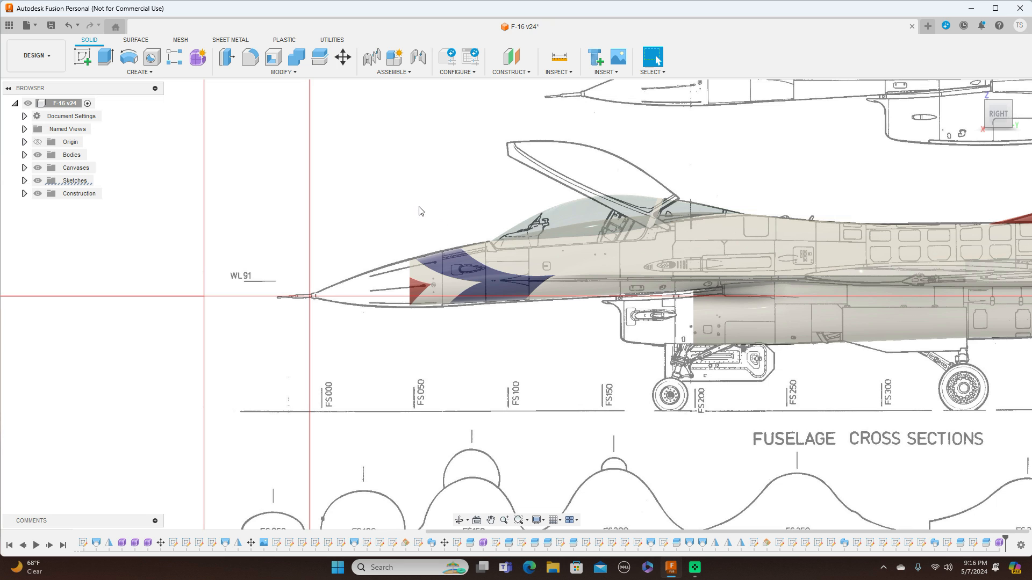
scroll(421, 211, "up", 2)
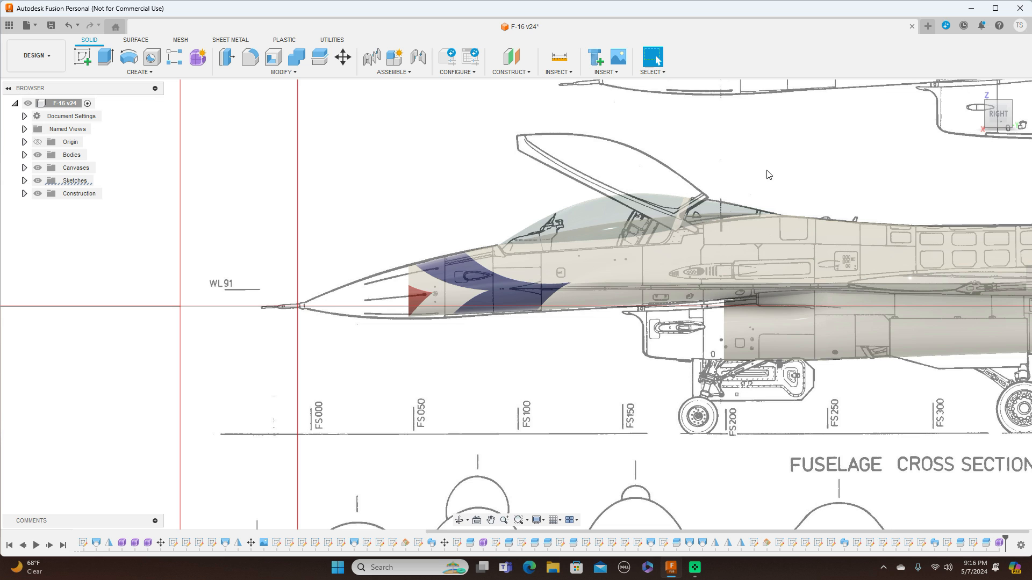
In the Form environment, start a cylinder on the front plane centred at the nose, about 158 mm in diameter.
left_click(979, 115)
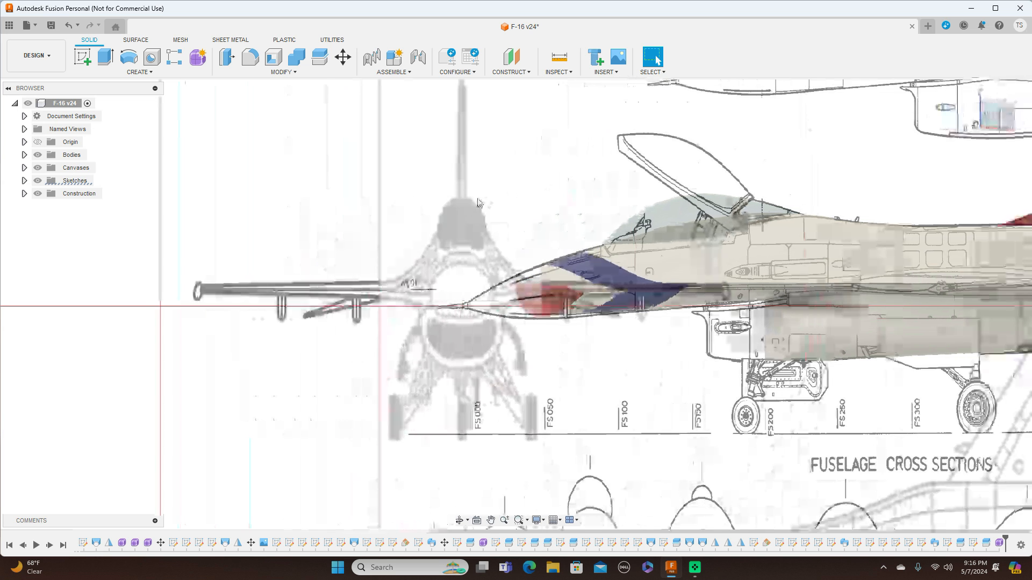
left_click_drag(550, 176, 353, 145)
key("Escape")
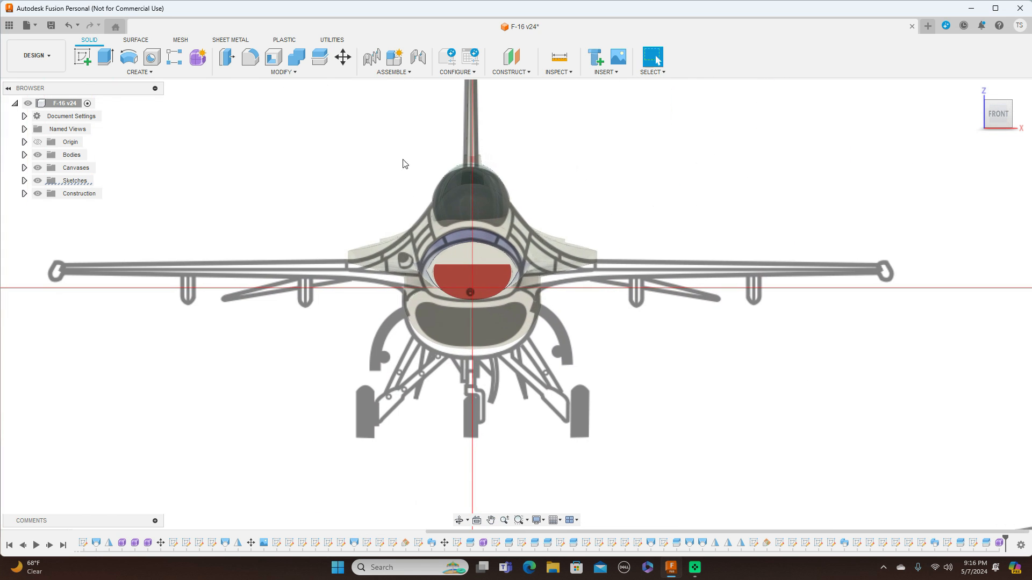
left_click(198, 57)
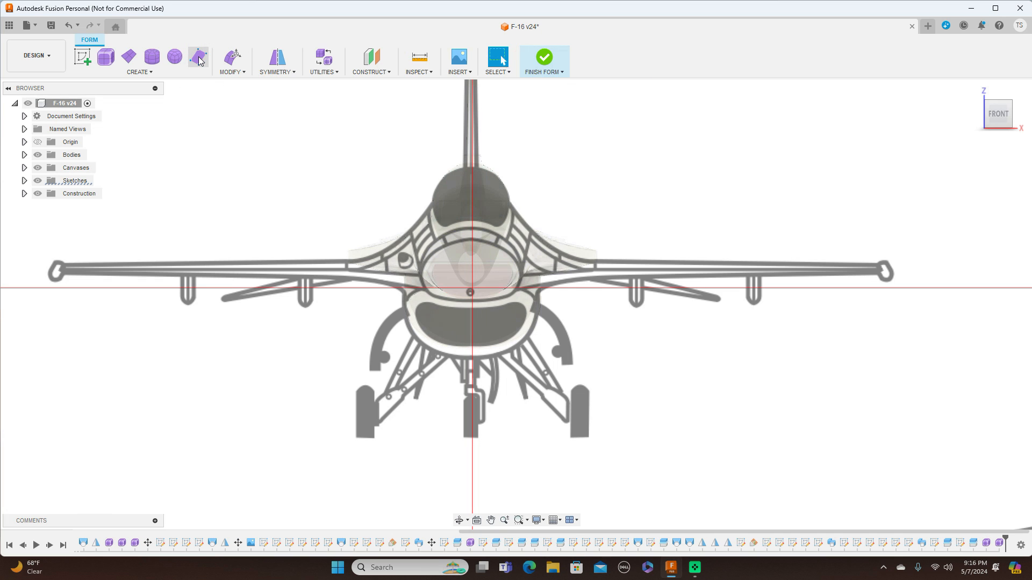
left_click(152, 58)
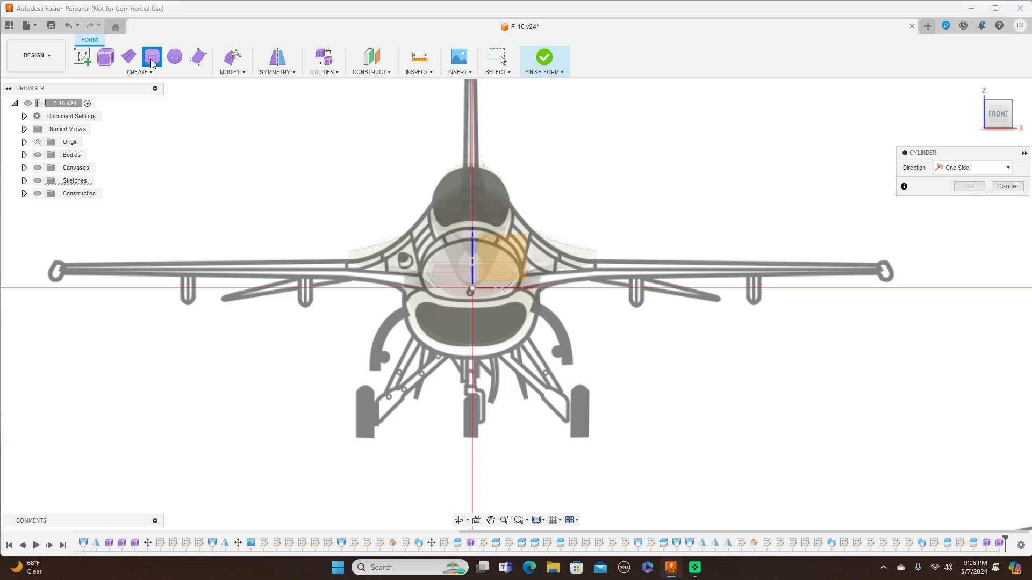
left_click(486, 264)
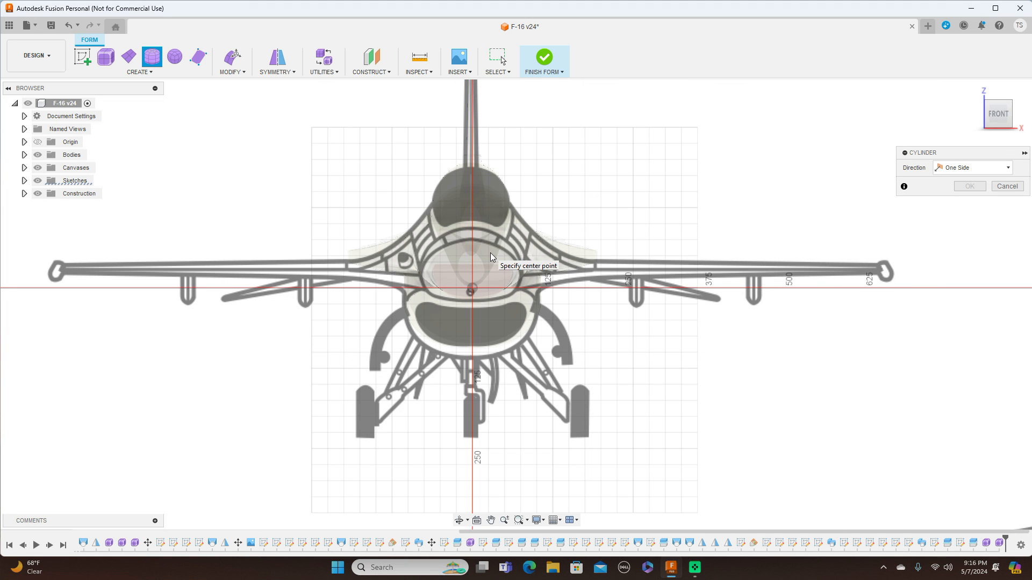
left_click(472, 274)
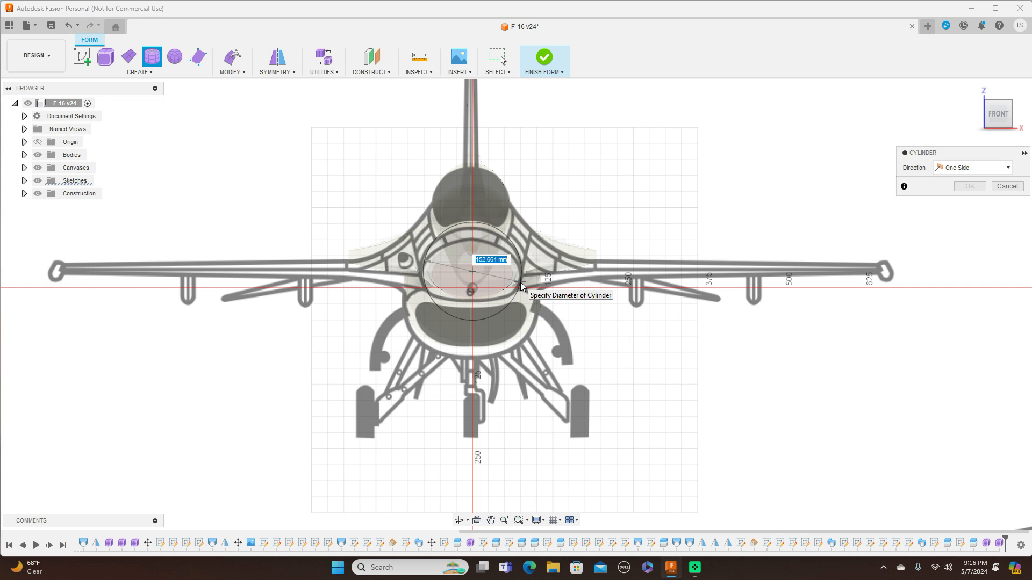
left_click(522, 286)
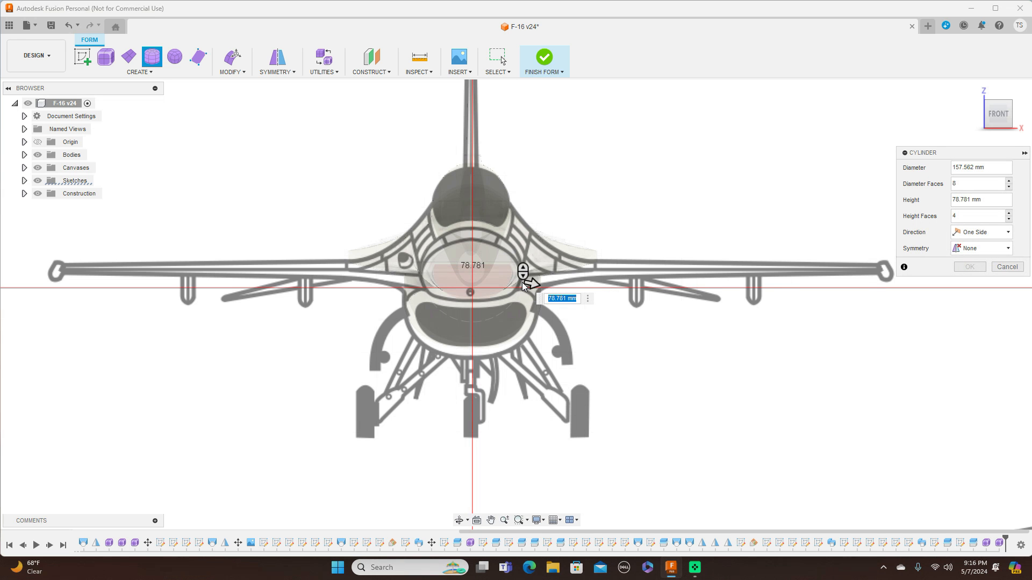
Set the cylinder's height to 200 mm along the nose and its height faces to 5, then confirm it.
left_click(1017, 114)
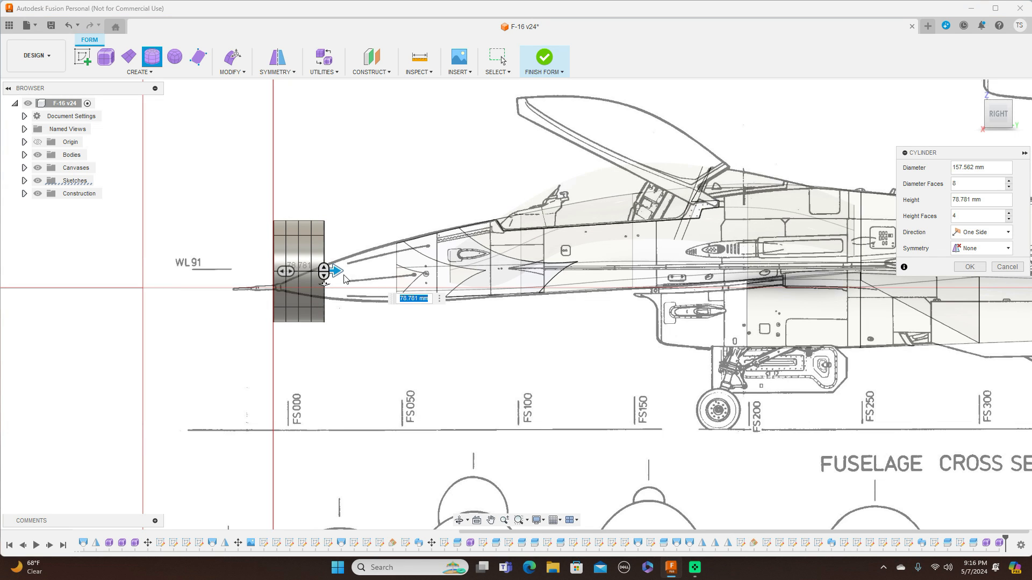
left_click_drag(336, 271, 423, 274)
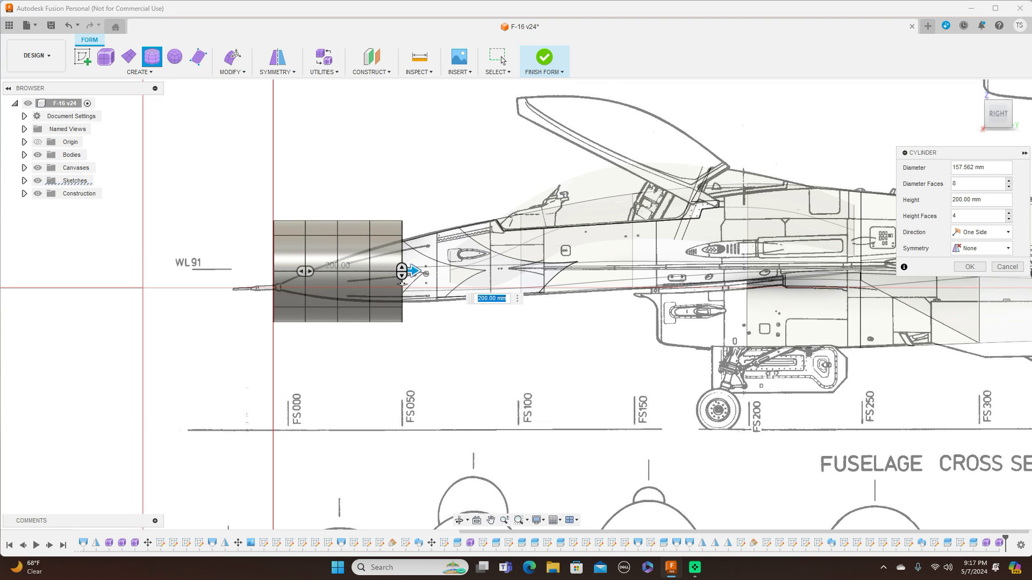
left_click(1009, 214)
left_click(1009, 215)
left_click(1010, 214)
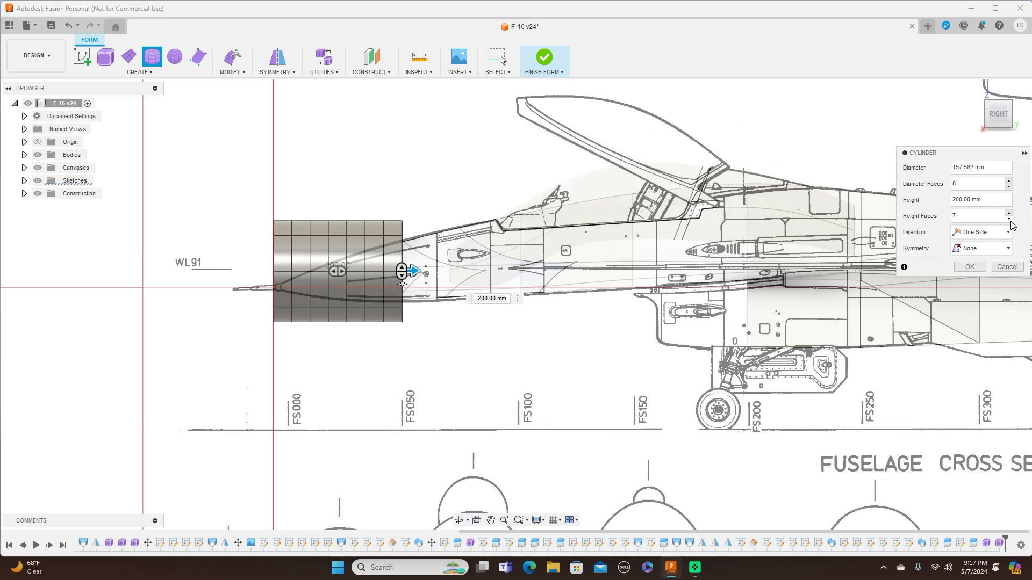
left_click(1009, 220)
left_click(1010, 219)
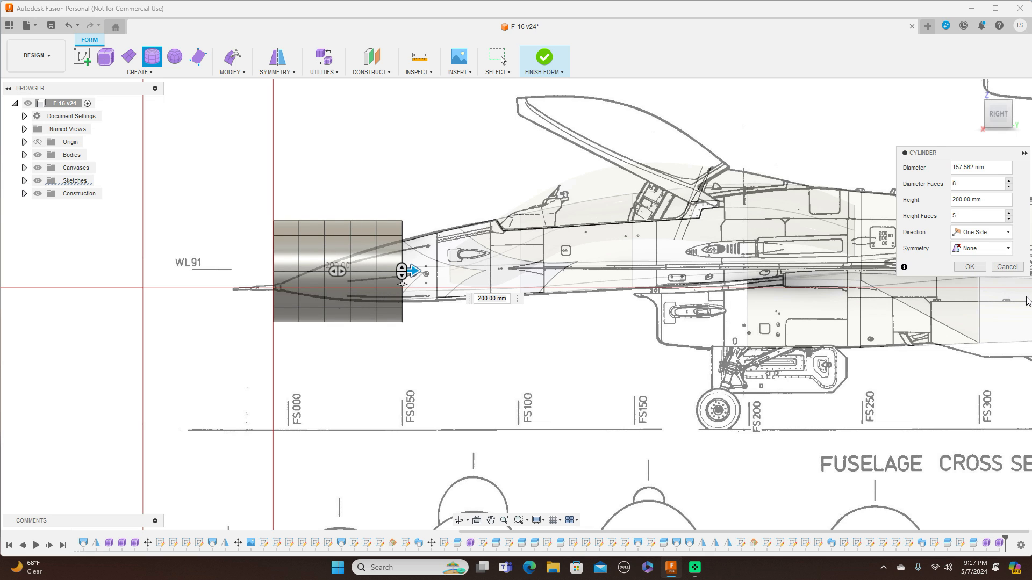
left_click(999, 99)
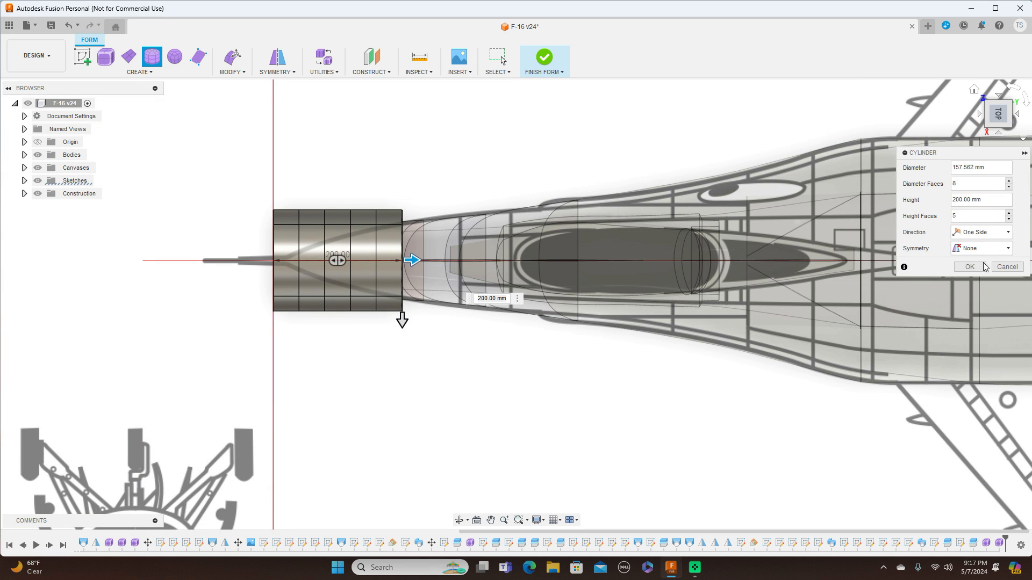
left_click(976, 269)
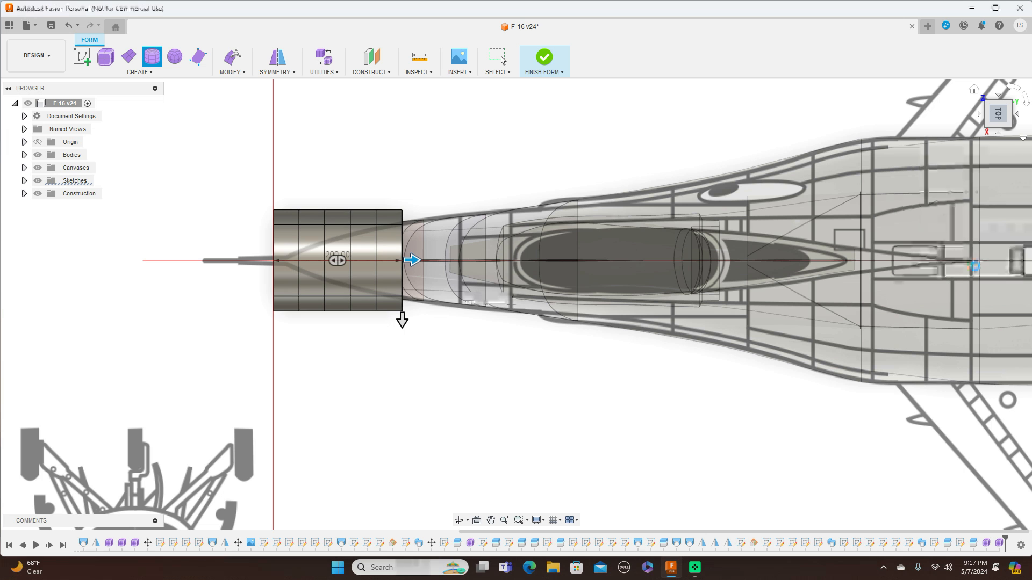
key("Escape")
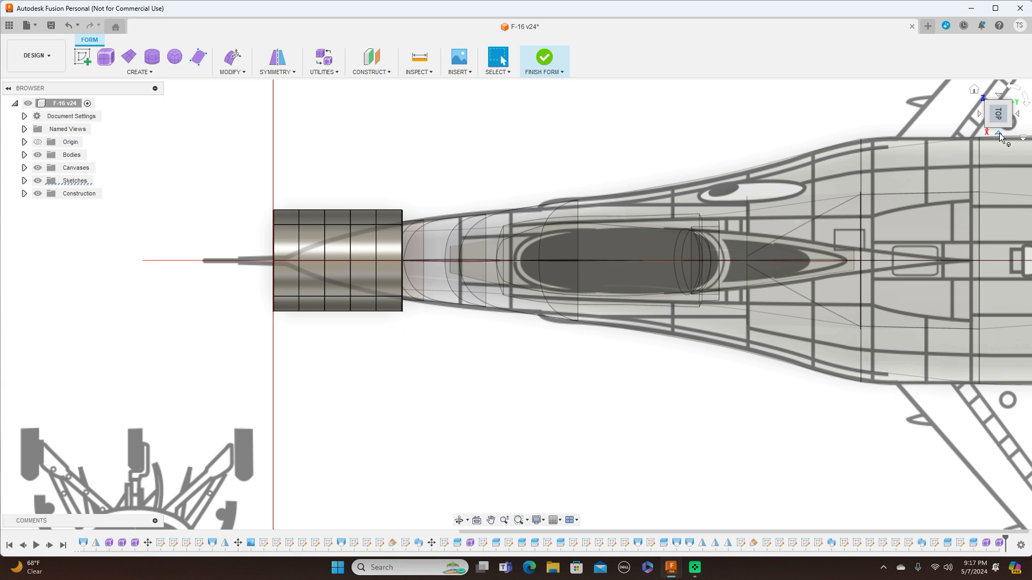
Open Edit Form on the cylinder's front edge ring and scale it down toward the nose tip outline in the side view.
left_click(998, 133)
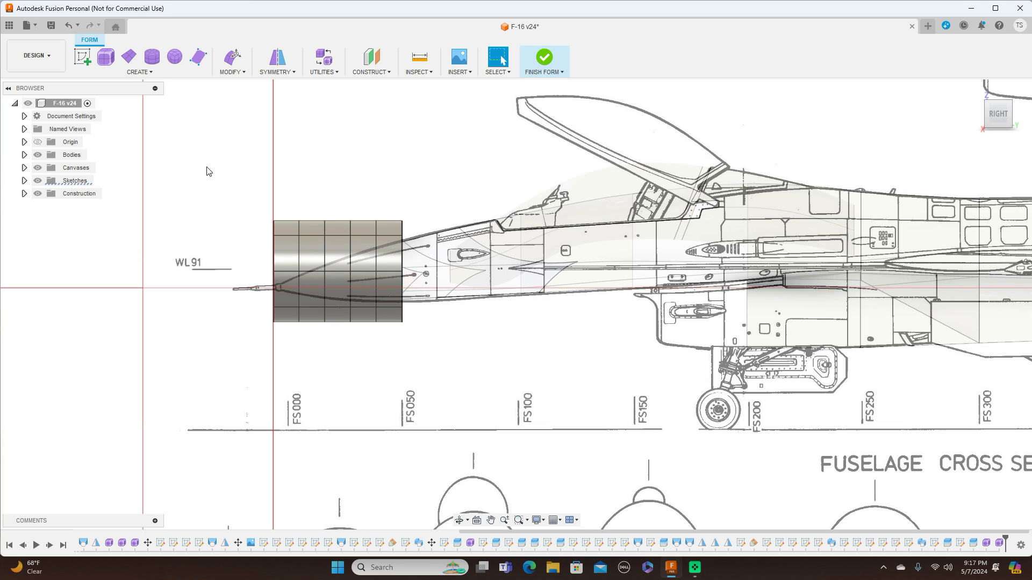
scroll(351, 220, "up", 5)
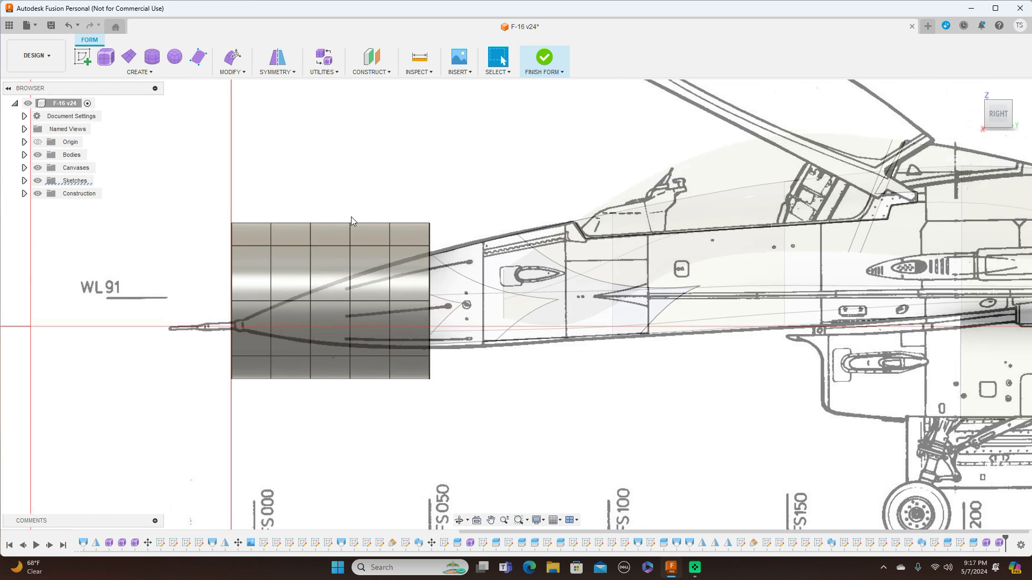
scroll(352, 220, "down", 1)
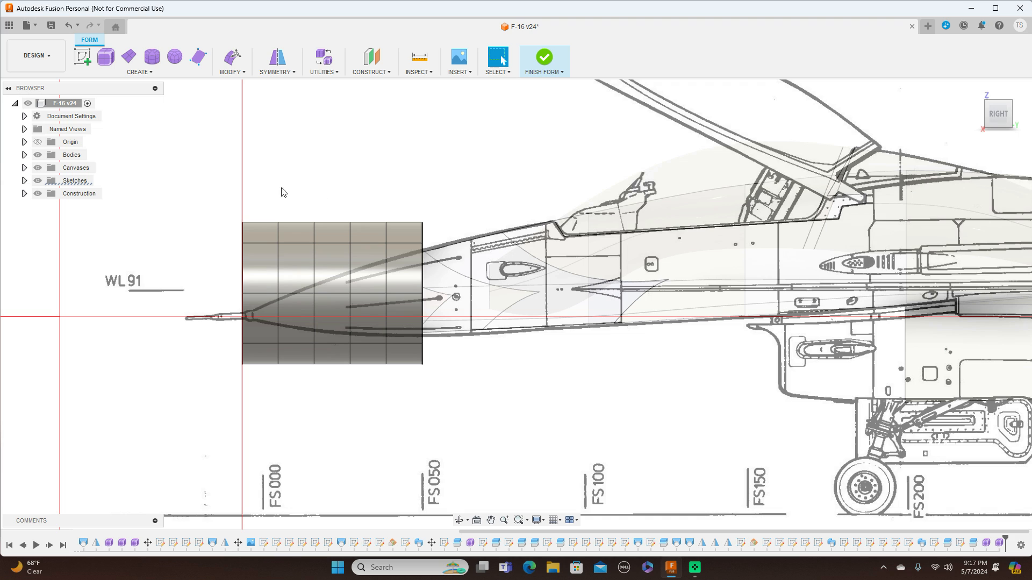
left_click(24, 154)
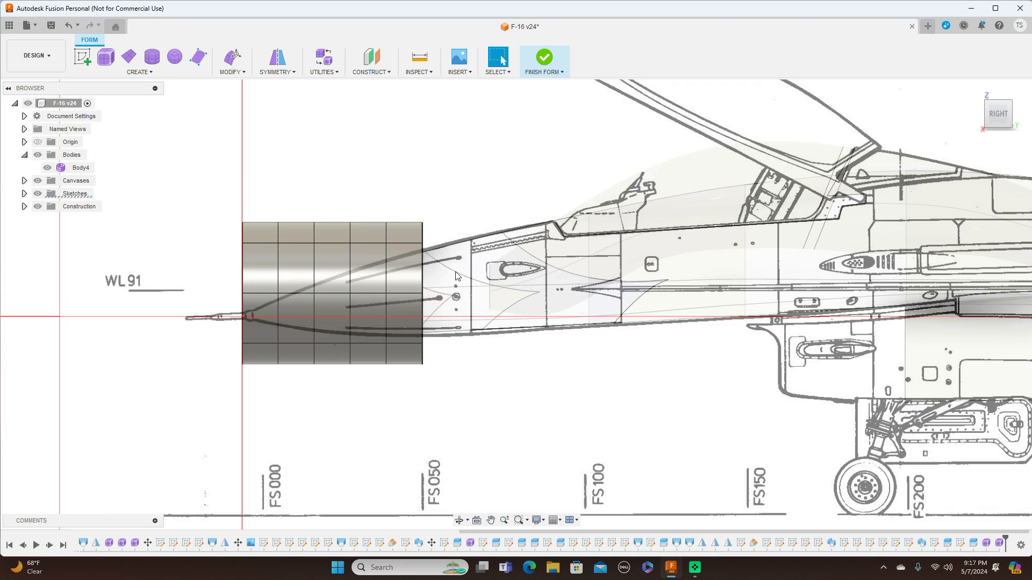
double_click(243, 288)
right_click(243, 287)
left_click(272, 267)
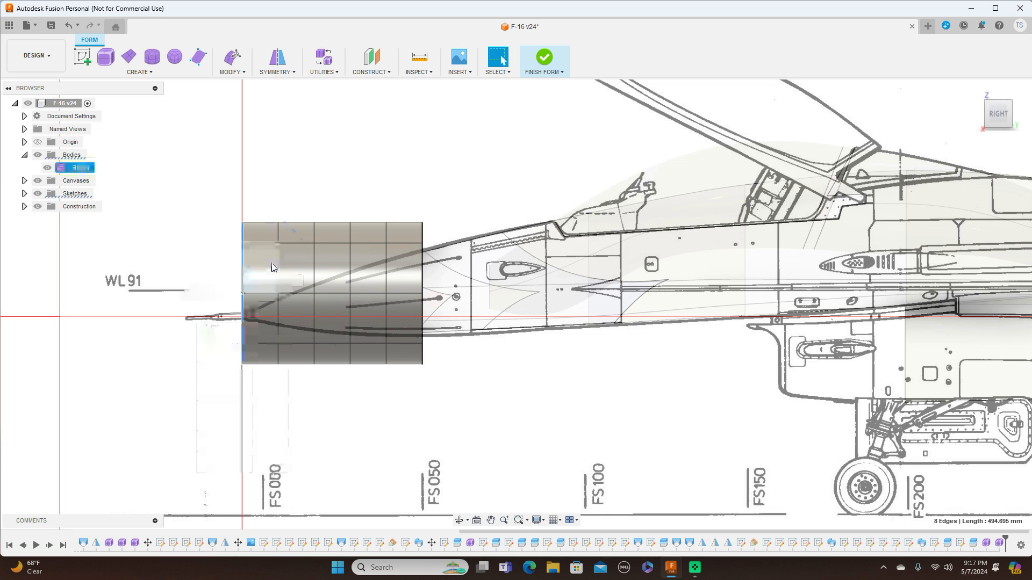
mouse_move(266, 267)
left_mouse_down()
mouse_move(258, 274)
mouse_move(276, 272)
left_mouse_up()
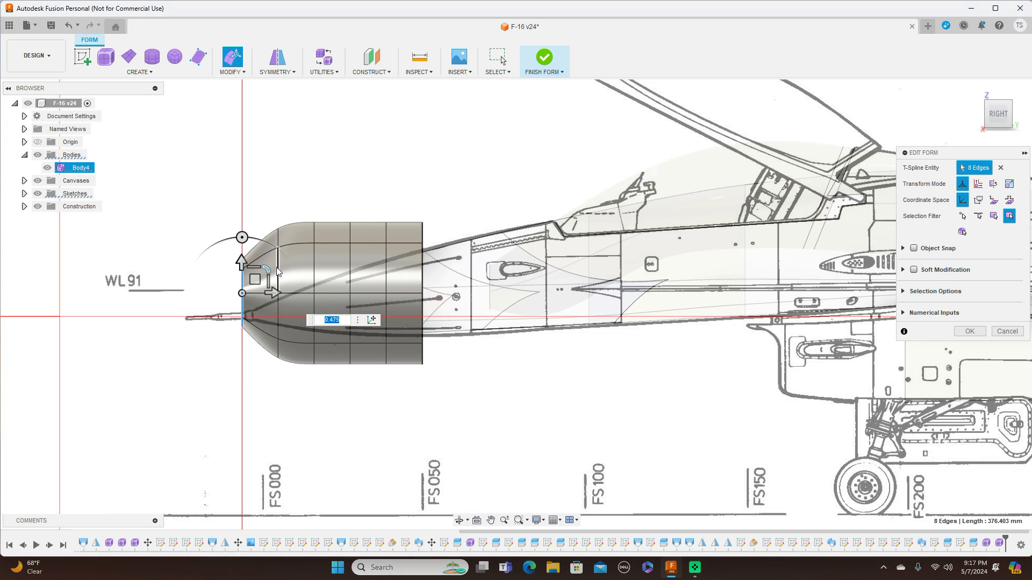
Scale down the second and third edge rings to taper the nose along the drawing.
left_click(280, 296)
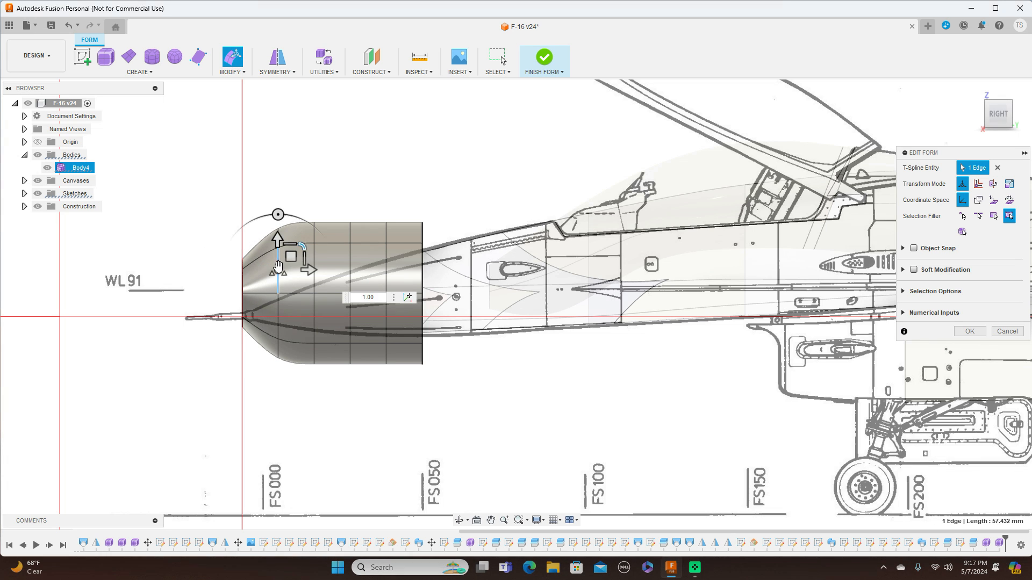
double_click(279, 308)
left_click_drag(303, 267, 317, 267)
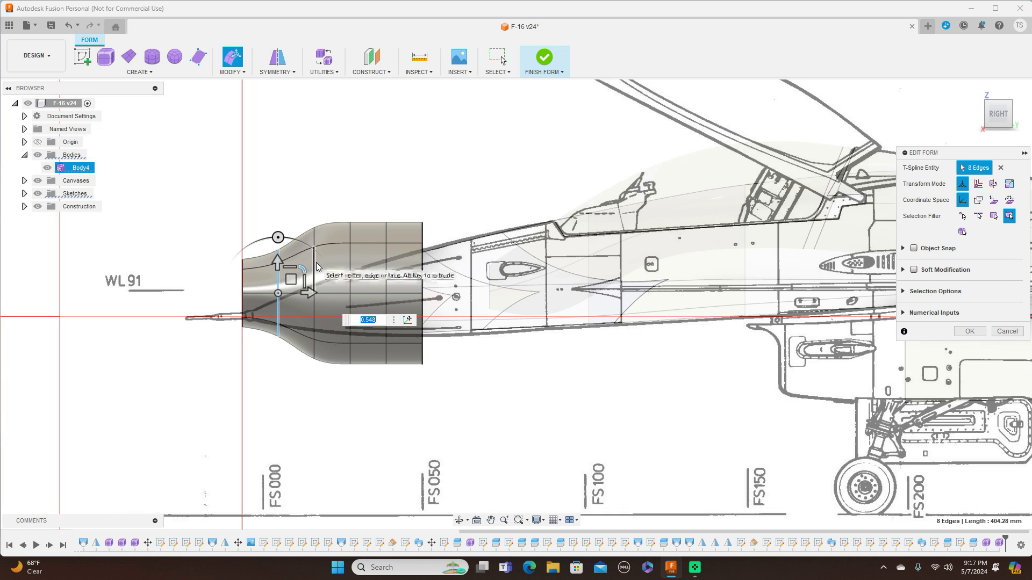
double_click(314, 267)
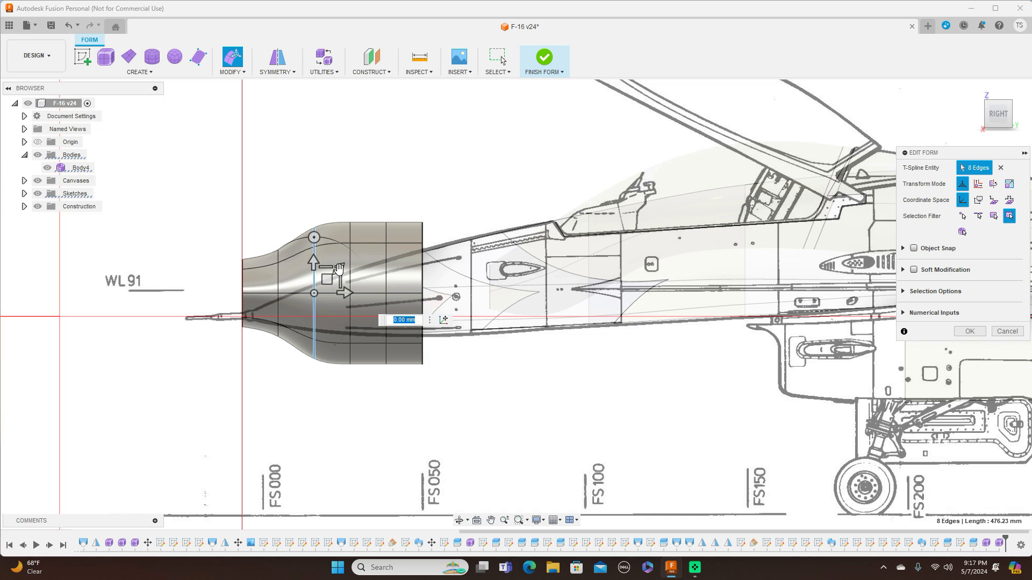
left_click_drag(338, 267, 340, 272)
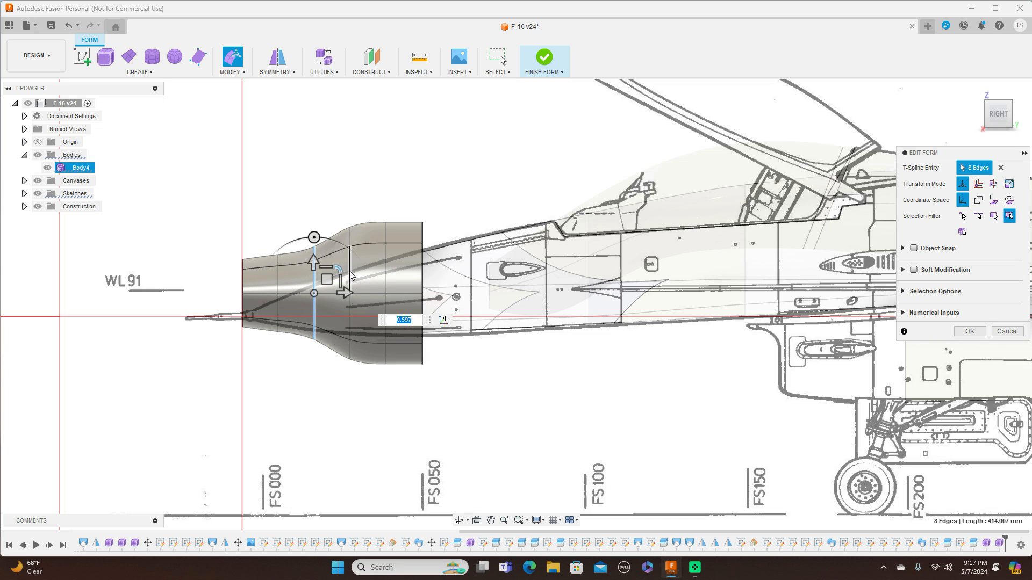
Move the first three edge rings down so the nose follows the drawing's lower profile.
double_click(242, 282)
left_click_drag(255, 279, 256, 306)
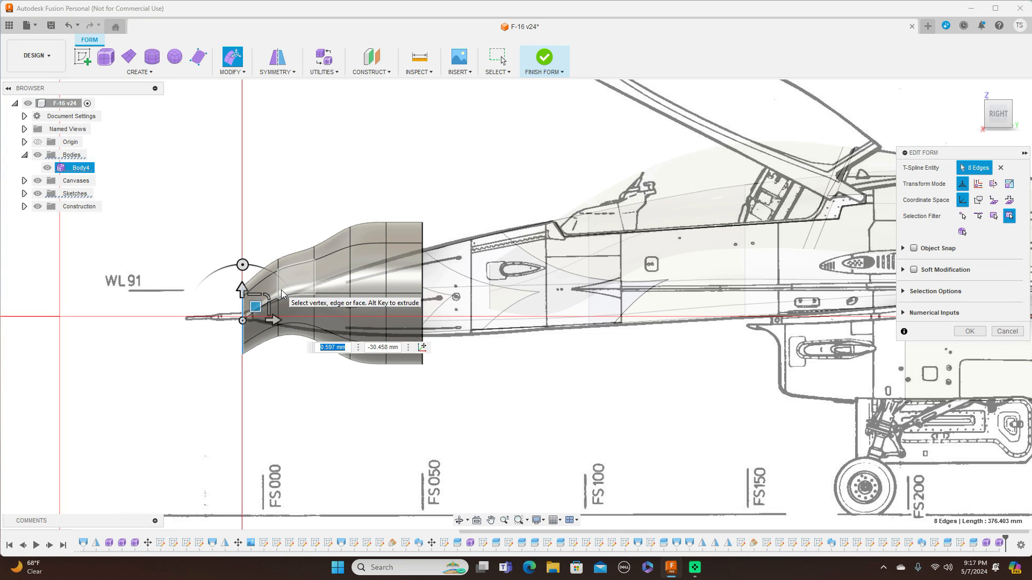
double_click(279, 289)
left_click_drag(290, 283, 291, 305)
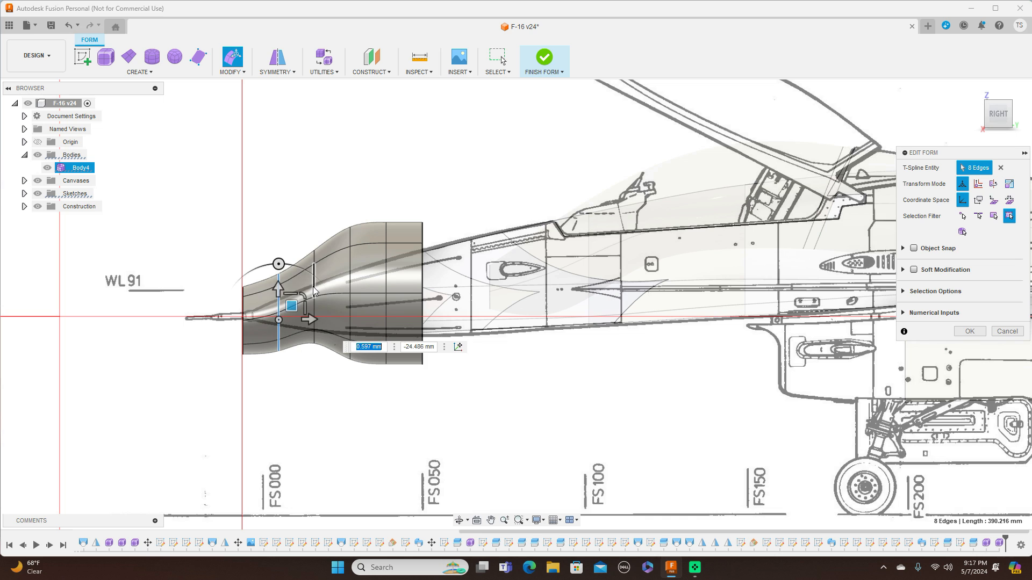
double_click(314, 283)
left_click_drag(328, 291, 330, 312)
Rescale the fourth, fifth and rear edge rings to match the fuselage width in the drawing.
double_click(351, 283)
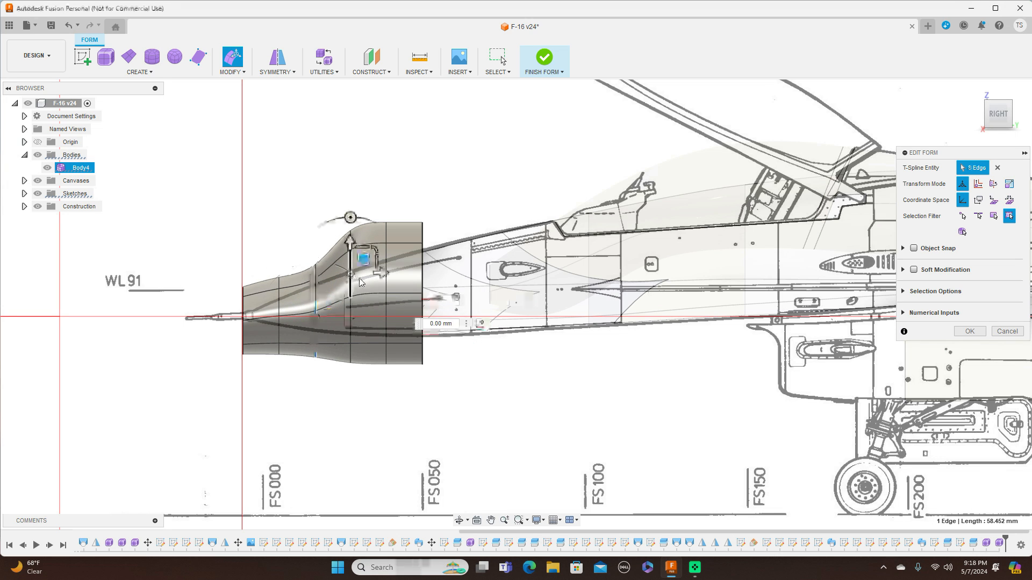
mouse_move(361, 286)
left_mouse_down()
mouse_move(363, 303)
mouse_move(376, 290)
left_mouse_up()
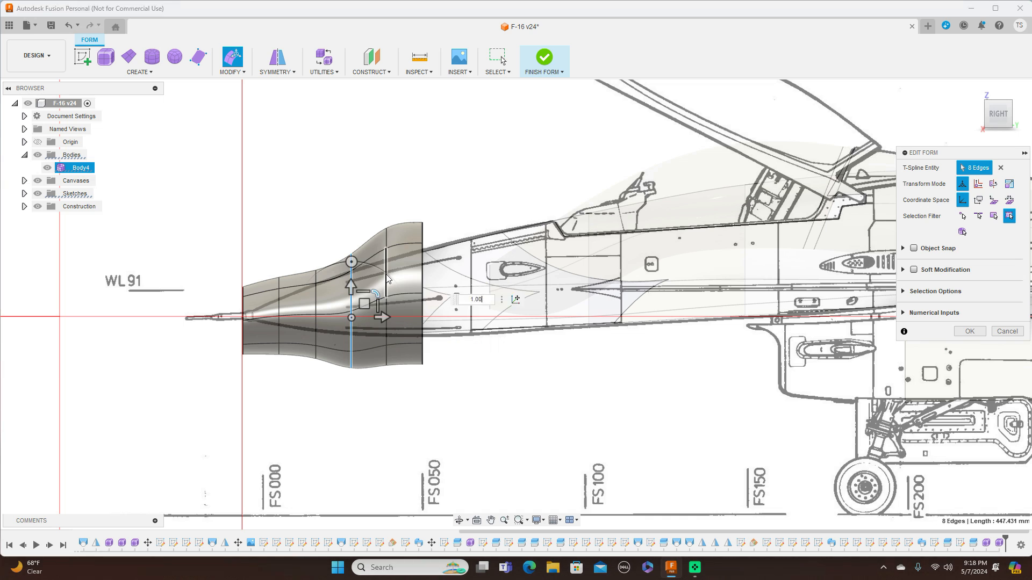
double_click(387, 276)
left_click_drag(411, 273, 424, 262)
double_click(423, 263)
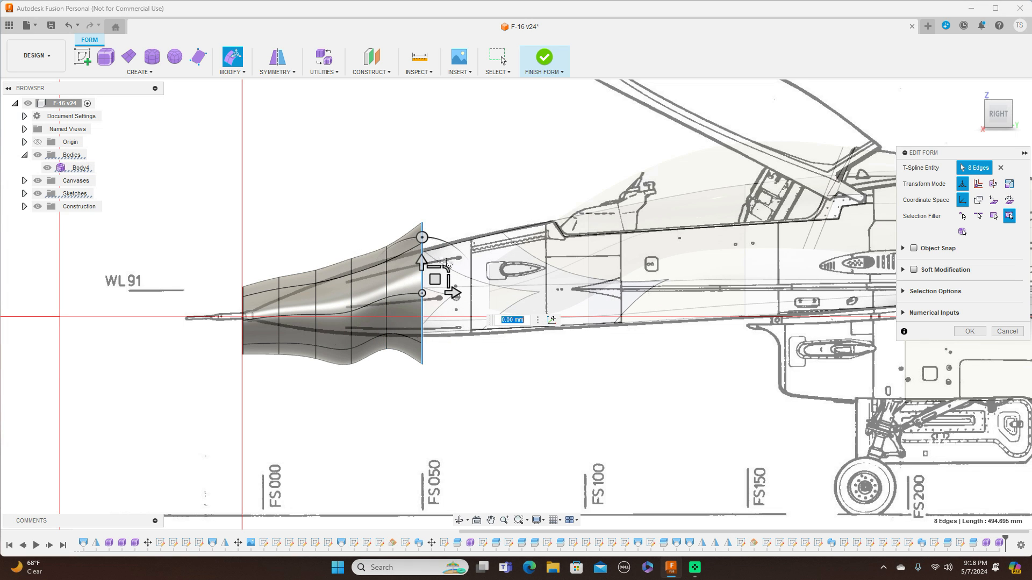
left_click_drag(448, 265, 435, 275)
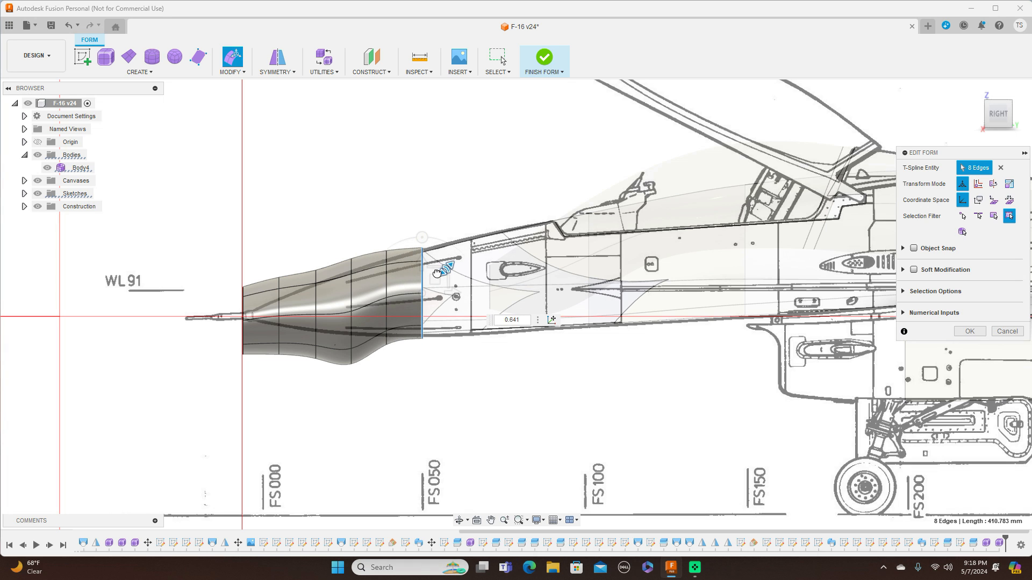
Refine the scale of the fourth, third and second rings to smooth the nose taper.
double_click(352, 277)
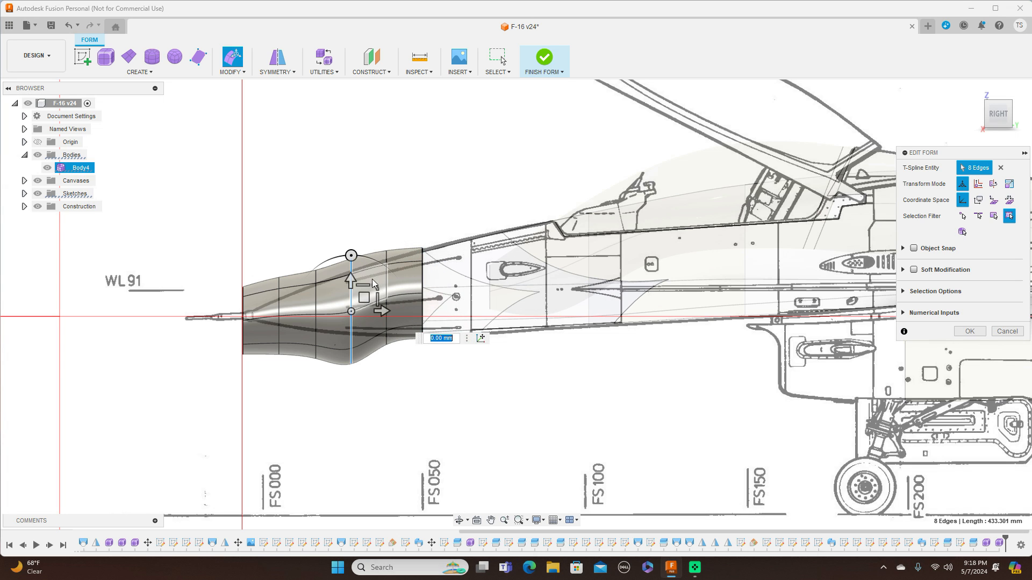
left_click_drag(375, 289, 363, 292)
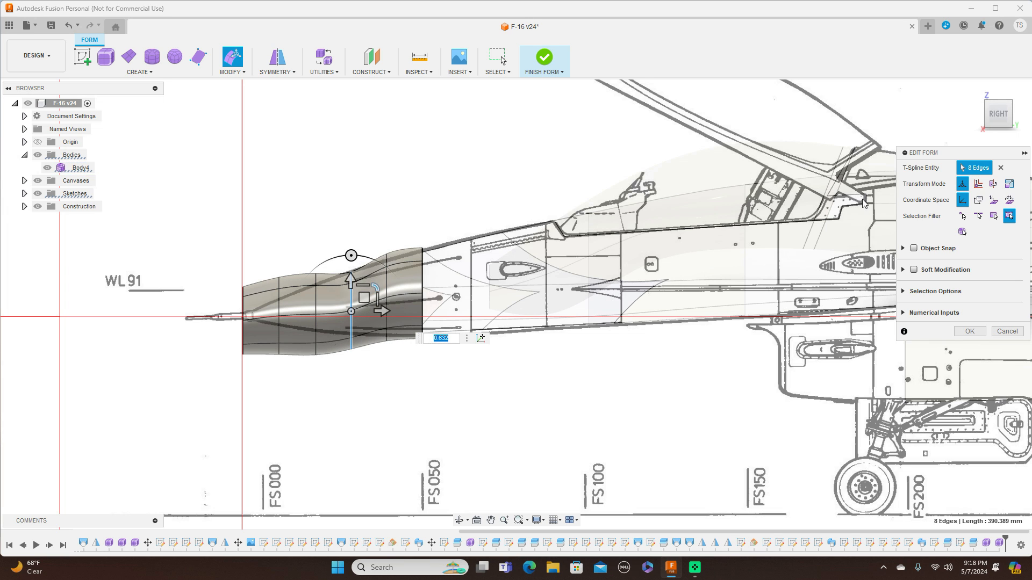
left_click_drag(363, 297, 363, 286)
double_click(315, 302)
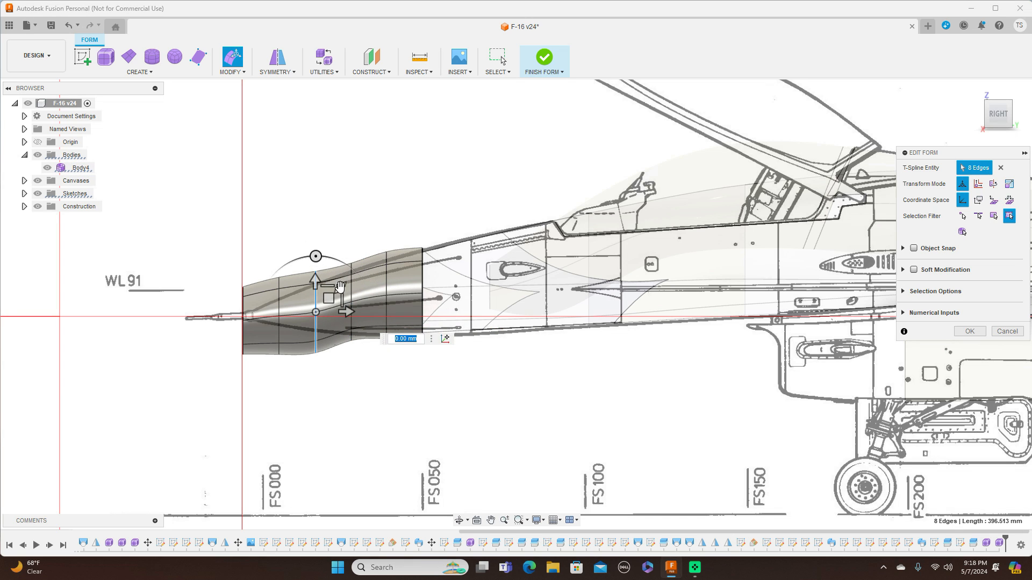
left_click_drag(339, 287, 282, 298)
double_click(279, 298)
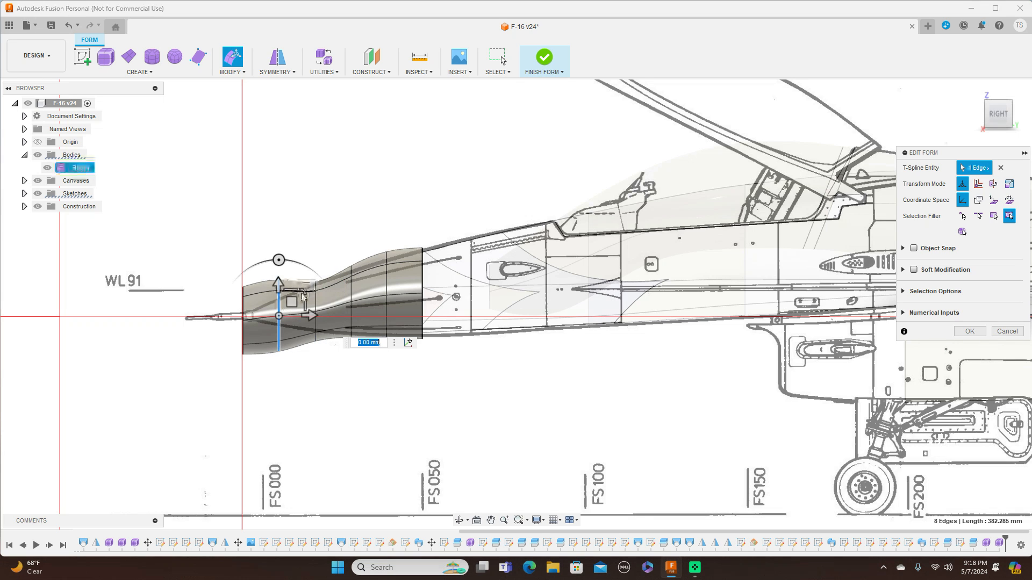
left_click_drag(304, 290, 287, 302)
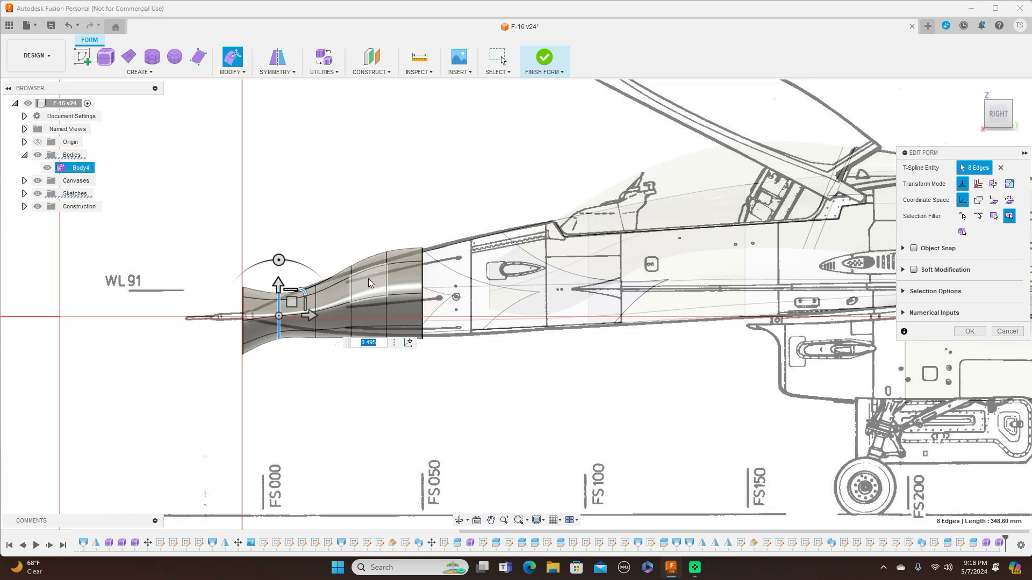
Scale the fifth ring slightly down and lower it about 5 mm.
double_click(385, 280)
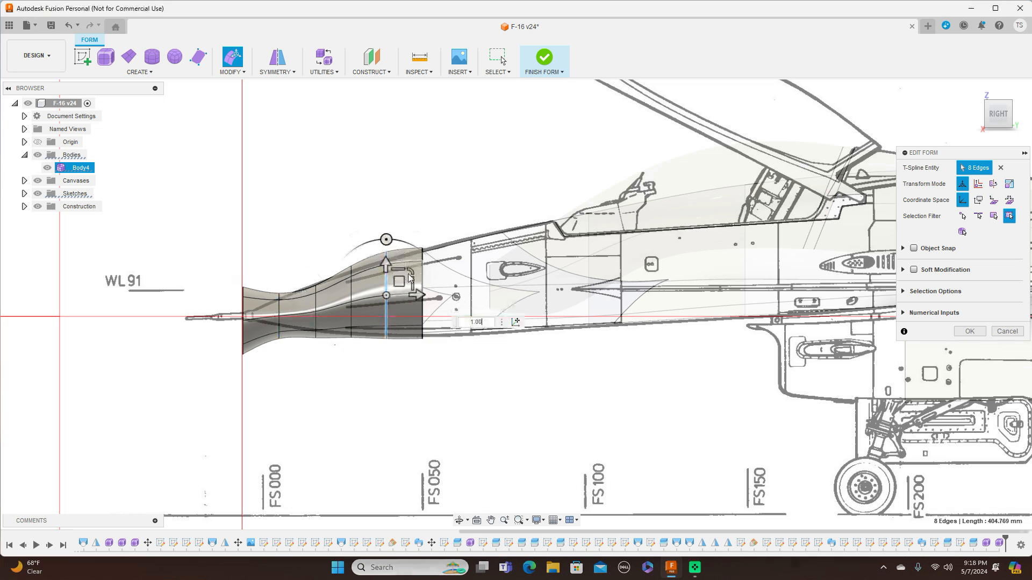
left_click_drag(412, 270, 410, 271)
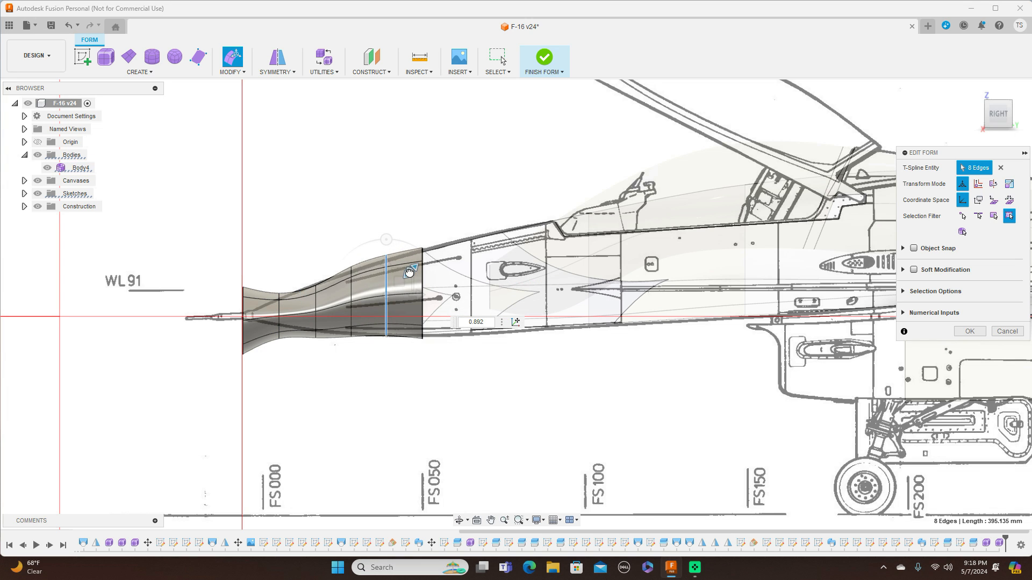
left_click_drag(400, 282, 401, 287)
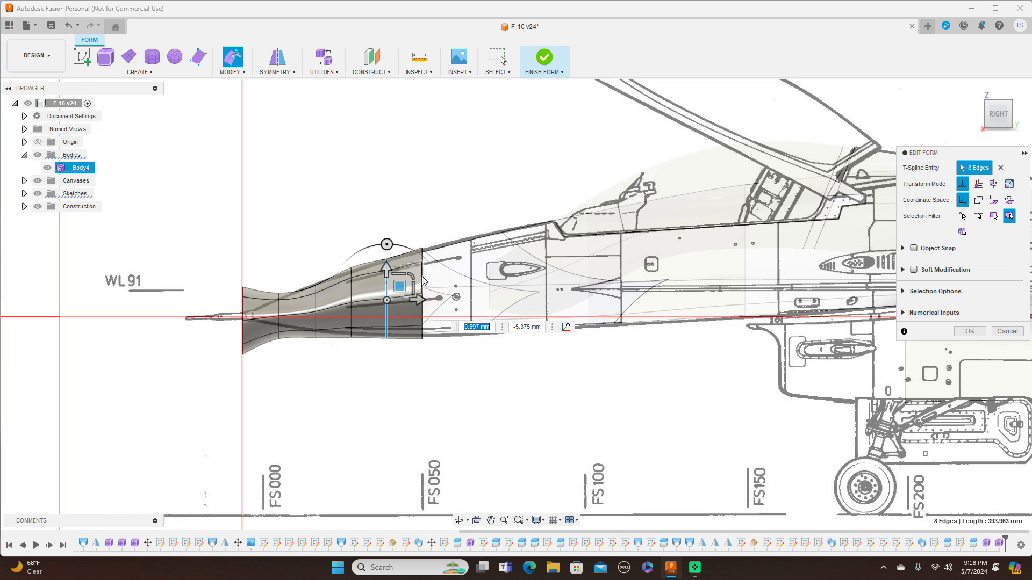
Scale the fourth edge ring to about 0.8 to match the drawing's outline.
left_click(350, 292)
double_click(351, 292)
left_click_drag(376, 276, 377, 277)
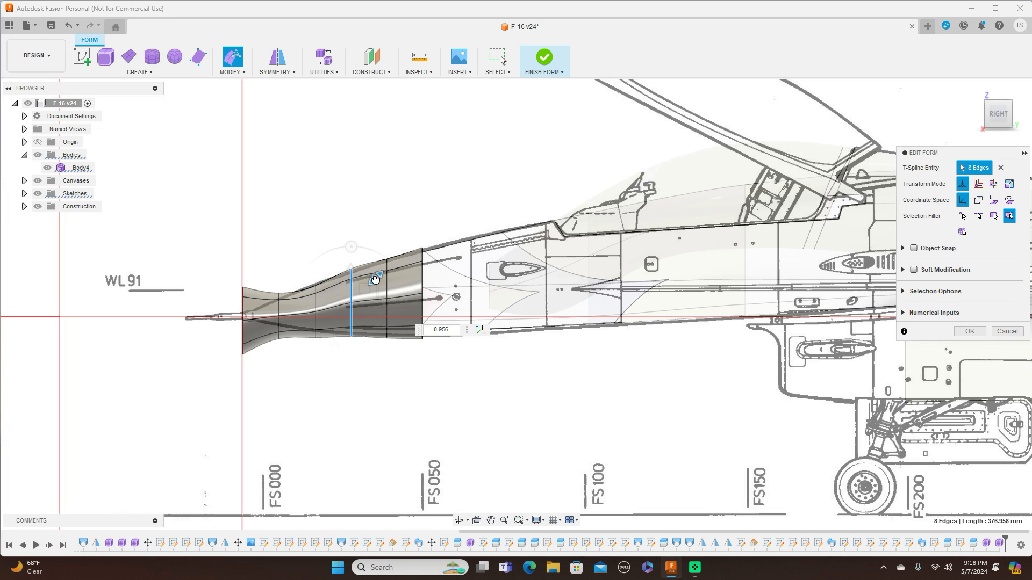
type("0.83")
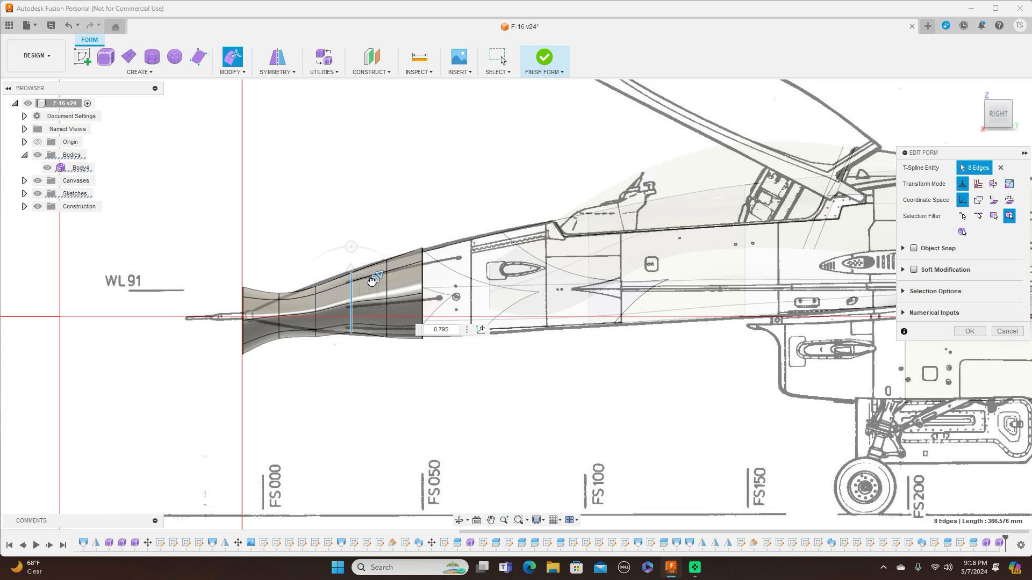
left_click_drag(372, 282, 356, 285)
Shrink and raise the front ring onto the nose tip and adjust the second ring's position.
scroll(283, 298, "up", 3)
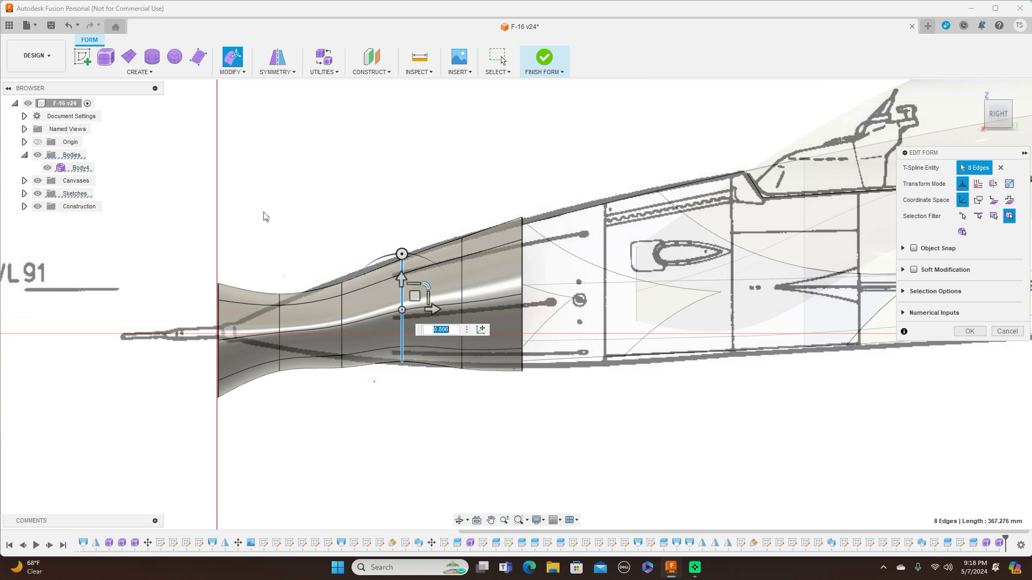
double_click(218, 317)
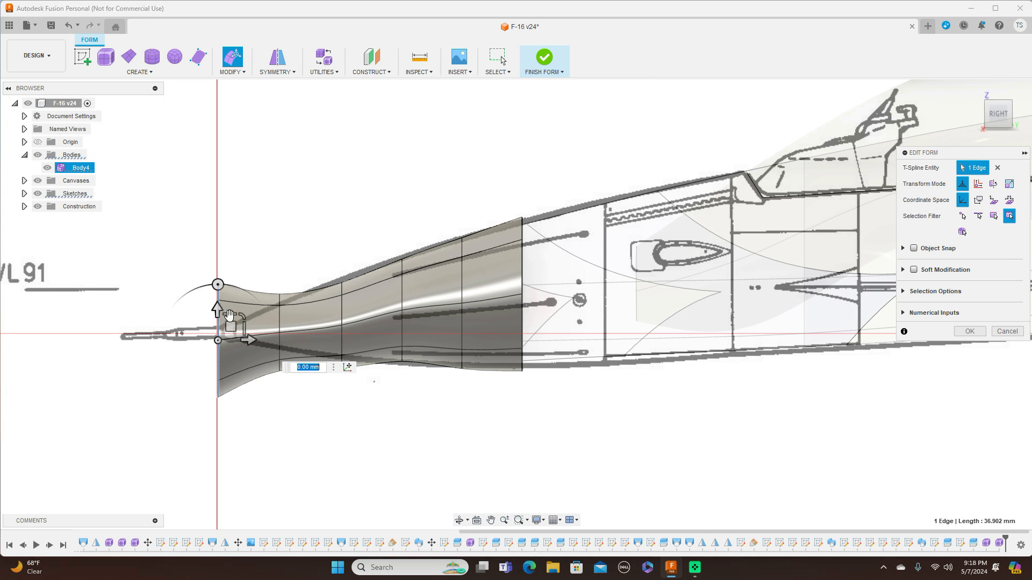
mouse_move(241, 314)
left_mouse_down()
mouse_move(211, 331)
mouse_move(232, 321)
left_mouse_up()
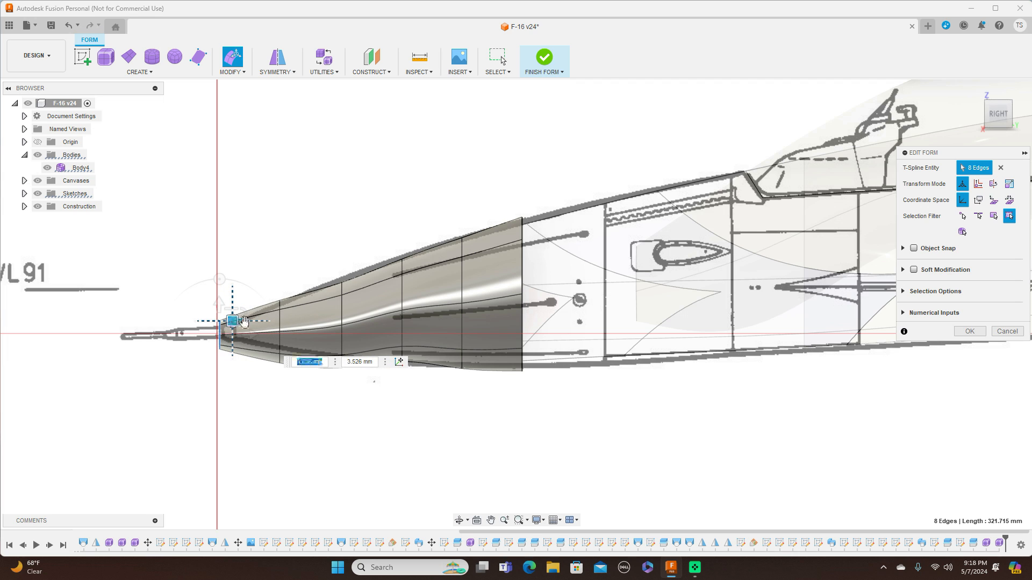
left_click(297, 323)
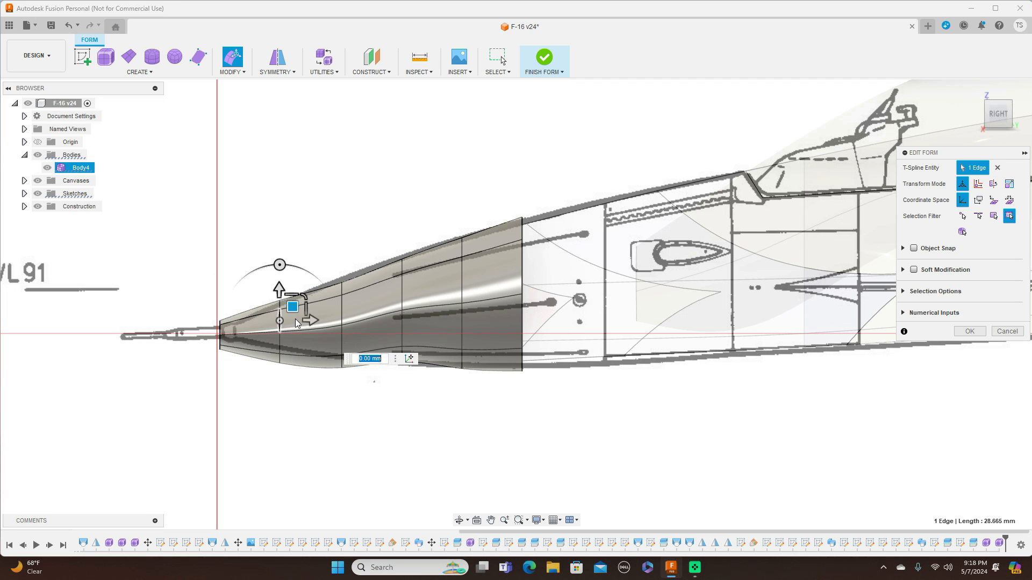
double_click(297, 323)
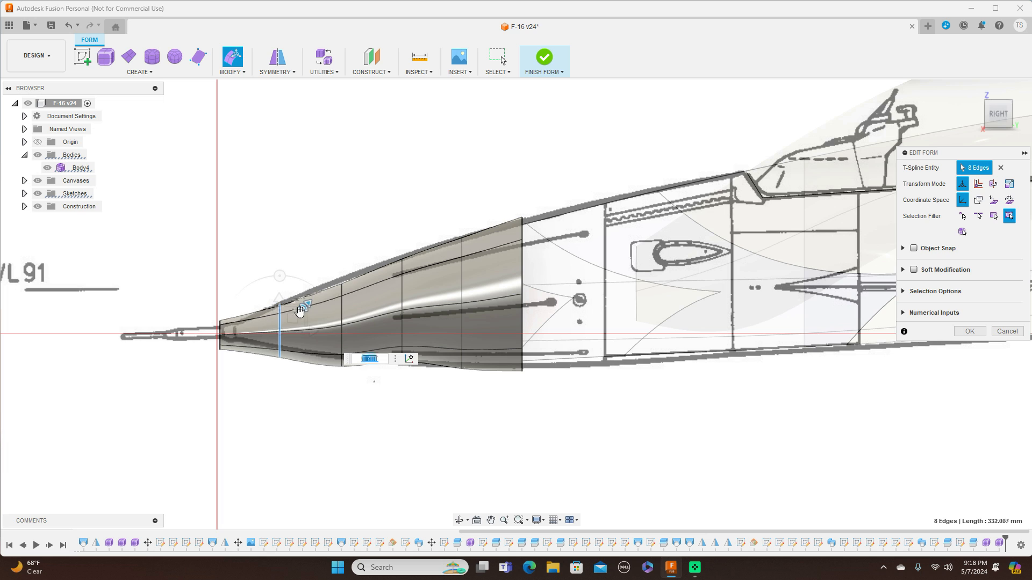
left_click_drag(294, 315, 292, 316)
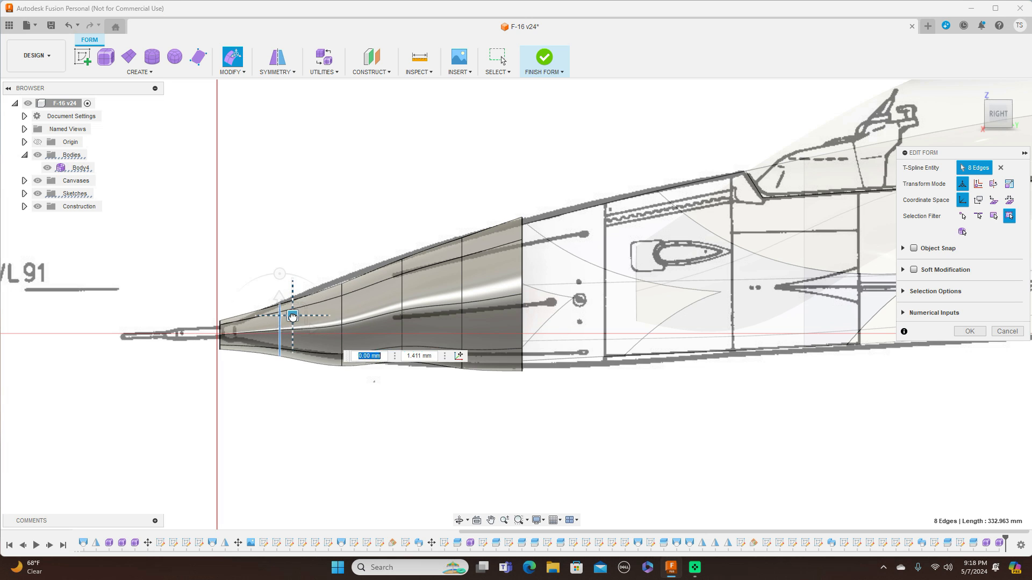
Raise the third and fourth rings so the nose's upper profile follows the drawing.
left_click(343, 308)
double_click(343, 308)
left_click_drag(354, 309, 355, 301)
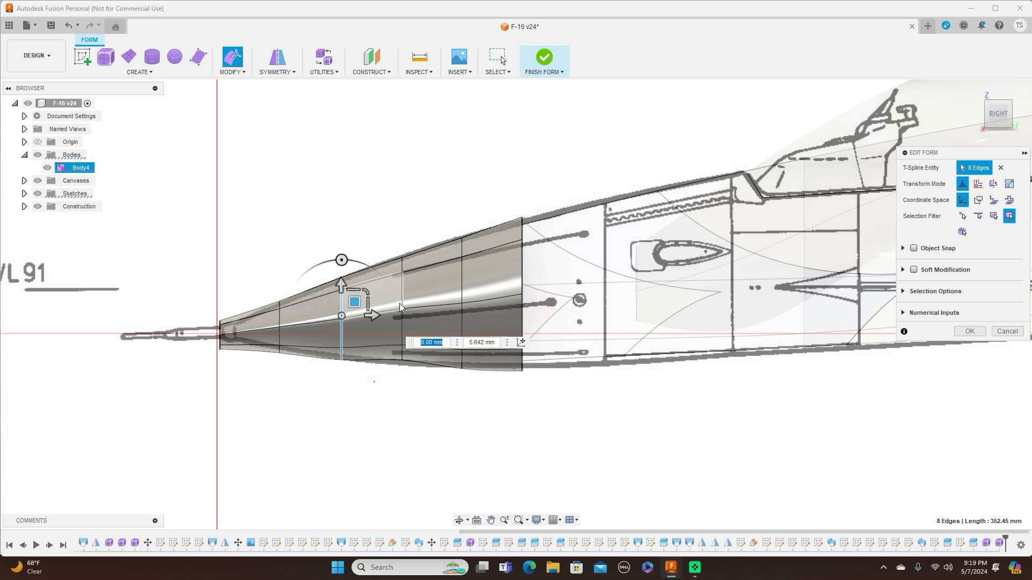
double_click(401, 285)
left_click_drag(425, 293, 416, 297)
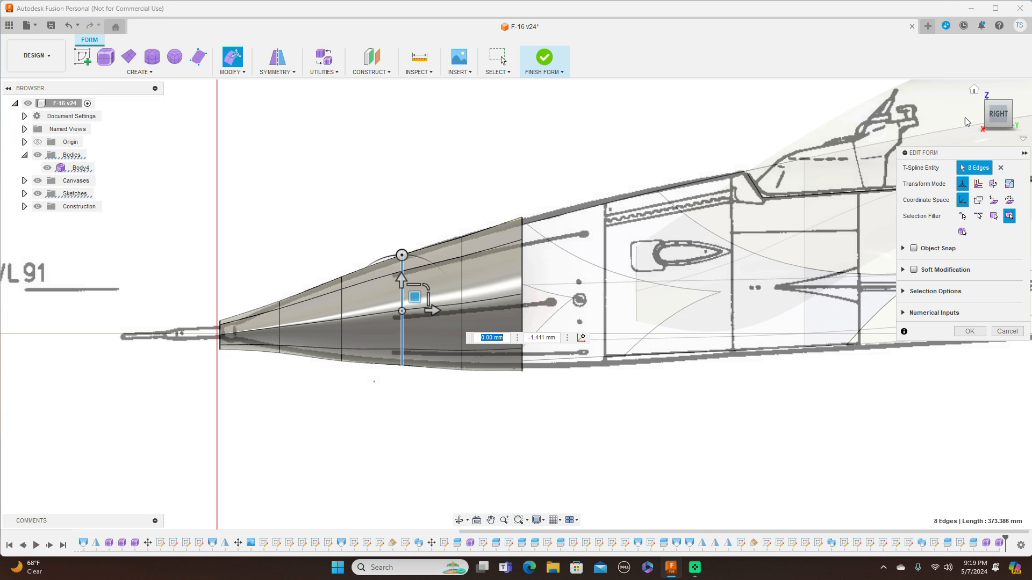
left_click(1002, 96)
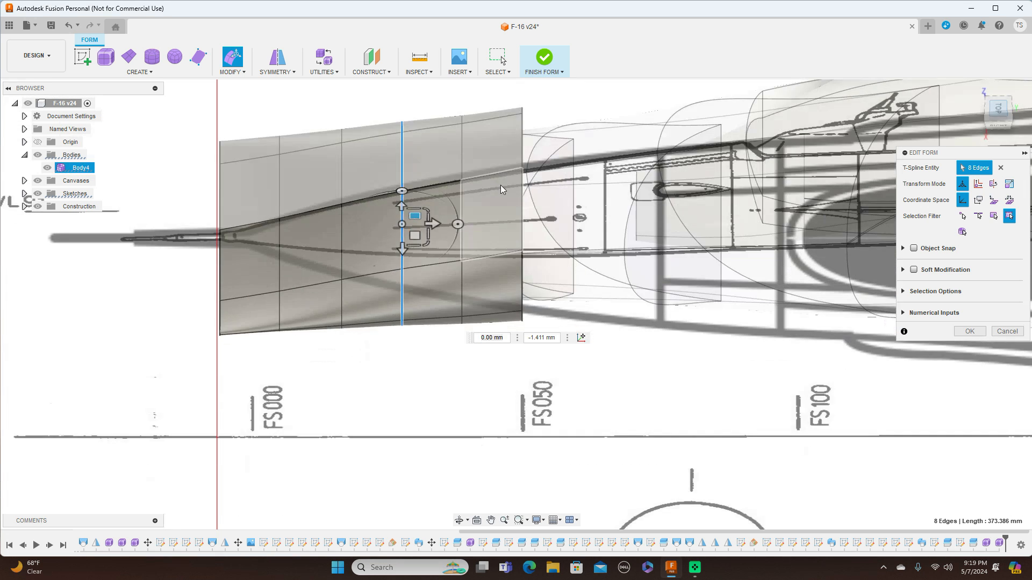
In top view, scale the front, second and third edge rings down to taper the nose's width, the third to about 0.53.
scroll(472, 244, "down", 2)
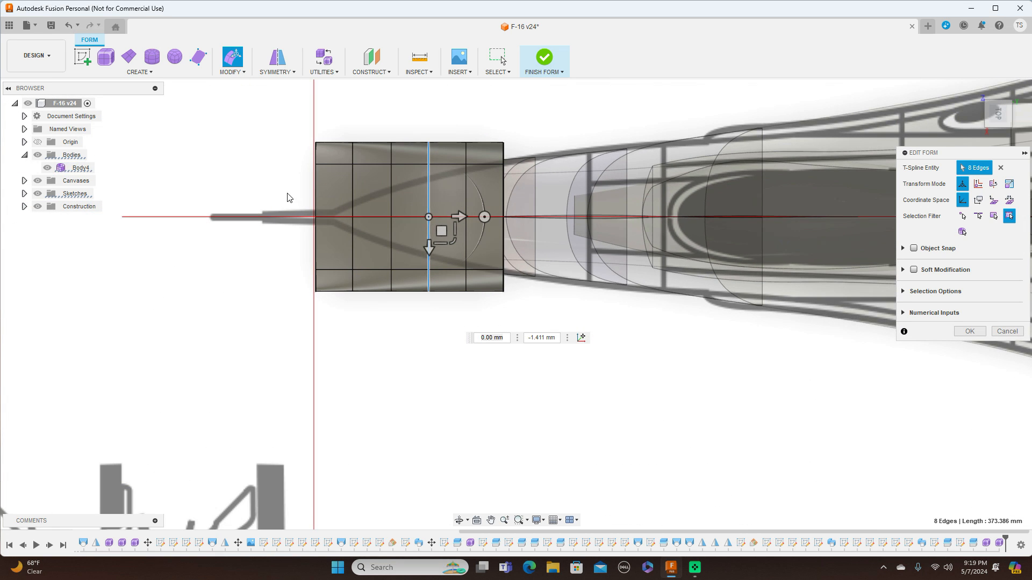
double_click(317, 189)
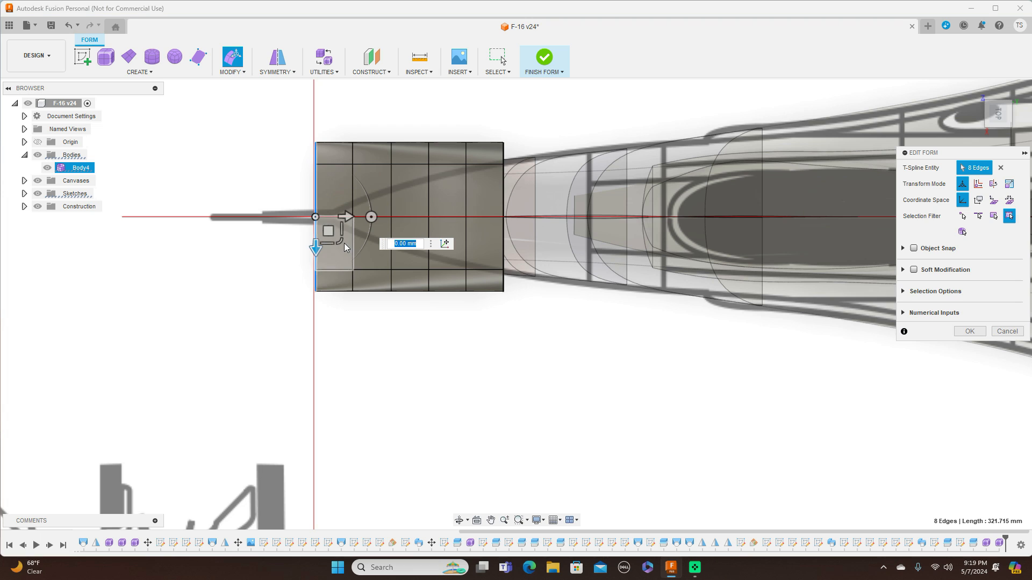
left_click_drag(344, 244, 343, 202)
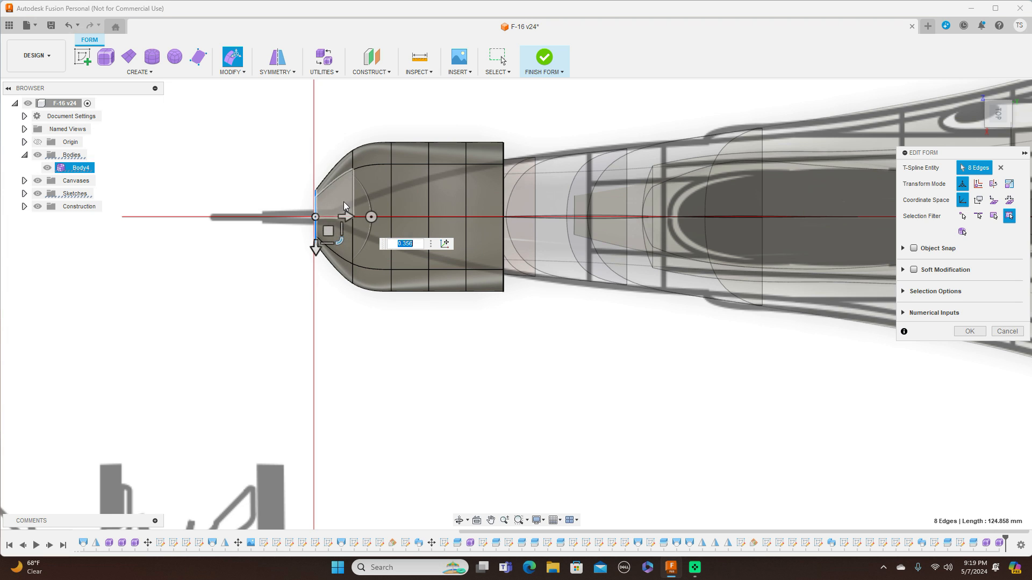
double_click(352, 200)
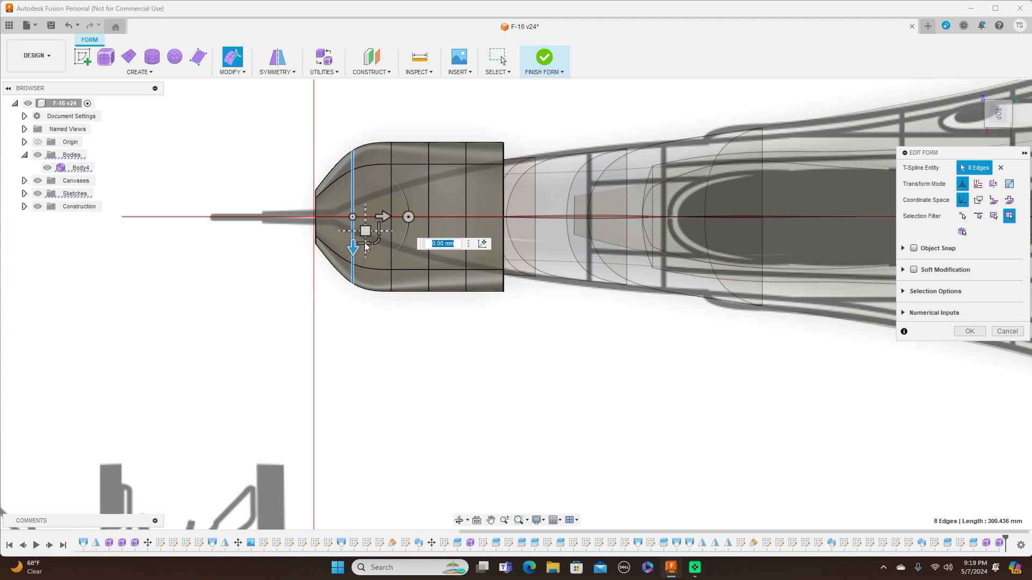
left_click_drag(377, 243, 357, 207)
double_click(392, 198)
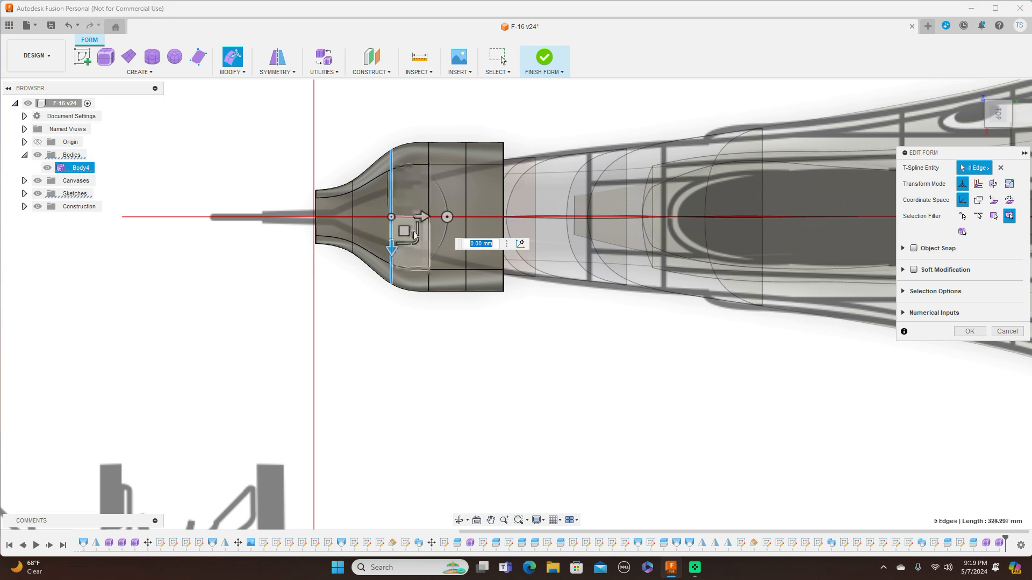
left_click_drag(411, 228, 409, 221)
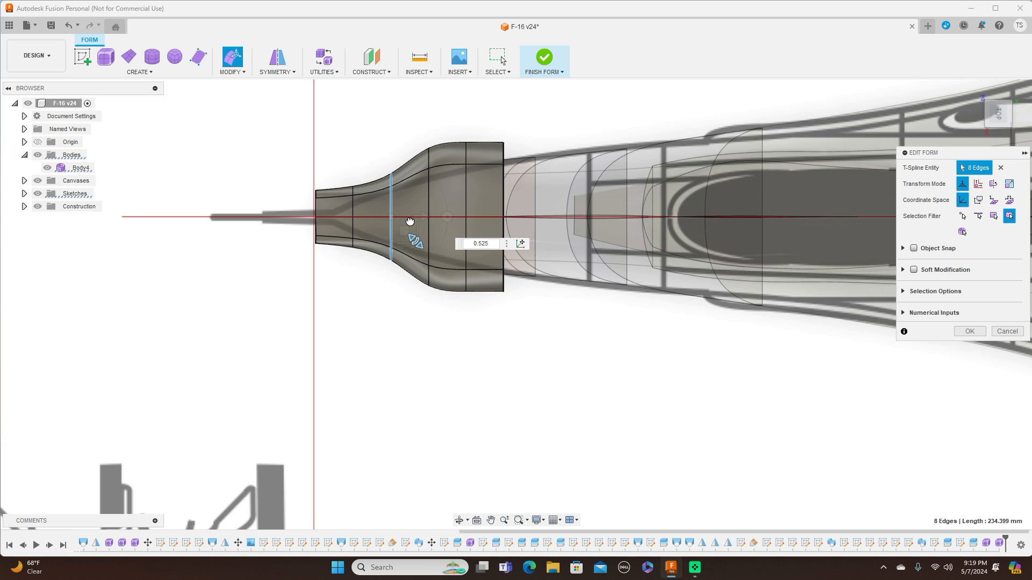
Scale the fourth, fifth and sixth edge rings down to about 0.87, 0.73 and 0.77 to follow the drawing's outline.
double_click(428, 200)
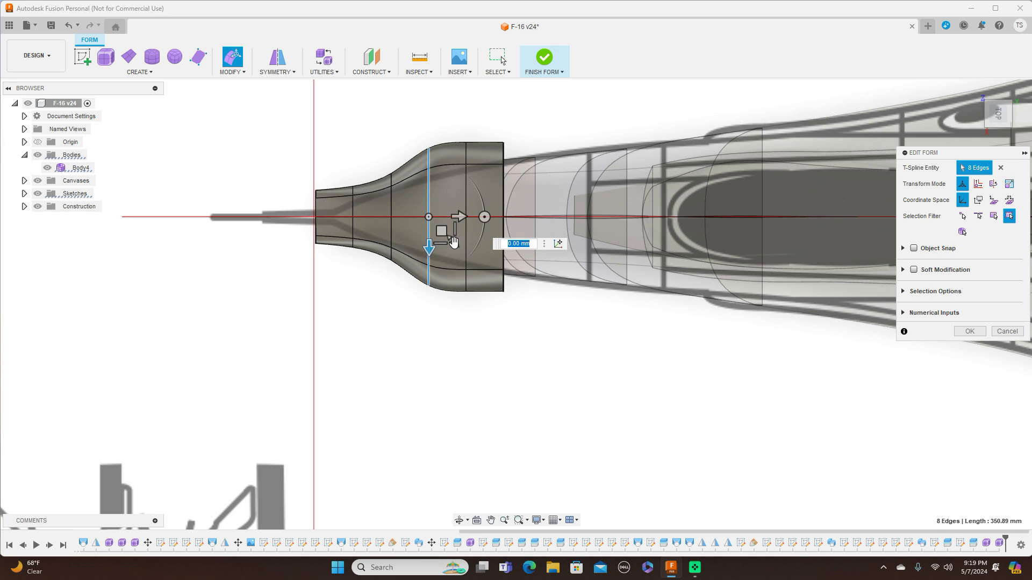
left_click_drag(453, 241, 469, 201)
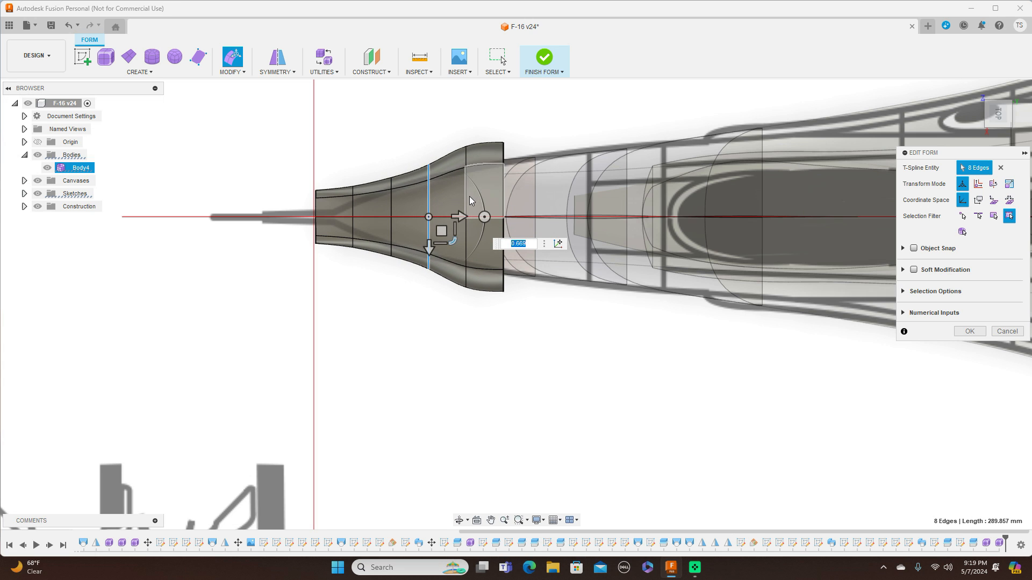
double_click(466, 199)
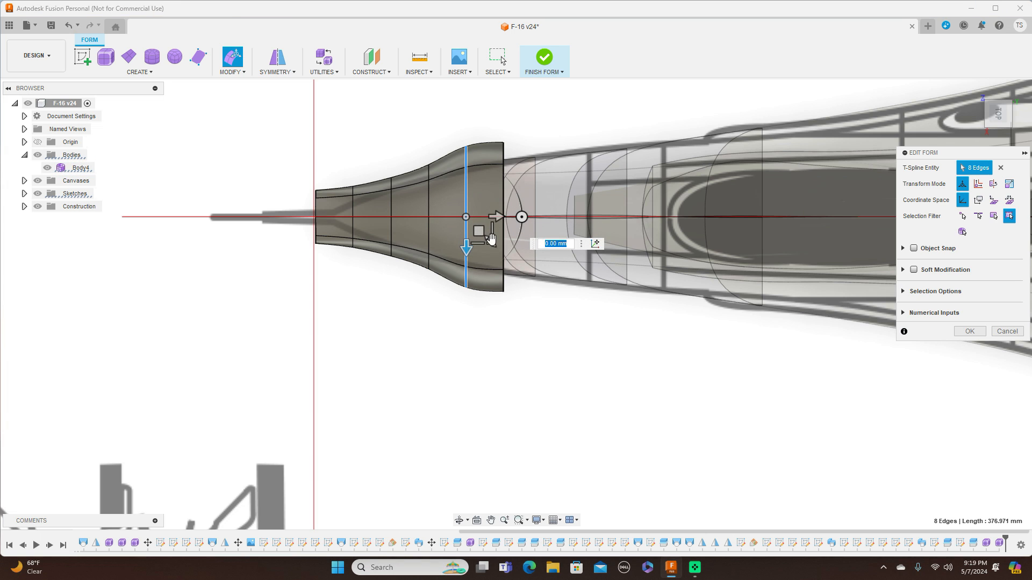
left_click_drag(491, 238, 490, 232)
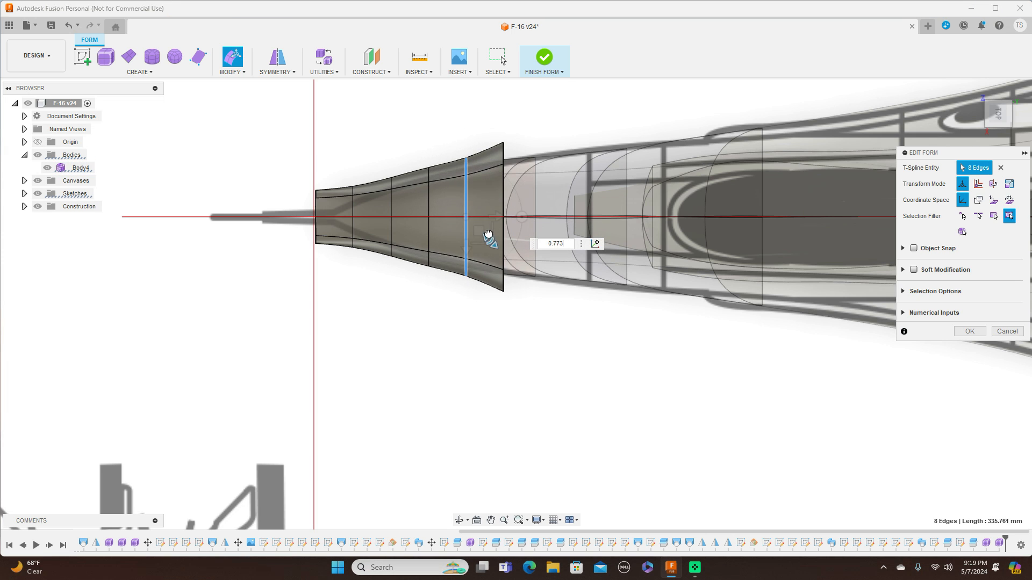
double_click(504, 191)
left_click_drag(529, 236, 527, 236)
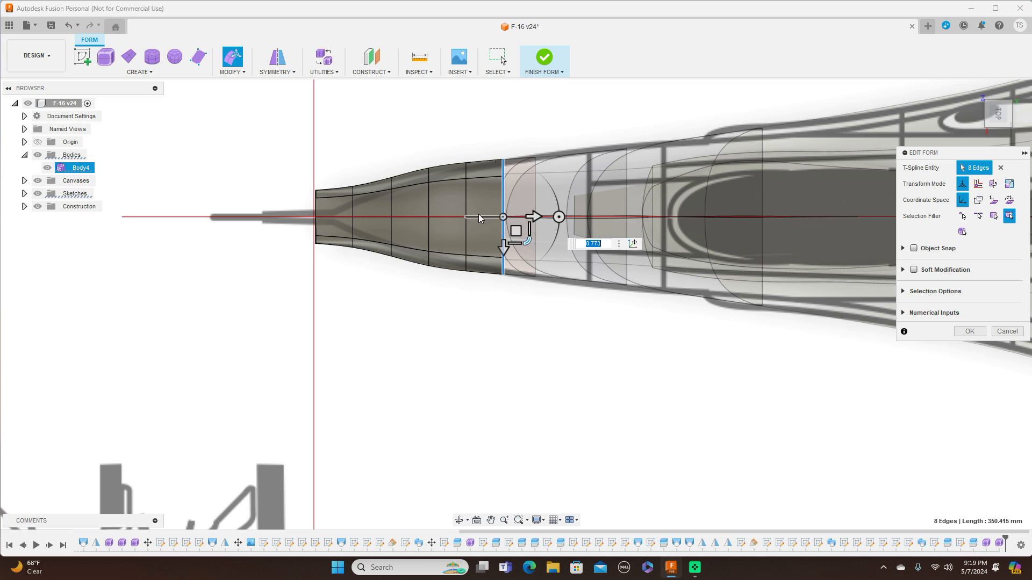
Rescale the fifth and fourth rings slightly and set the third ring's scale to 0.854.
double_click(467, 206)
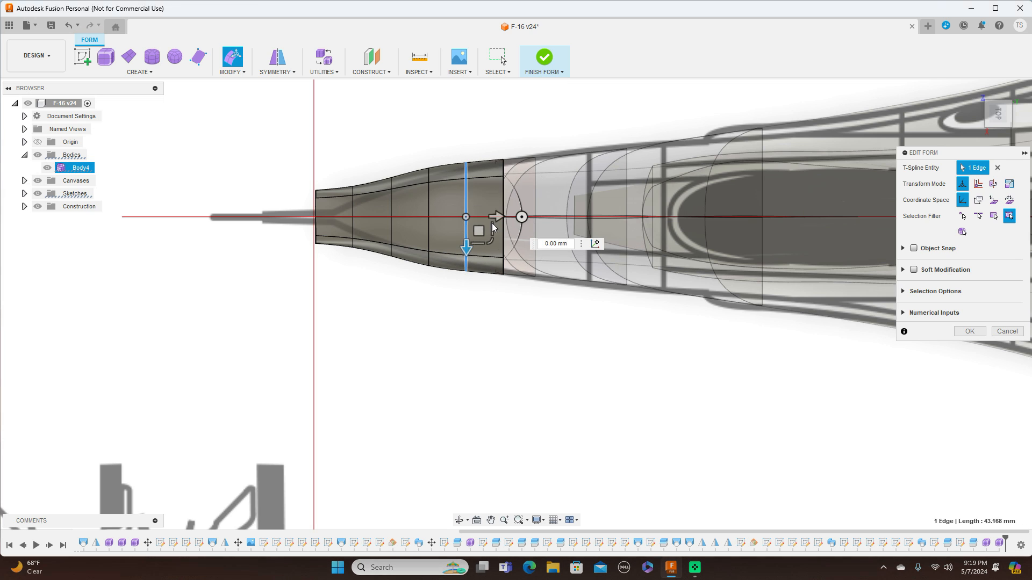
left_click_drag(493, 239, 461, 220)
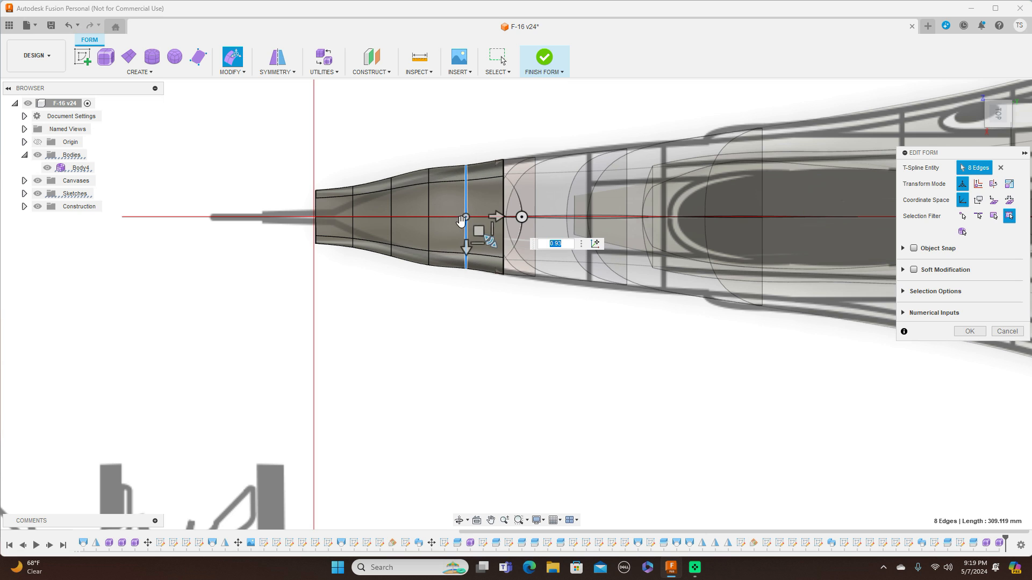
double_click(429, 211)
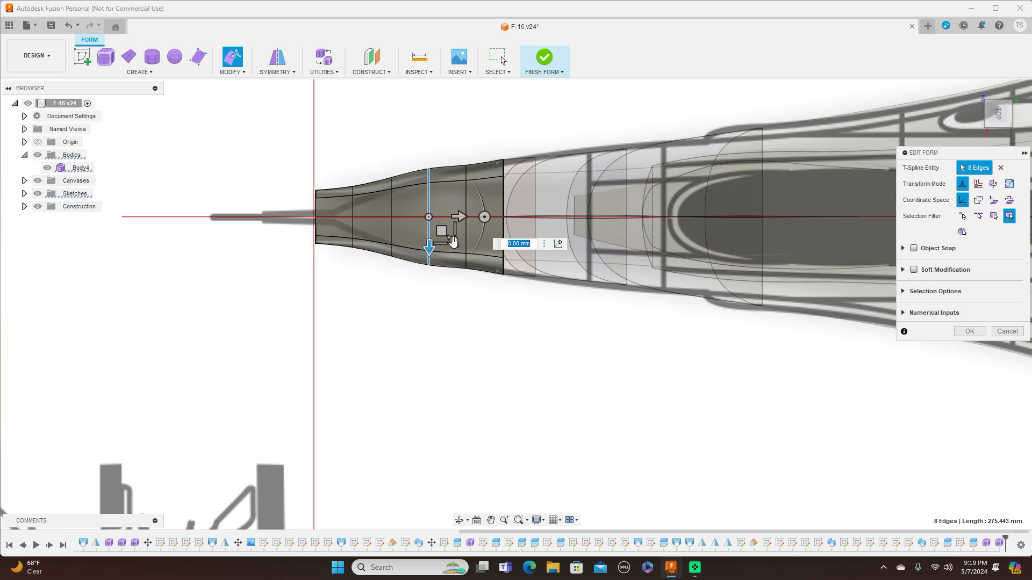
left_click_drag(452, 238, 450, 240)
double_click(391, 205)
left_click(413, 238)
type("0.854")
left_click_drag(413, 238, 413, 235)
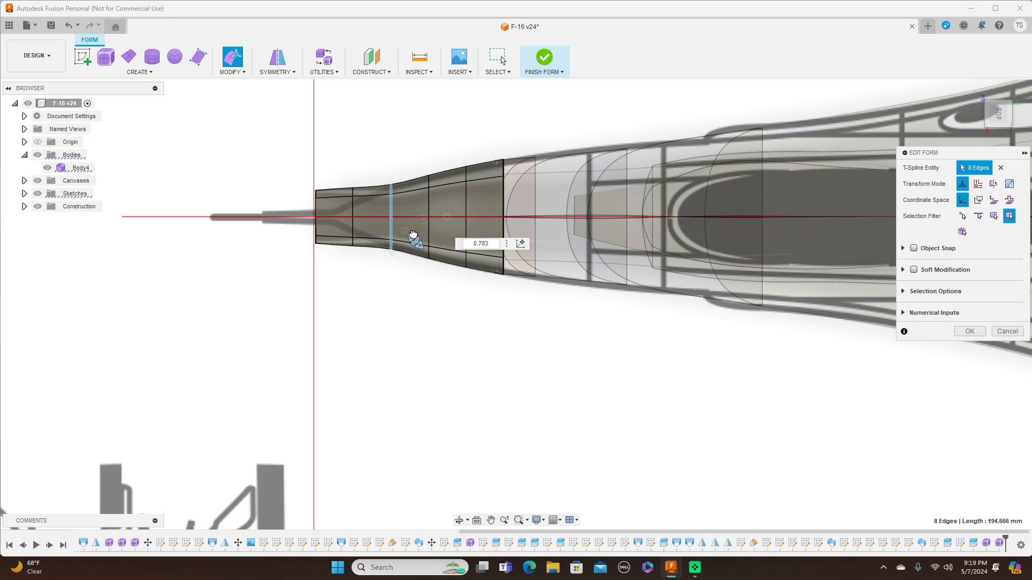
Scale the second ring to about 0.71 and the front ring to about 0.29, then enlarge the third ring to about 1.035.
double_click(353, 211)
left_click_drag(376, 243, 374, 237)
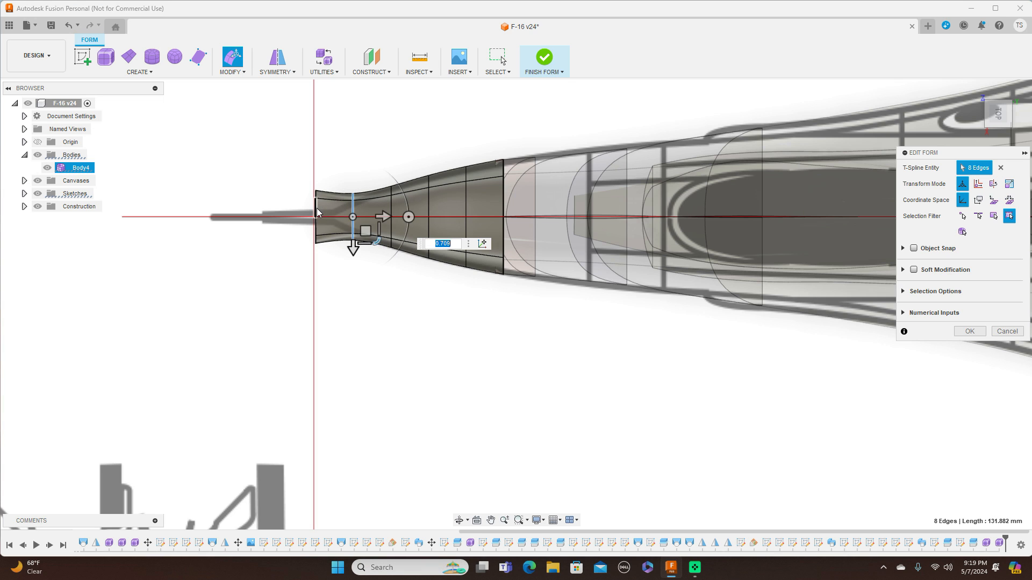
double_click(316, 213)
left_click_drag(340, 241, 319, 217)
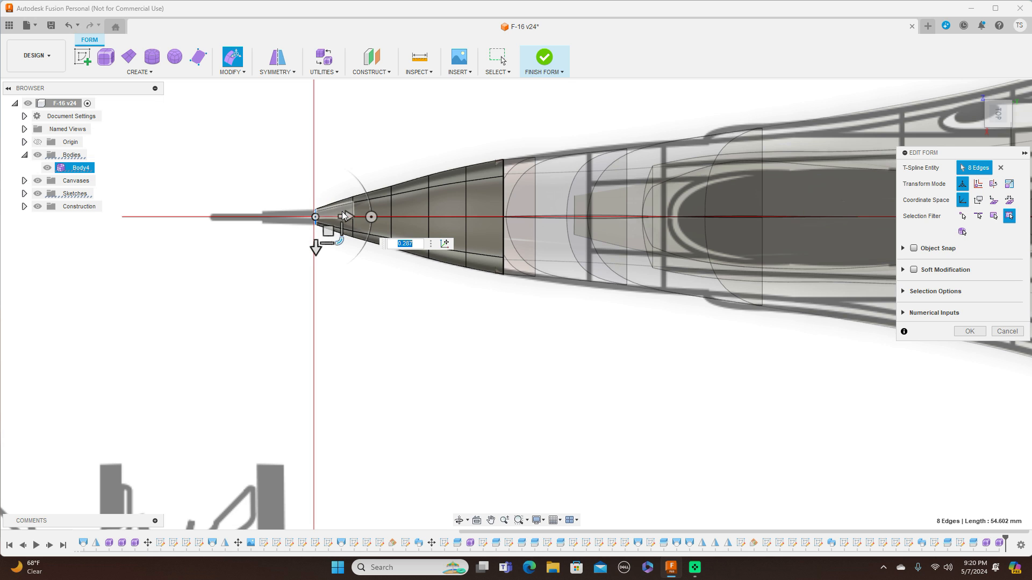
scroll(348, 214, "up", 3)
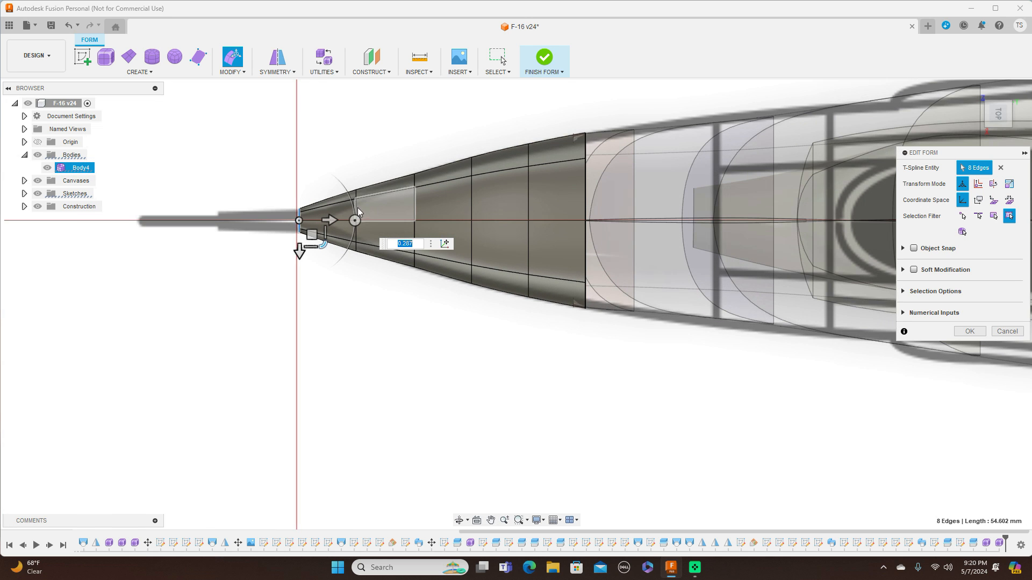
double_click(414, 207)
left_click_drag(442, 243, 440, 244)
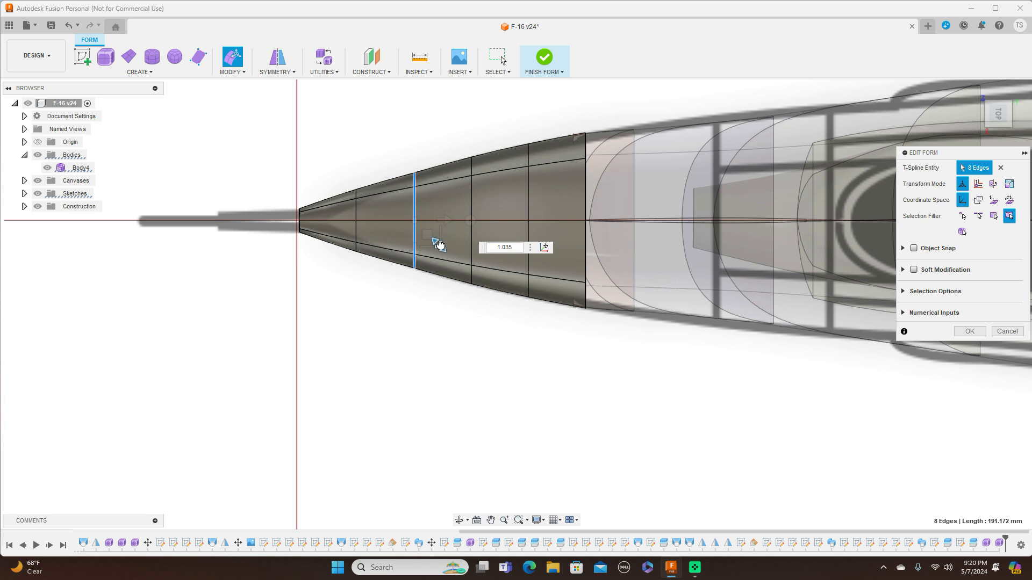
Set the scale of the rear edge ring to 0.98.
double_click(585, 188)
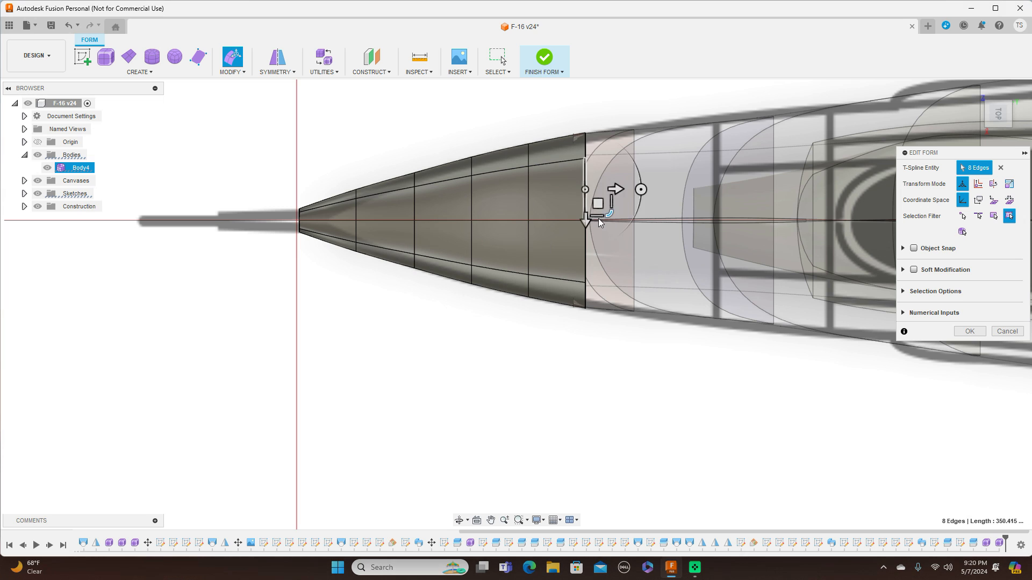
left_click(609, 245)
type("0.98")
key("BackSpace")
type("56")
key("BackSpace")
key("BackSpace")
key("BackSpace")
key("BackSpace")
type("1.025")
key("BackSpace")
key("BackSpace")
key("BackSpace")
key("BackSpace")
key("BackSpace")
type("0.98")
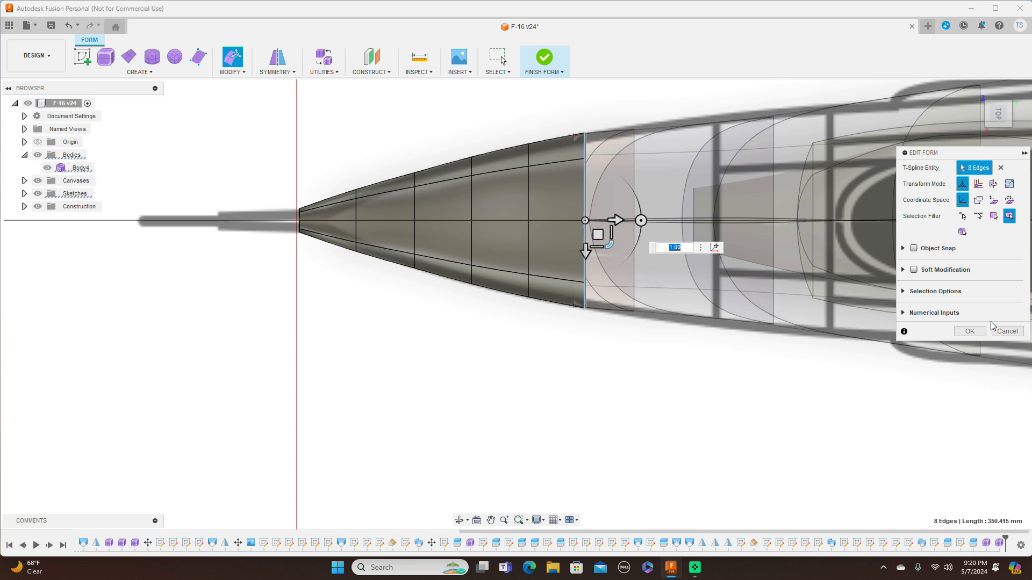
In side view, scale the nose-tip ring to about 0.97 against the drawing.
left_click(998, 133)
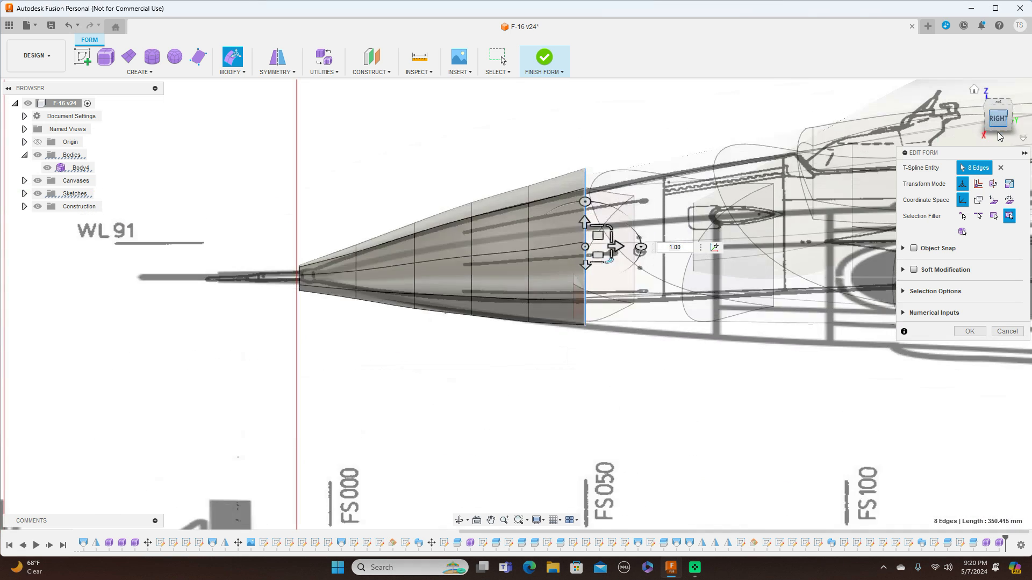
scroll(345, 232, "up", 5)
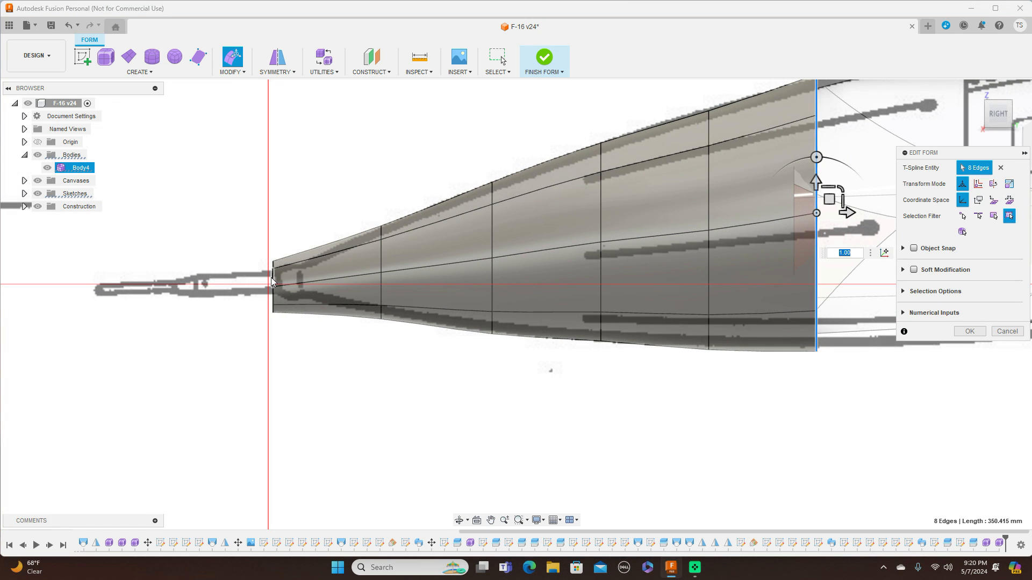
double_click(274, 279)
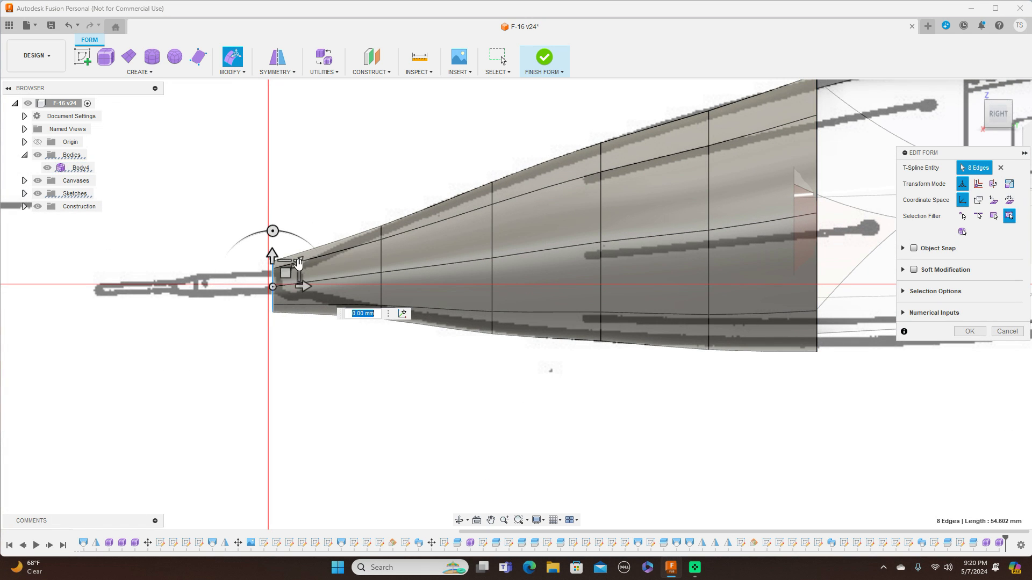
left_click(298, 263)
left_click_drag(296, 264, 287, 268)
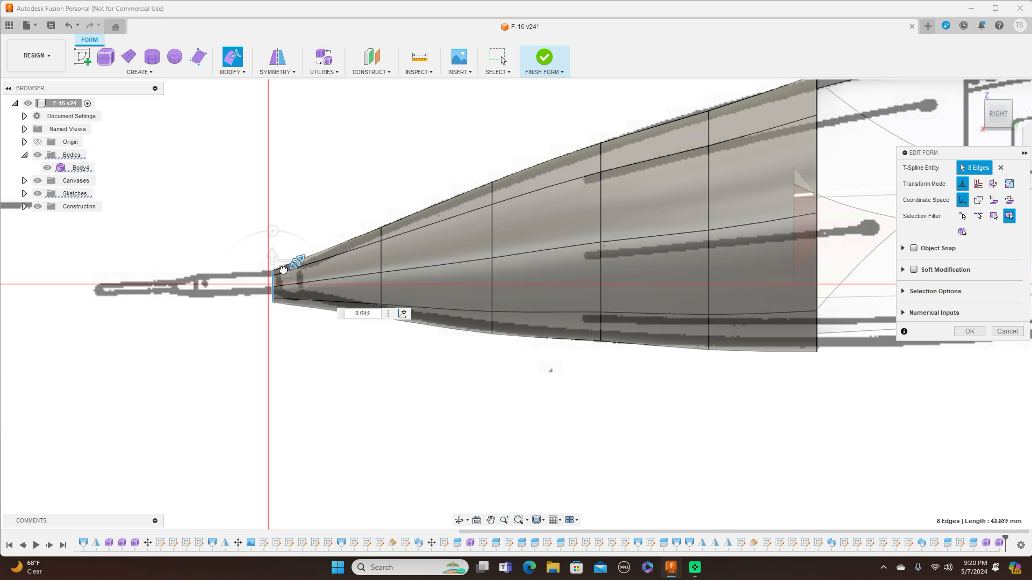
left_click_drag(280, 272, 299, 259)
left_click(299, 259)
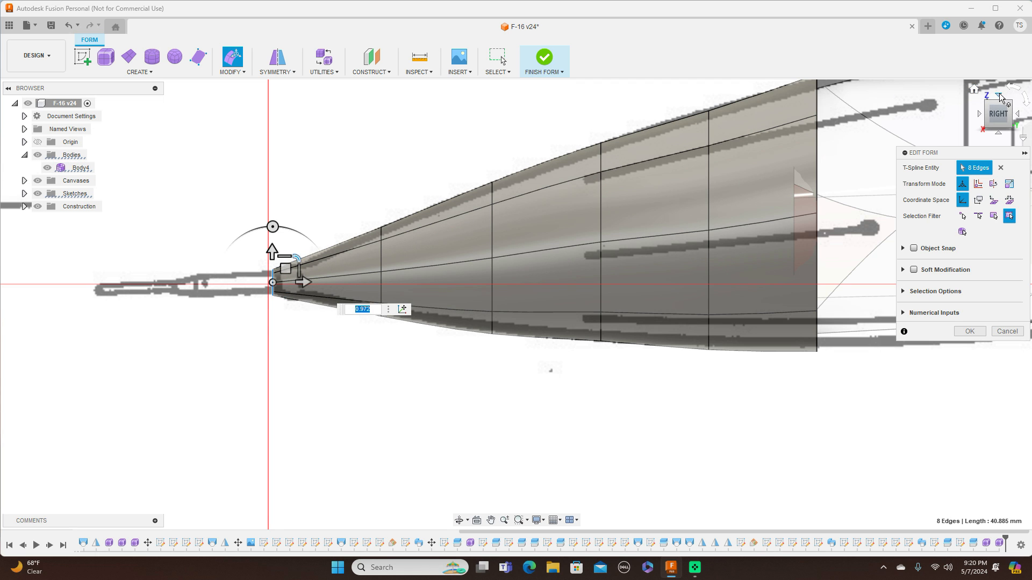
In top view, shrink the nose-tip ring to about 0.76.
left_click(999, 96)
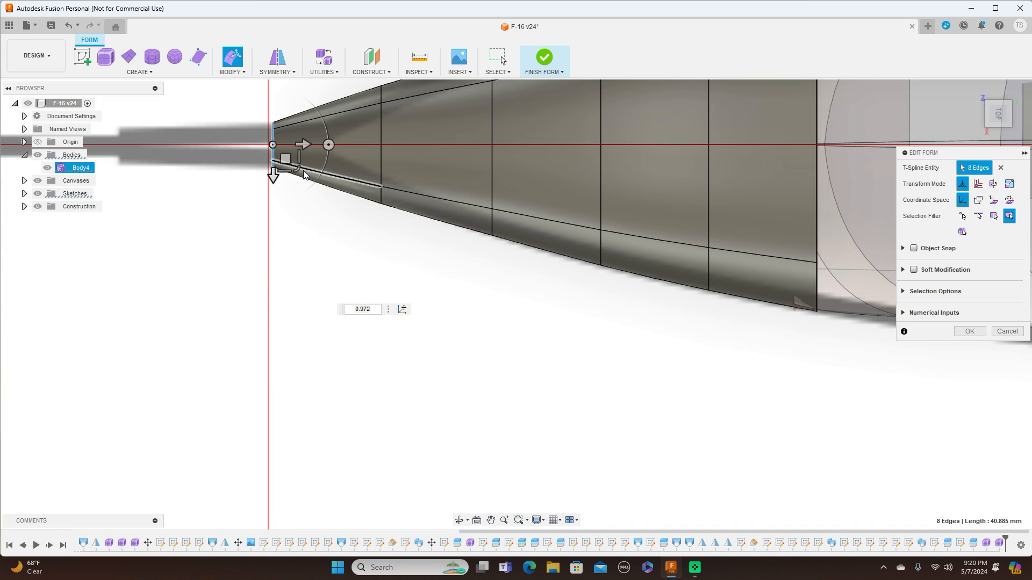
left_click(296, 171)
left_click_drag(294, 167, 294, 164)
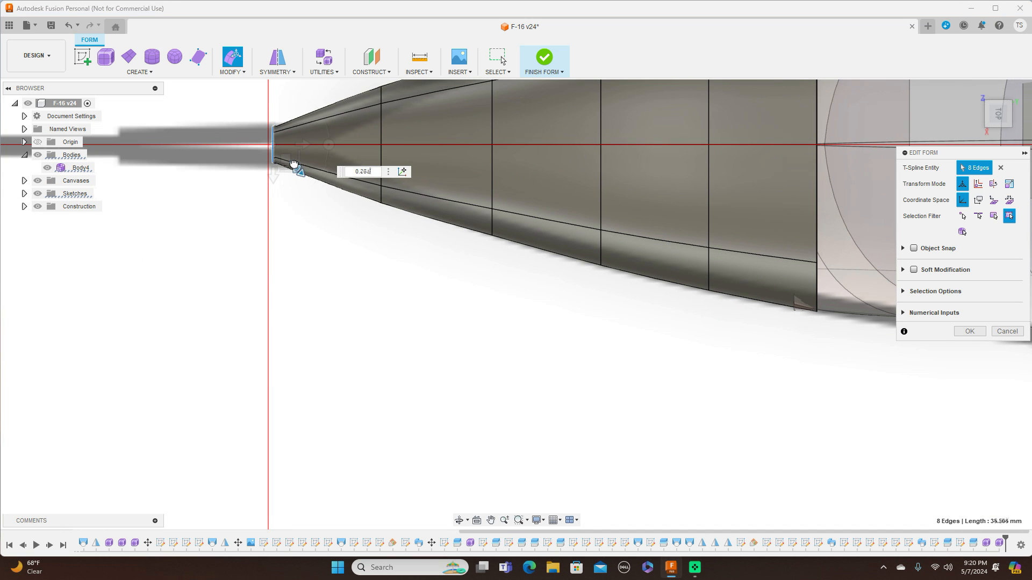
scroll(390, 338, "down", 3)
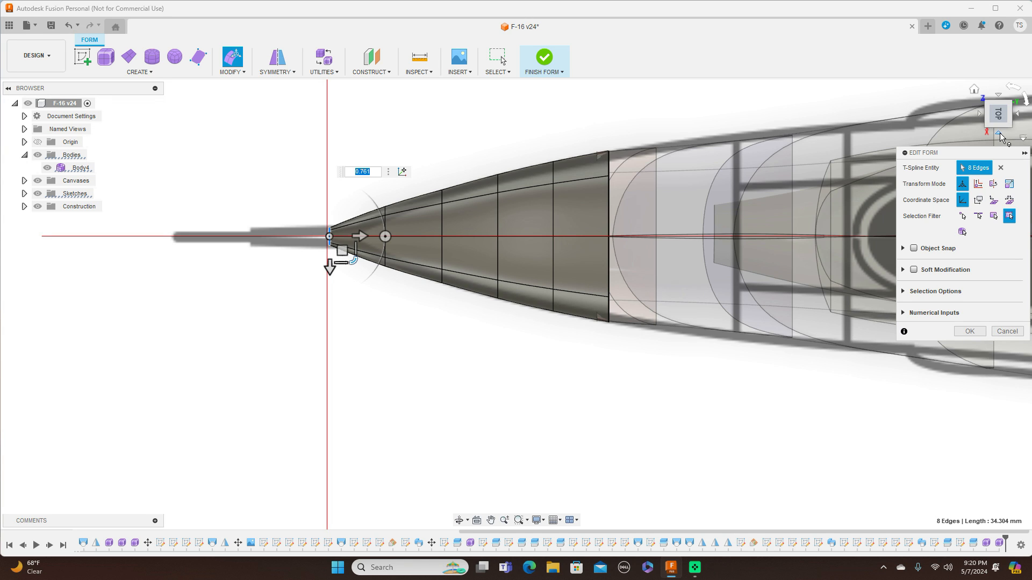
In side view, scale the rear edge ring by 0.972.
left_click(1000, 135)
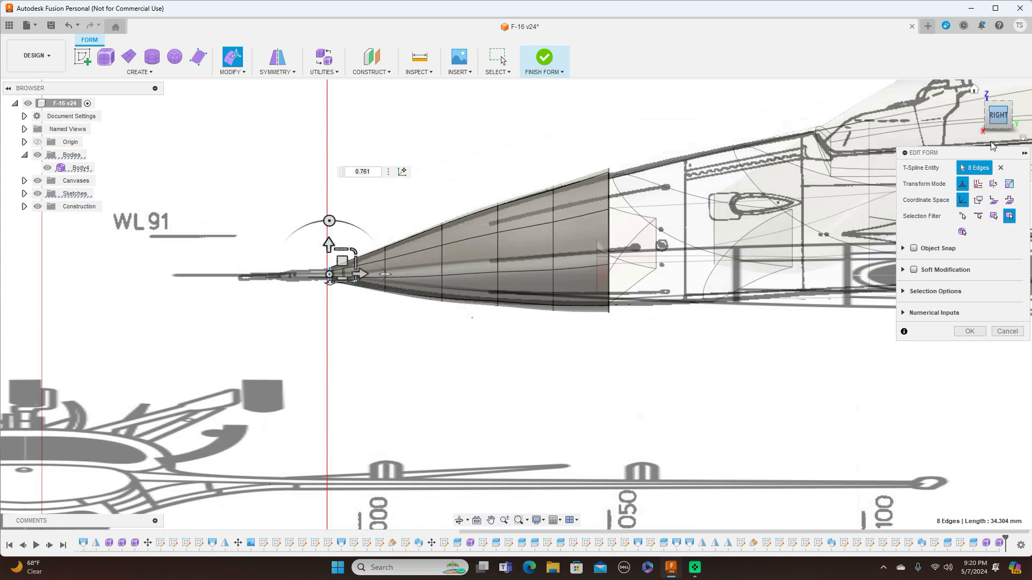
scroll(617, 233, "up", 2)
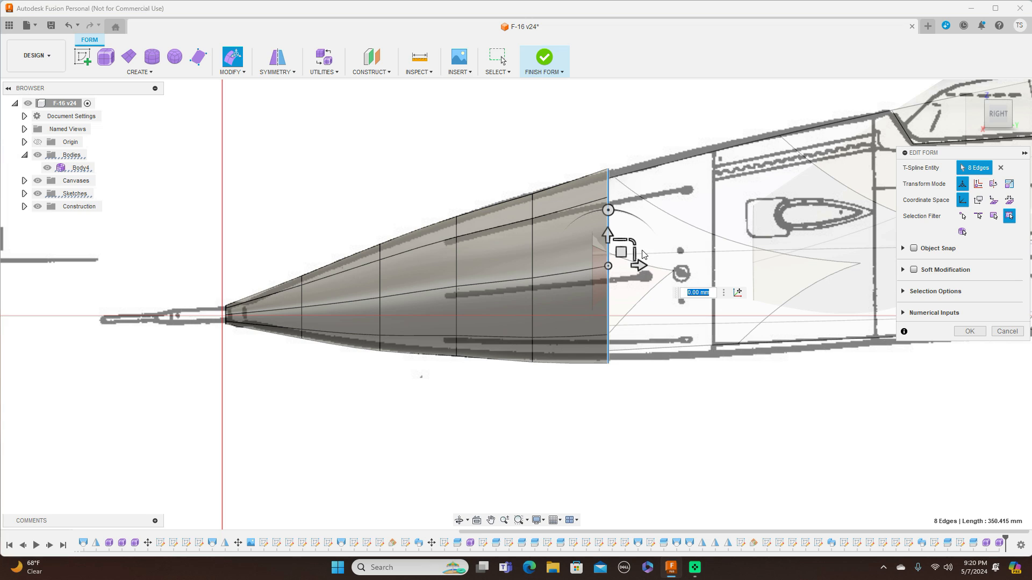
left_click_drag(631, 240, 632, 242)
type("0.98")
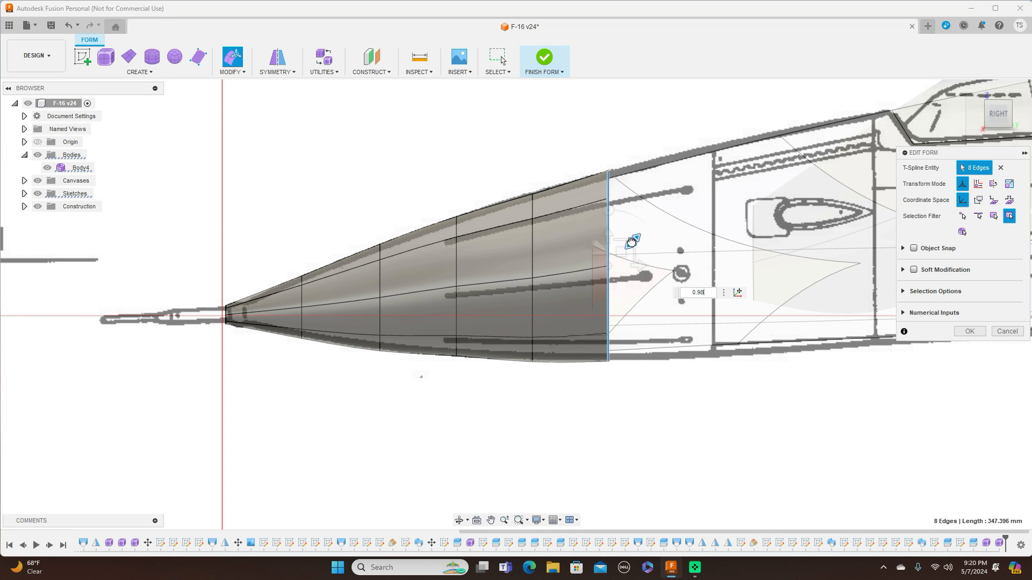
key("BackSpace")
type("72")
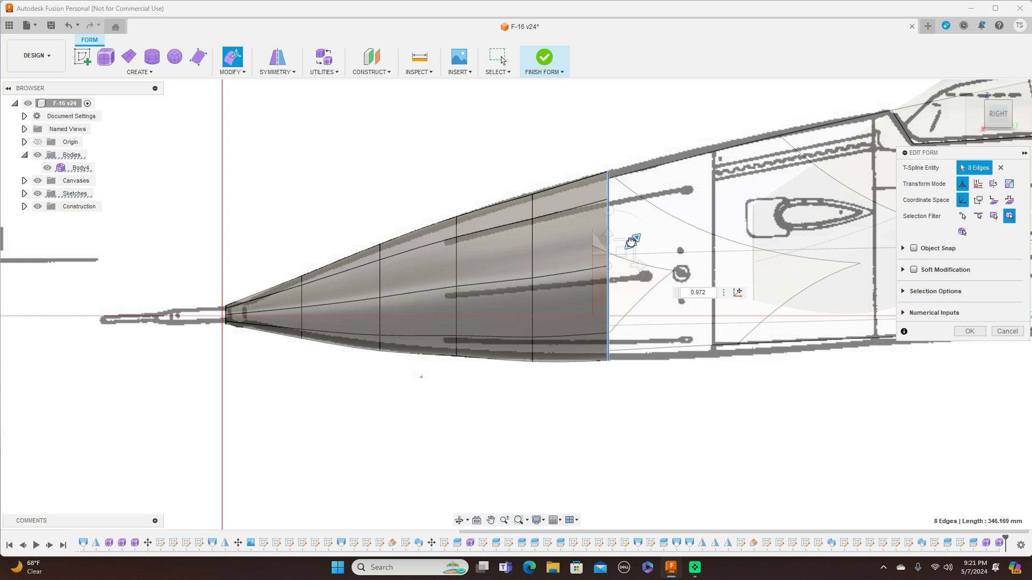
key("Return")
Nudge the fifth and second edge rings slightly to fit the side profile.
double_click(532, 245)
left_click_drag(545, 263, 543, 262)
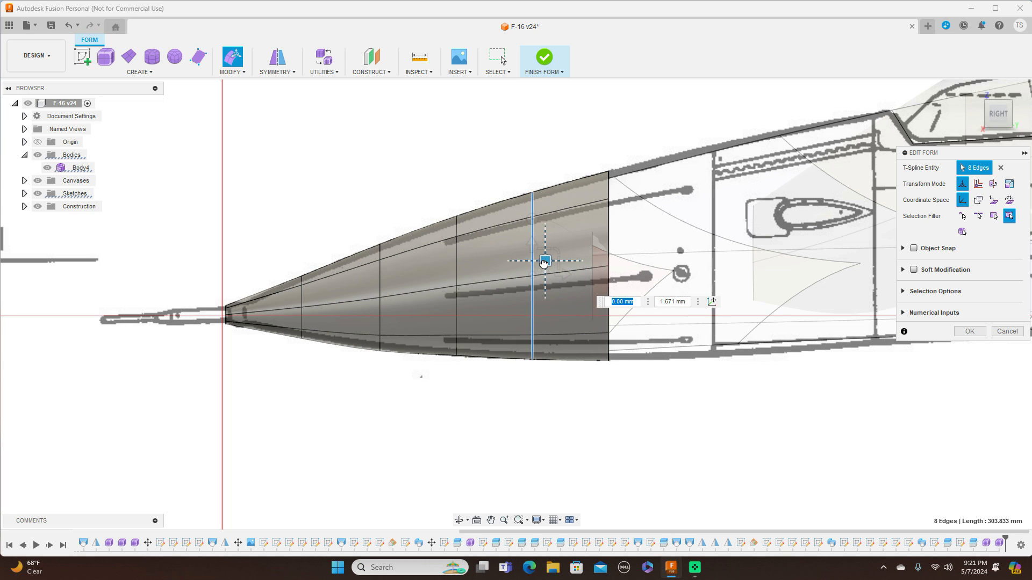
left_click(380, 271)
double_click(381, 272)
left_click_drag(404, 275, 392, 284)
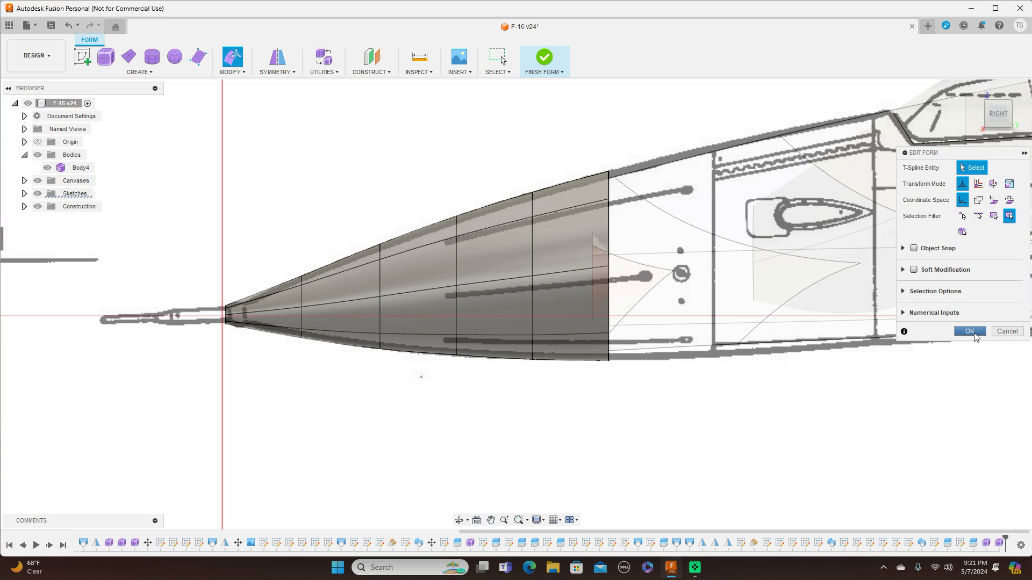
Accept the ring edits, then nudge two mid-body vertices slightly in side view and undo the last nudge before confirming.
left_click(969, 331)
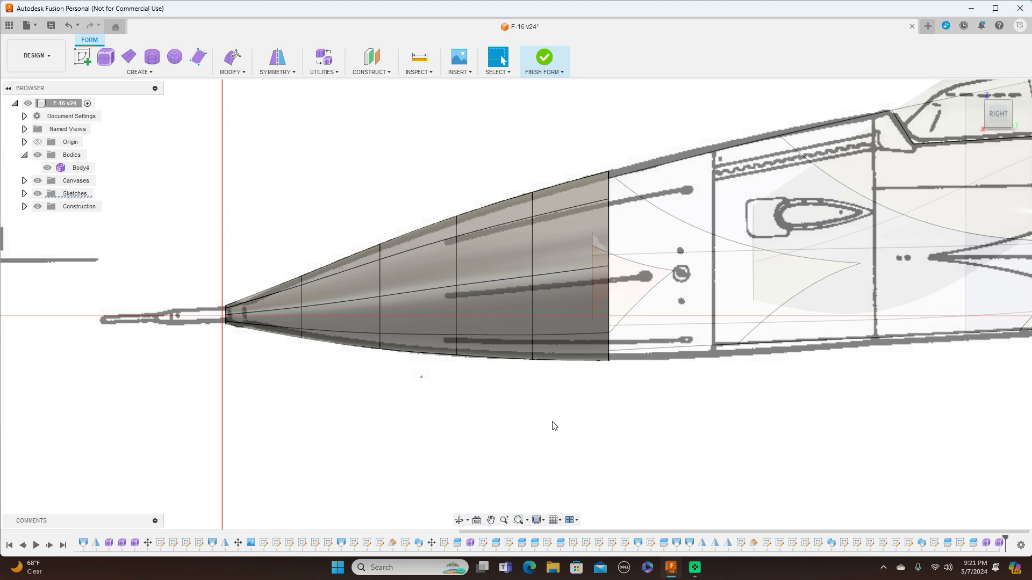
key("alt+1")
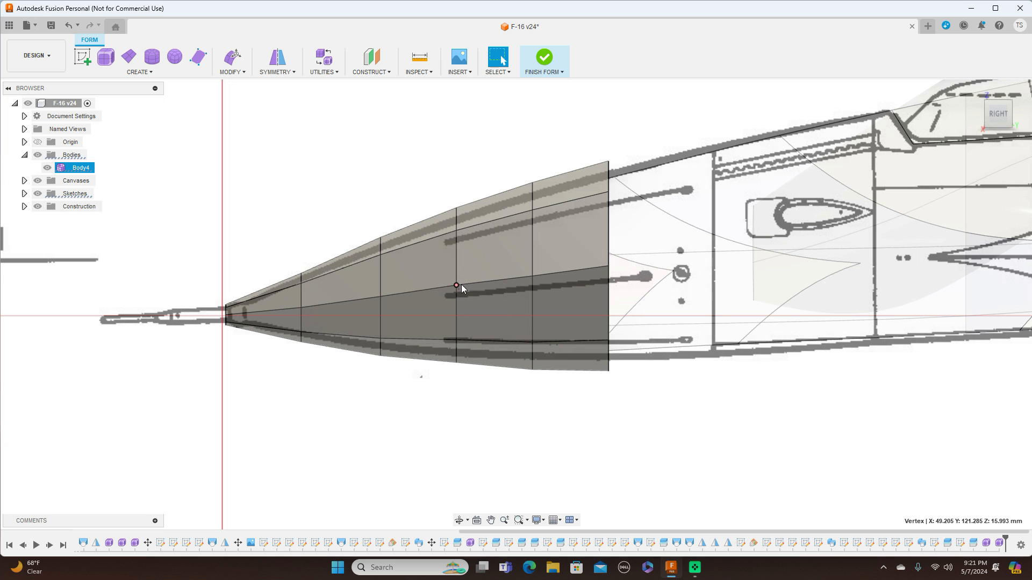
right_click(455, 165)
left_click(486, 150)
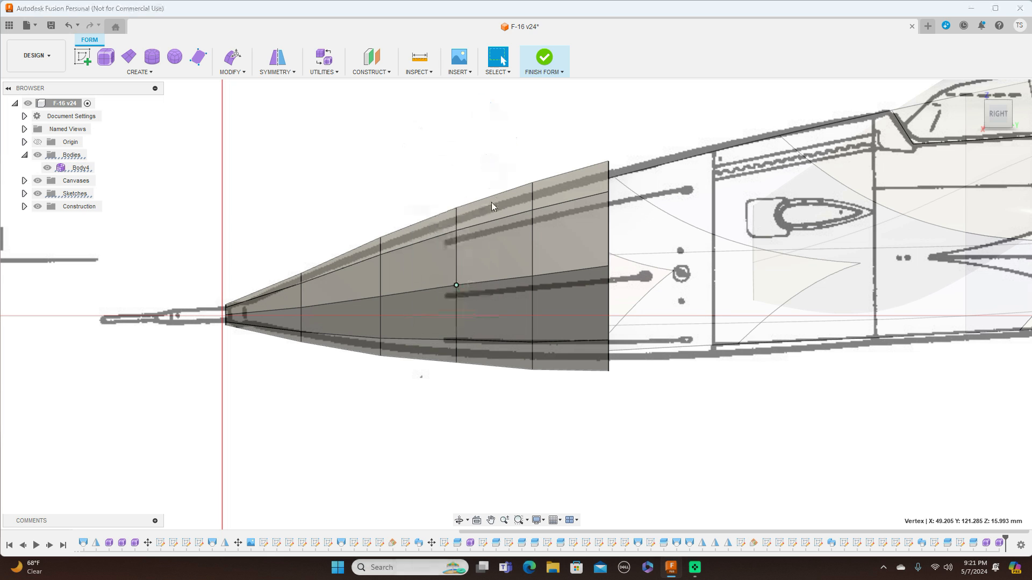
left_click_drag(468, 272, 468, 273)
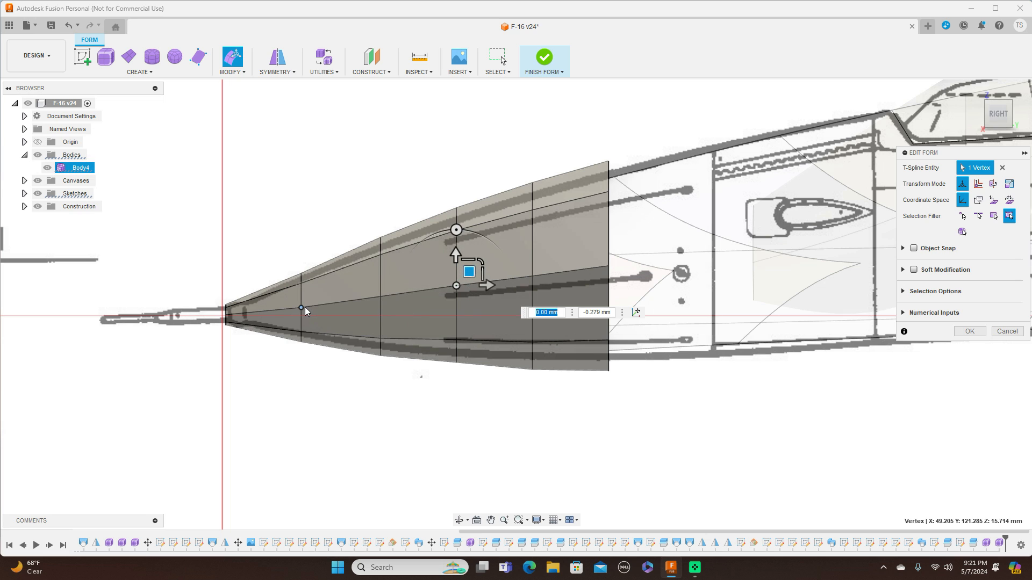
left_click(302, 308)
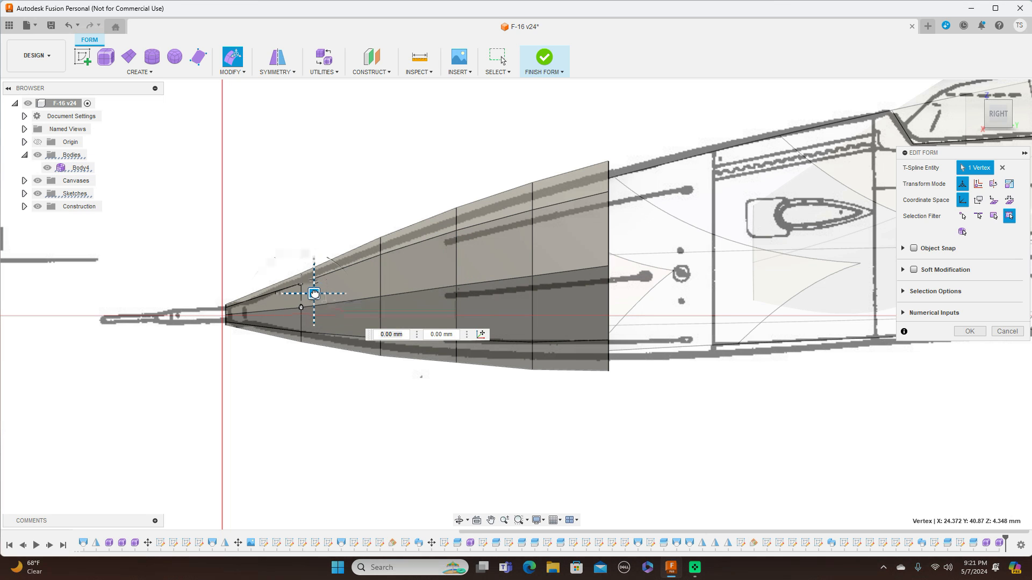
left_click_drag(314, 293, 314, 292)
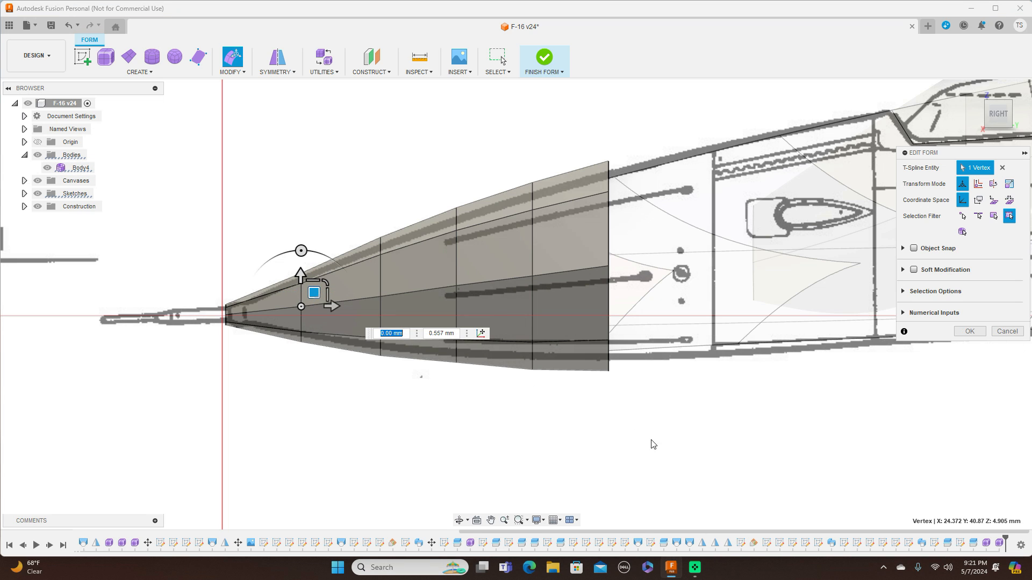
key("ctrl+z")
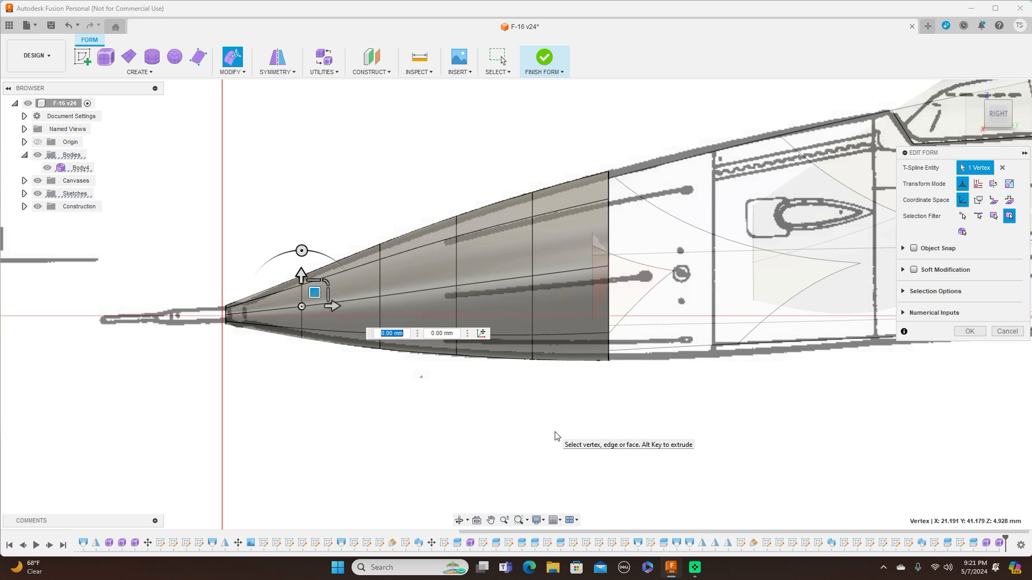
left_click(959, 333)
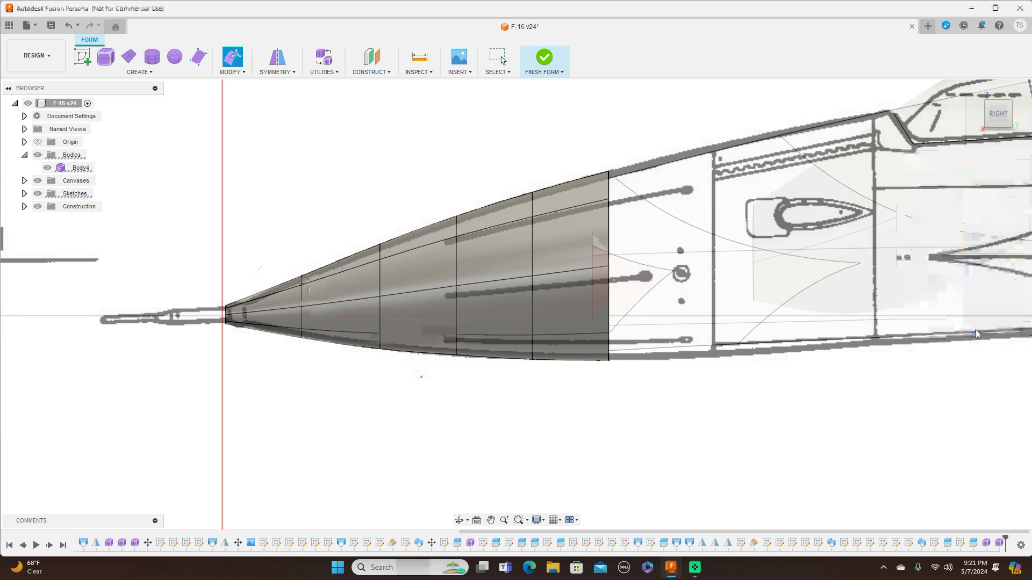
Finish the form to review the nose cone in top and side views with canvases hidden, then undo back into form editing.
left_click(544, 72)
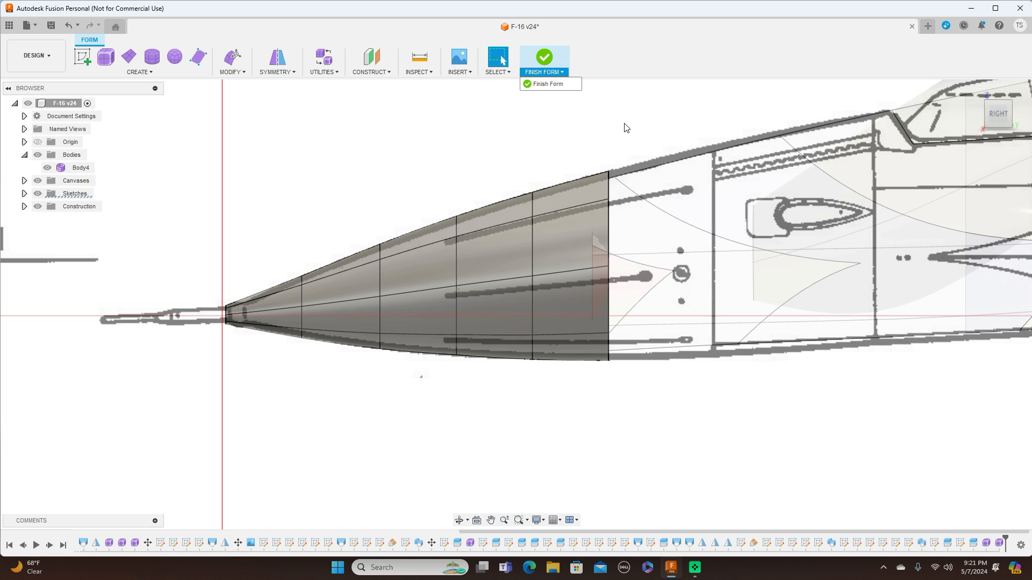
left_click(545, 85)
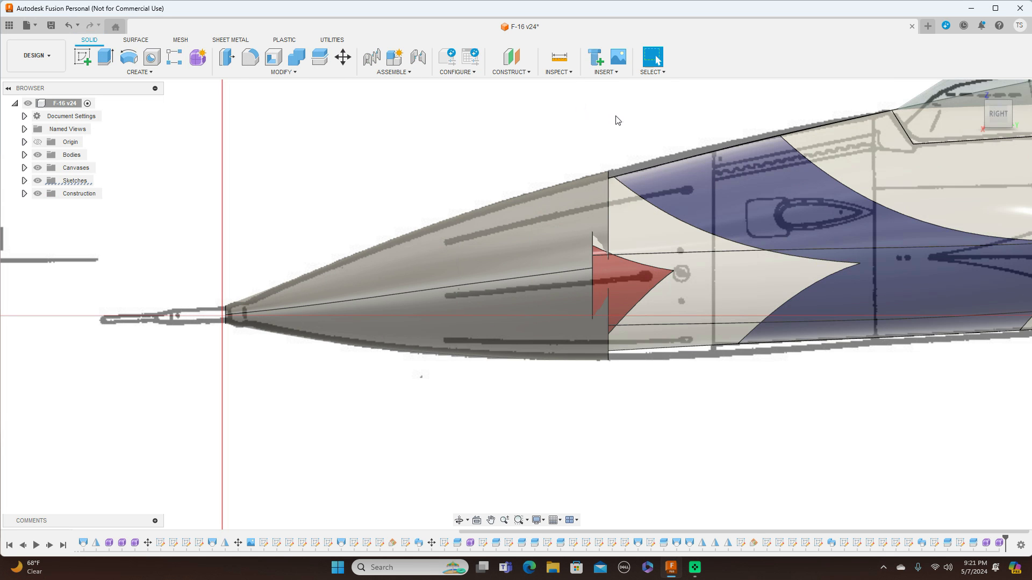
scroll(618, 117, "down", 3)
middle_click_drag(796, 316, 540, 349)
scroll(556, 347, "down", 5)
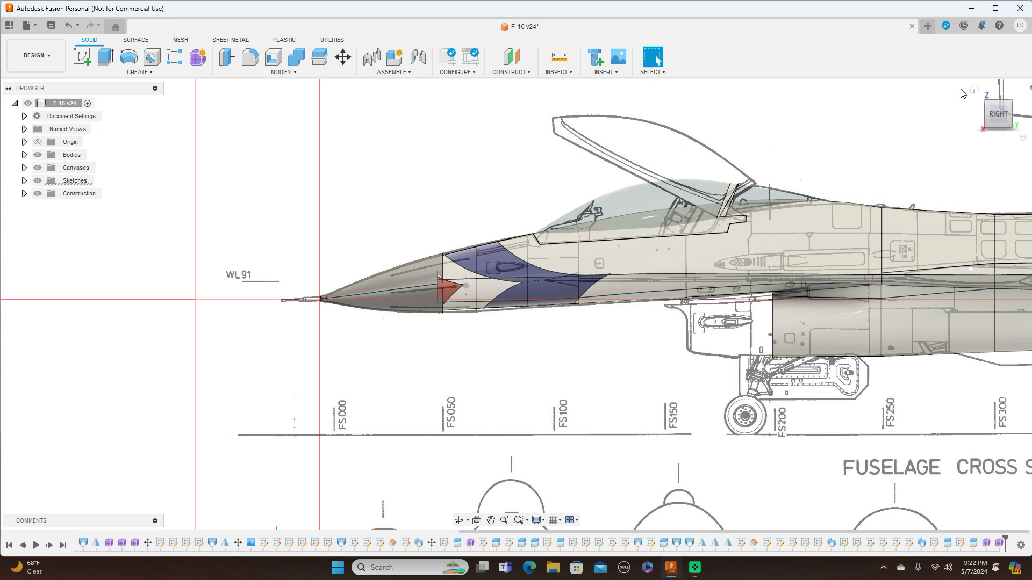
left_click(38, 168)
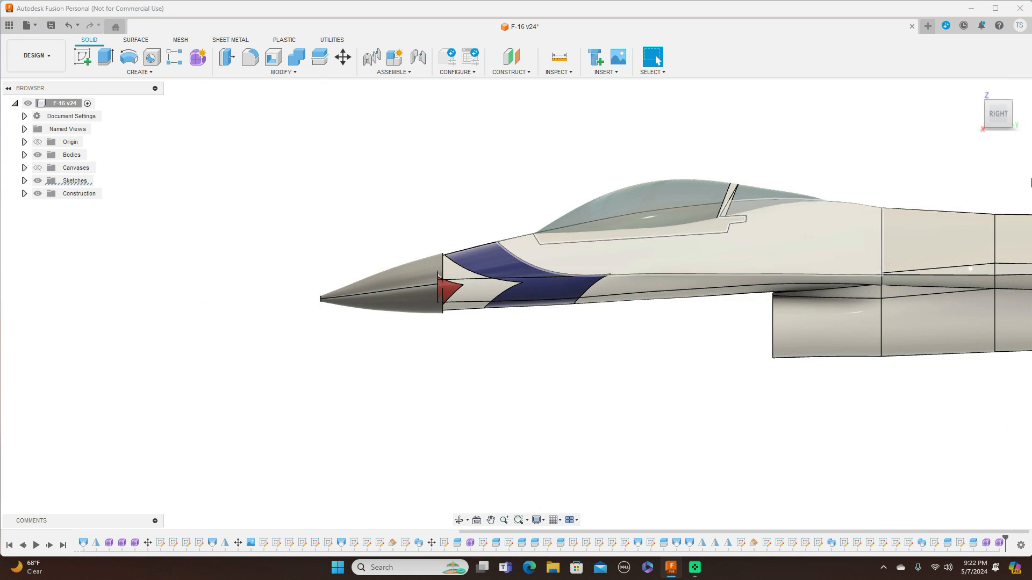
left_click(998, 105)
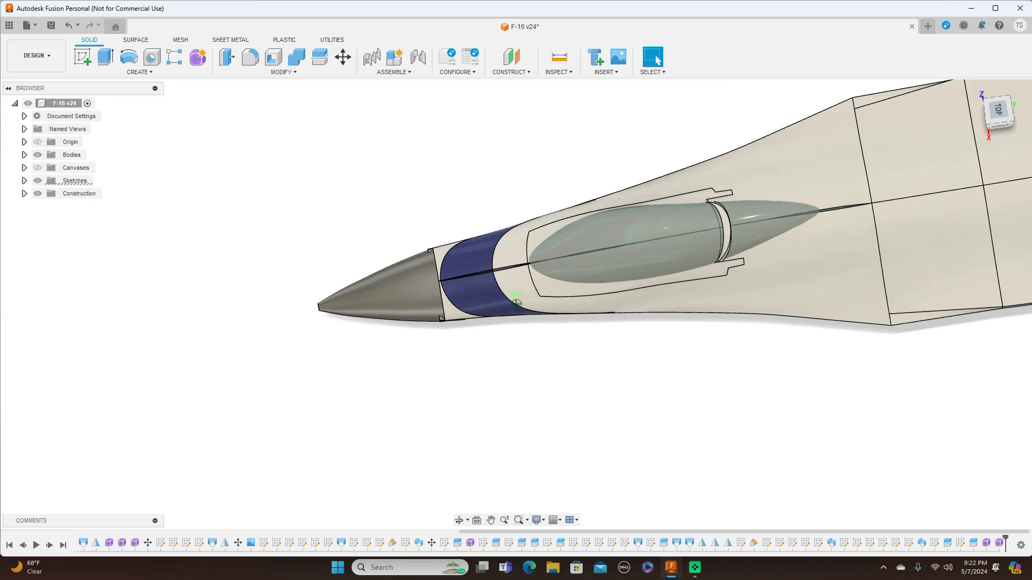
left_click(1001, 118)
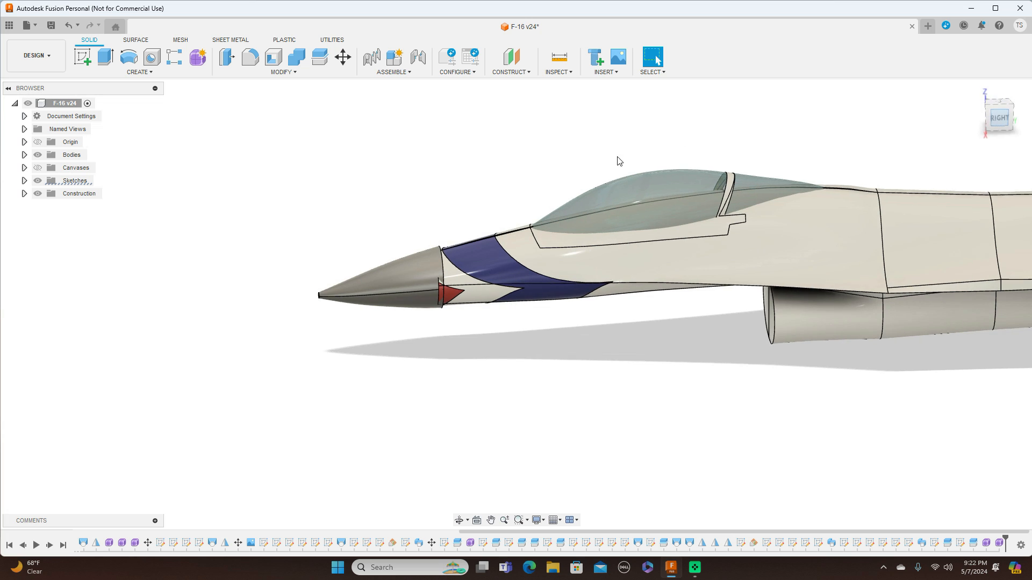
scroll(507, 200, "up", 3)
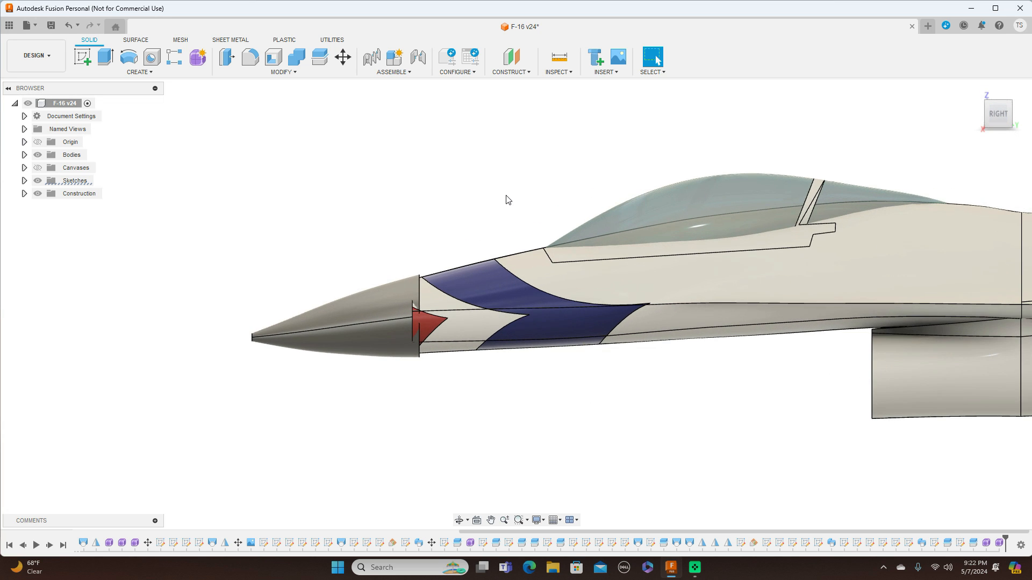
scroll(399, 289, "up", 2)
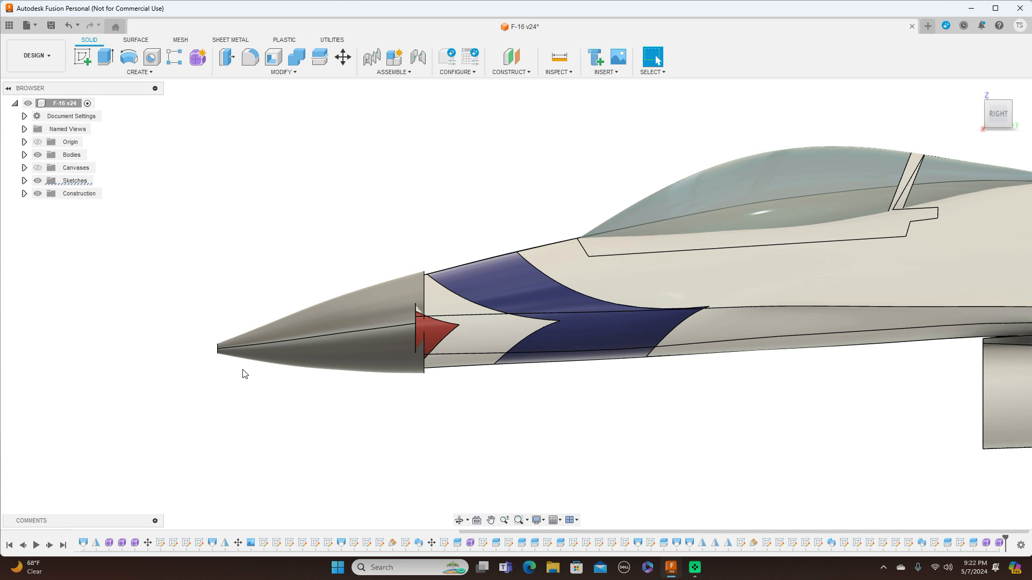
left_click(68, 26)
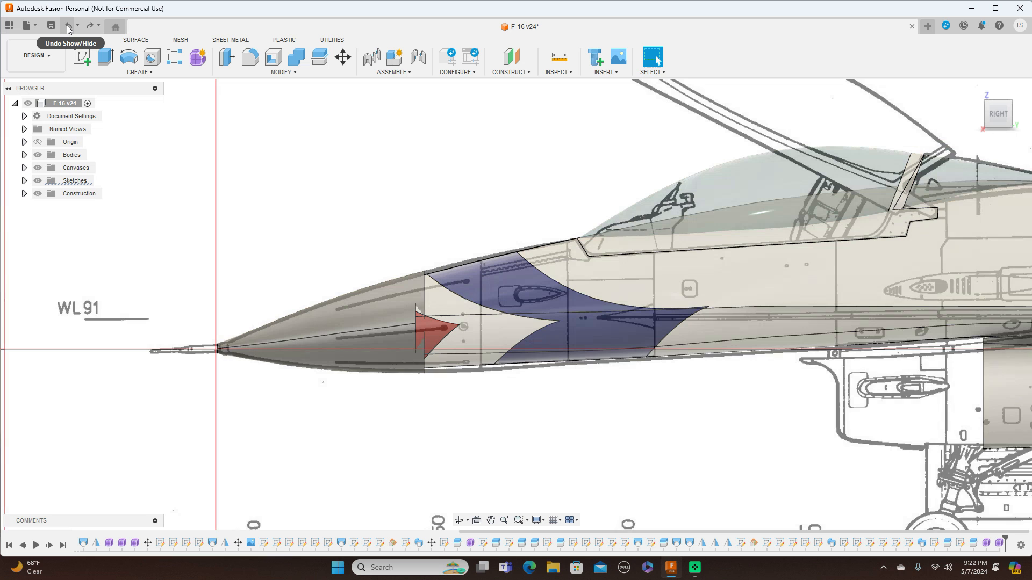
left_click(68, 27)
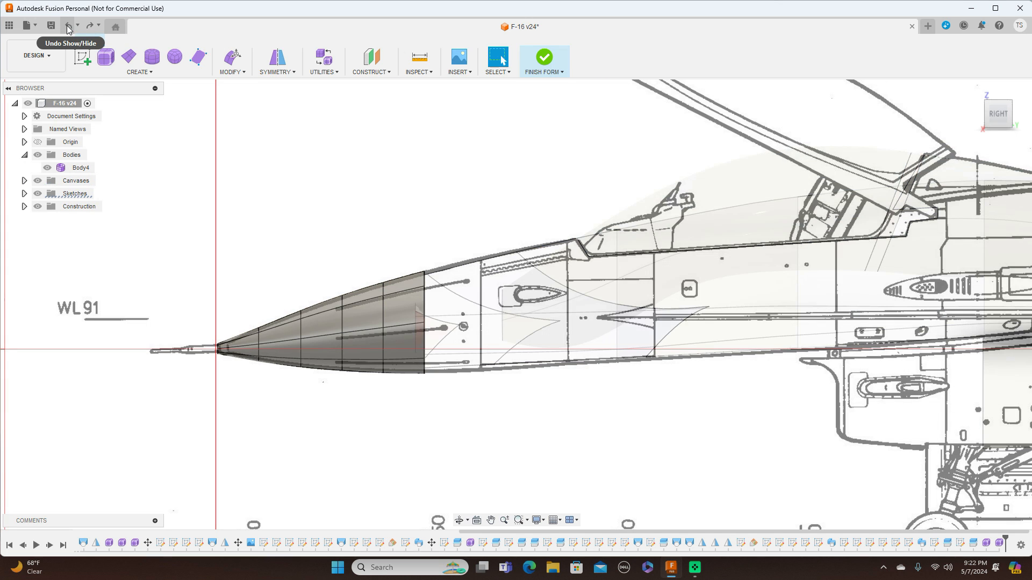
In side view, scale the rear edge ring by 0.956 and raise it about 1.25 mm against the drawing.
scroll(430, 131, "up", 3)
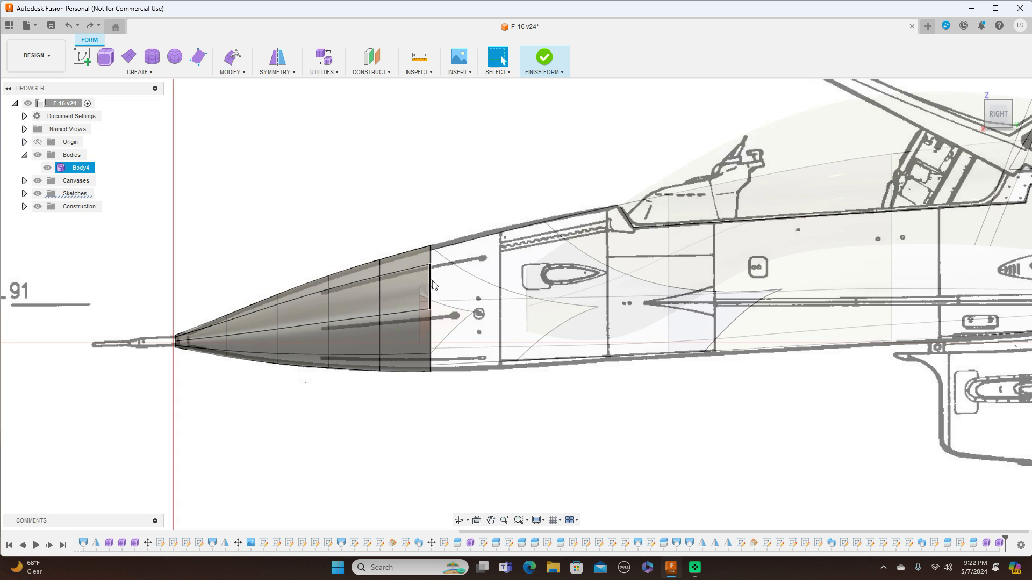
double_click(431, 287)
right_click(430, 278)
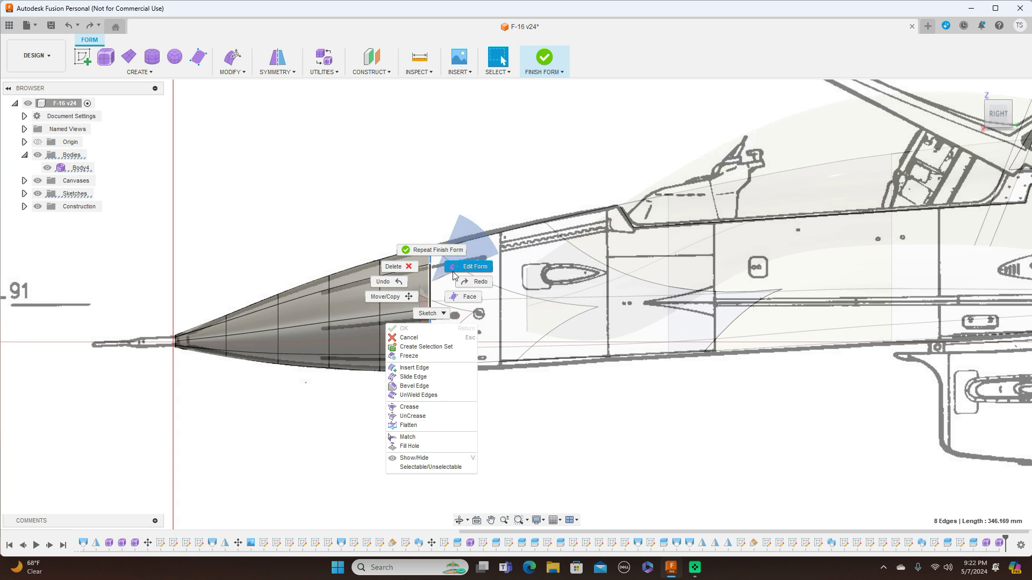
left_click(458, 275)
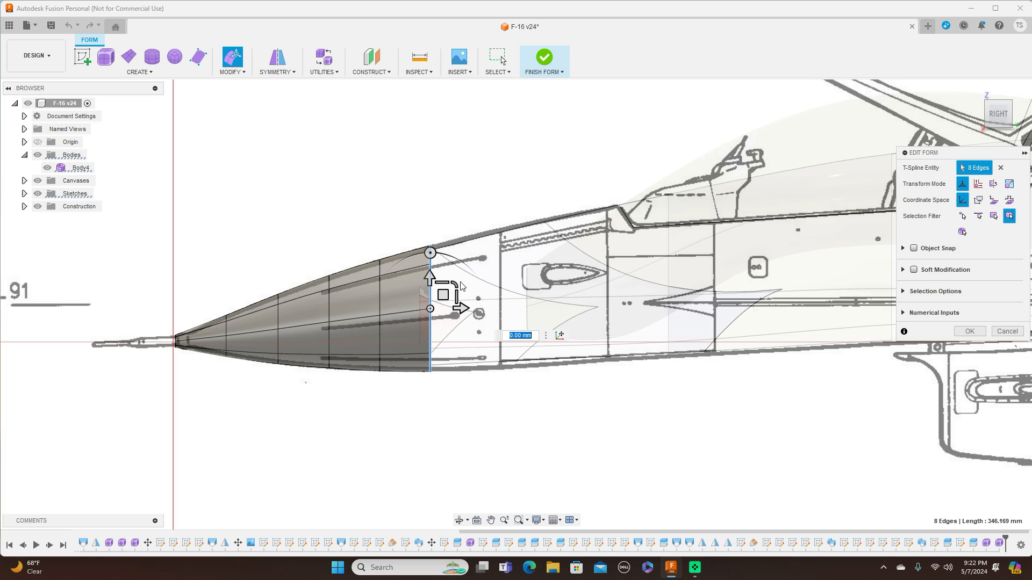
left_click_drag(455, 284, 454, 283)
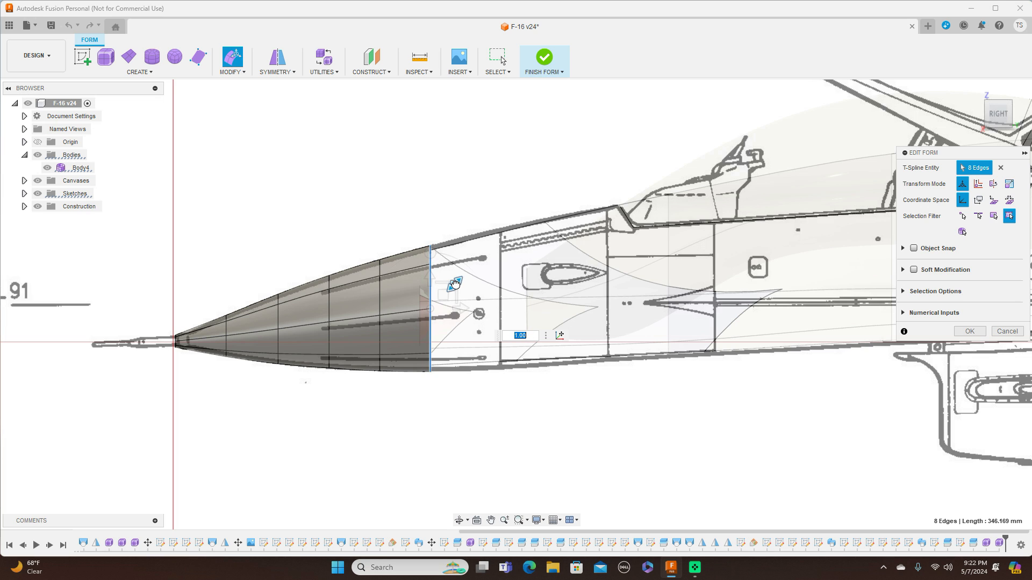
type("0.98")
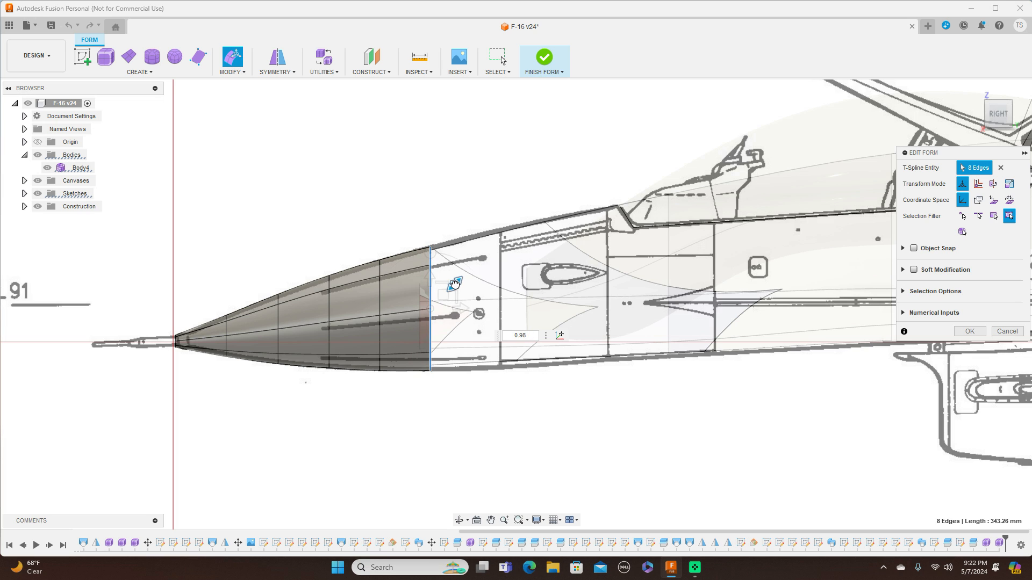
key("BackSpace")
type("56")
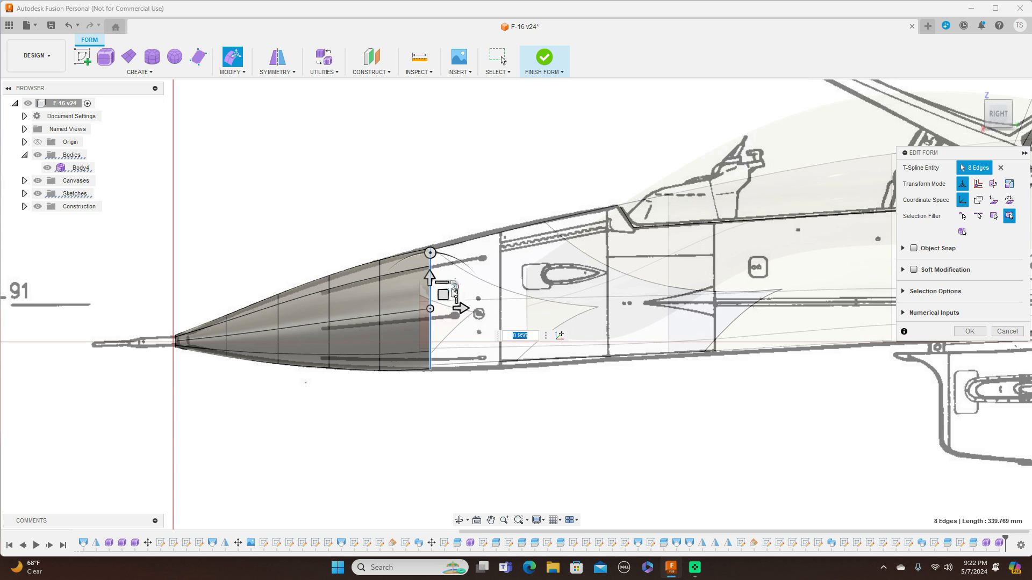
left_click_drag(443, 292, 443, 292)
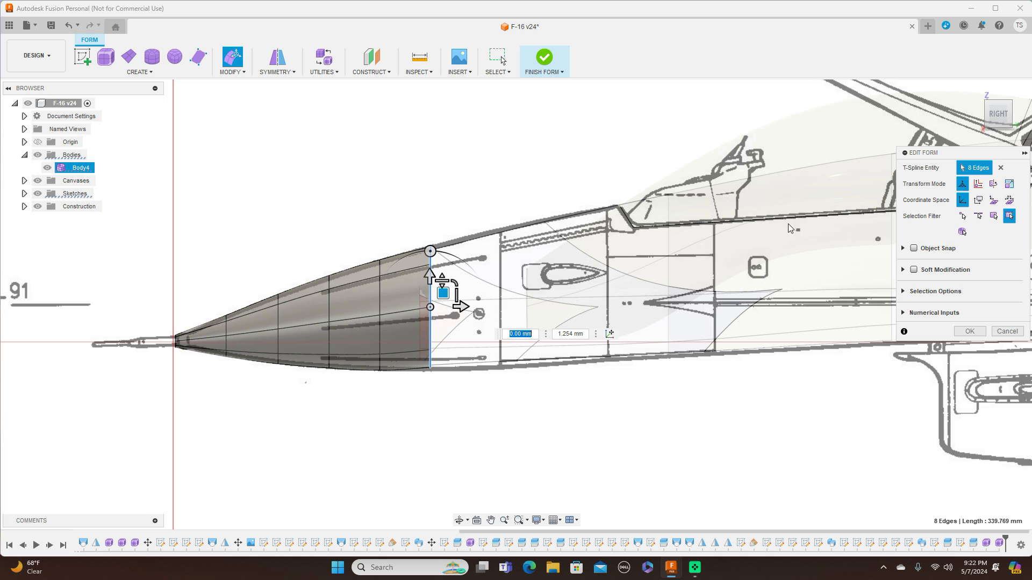
In top view, scale the rear edge ring down to about 0.98 and accept the edit.
left_click(999, 99)
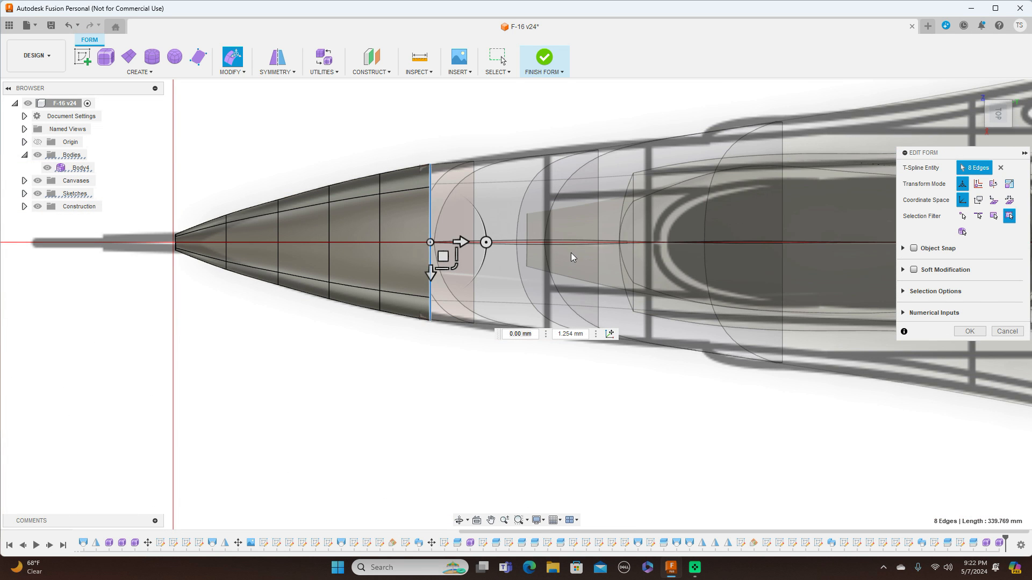
left_click(449, 263)
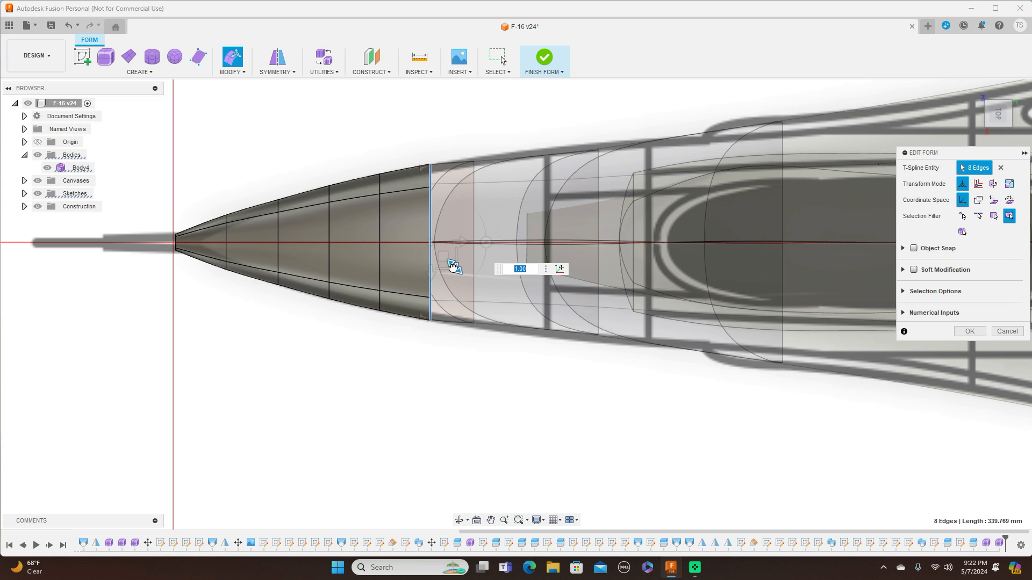
left_click_drag(453, 268, 453, 267)
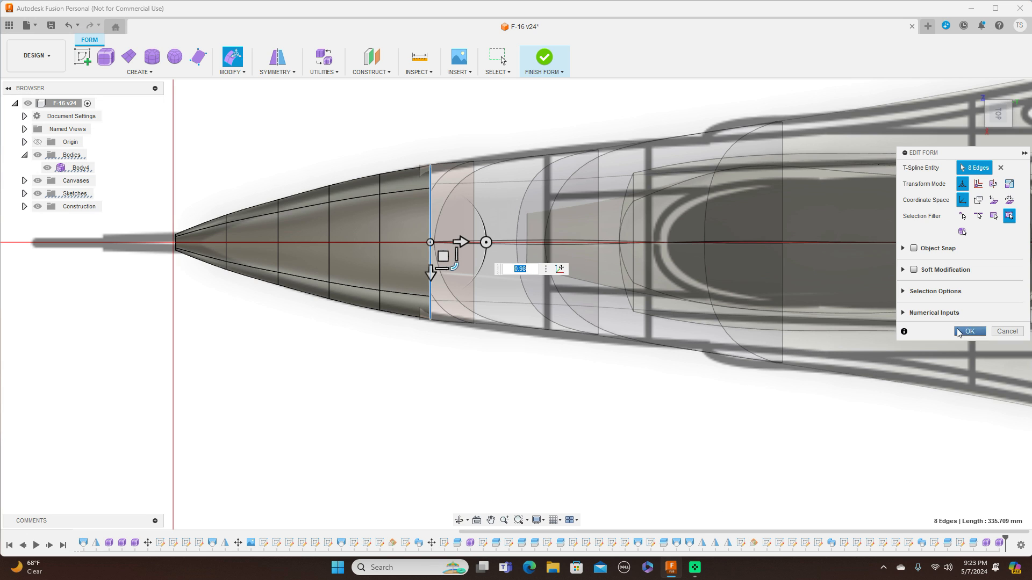
left_click(969, 331)
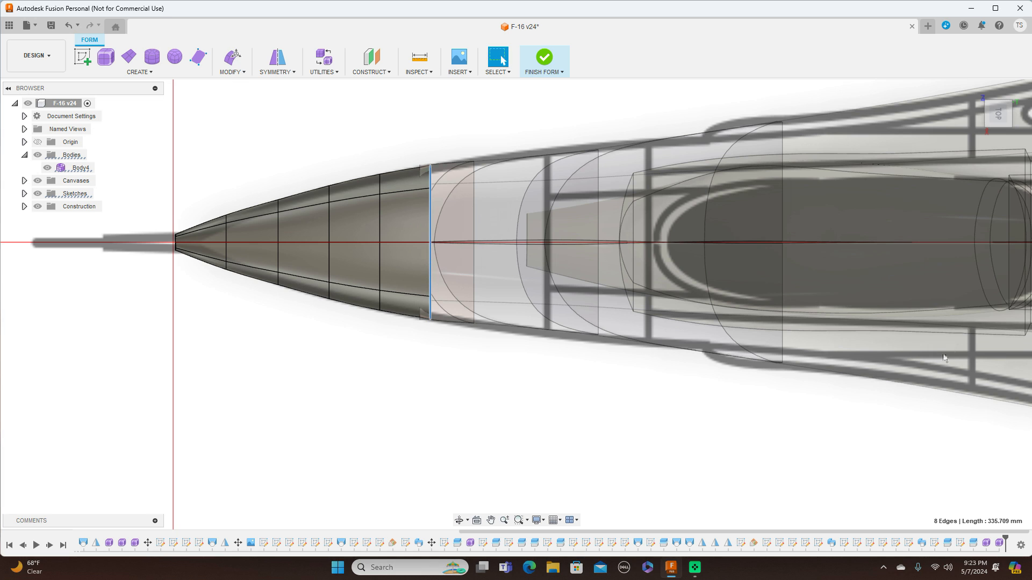
Finish the form, review the nose cone in side and top views, and undo the form finish.
left_click(549, 72)
left_click(548, 84)
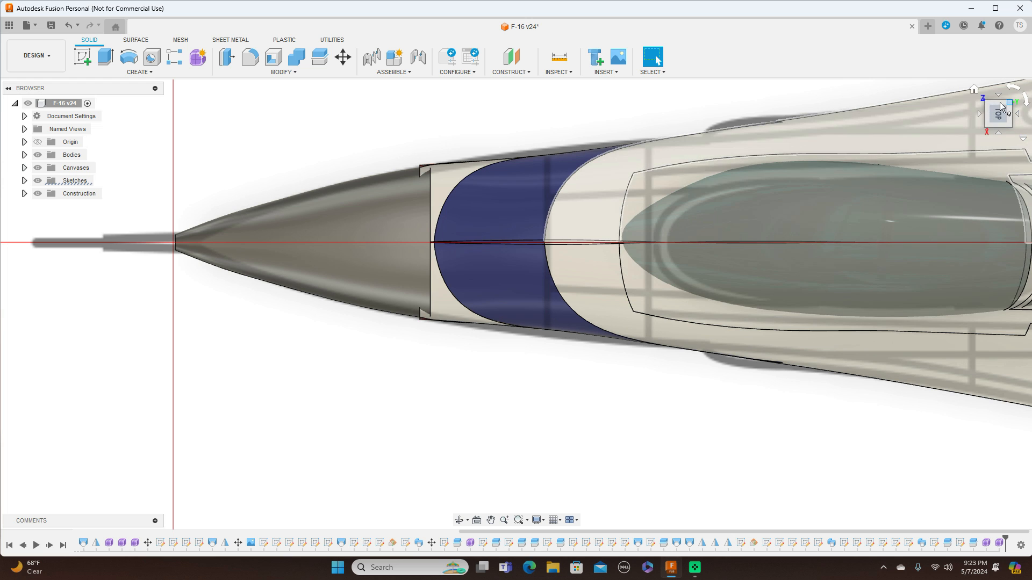
left_click(999, 134)
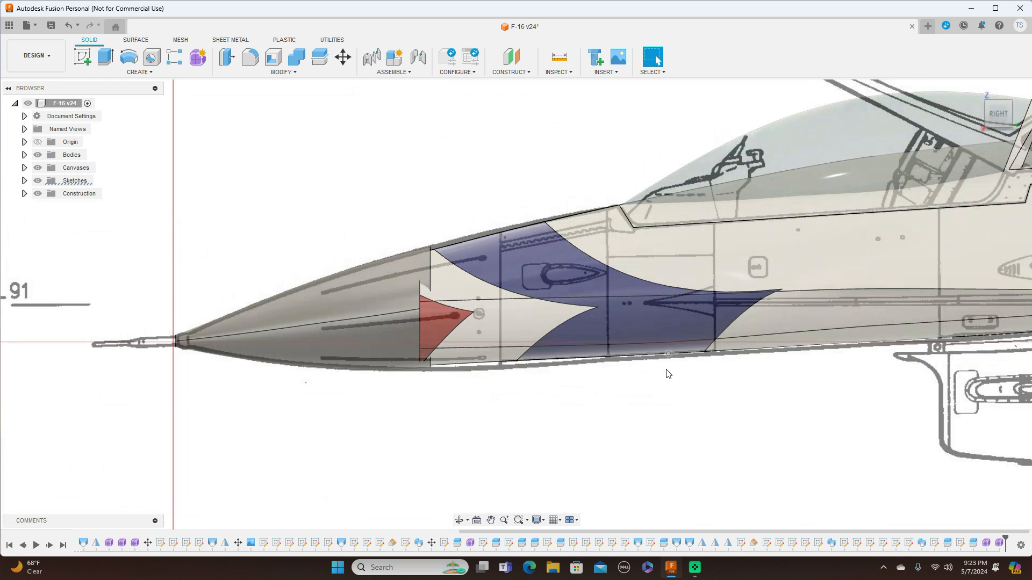
left_click(990, 103)
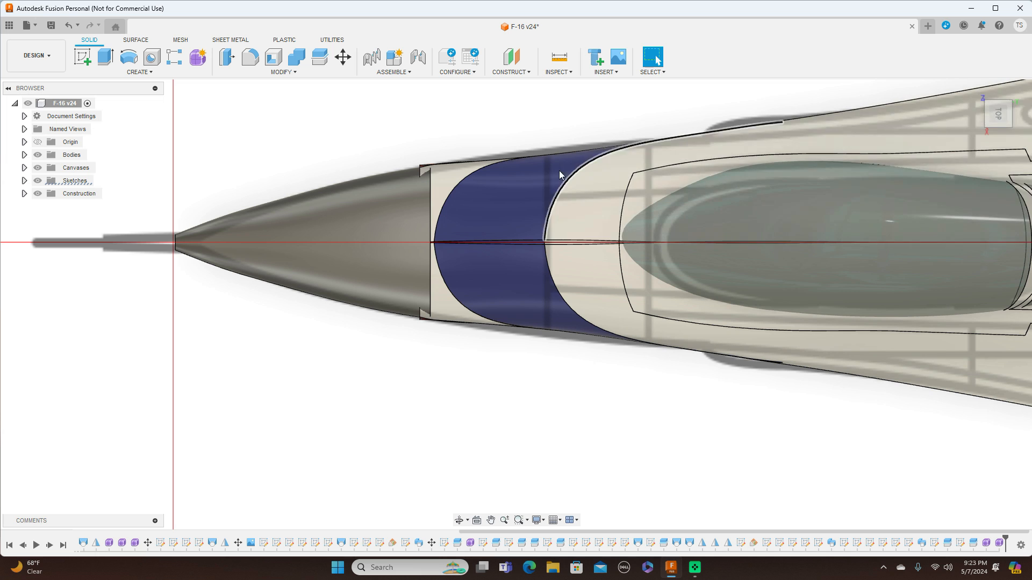
scroll(546, 173, "up", 3)
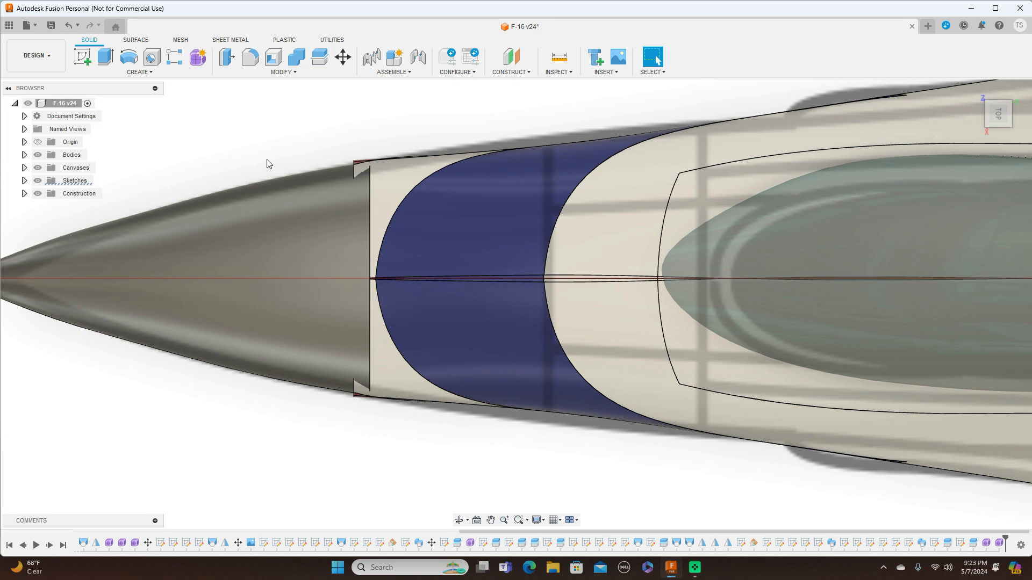
left_click(69, 25)
Insert an edge ring just ahead of the nose cone's rear ring with Exact mode at location 0.222.
double_click(370, 227)
left_click(236, 75)
left_click(241, 106)
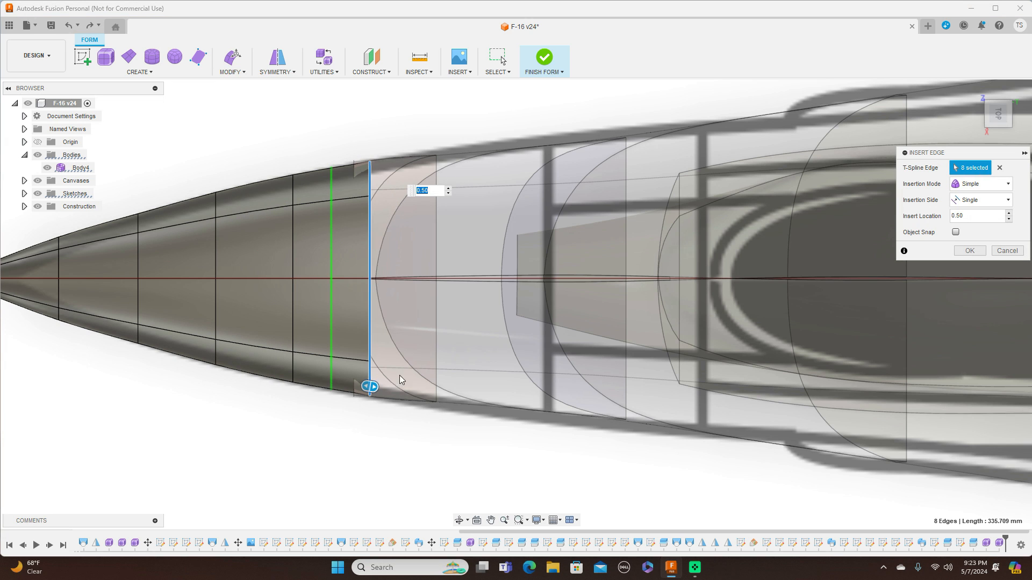
left_click_drag(380, 387, 396, 401)
left_click(1009, 186)
left_click(979, 208)
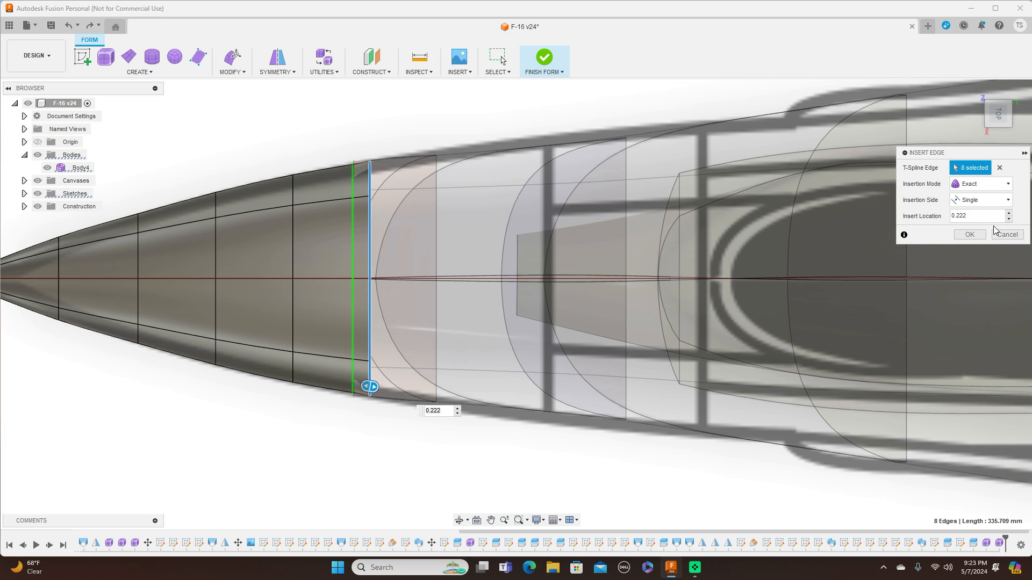
left_click(975, 237)
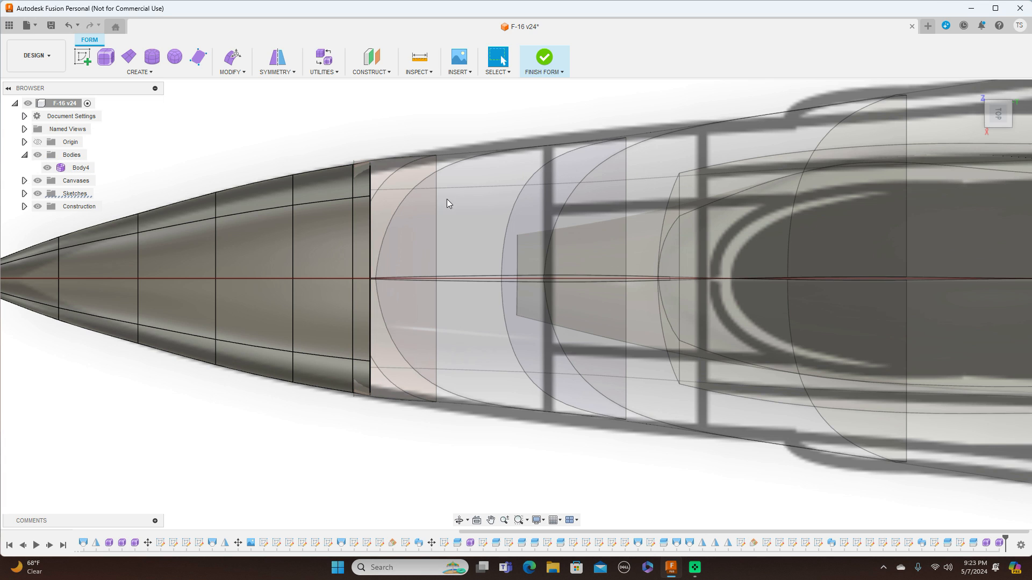
Scale the newly inserted edge ring up to about 1.025.
double_click(352, 250)
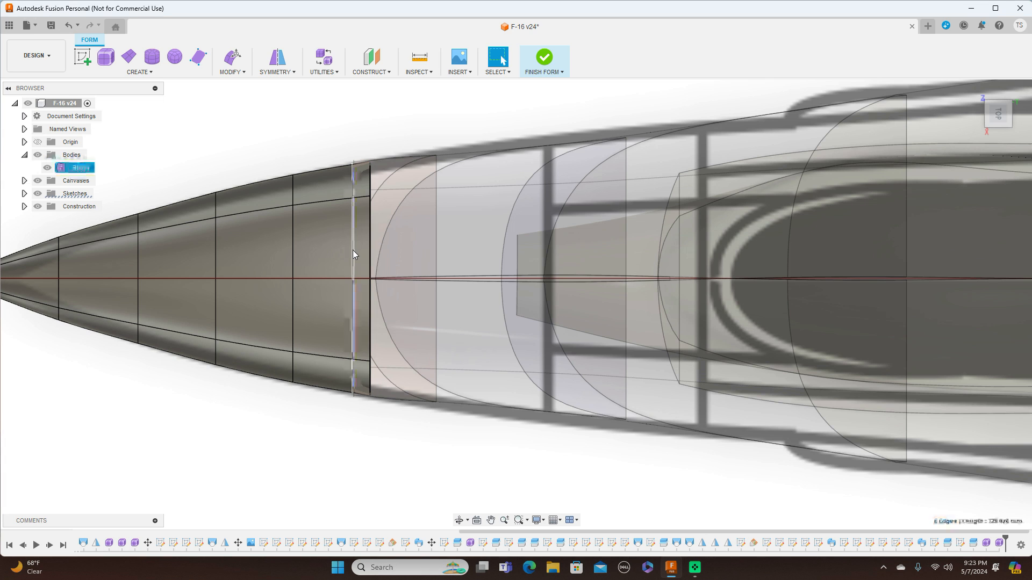
right_click(353, 249)
left_click(378, 233)
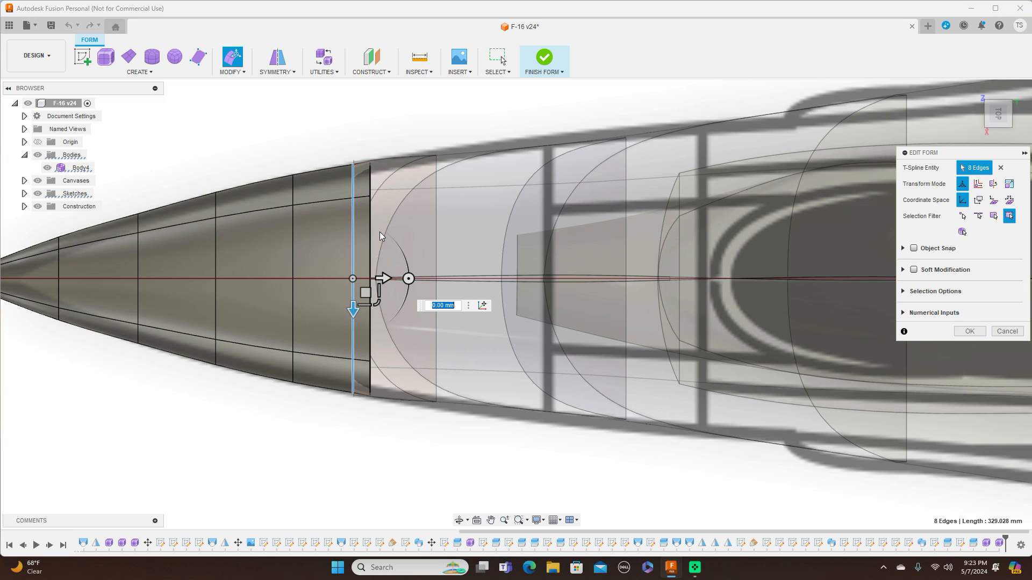
left_click_drag(377, 304, 377, 306)
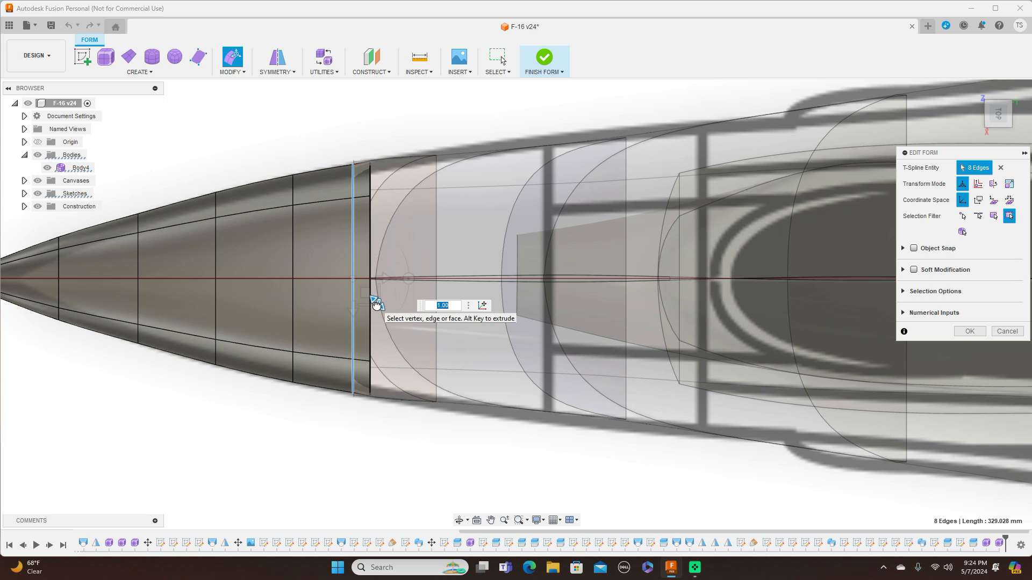
left_click_drag(377, 305, 377, 304)
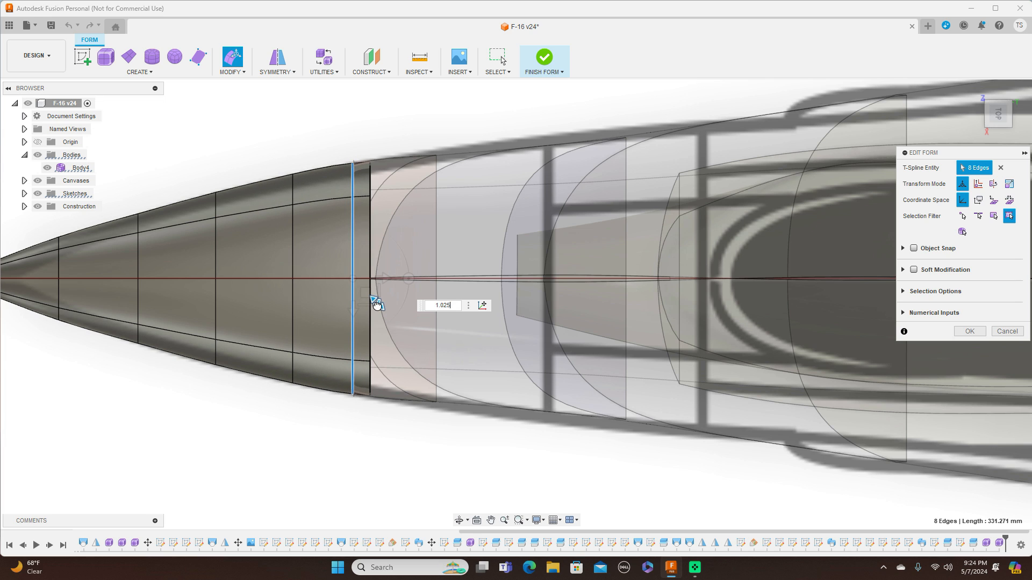
left_click_drag(376, 305, 377, 304)
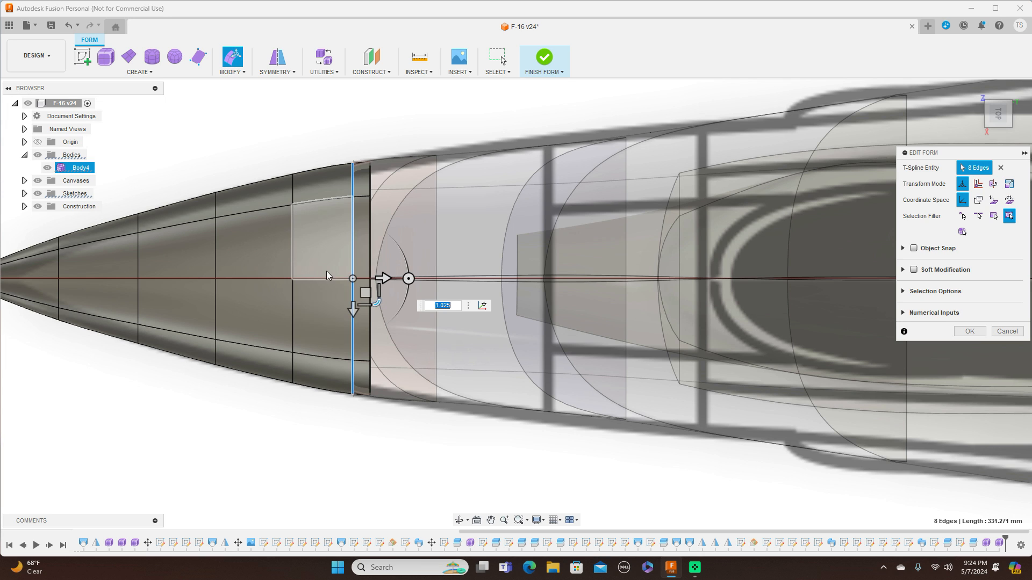
Try scaling the edge ring just ahead of it, reselect the new ring and accept the form edit.
double_click(293, 267)
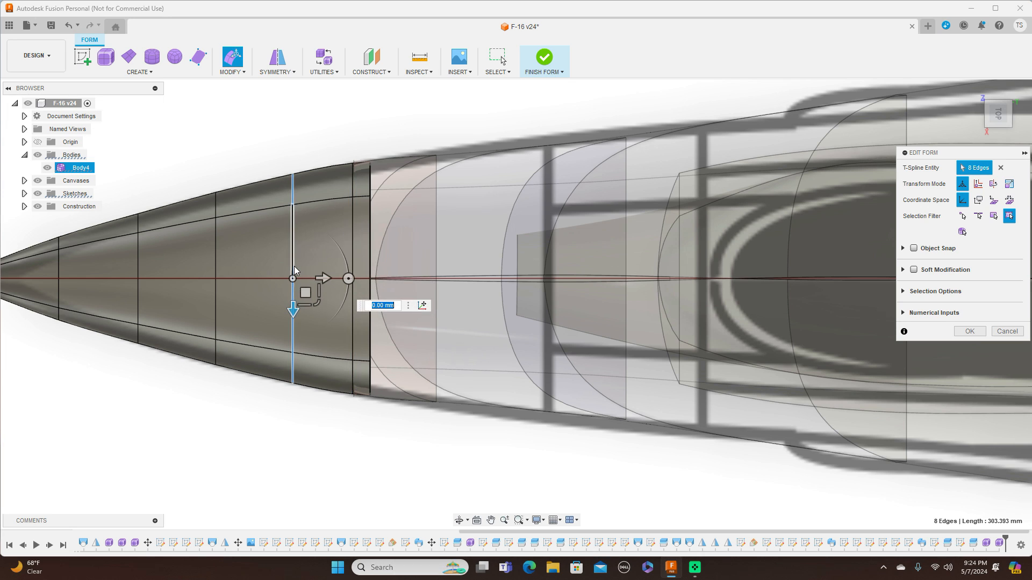
left_click_drag(317, 299, 317, 301)
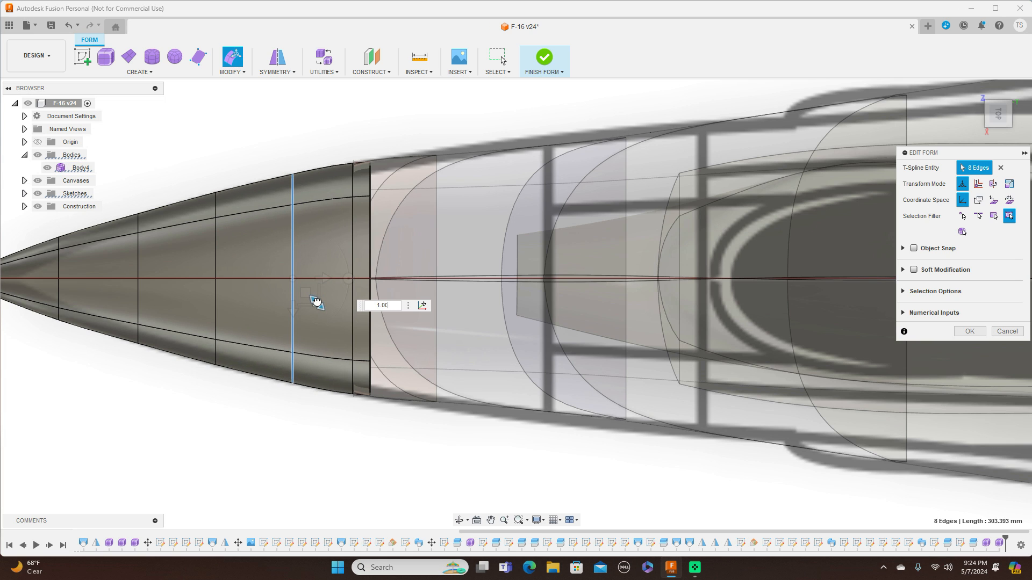
left_click_drag(317, 302, 317, 301)
double_click(353, 272)
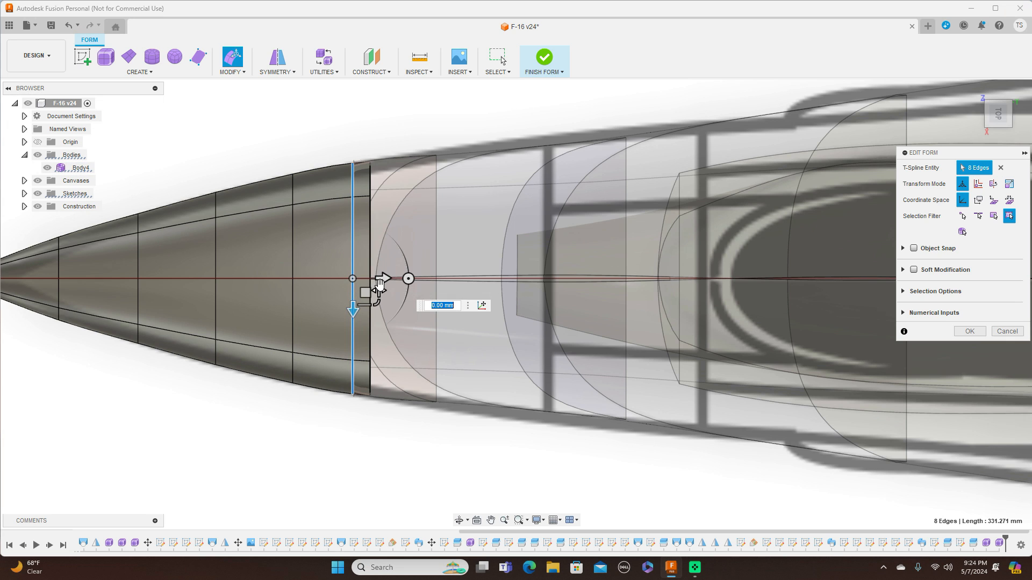
left_click(970, 331)
Finish the form and review the nose cone in side and top views.
left_click(544, 71)
left_click(556, 82)
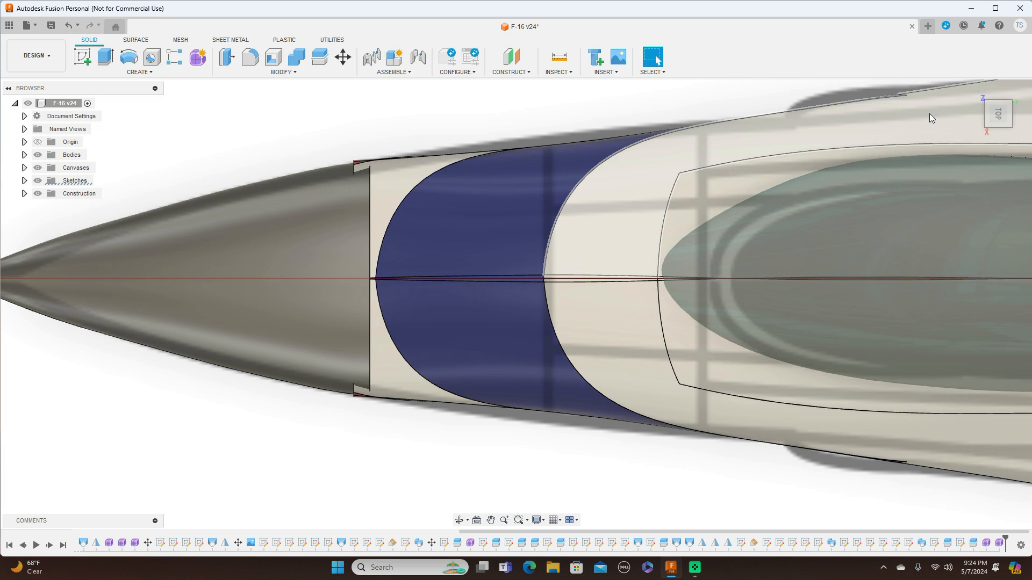
left_click(997, 134)
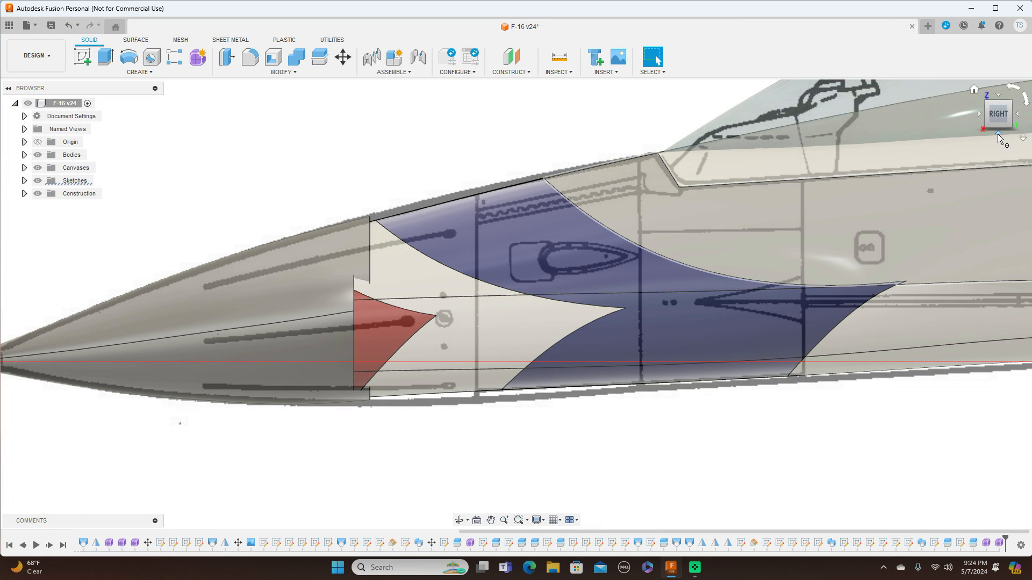
scroll(769, 429, "down", 1)
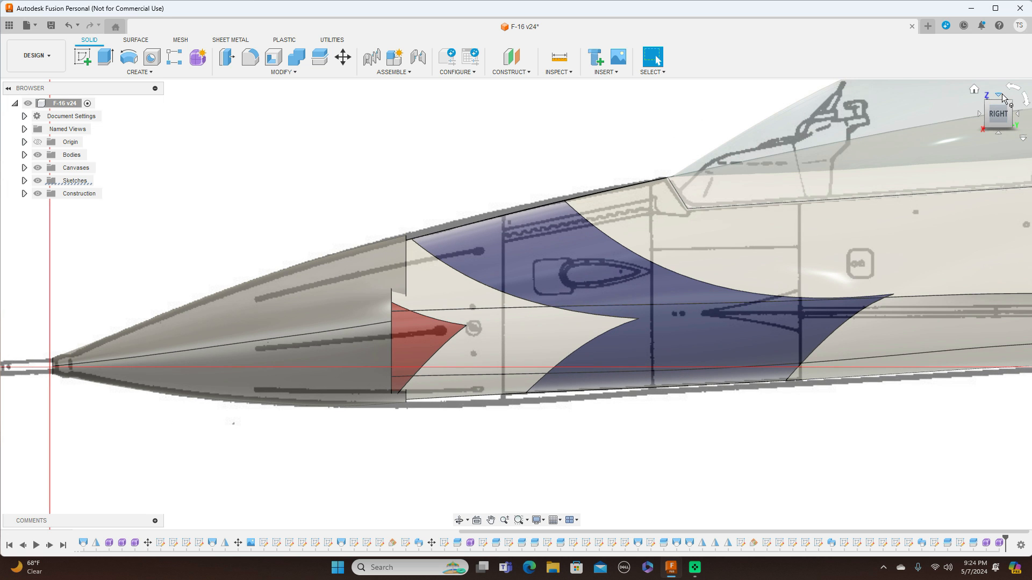
left_click(1003, 98)
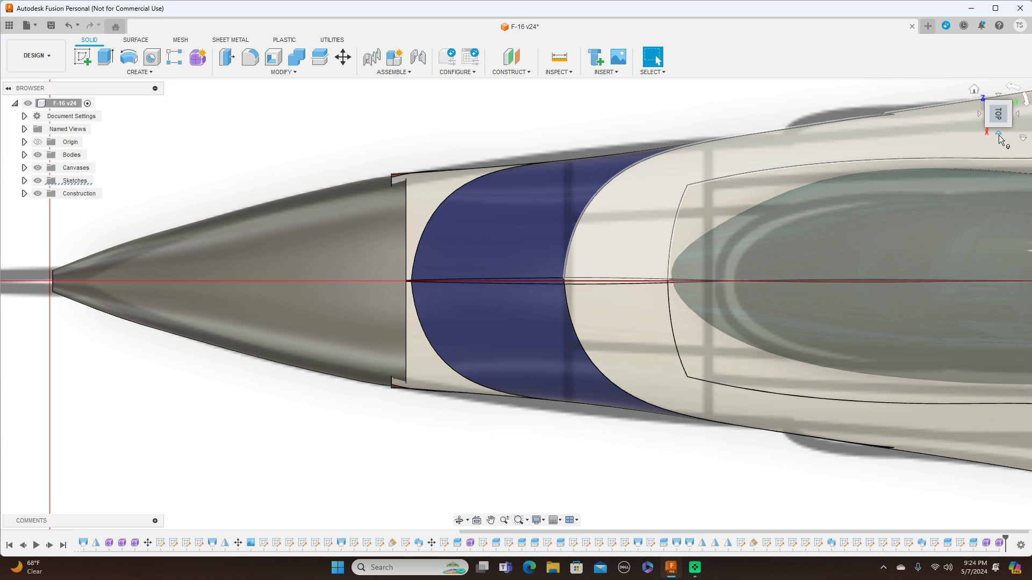
left_click(998, 136)
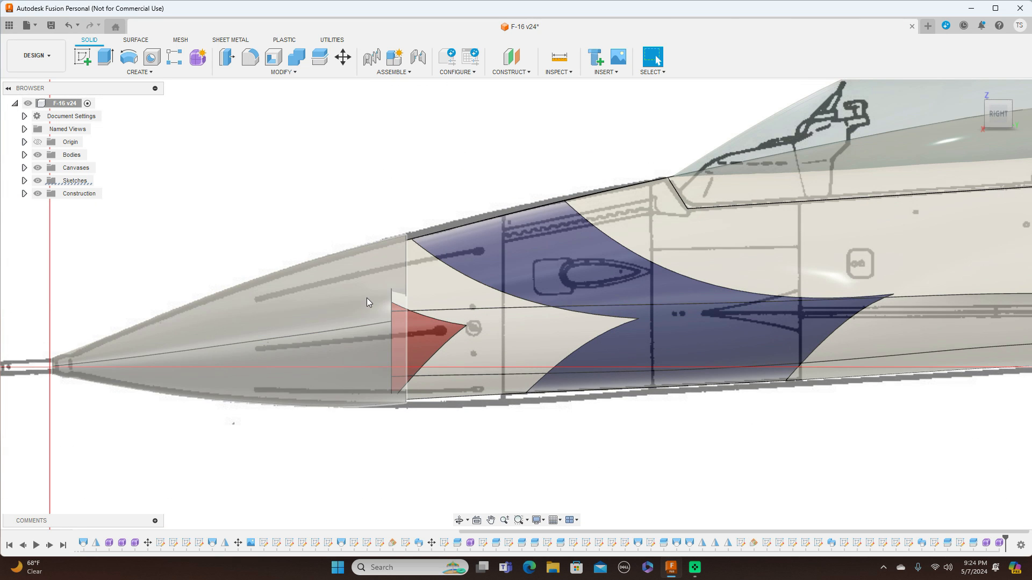
Move the finished nose cone body -8.552 mm in Y and -1.604 mm in Z to line up with the drawing.
left_click(24, 156)
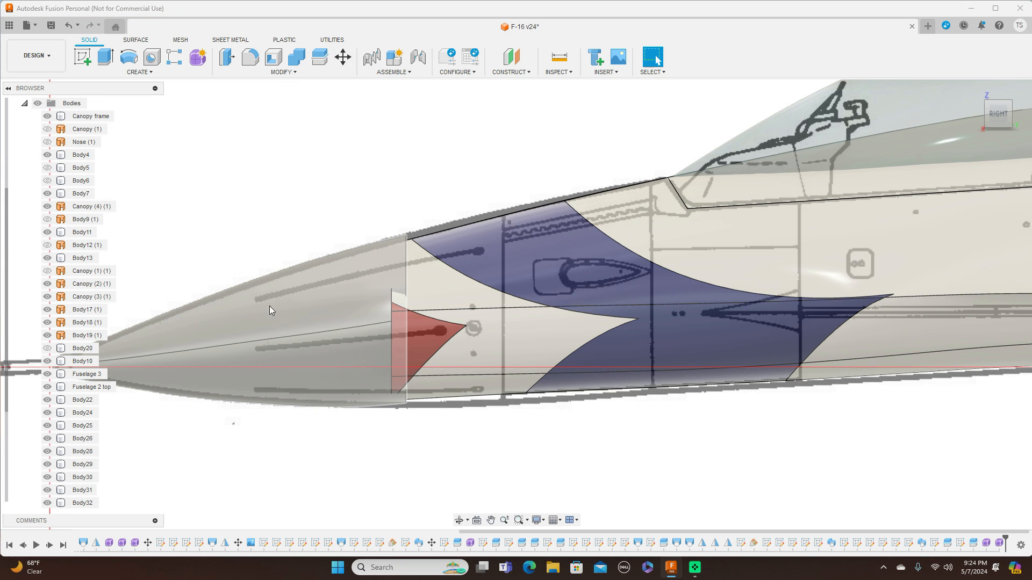
scroll(17, 346, "down", 2)
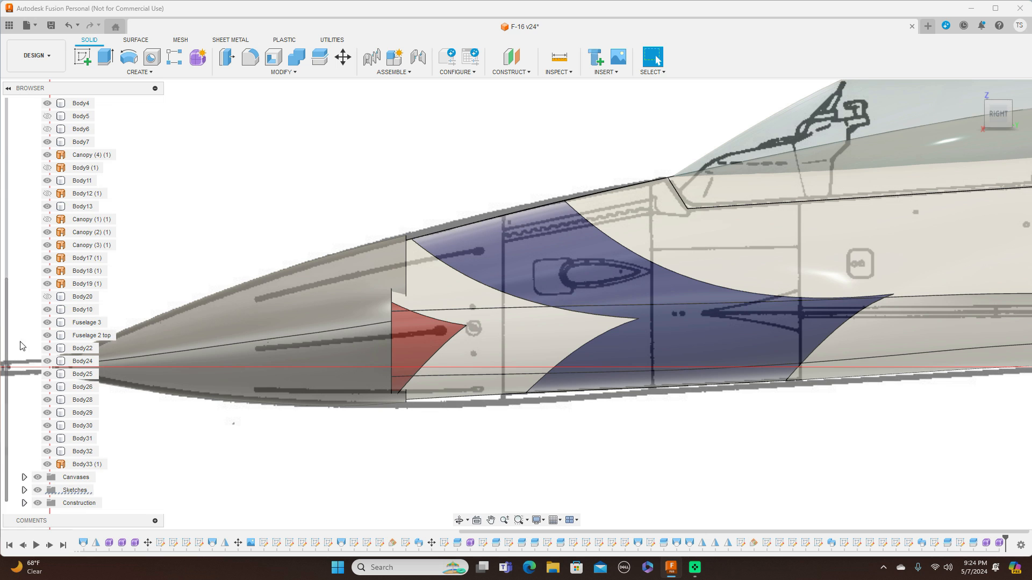
right_click(86, 466)
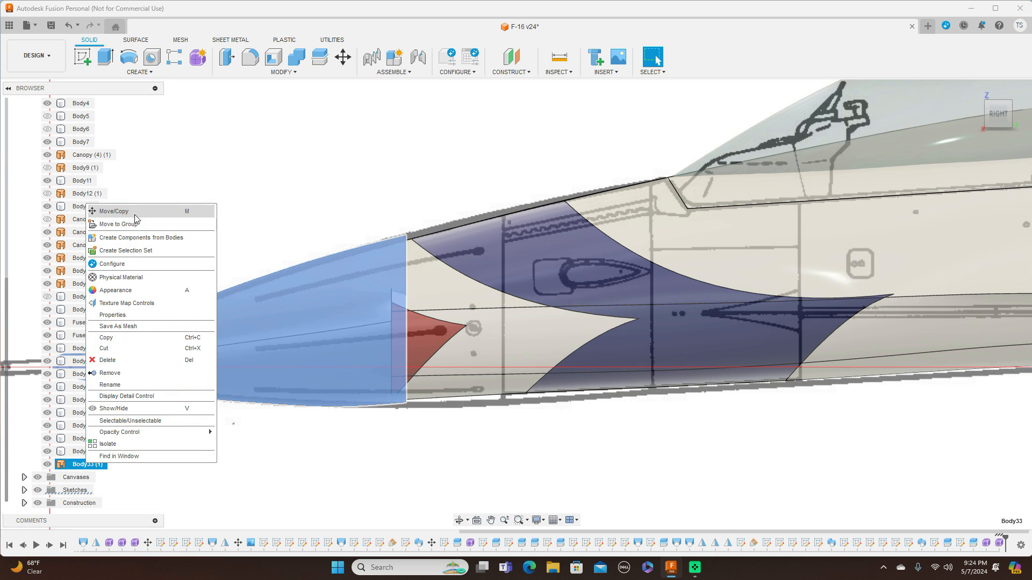
left_click(114, 211)
scroll(329, 240, "down", 3)
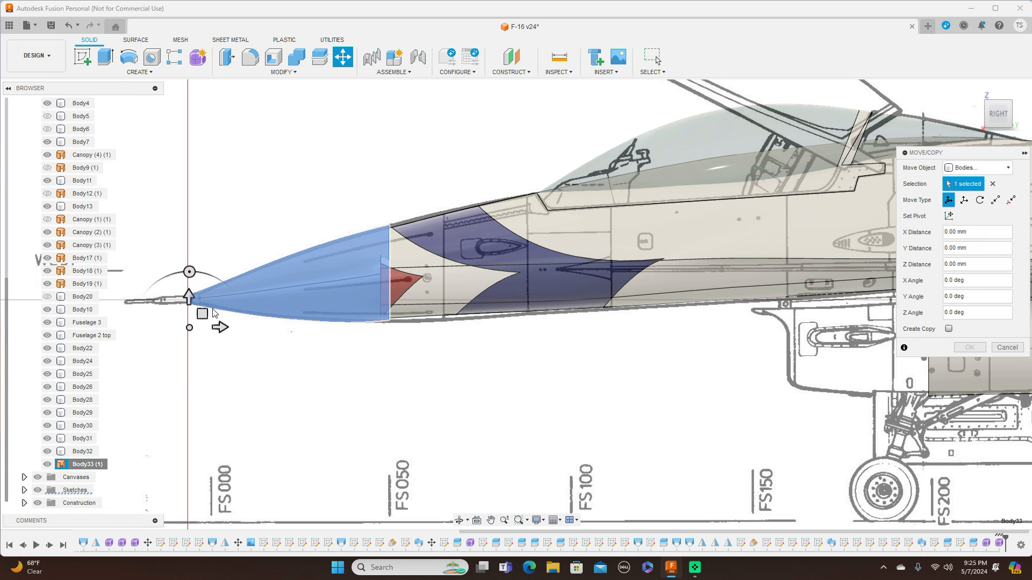
left_click_drag(202, 314, 194, 316)
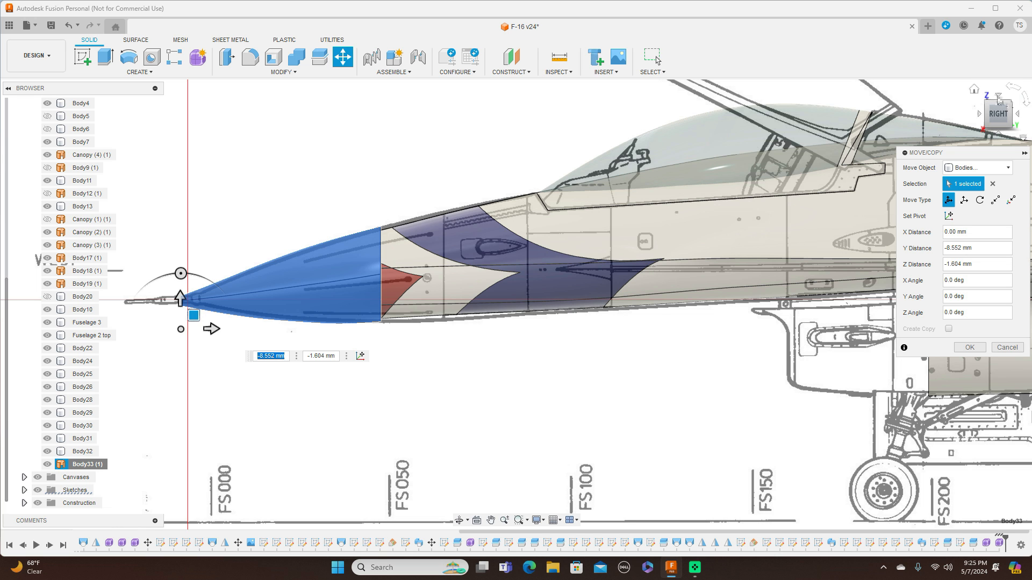
left_click(1000, 99)
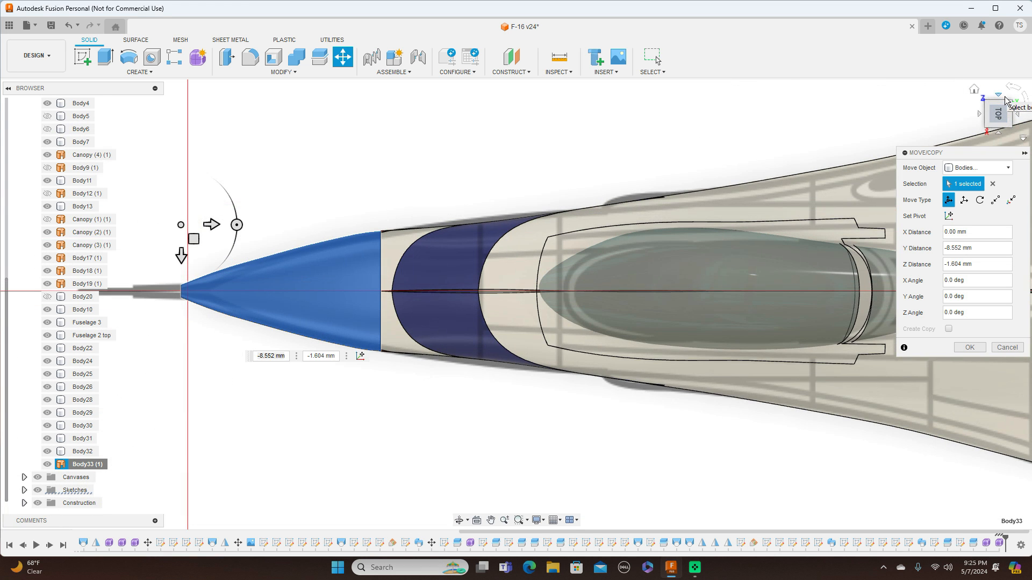
left_click(970, 347)
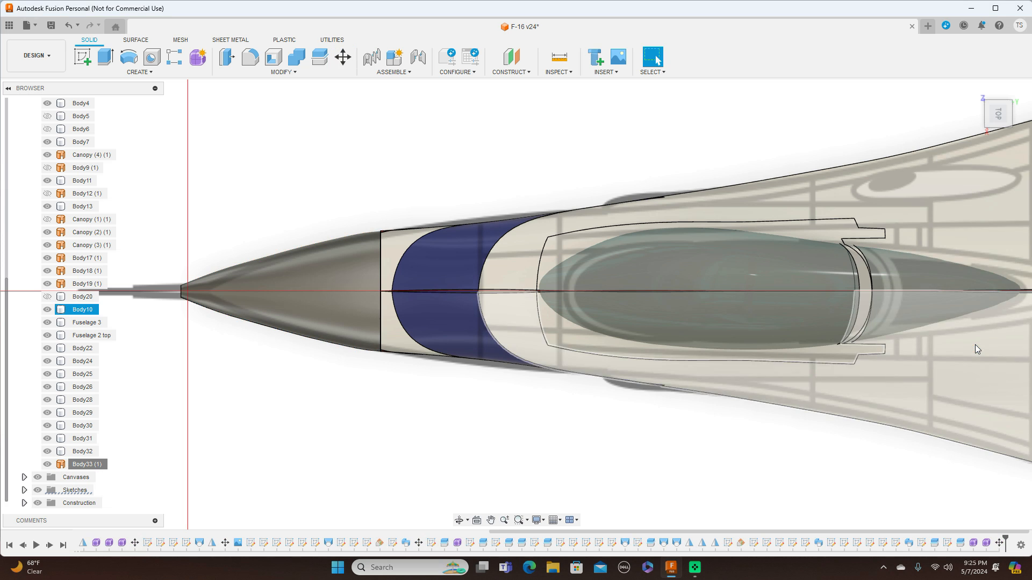
Review the nose cone in side view with canvases hidden, then undo back into form editing.
left_click(998, 128)
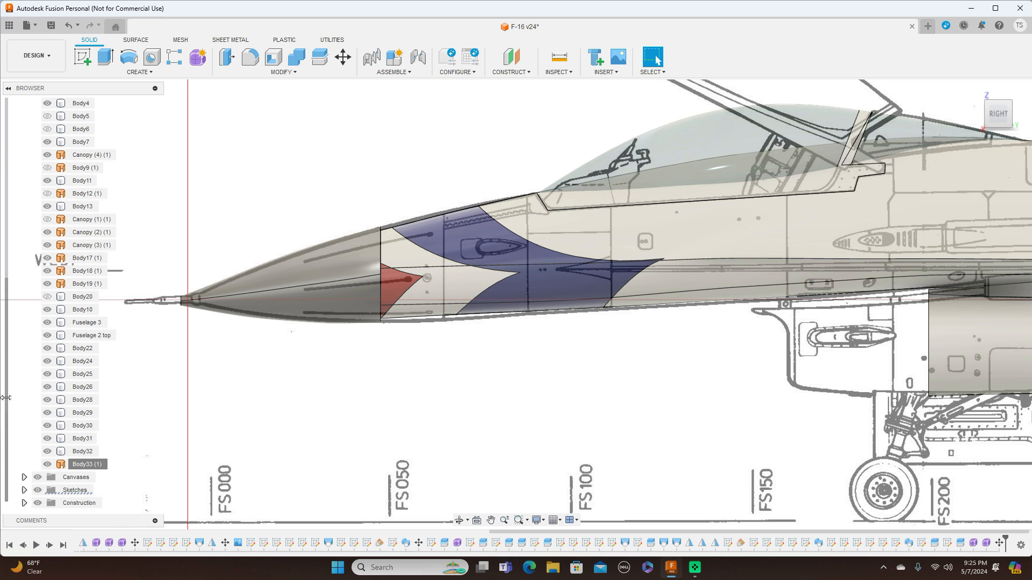
left_click(38, 477)
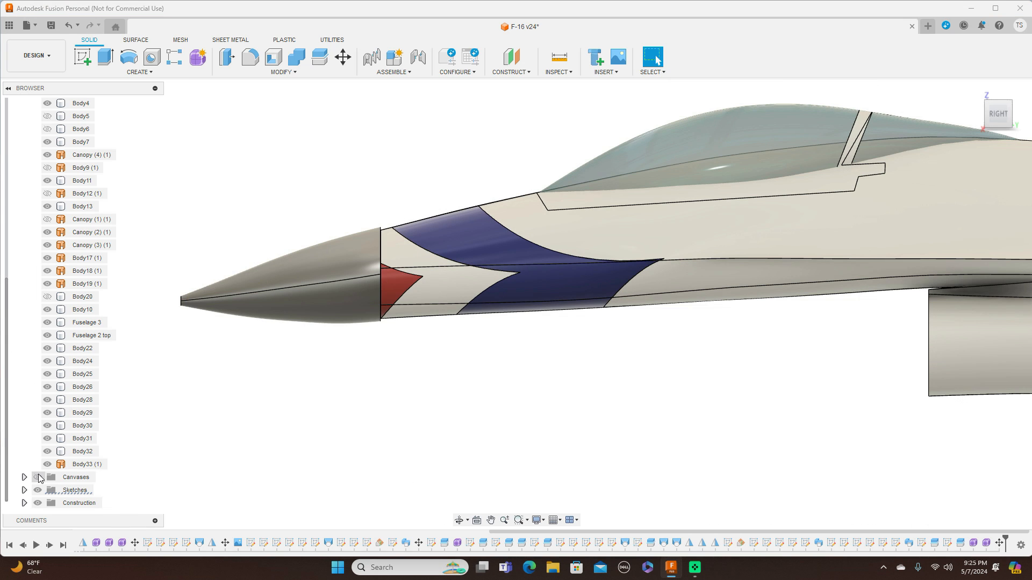
scroll(436, 461, "up", 3)
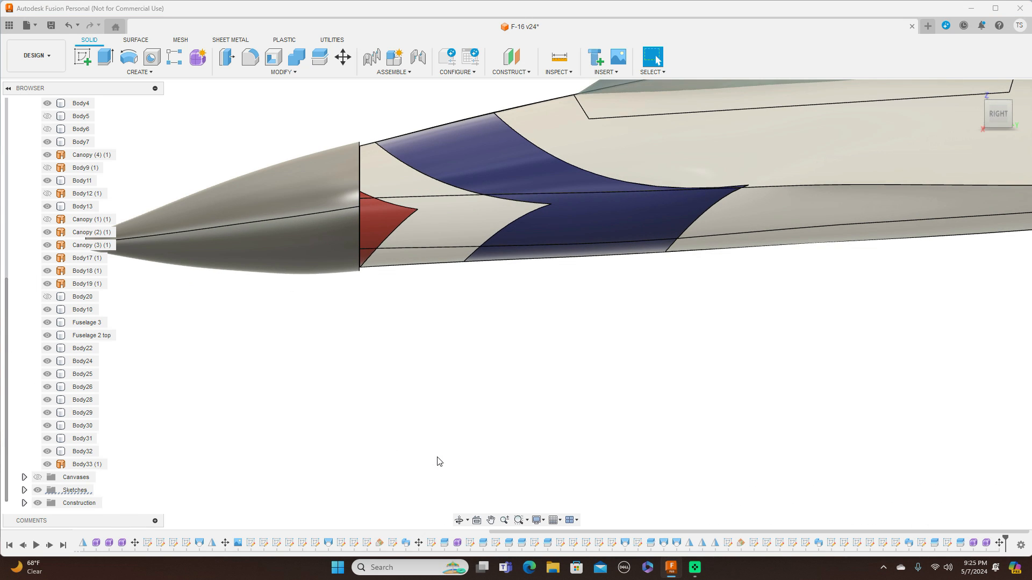
scroll(438, 461, "down", 3)
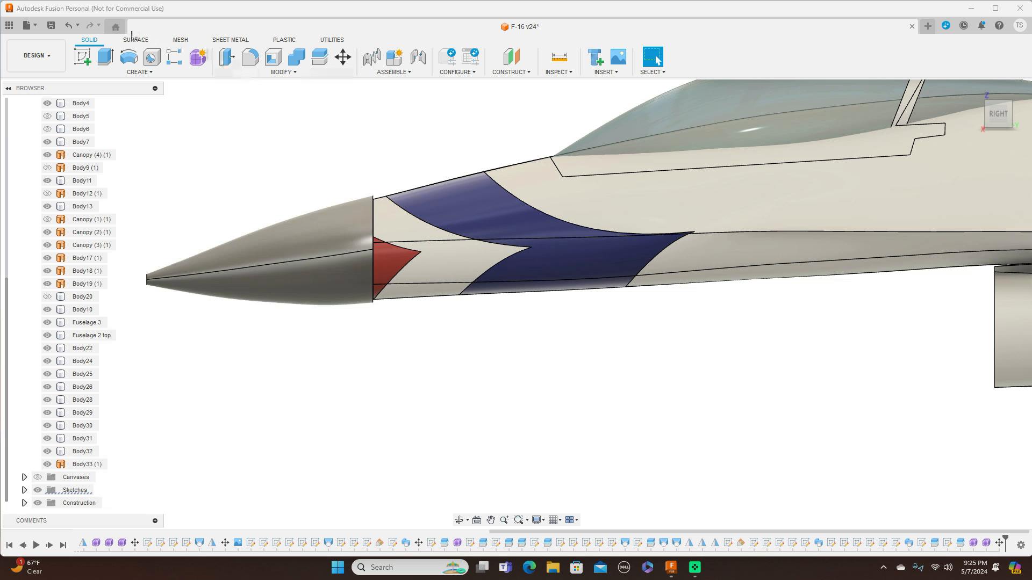
left_click(70, 26)
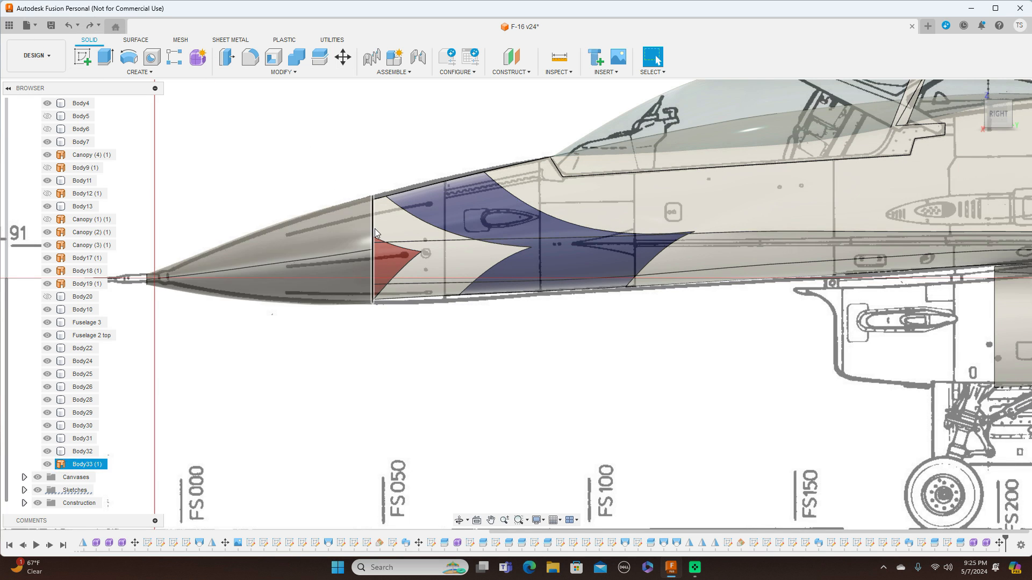
left_click(70, 26)
left_click(70, 25)
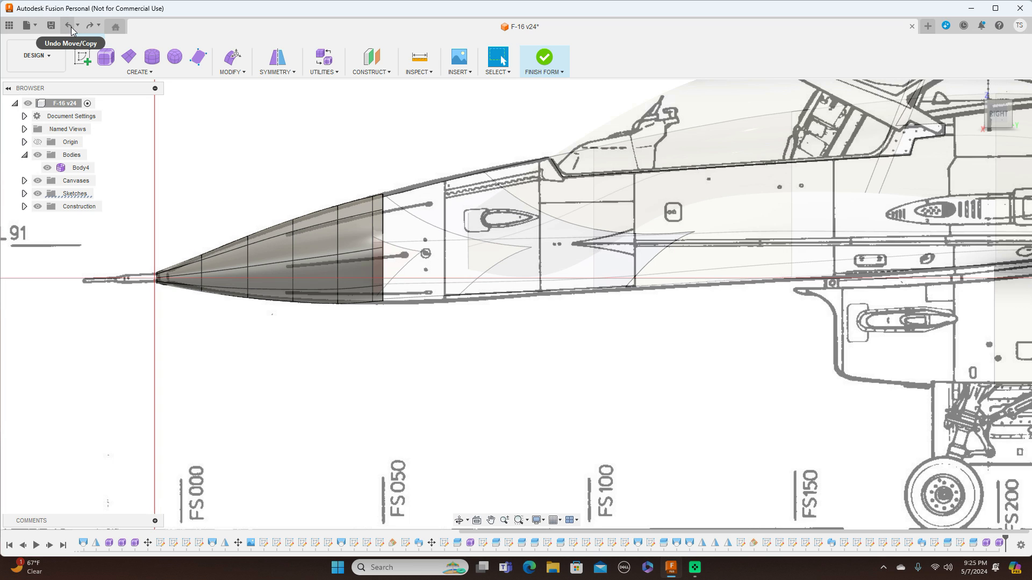
left_click(71, 27)
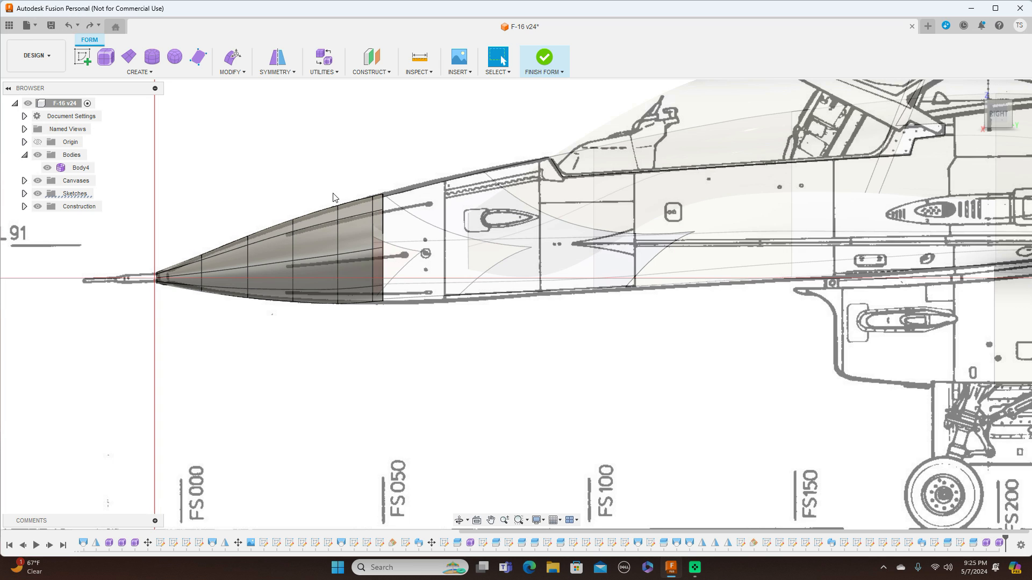
Scale the edge ring at the nose cone's rear end uniformly by 0.972 with Edit Form, checking it from the top.
double_click(383, 236)
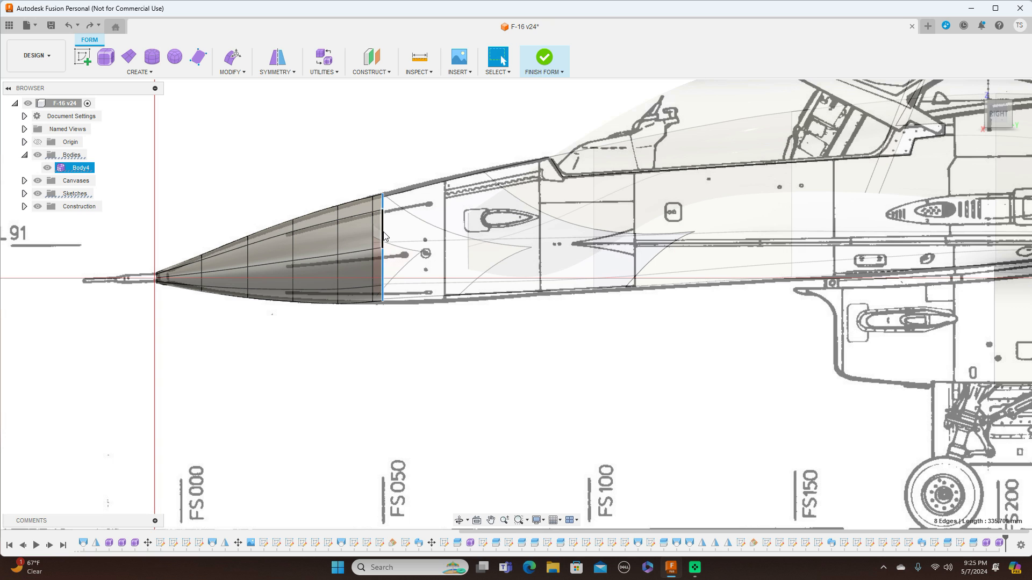
right_click(383, 236)
left_click(416, 210)
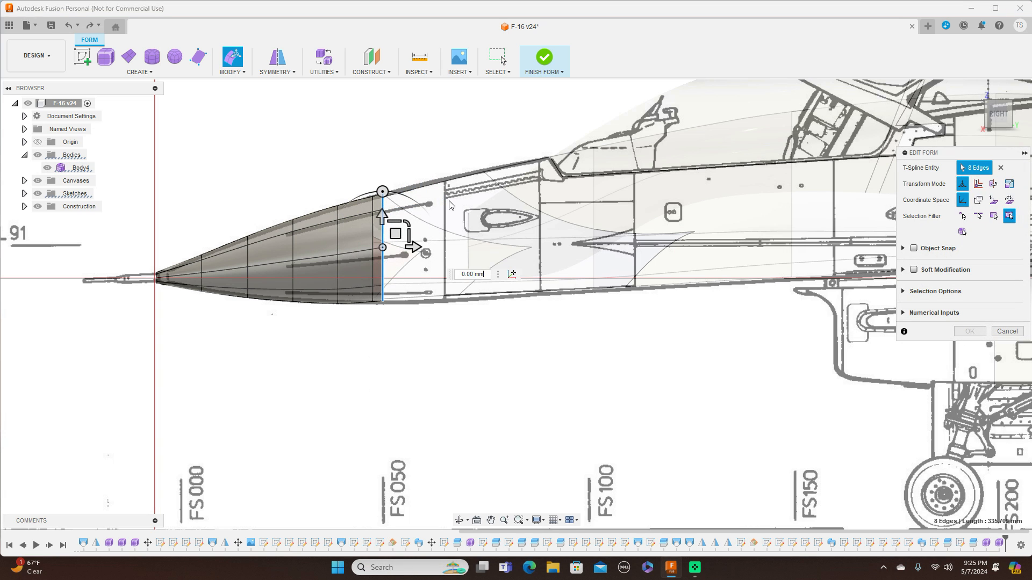
left_click(406, 225)
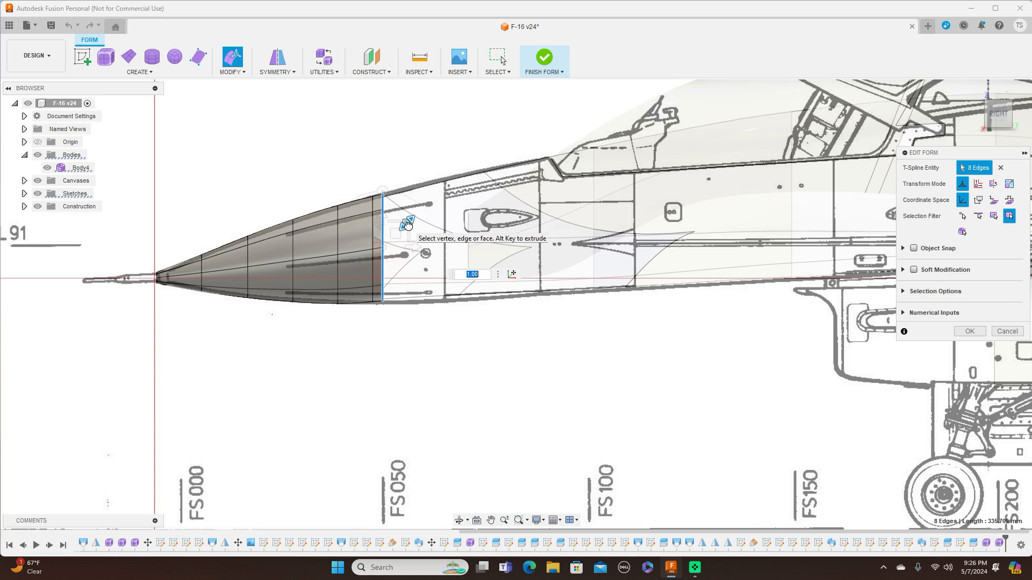
type("0.972")
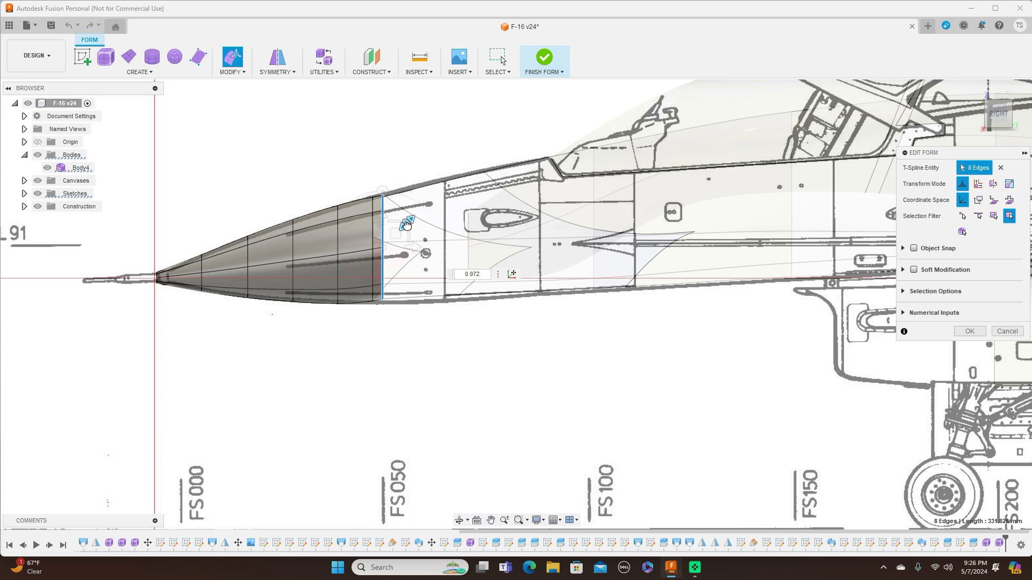
key("Return")
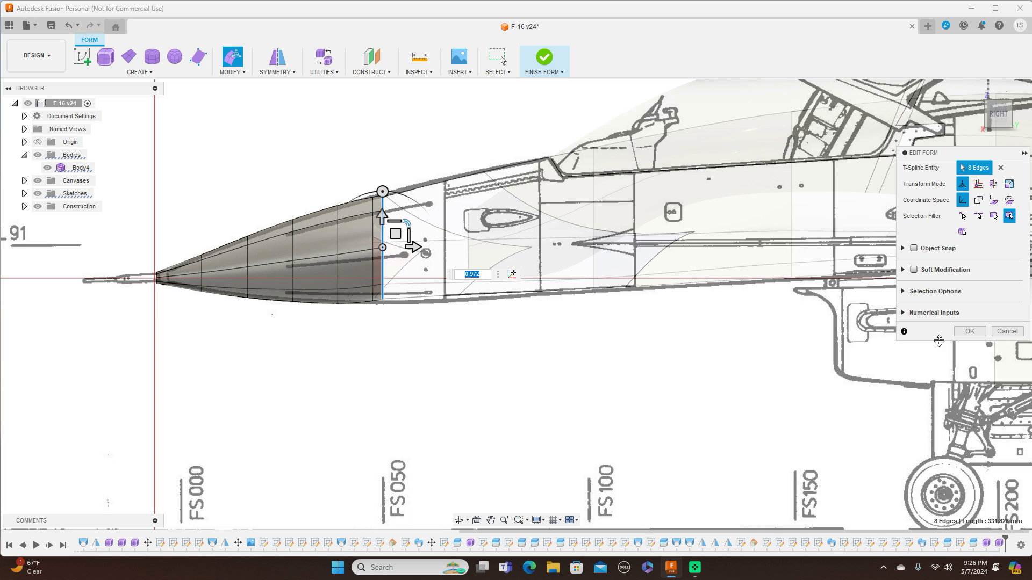
left_click(998, 100)
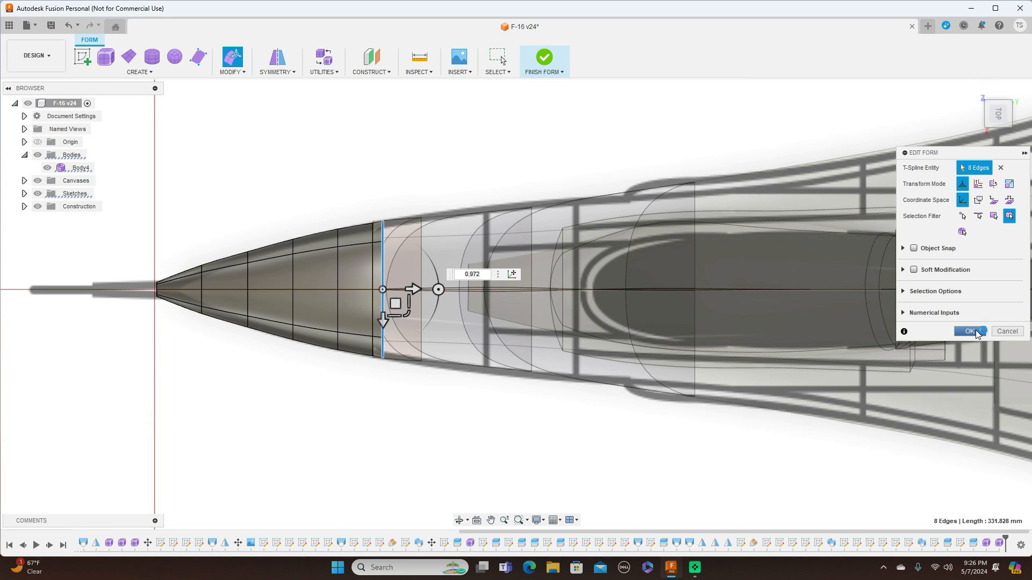
left_click(975, 332)
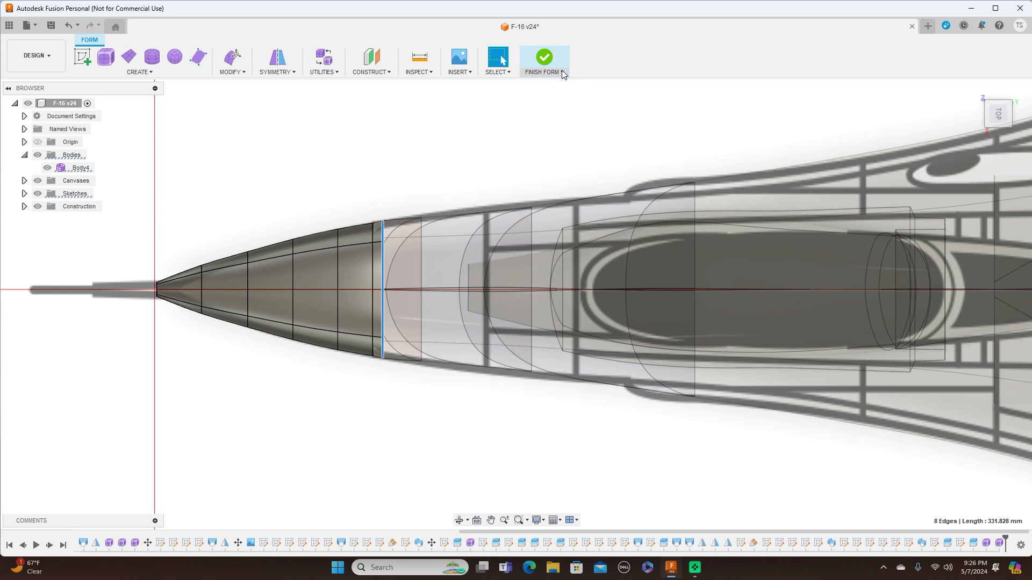
Finish the form and compare the nose cone against the drawing in side and top views.
left_click(544, 71)
left_click(539, 85)
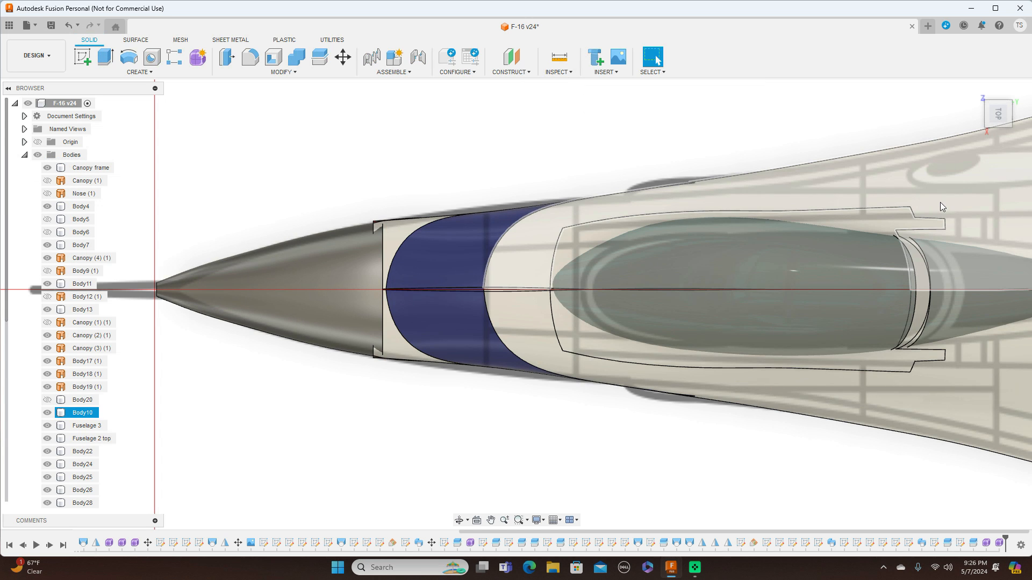
left_click(999, 133)
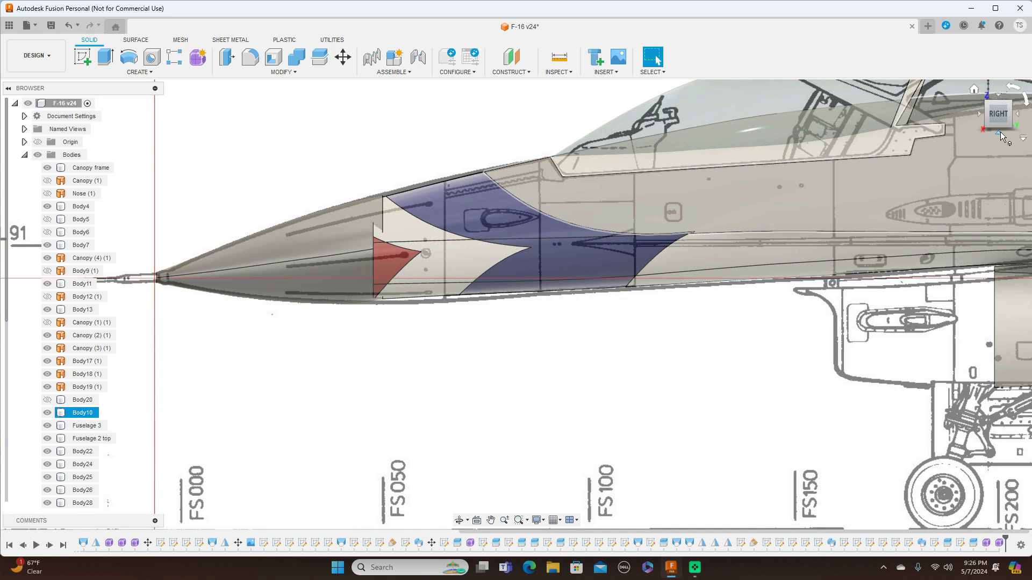
left_click(1001, 99)
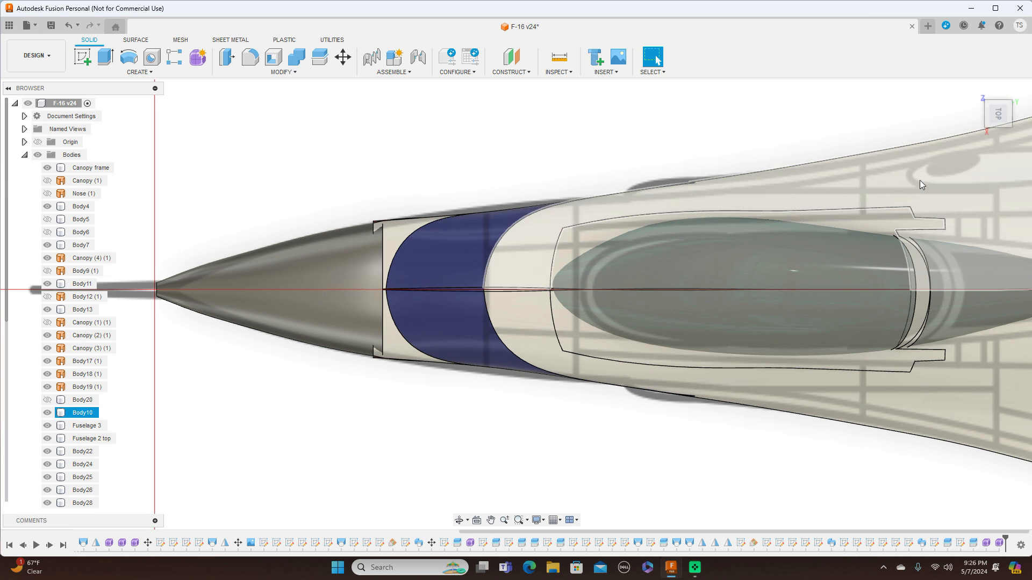
left_click(996, 134)
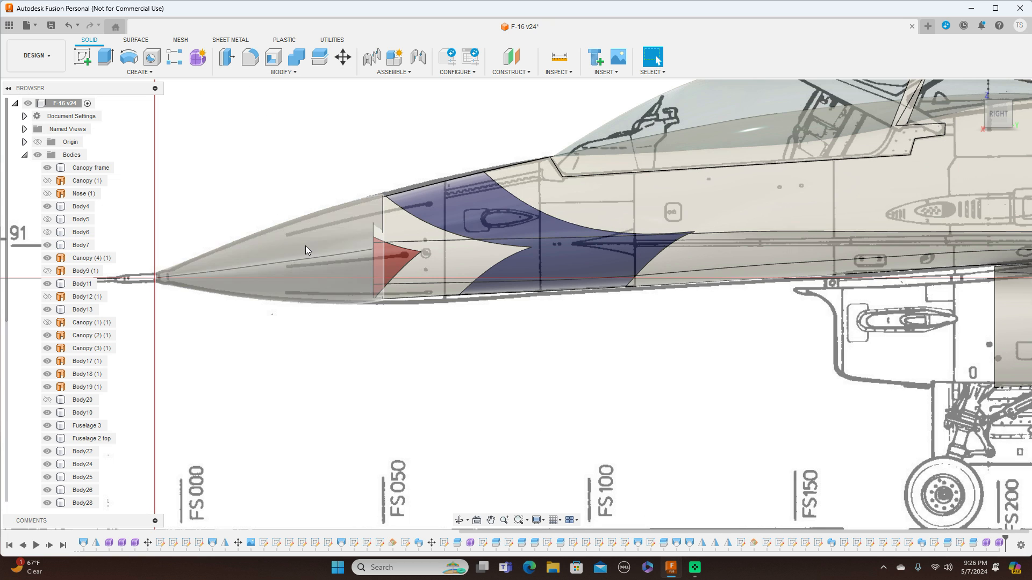
Move the nose cone body -8.958 mm in Y and -0.943 mm in Z to align with the drawing.
scroll(12, 391, "down", 3)
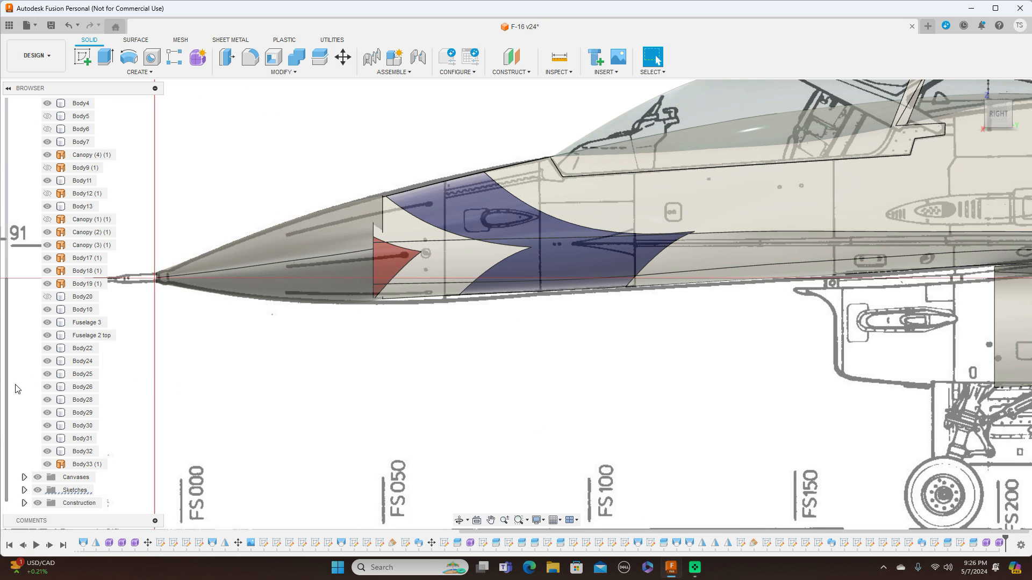
right_click(75, 465)
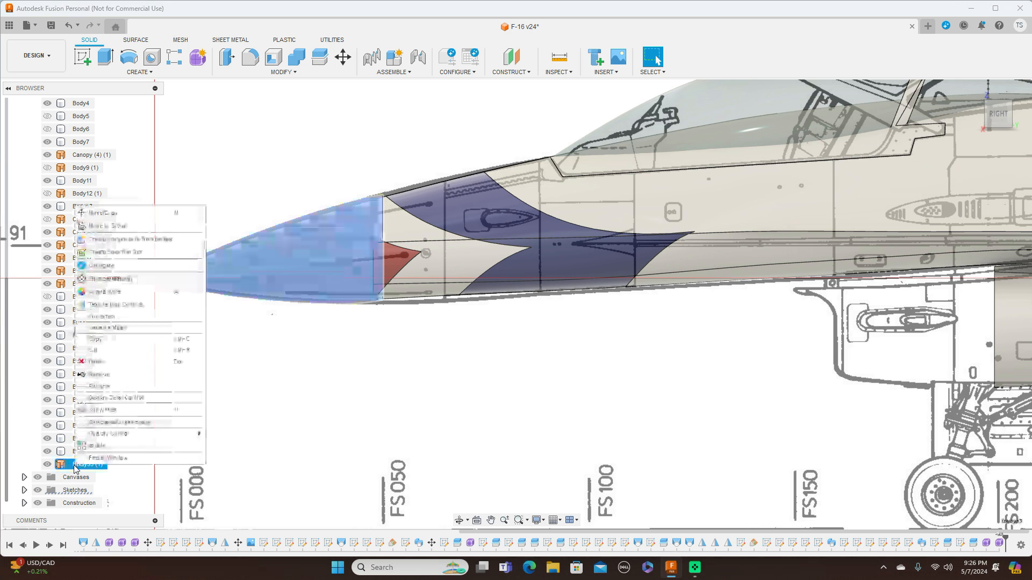
left_click(117, 212)
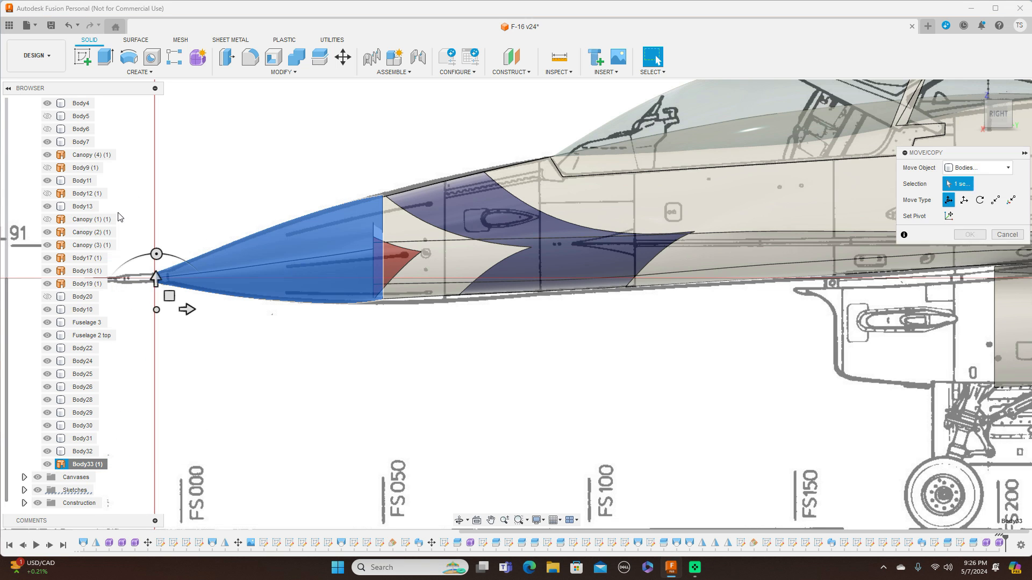
mouse_move(170, 298)
left_mouse_down()
mouse_move(148, 296)
mouse_move(161, 299)
left_mouse_up()
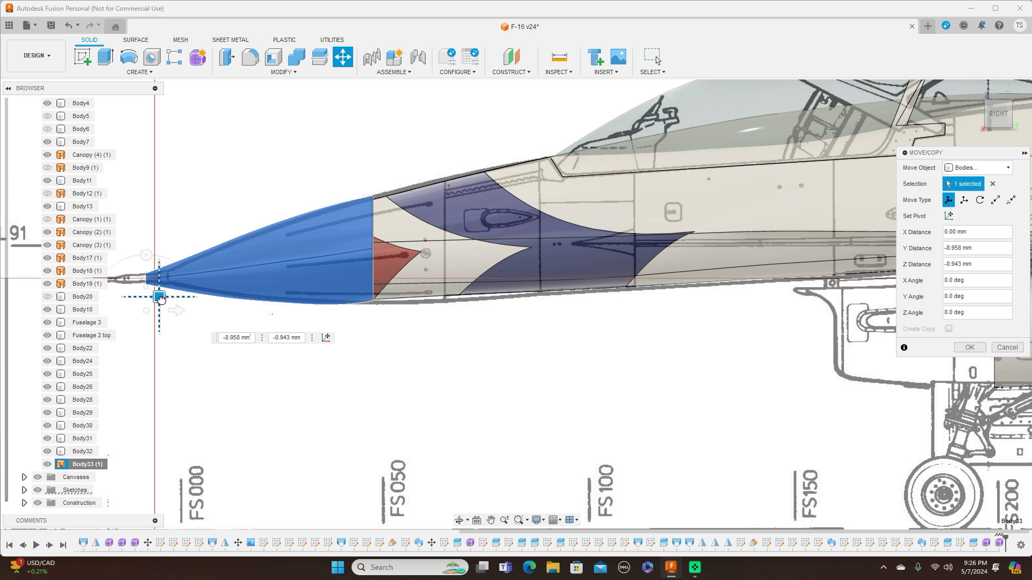
left_click_drag(162, 299, 162, 299)
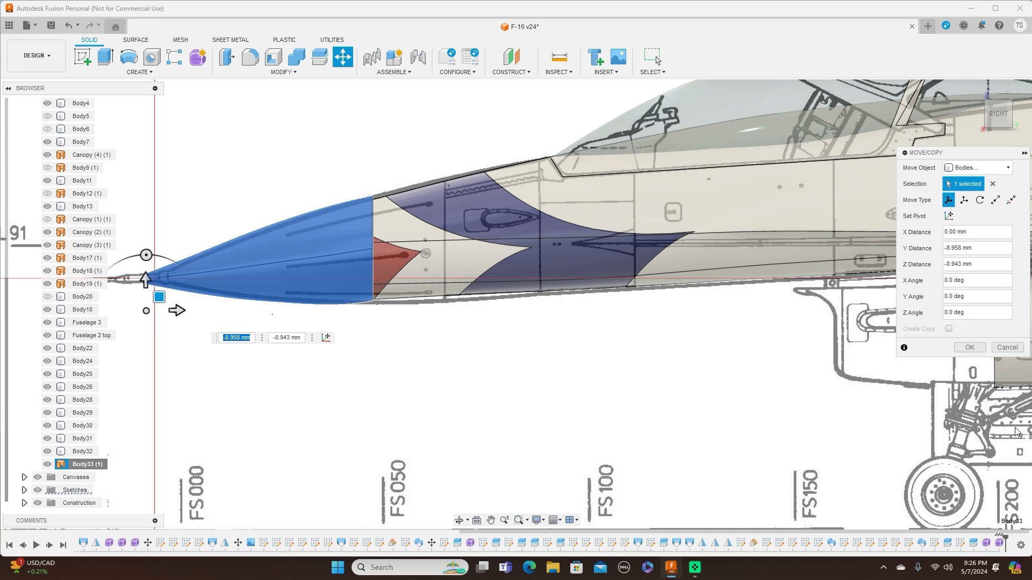
left_click(968, 348)
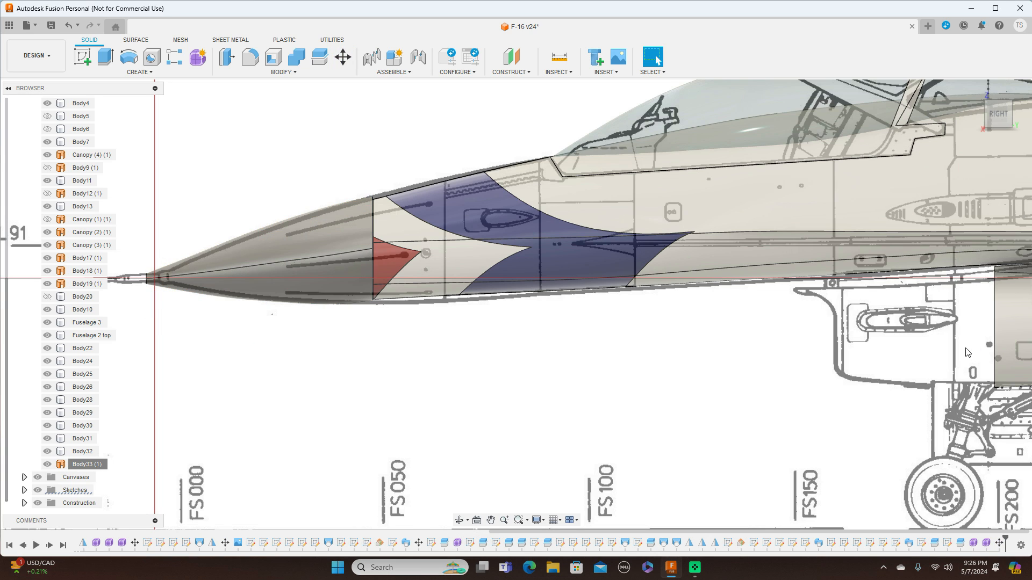
Hide the canvases and review the nose cone with the rest of the fuselage in top and side views.
scroll(841, 401, "down", 3)
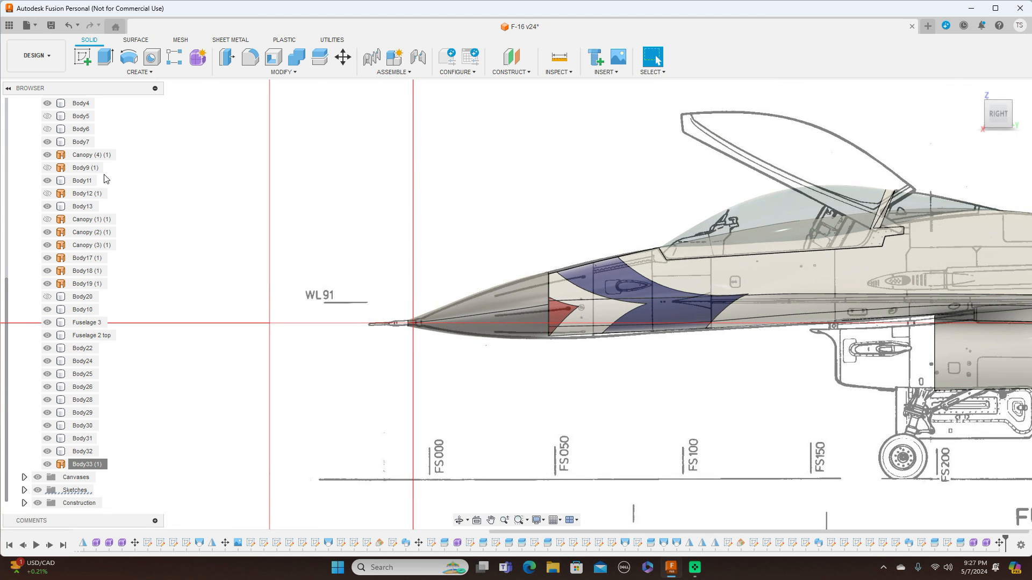
left_click(38, 478)
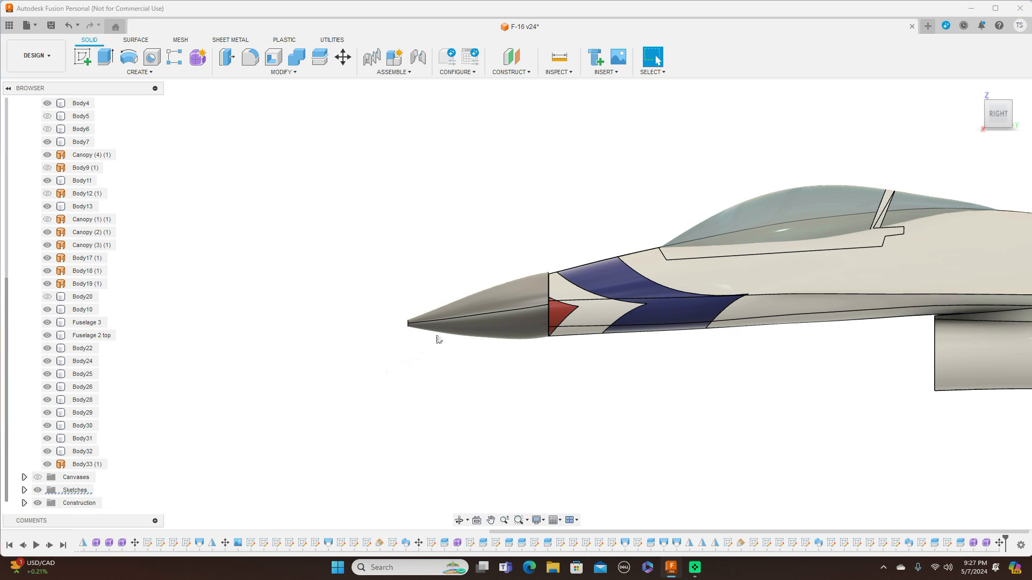
left_click(491, 301)
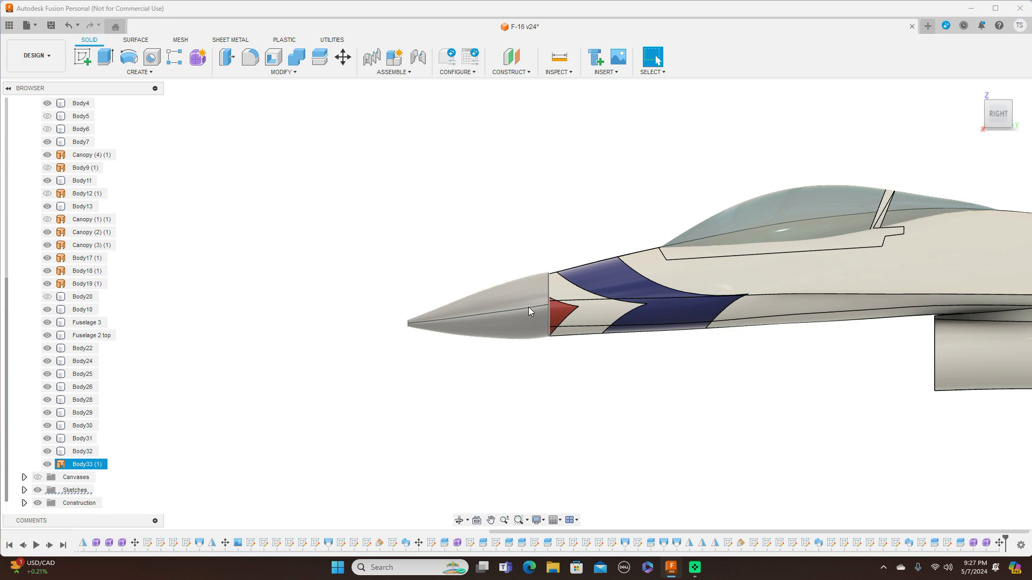
key("Escape")
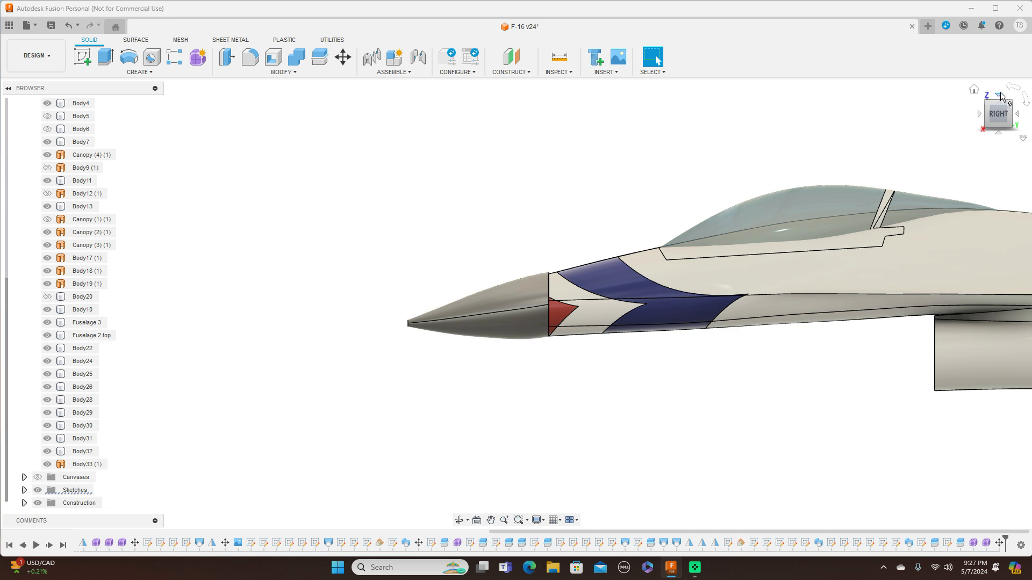
left_click(998, 95)
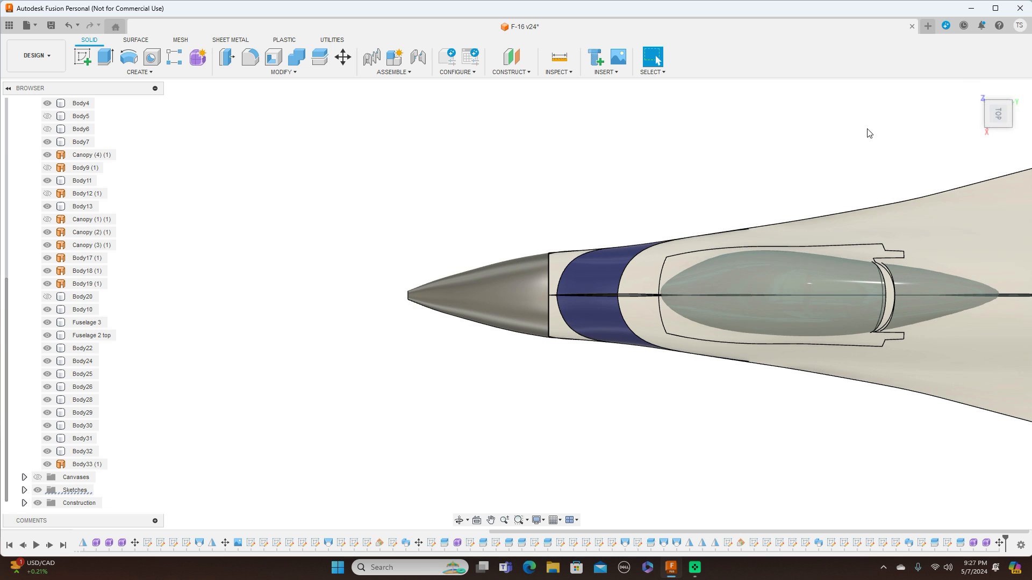
scroll(905, 136, "down", 2)
scroll(600, 187, "up", 5)
scroll(572, 177, "down", 1)
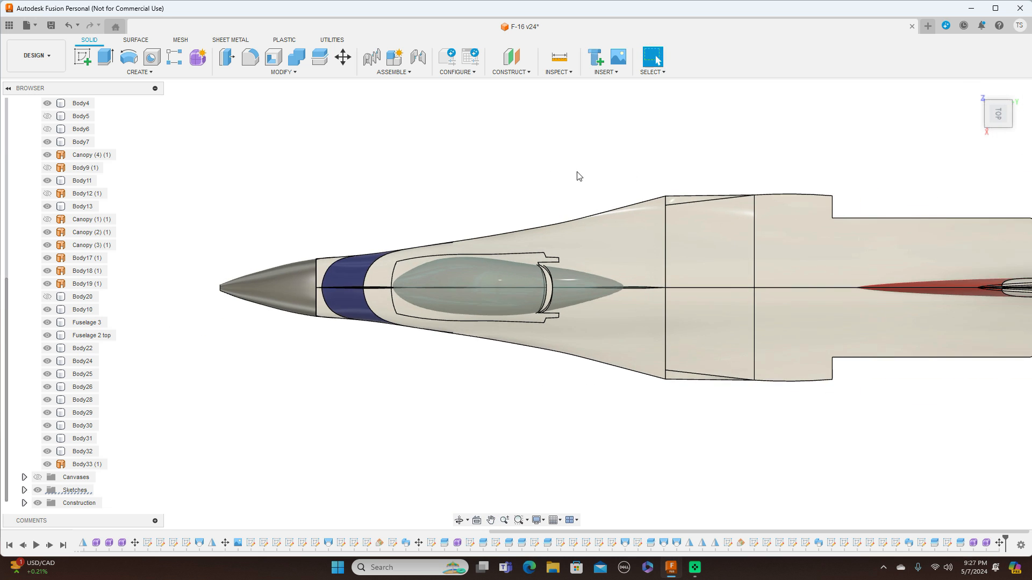
mouse_move(1016, 131)
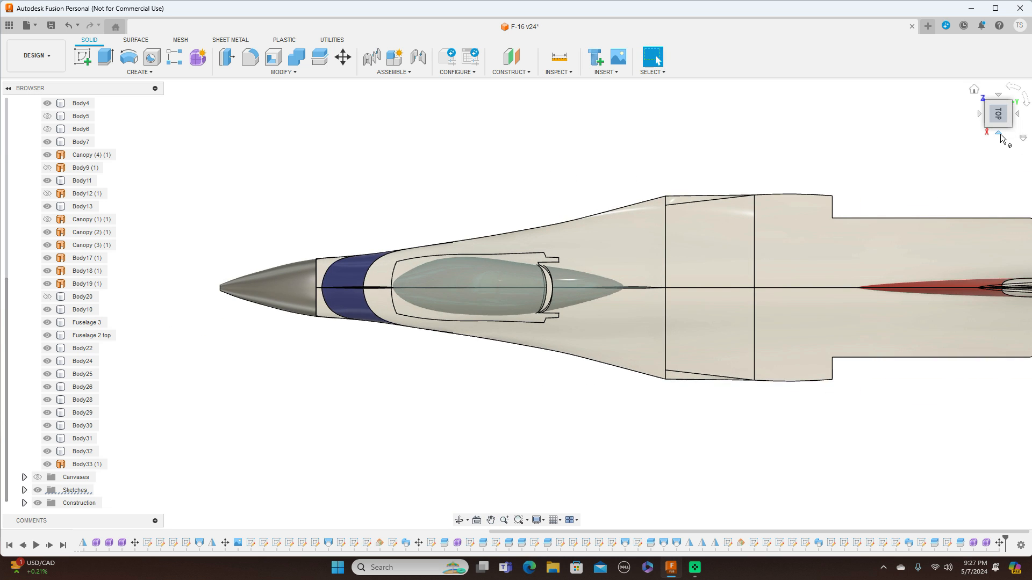
left_click(999, 134)
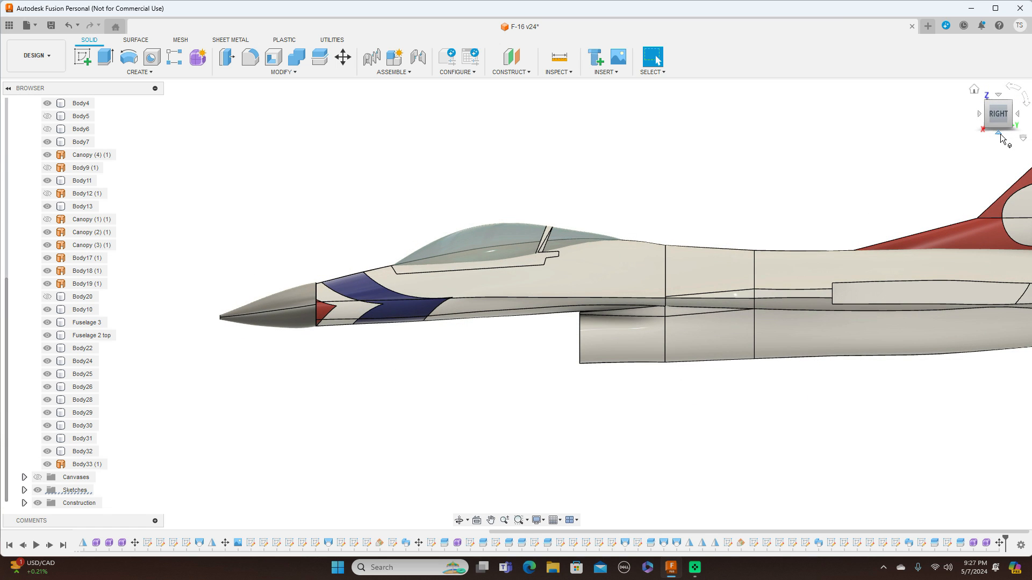
scroll(534, 474, "up", 1)
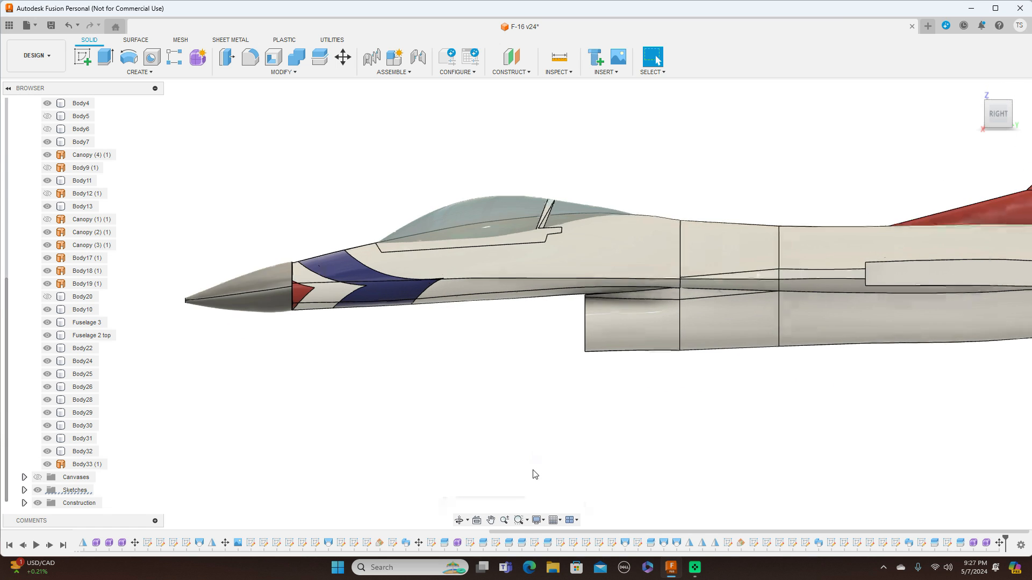
scroll(533, 472, "up", 1)
middle_click_drag(525, 419, 610, 424)
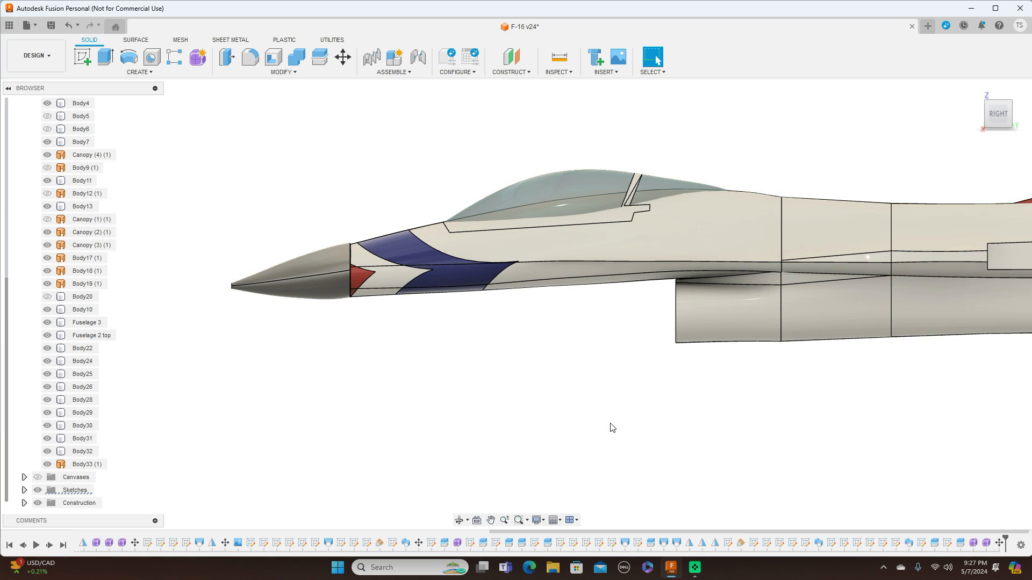
scroll(611, 429, "up", 1)
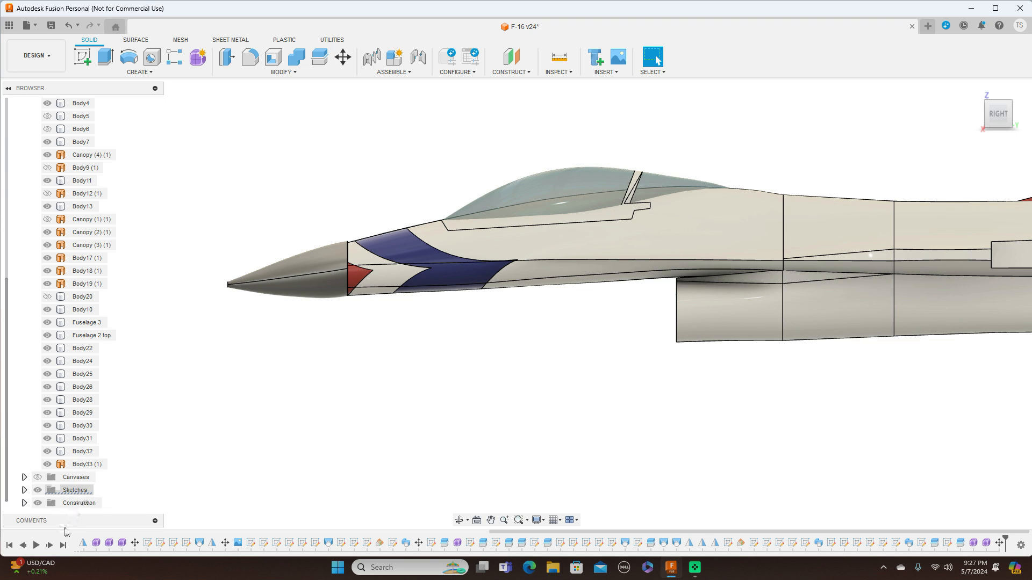
Show the canvases again, switch to the front view and hide the bodies folder.
left_click(37, 477)
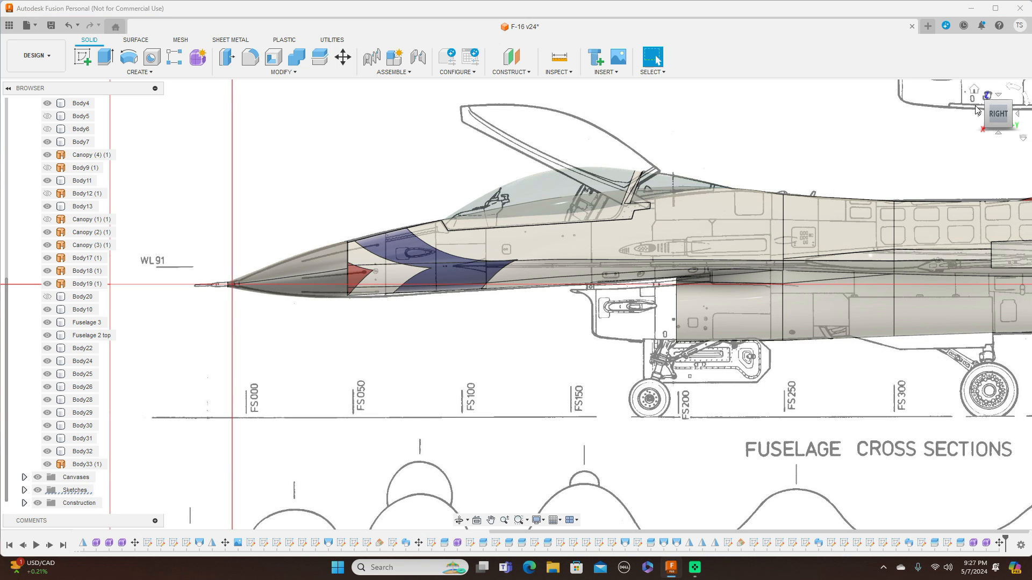
left_click(979, 116)
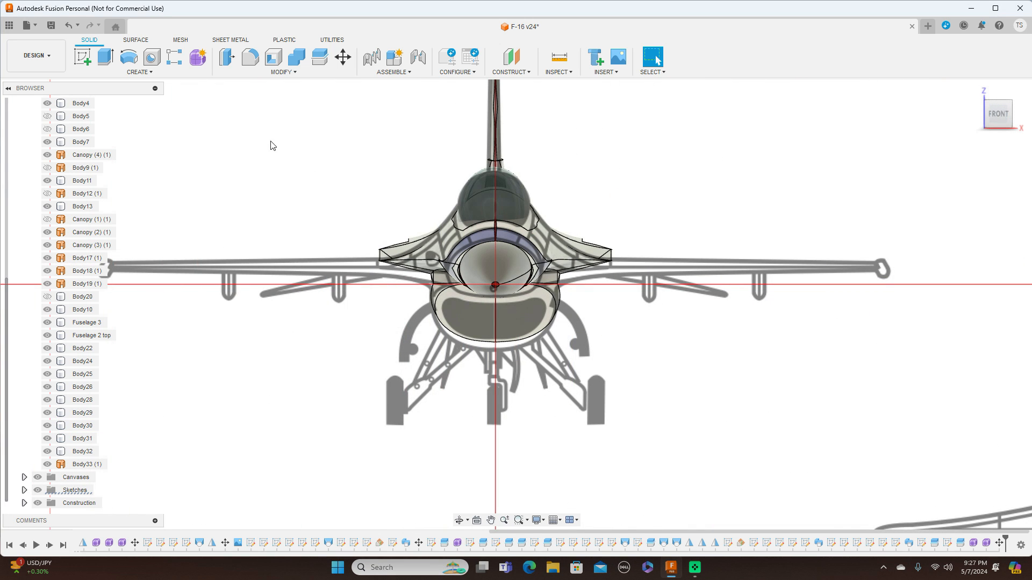
scroll(6, 156, "up", 3)
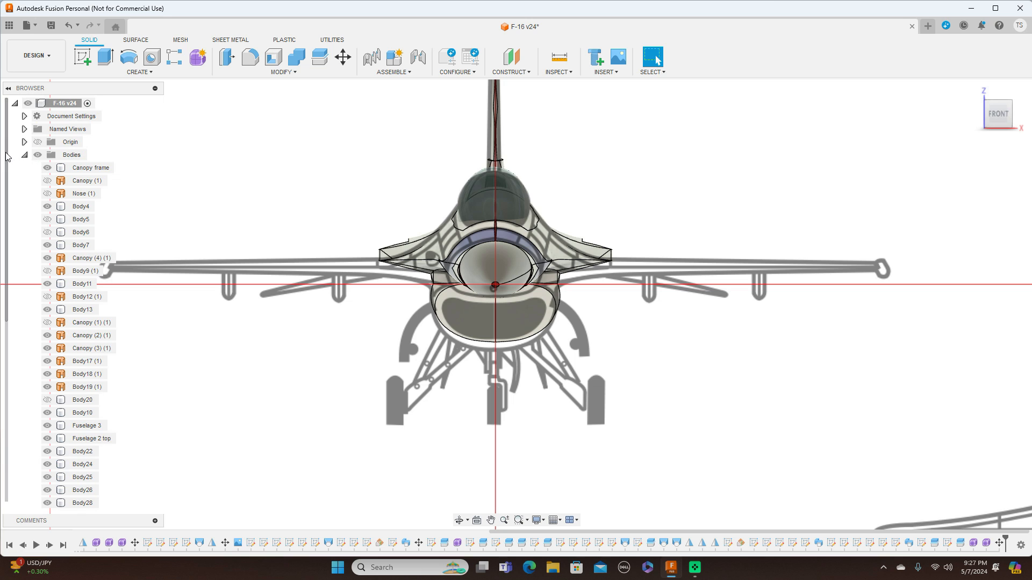
left_click(38, 155)
scroll(478, 205, "up", 2)
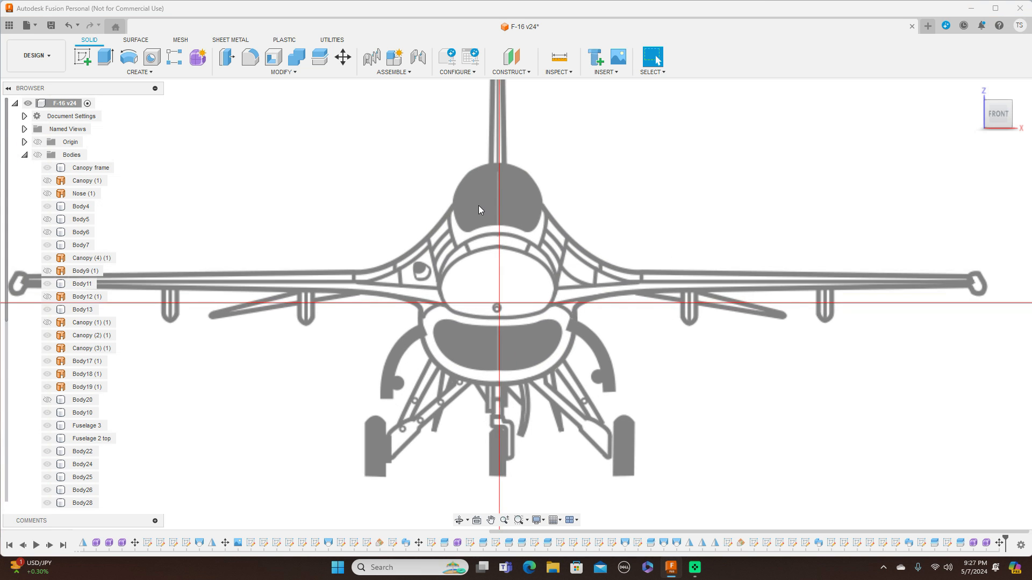
scroll(479, 205, "down", 2)
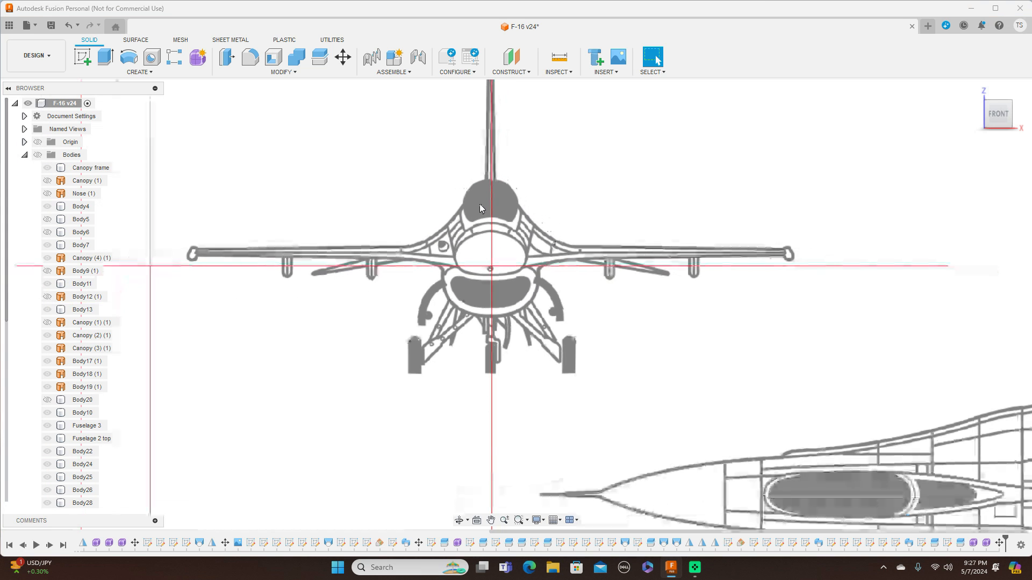
left_click(197, 58)
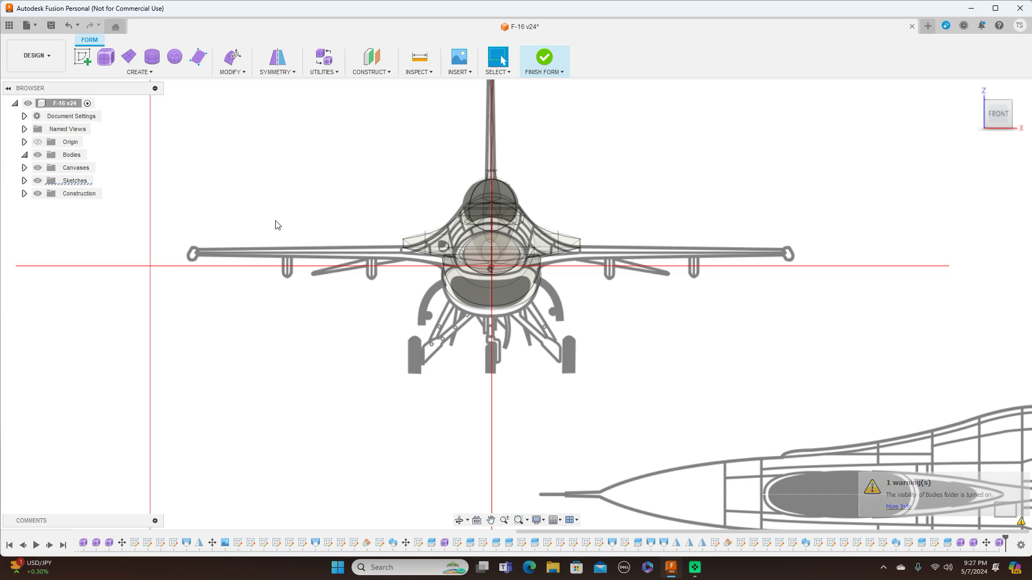
right_click(271, 225)
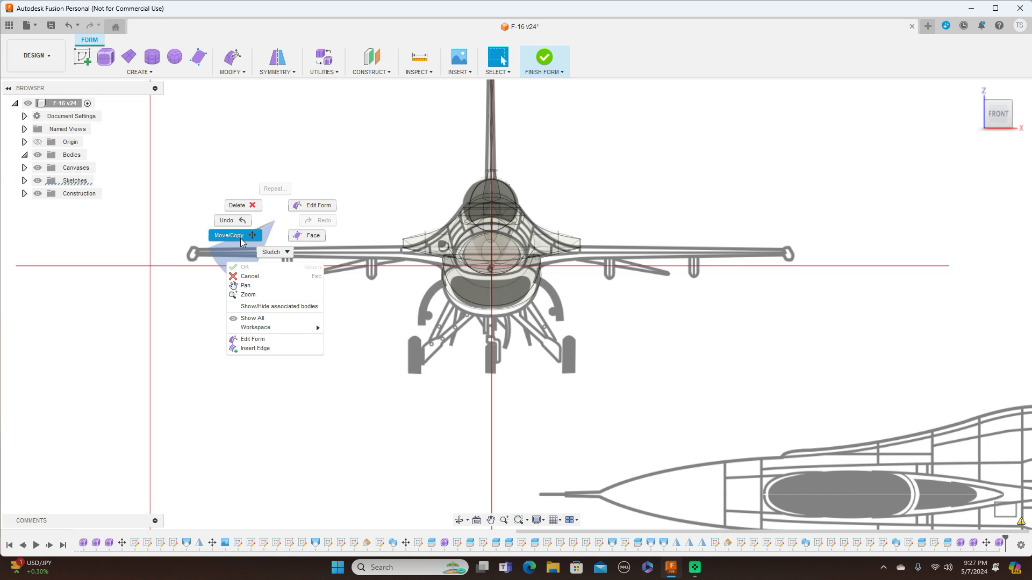
left_click(249, 277)
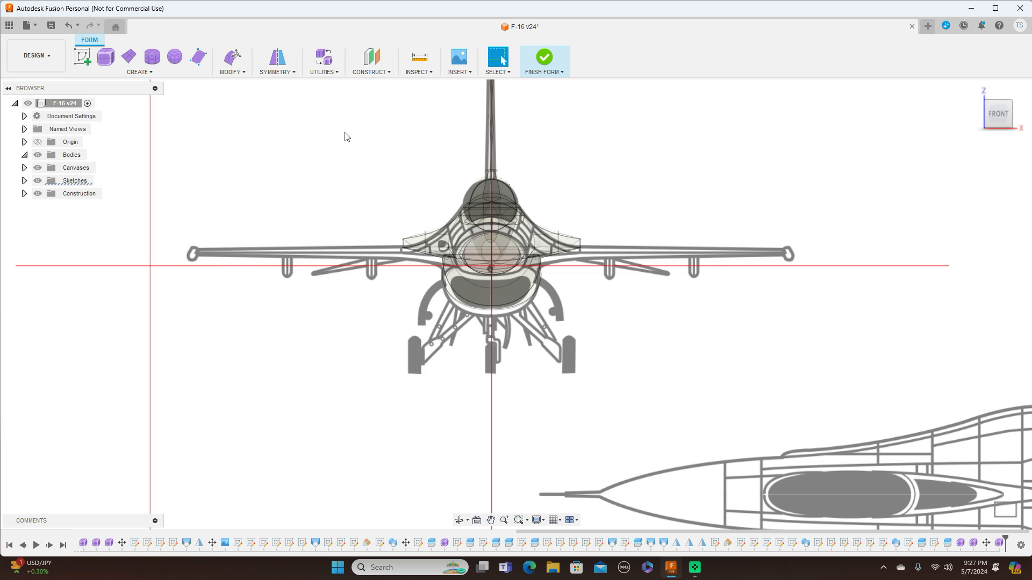
left_click(546, 71)
left_click(542, 86)
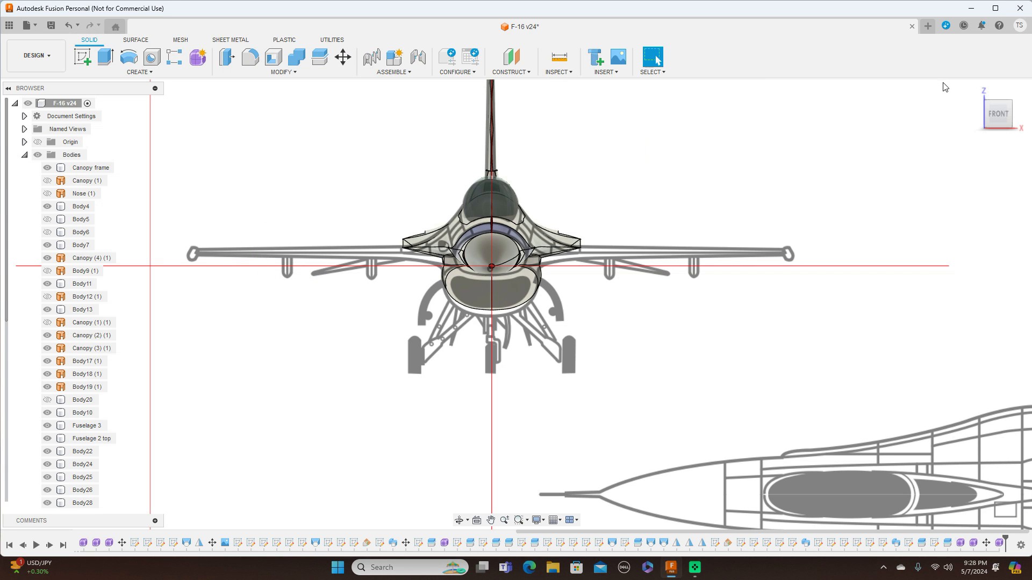
Switch to the side view and toggle the visibility of several canopy and body parts to compare them with the drawing.
left_click(1020, 115)
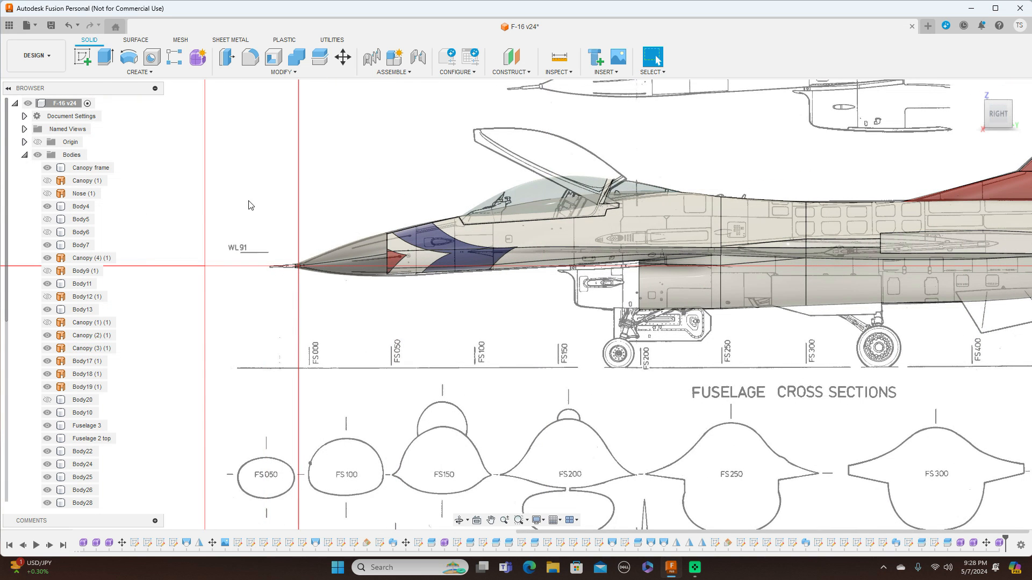
left_click(48, 349)
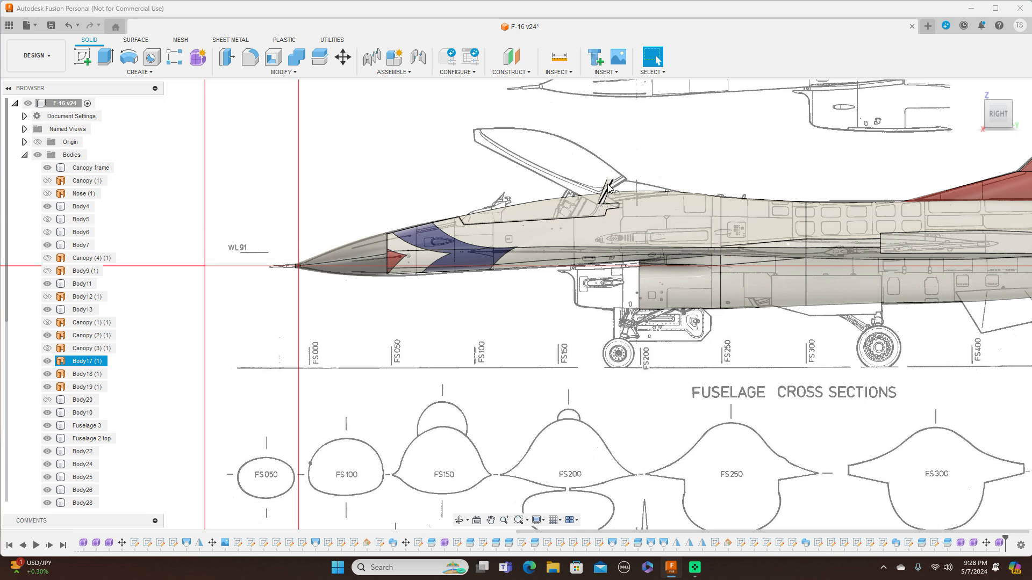
left_click(48, 362)
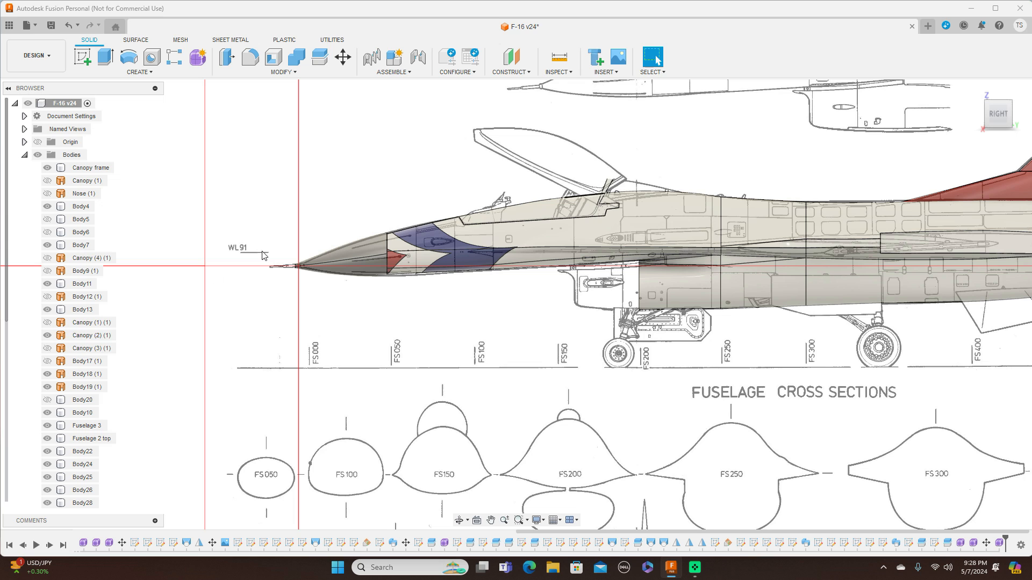
left_click(47, 336)
key("Return")
scroll(665, 159, "down", 2)
middle_click_drag(665, 158, 586, 210)
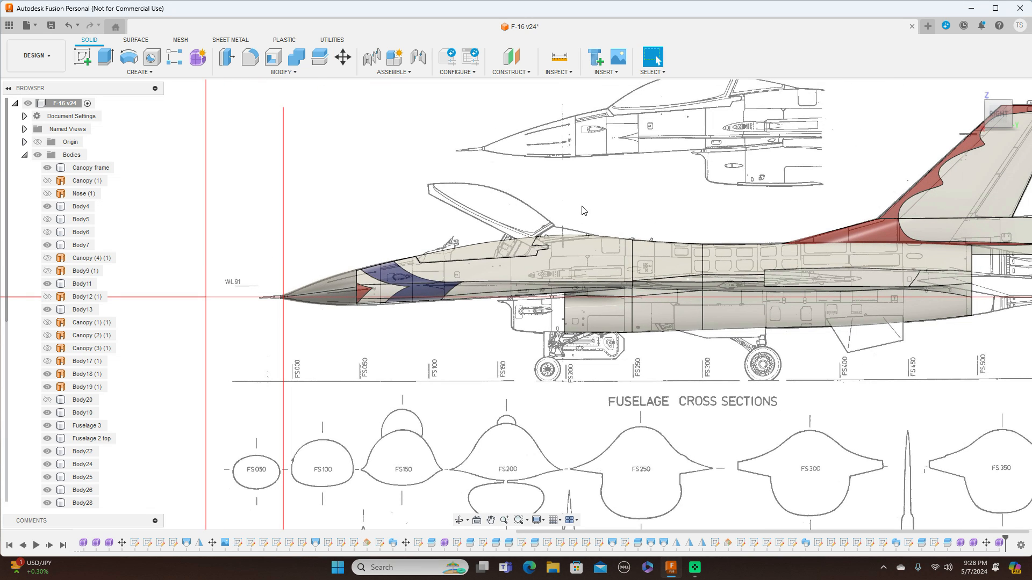
Start a new form, switch to the front view and hide the bodies folder.
left_click(199, 59)
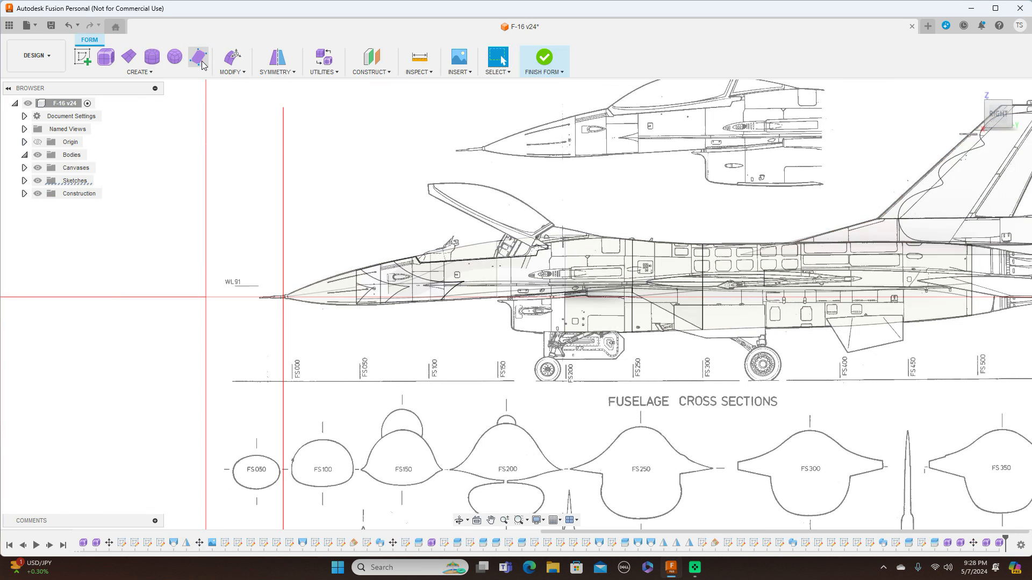
left_click(979, 116)
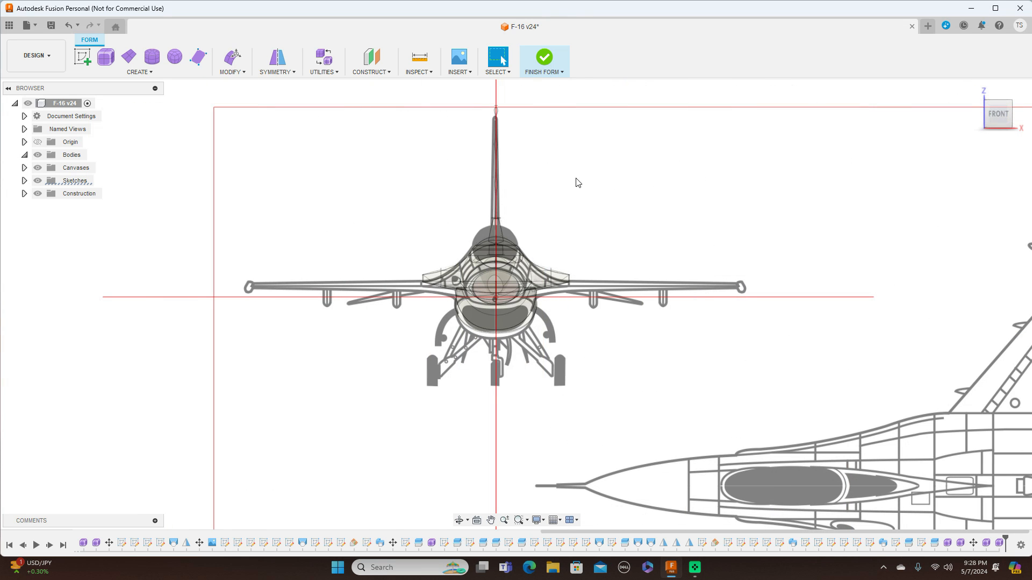
scroll(525, 217, "up", 3)
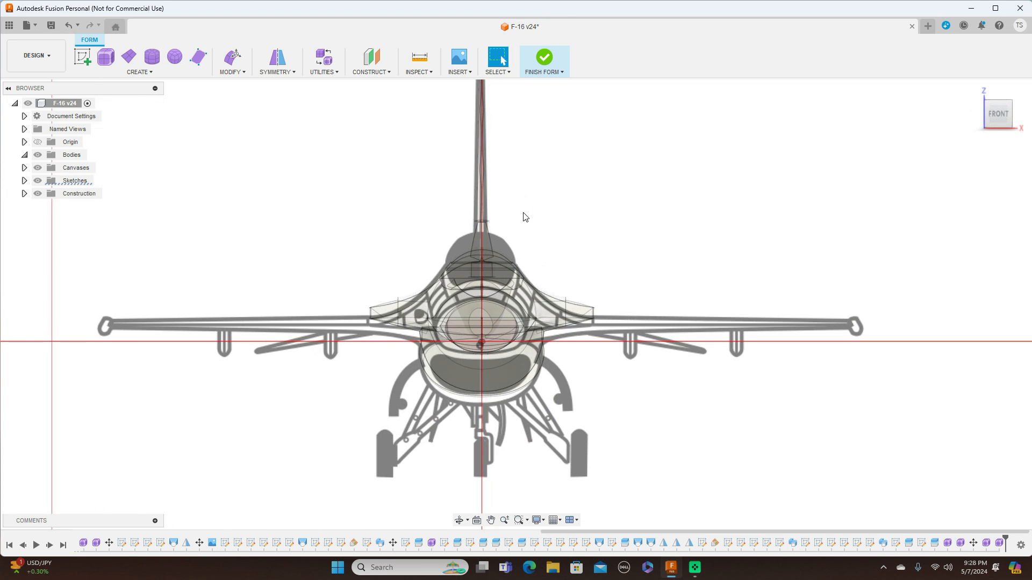
left_click(38, 155)
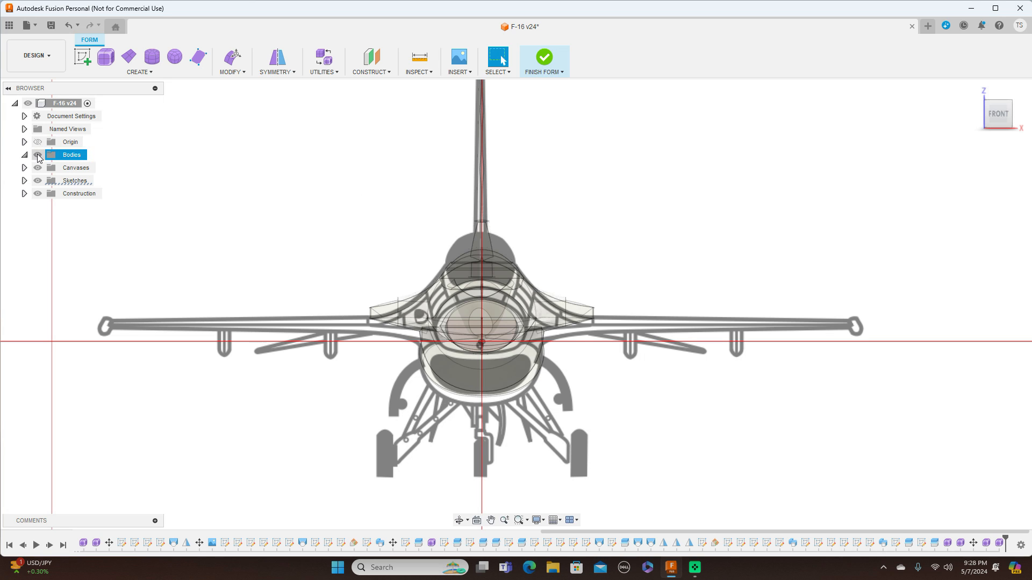
left_click(37, 155)
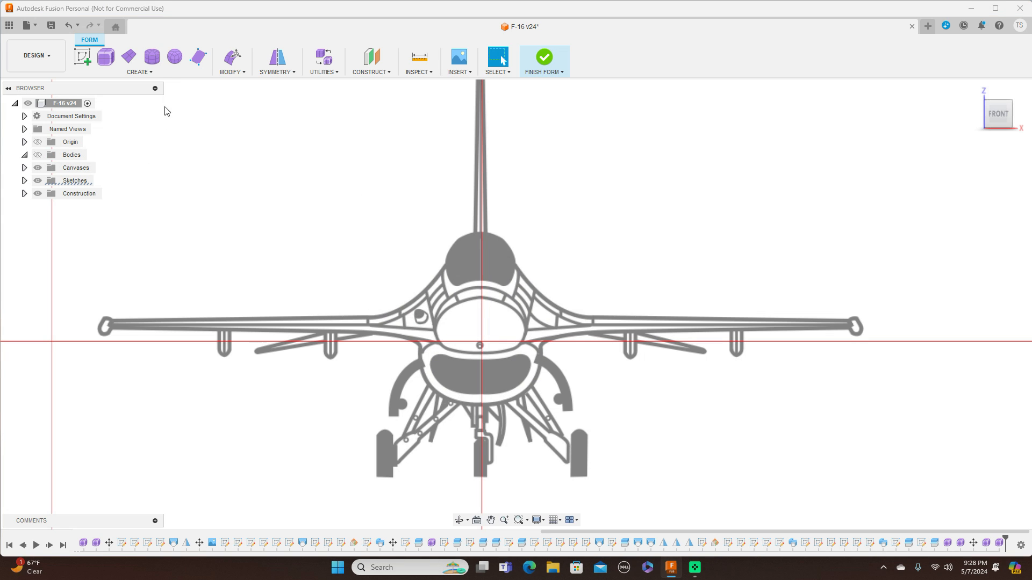
Start a T-spline cylinder centred on the canopy in the front view, about 130 mm in diameter.
left_click(153, 57)
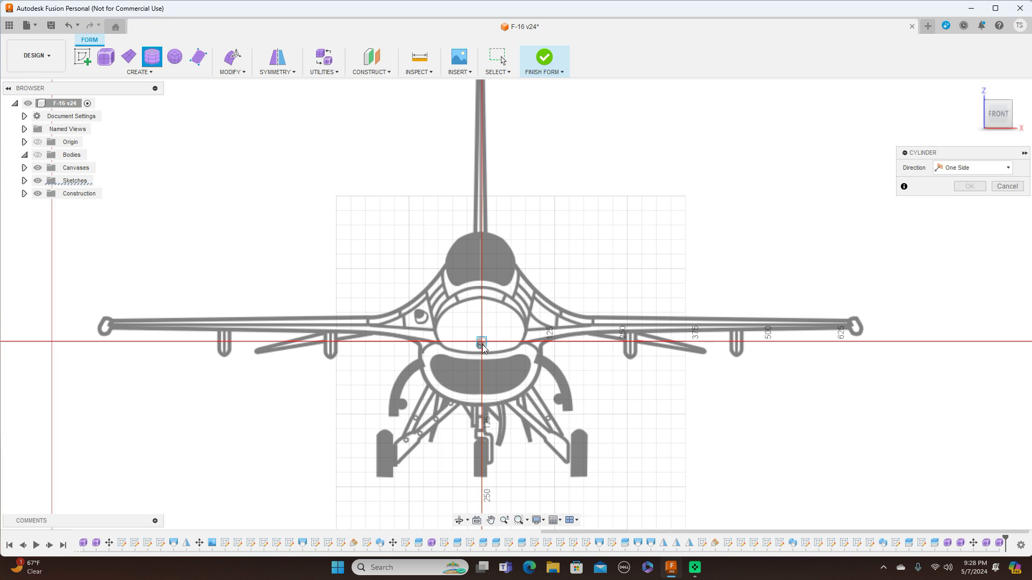
left_click(481, 257)
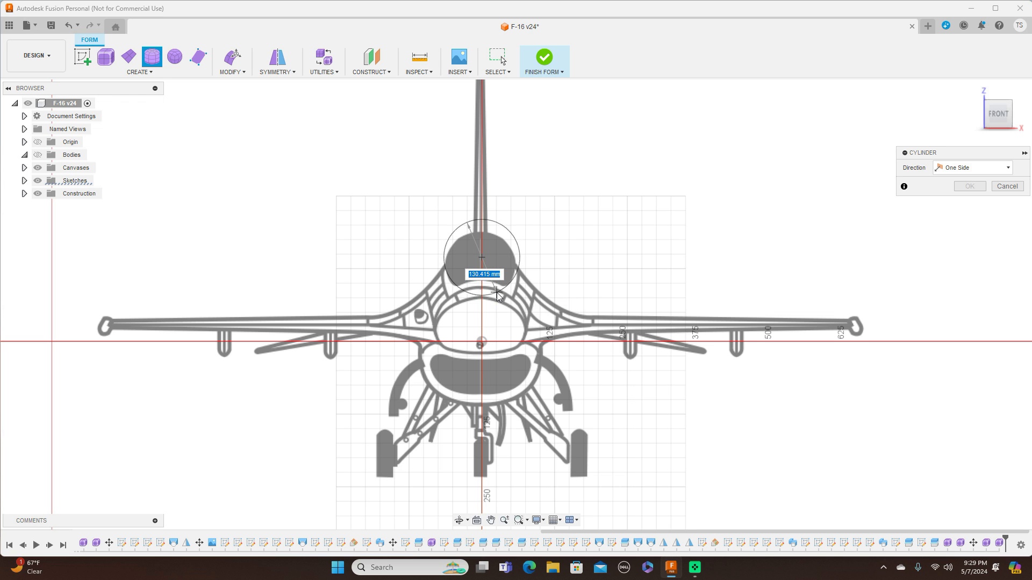
left_click(498, 295)
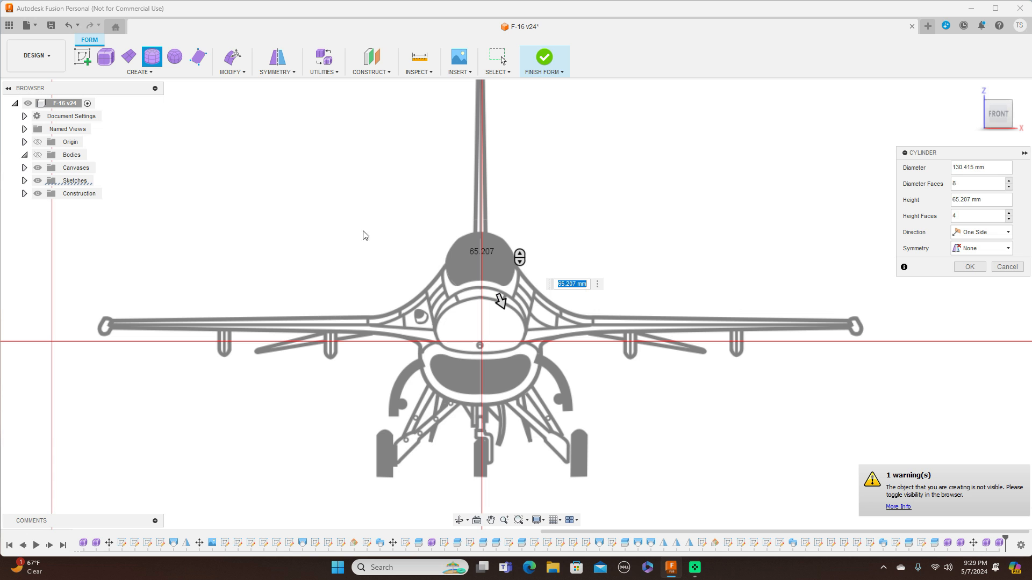
In the side view, extend the cylinder to 525 mm height with 6 height faces and confirm it.
left_click(1023, 114)
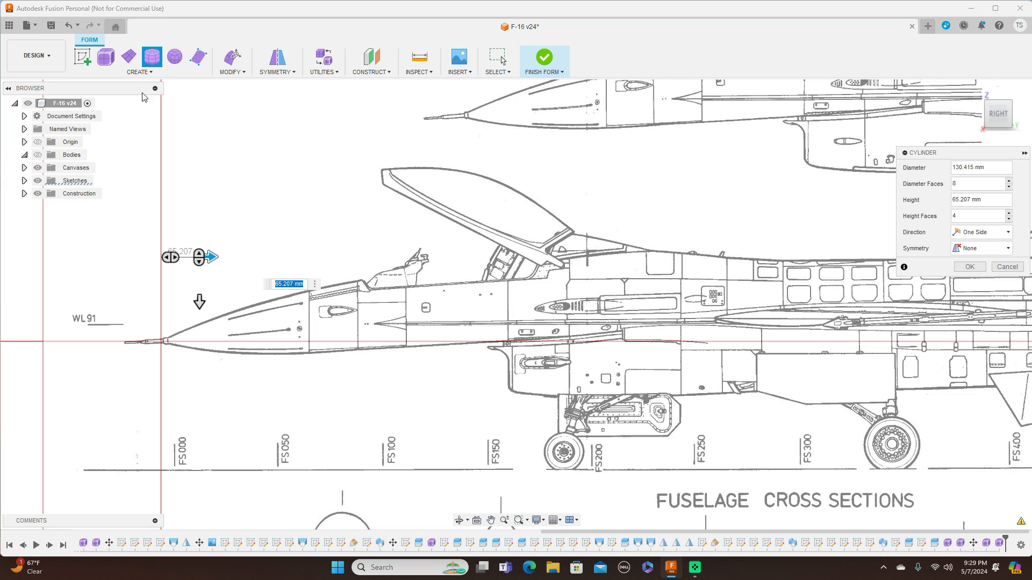
left_click(37, 154)
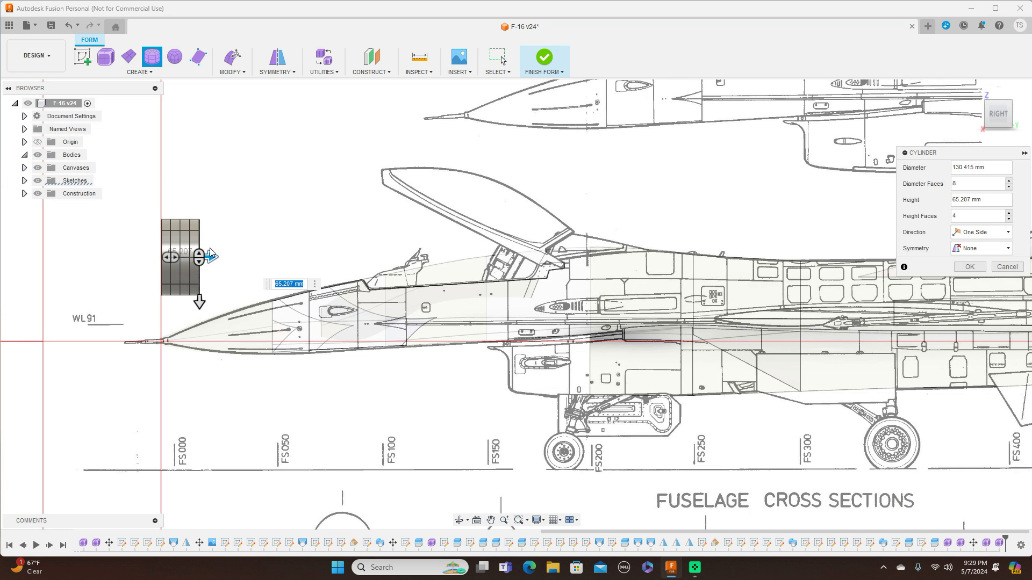
left_click_drag(209, 257, 450, 258)
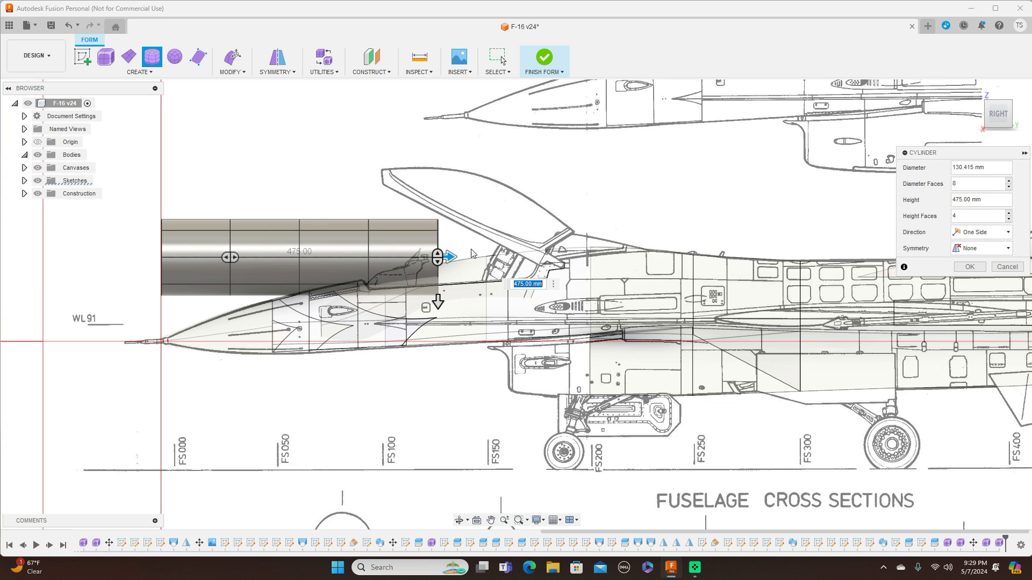
left_click_drag(450, 254, 479, 256)
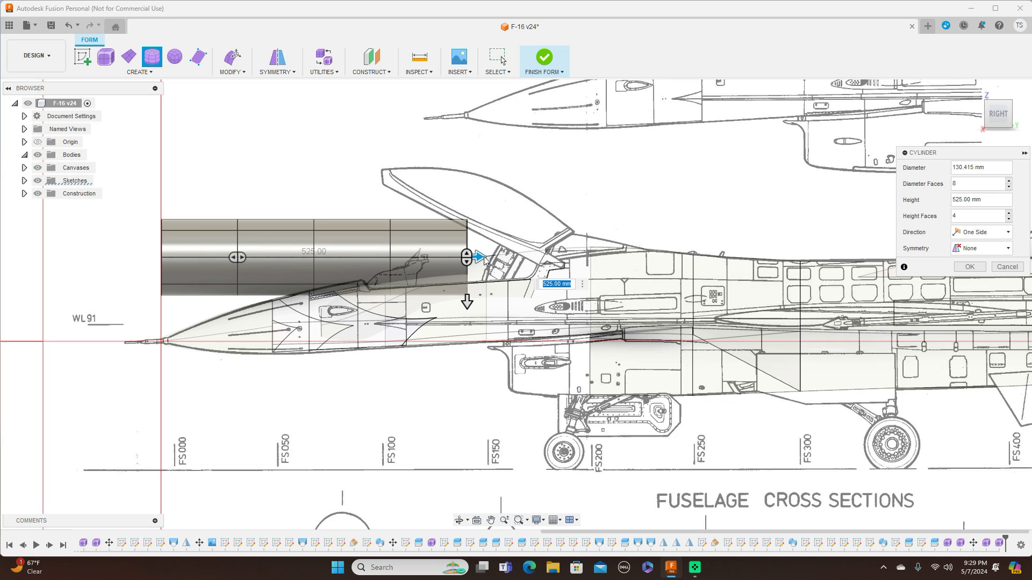
left_click_drag(244, 259, 264, 257)
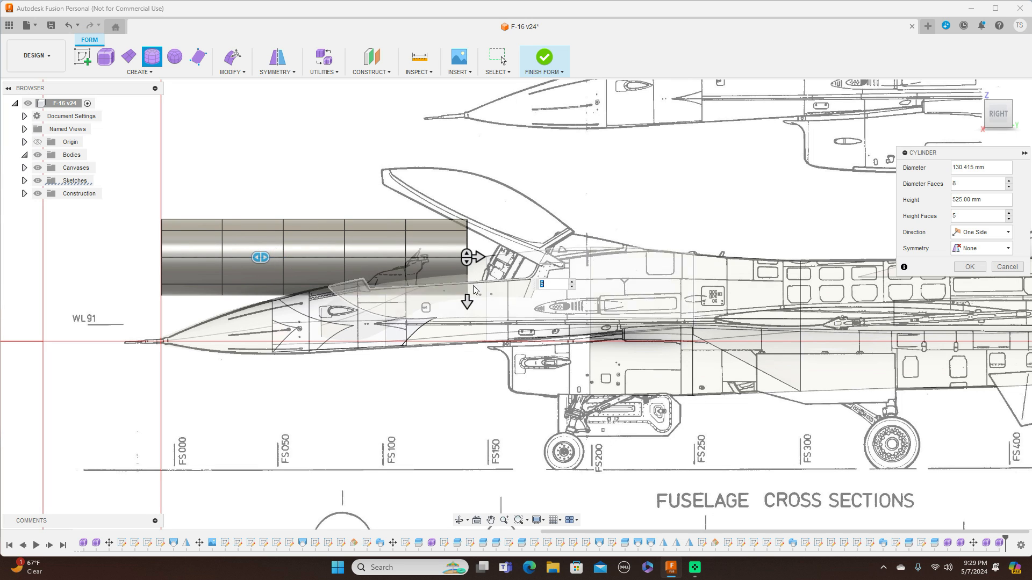
left_click_drag(264, 257, 275, 256)
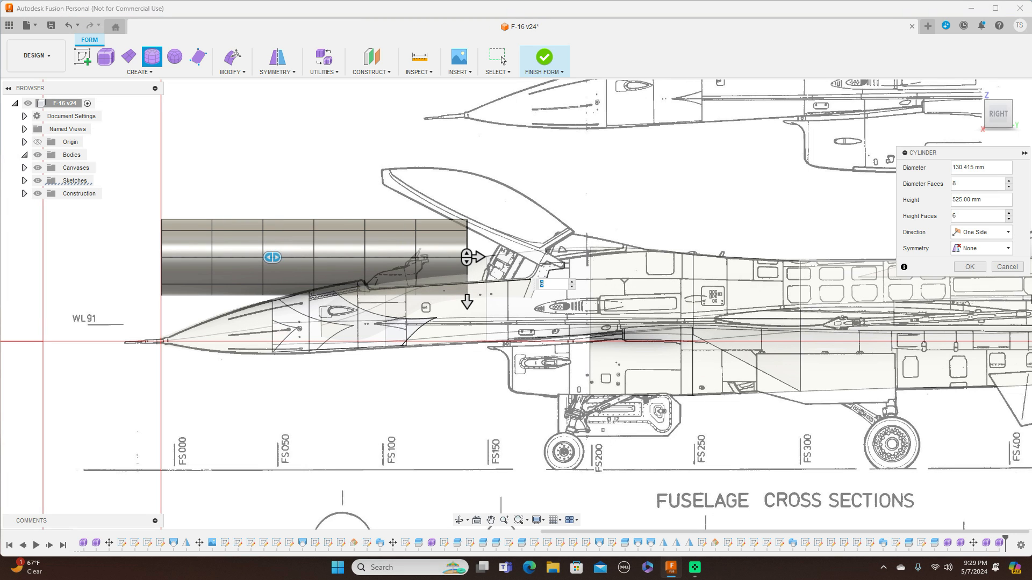
left_click(969, 267)
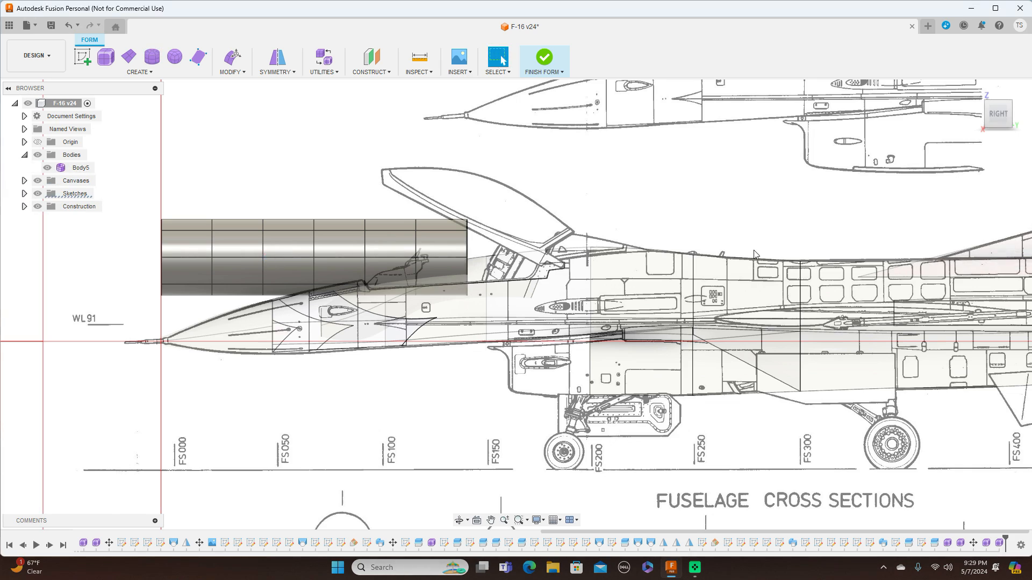
Move the cylinder body 822.126 mm in Y and 376.431 mm in Z onto the top-view canopy drawing.
scroll(753, 250, "down", 4)
scroll(529, 319, "up", 4)
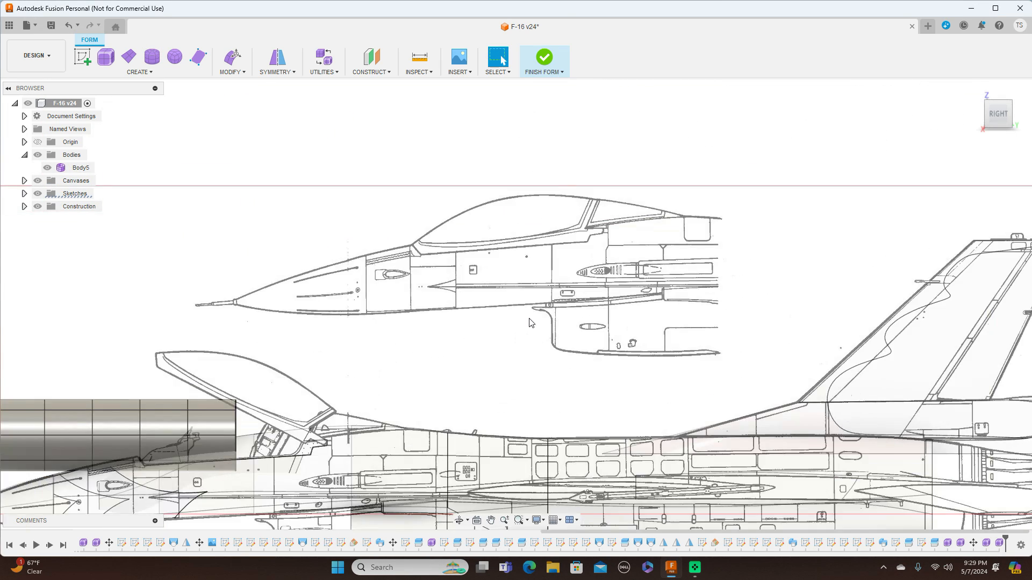
right_click(529, 318)
left_click(675, 280)
scroll(666, 263, "down", 4)
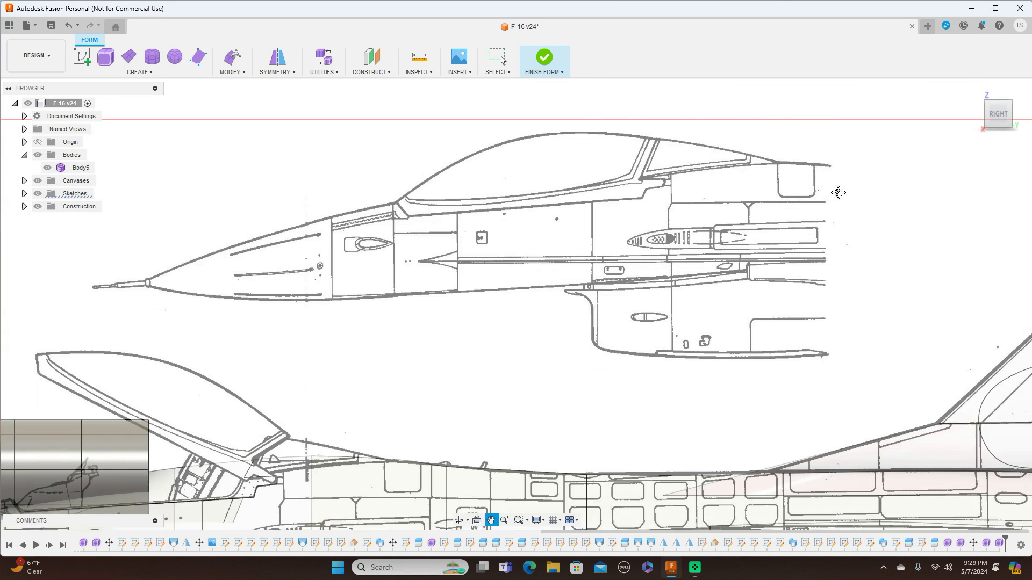
left_click_drag(293, 177, 541, 422)
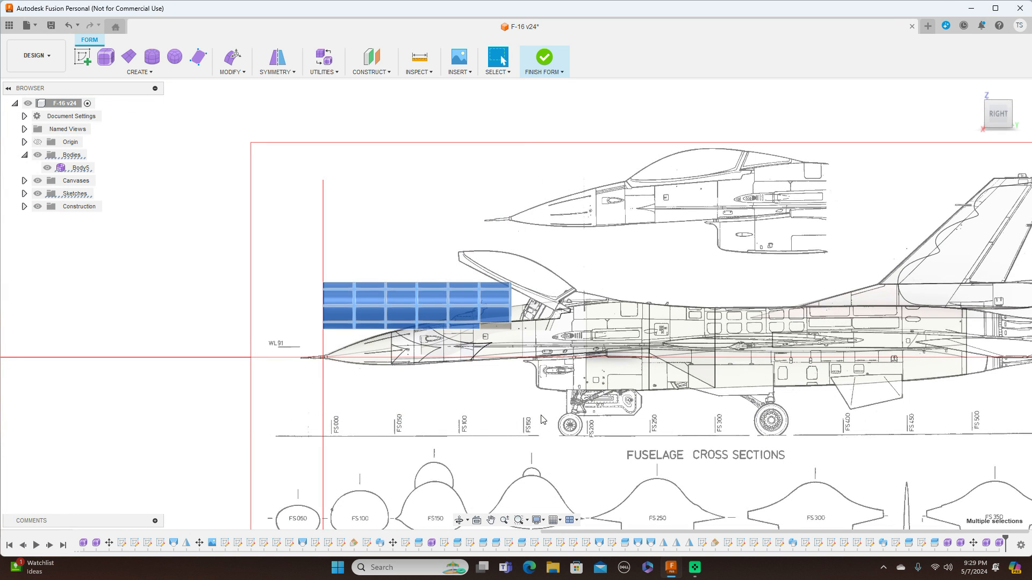
right_click(562, 407)
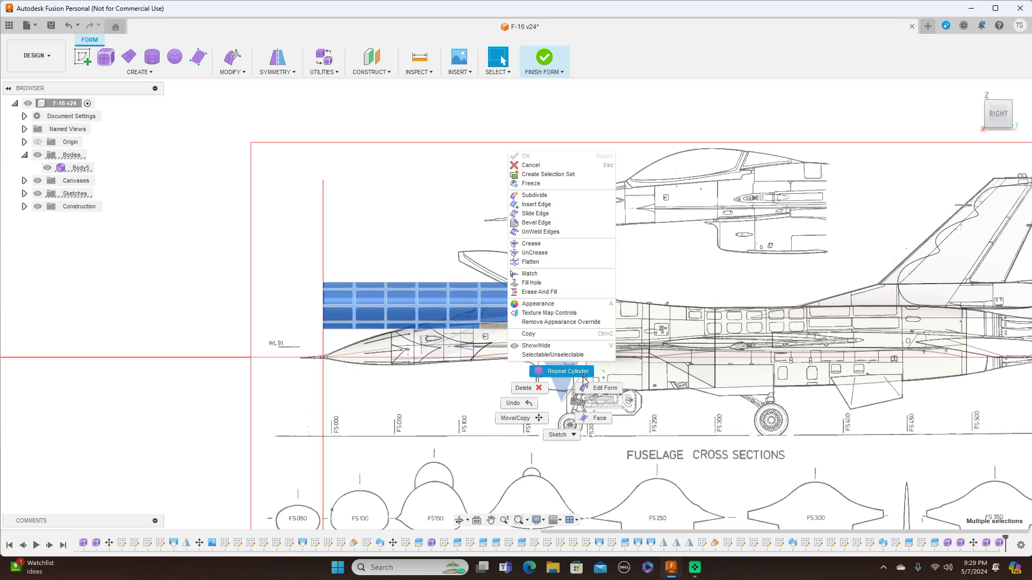
left_click(524, 418)
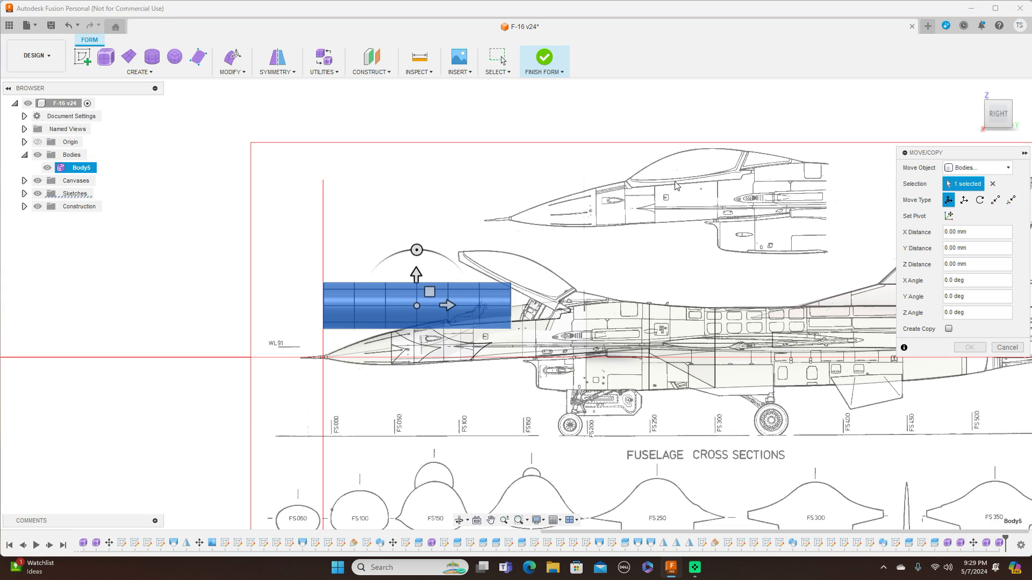
middle_click_drag(631, 249, 486, 280)
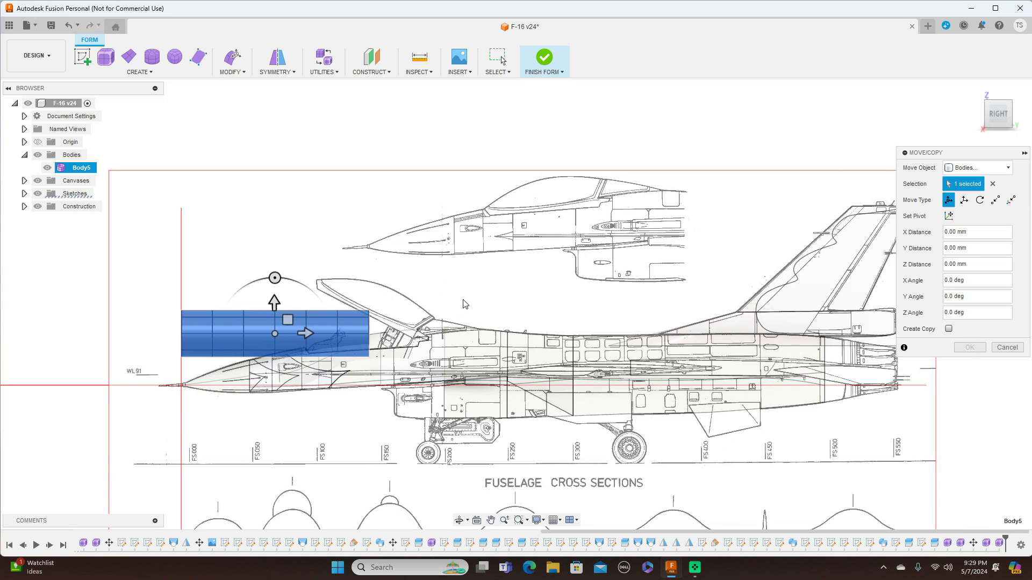
left_click_drag(287, 320, 520, 193)
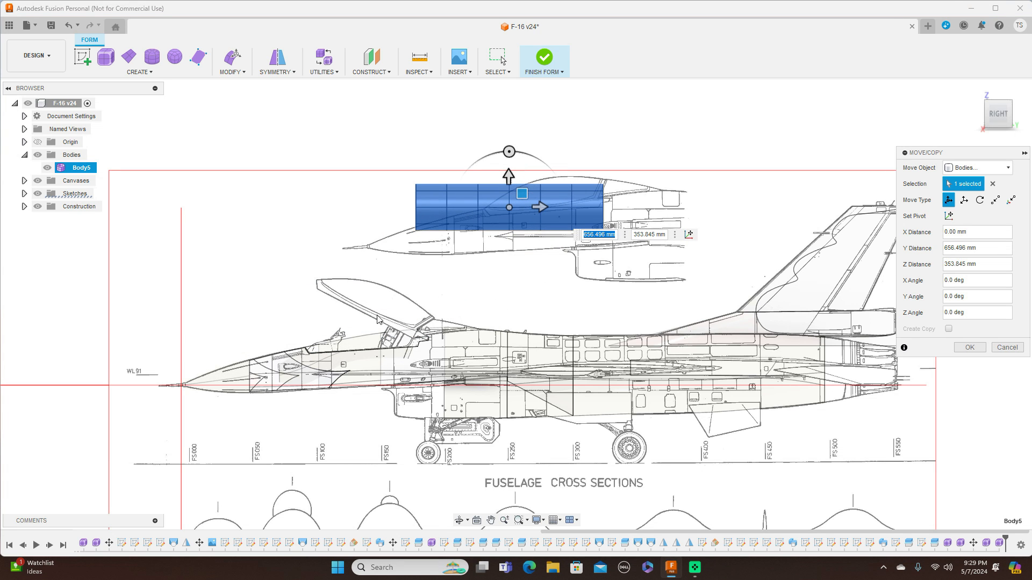
left_click_drag(522, 194, 580, 187)
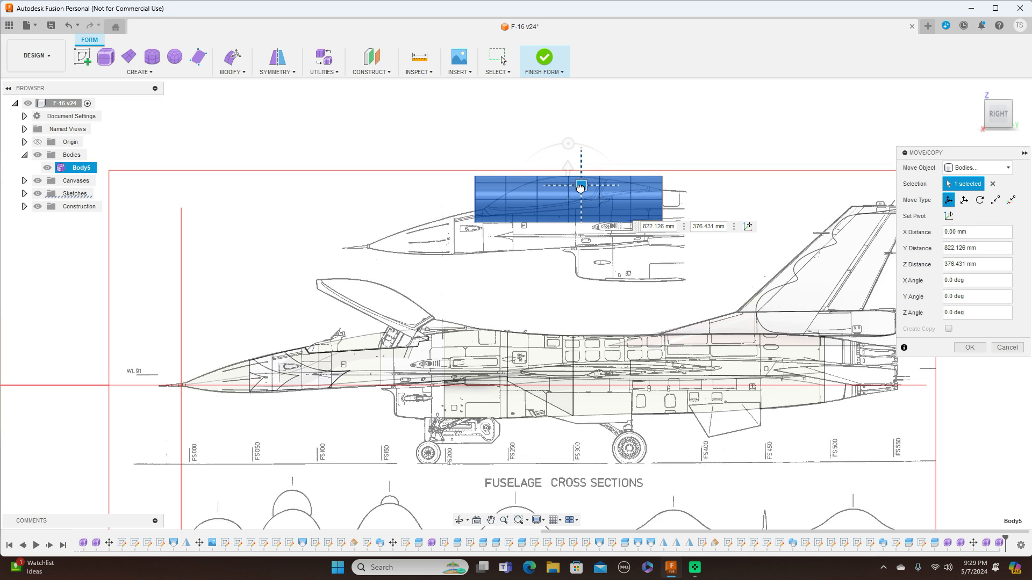
scroll(631, 258, "up", 2)
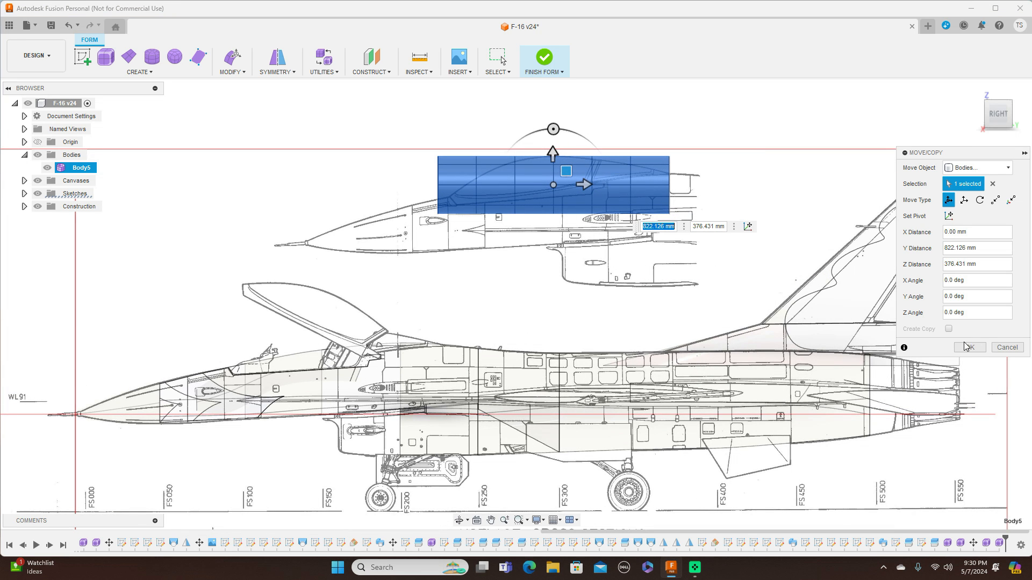
left_click(970, 348)
Open Edit Form on the front edge ring of the canopy cylinder and lower it to follow the side-view windscreen.
scroll(605, 306, "down", 2)
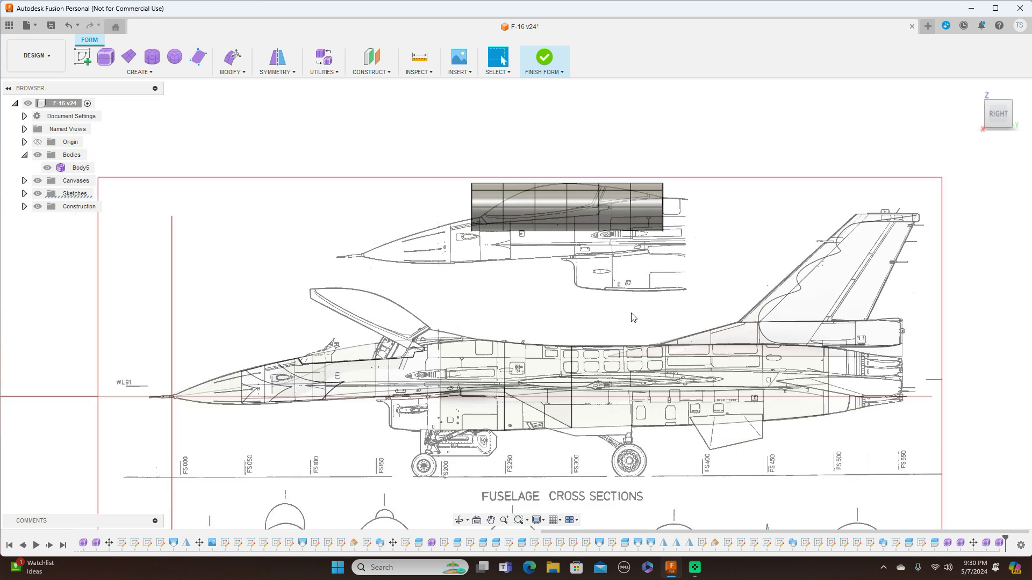
scroll(608, 368, "up", 4)
scroll(608, 368, "up", 1)
left_click(458, 249)
double_click(409, 250)
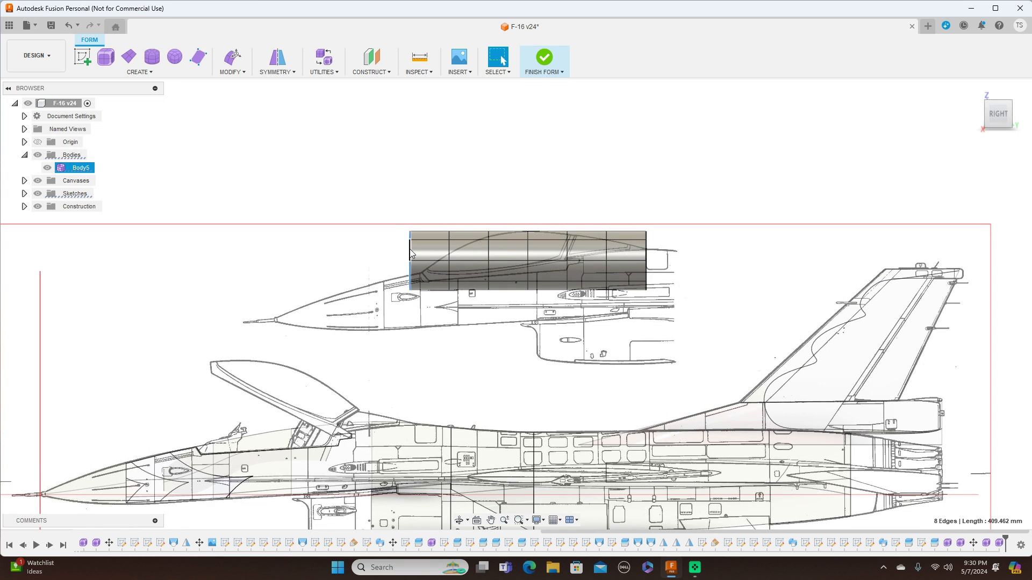
right_click(409, 248)
left_click(435, 234)
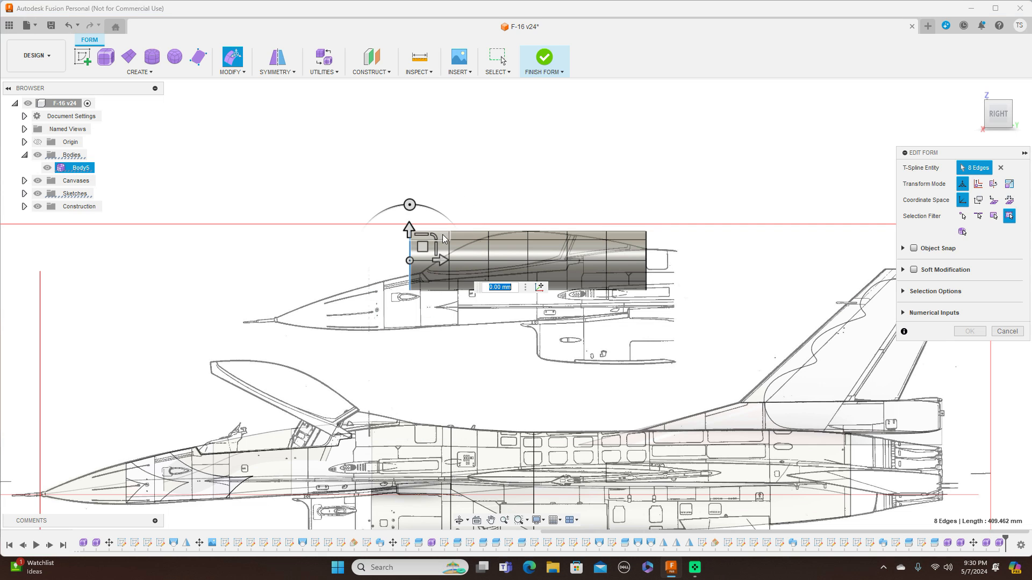
left_click_drag(436, 235, 425, 269)
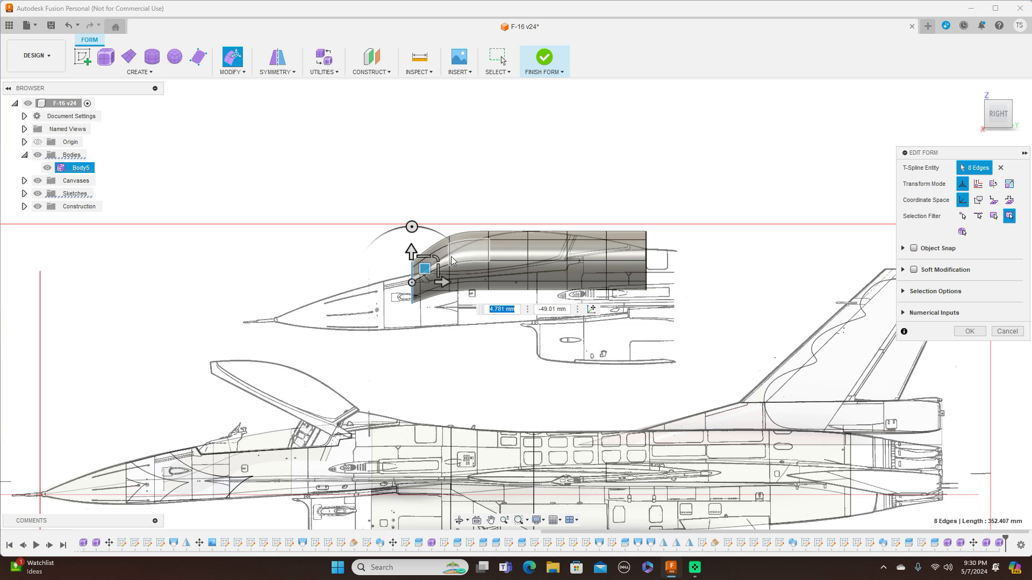
Lower the second edge ring and drop the front ring further to shape the windscreen slope.
double_click(450, 256)
left_click_drag(461, 251, 463, 272)
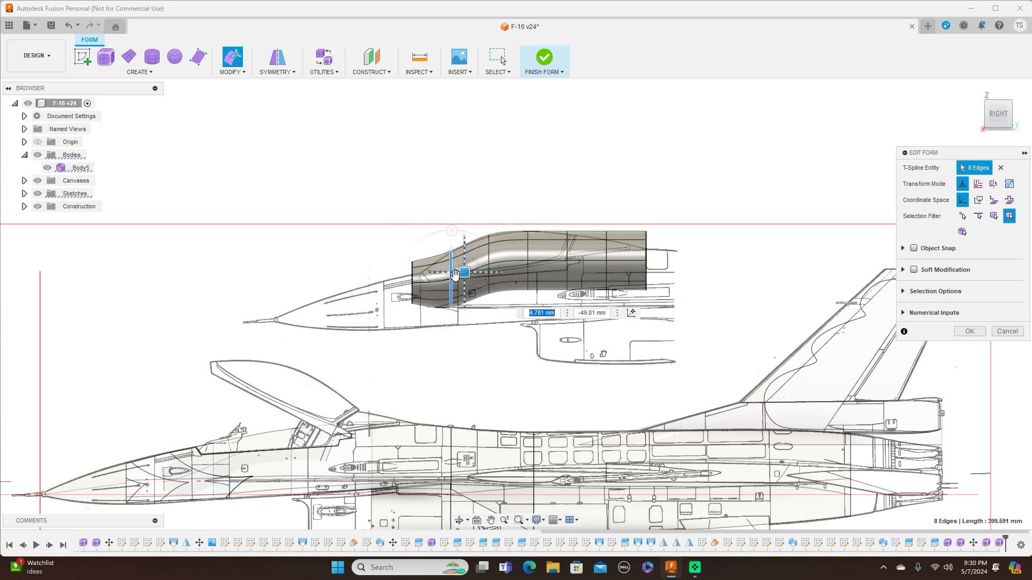
key("Escape")
double_click(413, 280)
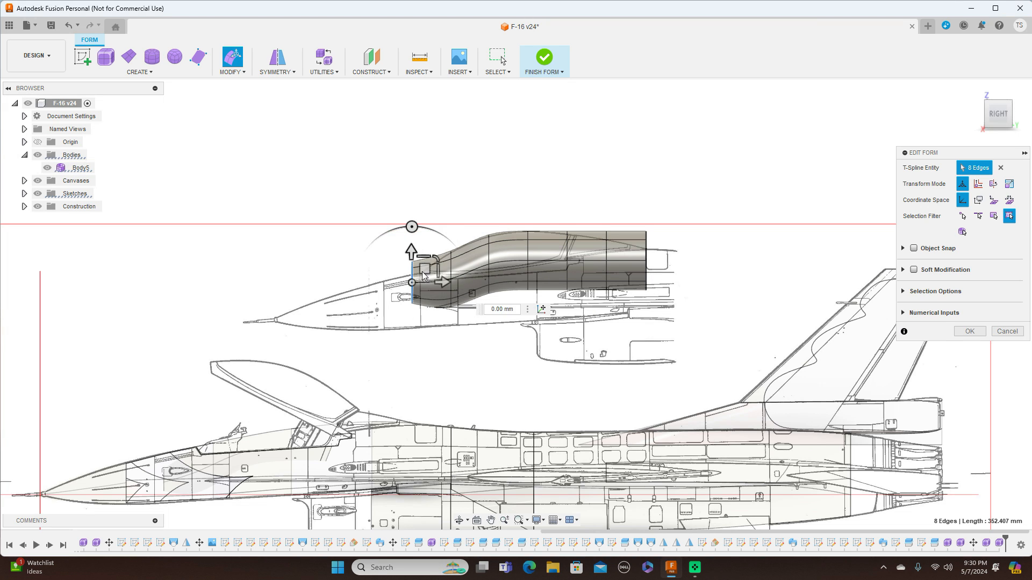
left_click_drag(425, 271, 428, 284)
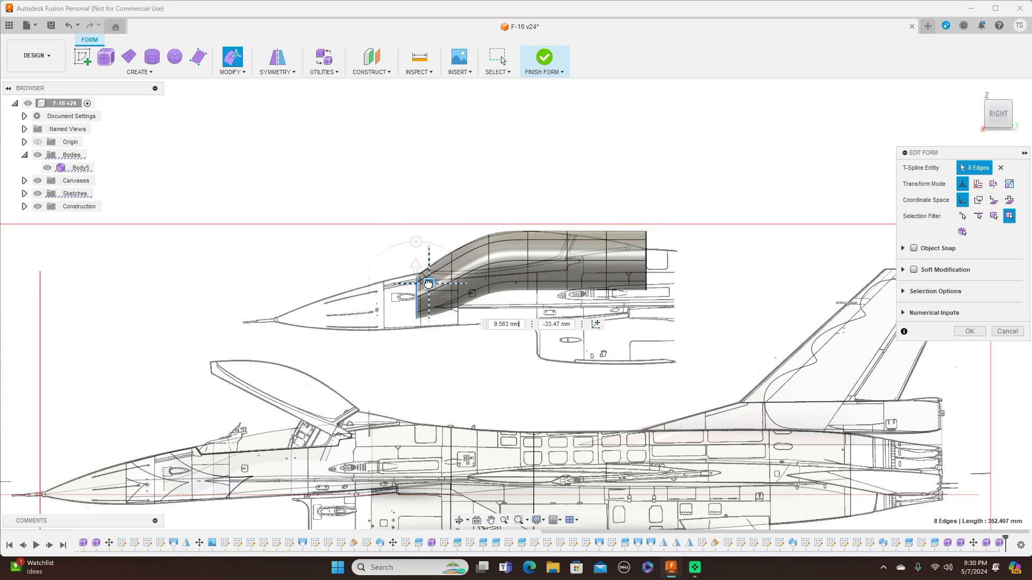
Lower the middle and rear edge rings slightly so the cylinder follows the canopy's top line.
double_click(567, 250)
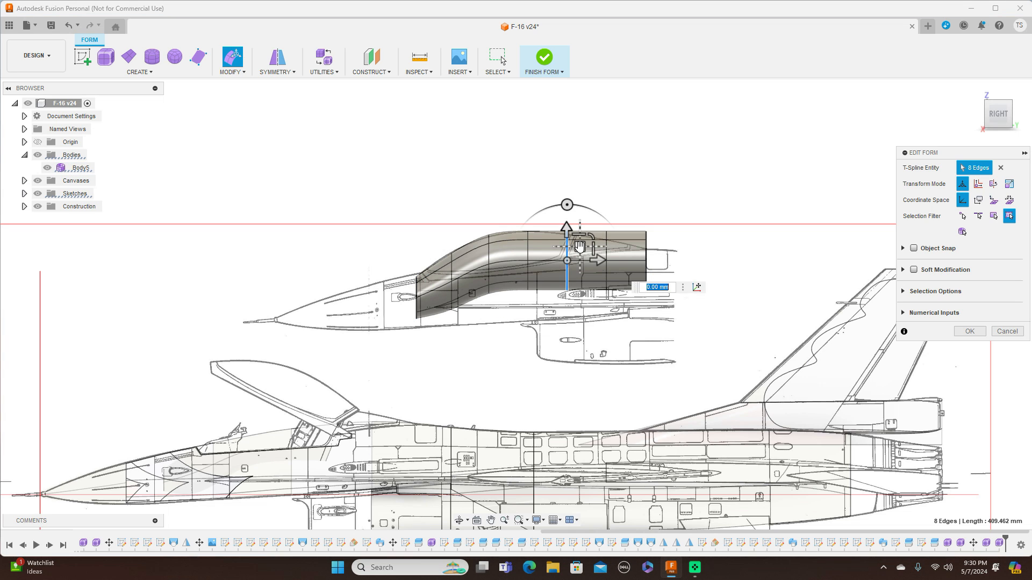
left_click_drag(580, 253, 580, 252)
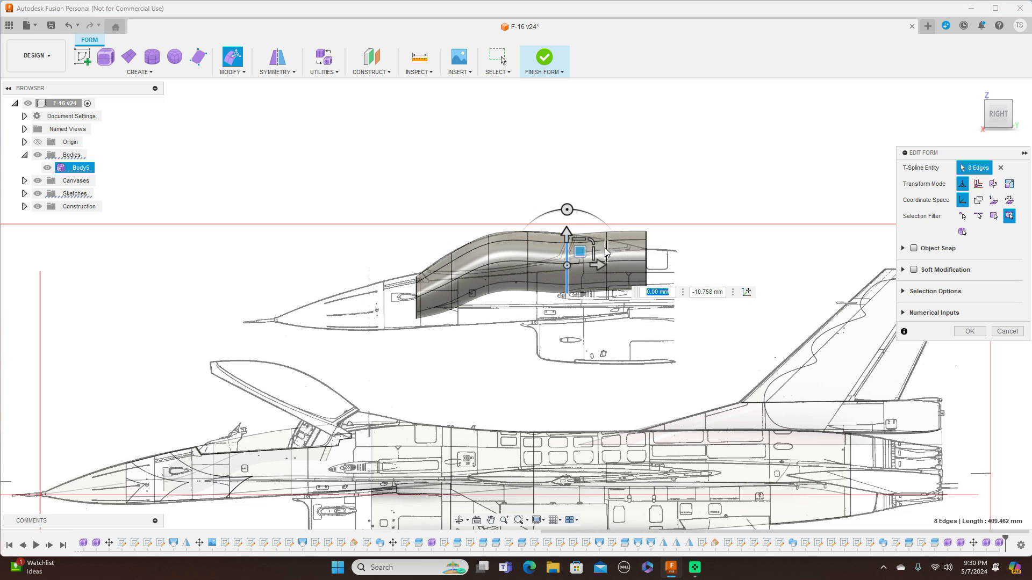
double_click(608, 253)
left_click_drag(618, 252, 619, 257)
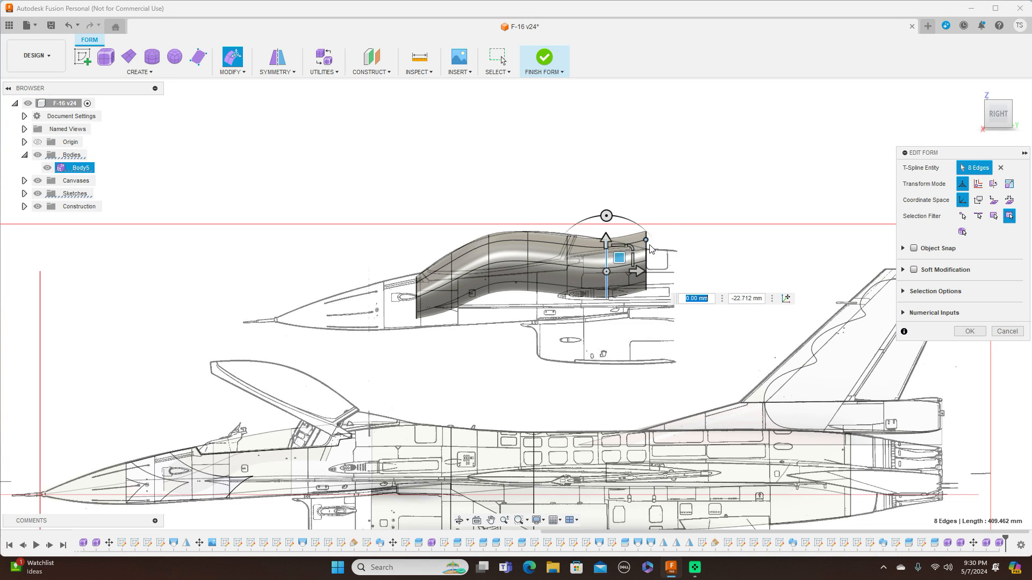
double_click(647, 253)
left_click_drag(659, 252, 618, 253)
double_click(609, 264)
Fine-tune the edge rings along the canopy top and raise the rearmost ring to match the side-view outline.
scroll(568, 256, "up", 3)
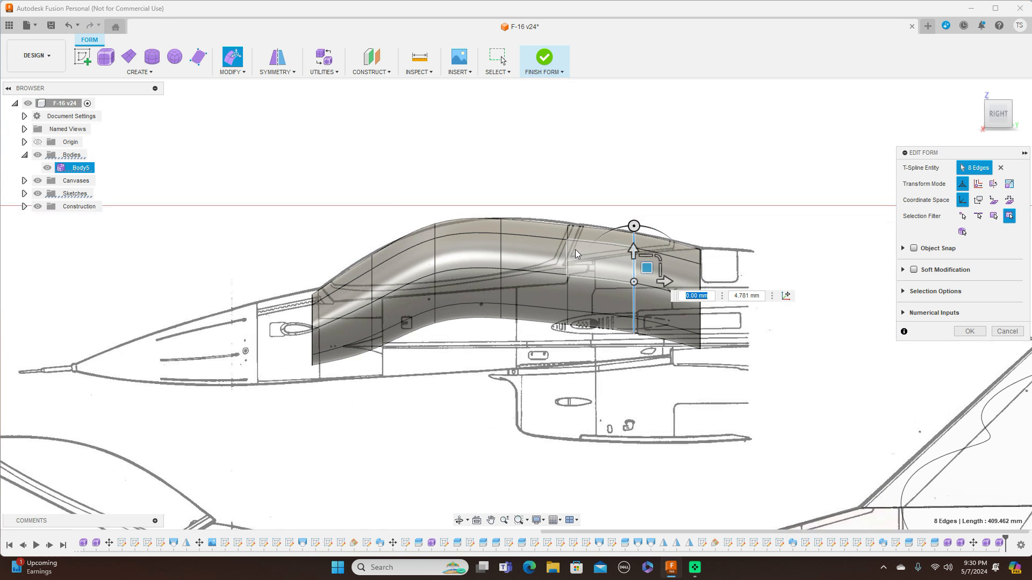
left_click(570, 257)
double_click(570, 257)
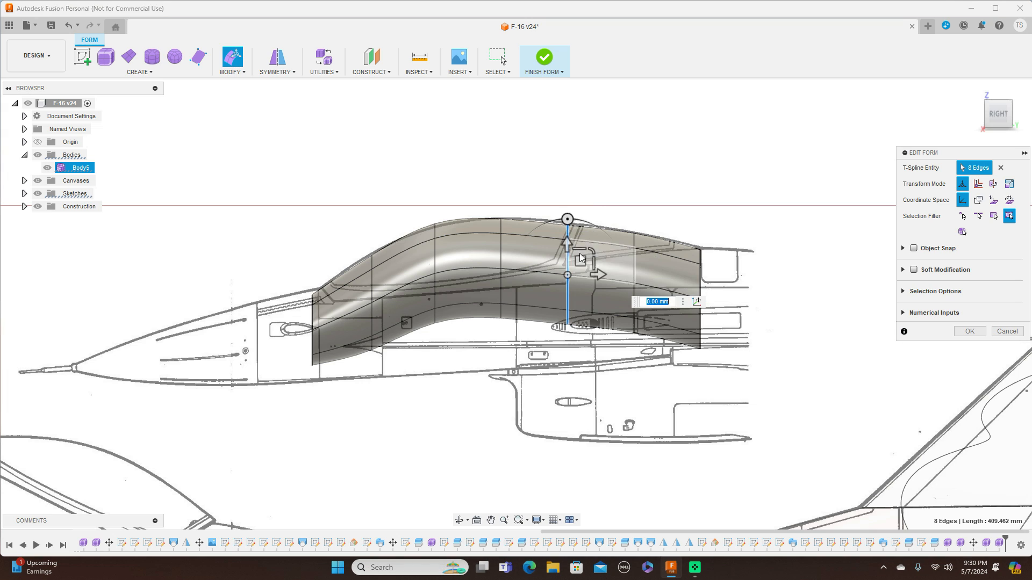
left_click_drag(580, 257, 580, 256)
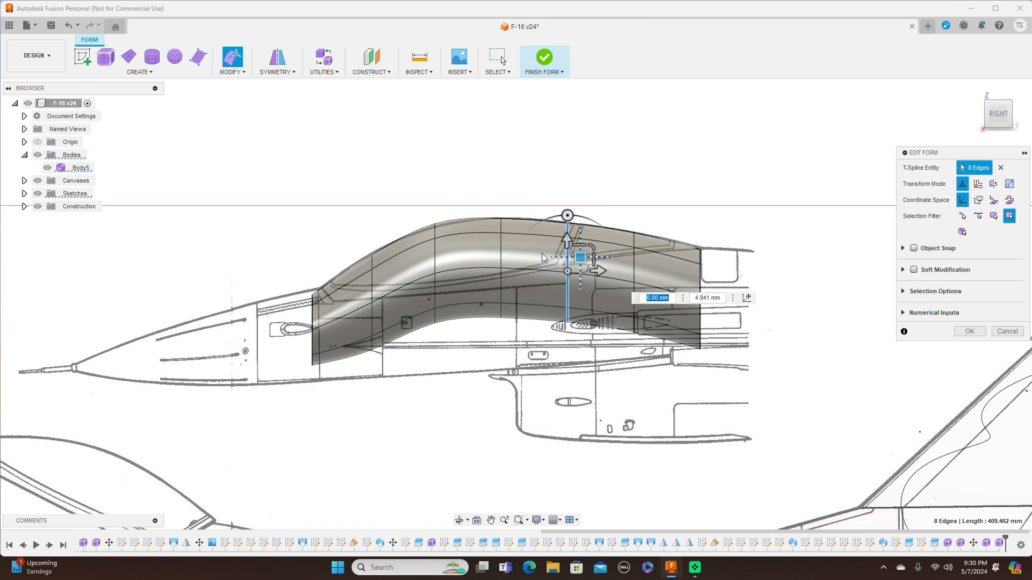
double_click(436, 251)
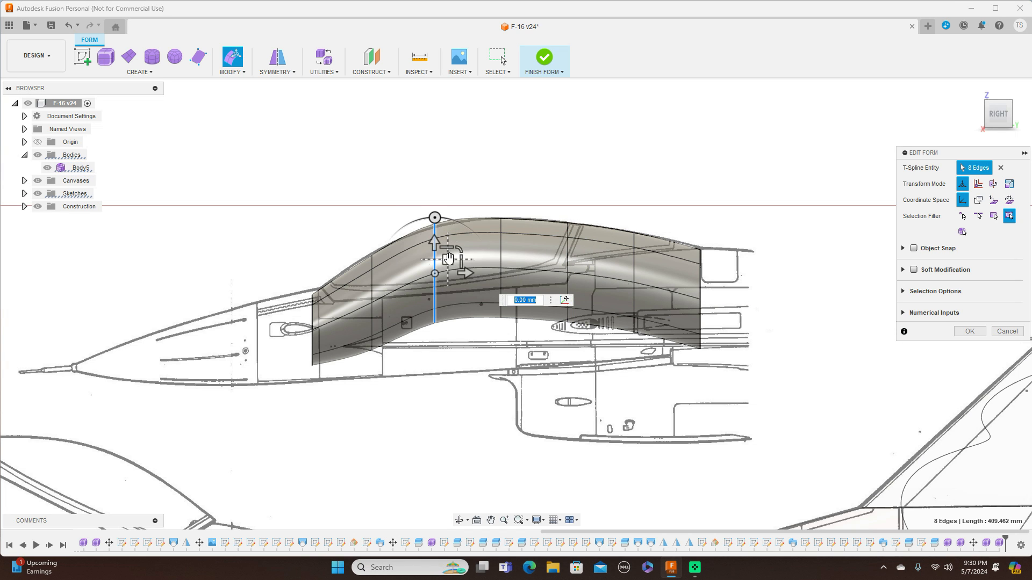
left_click_drag(449, 260, 450, 263)
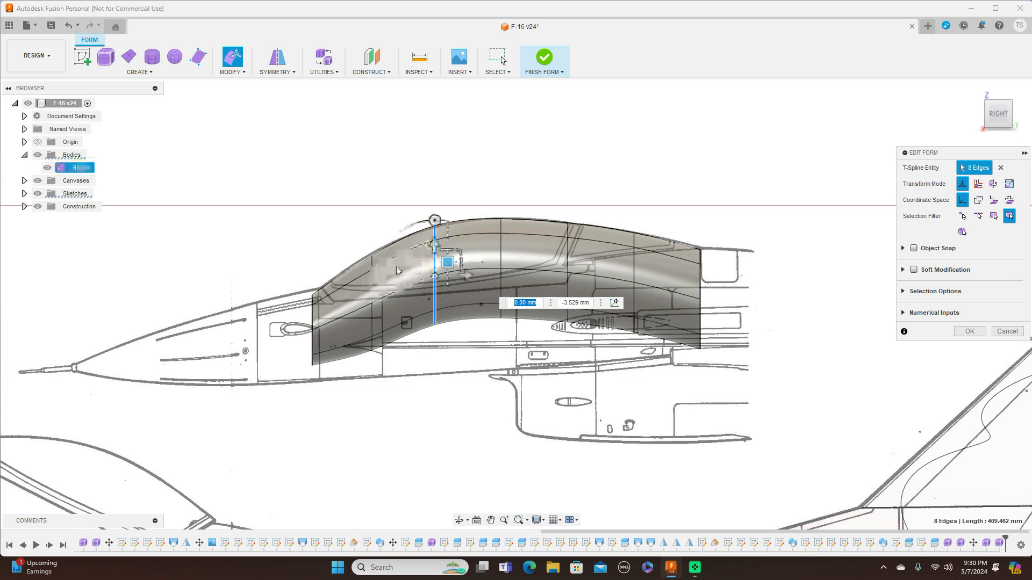
double_click(373, 279)
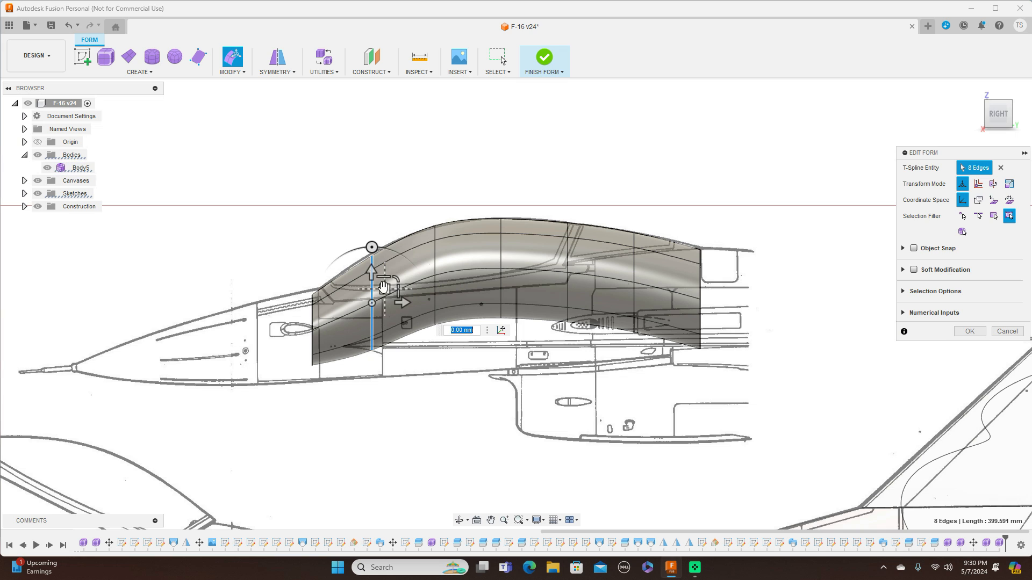
left_click_drag(383, 289, 380, 287)
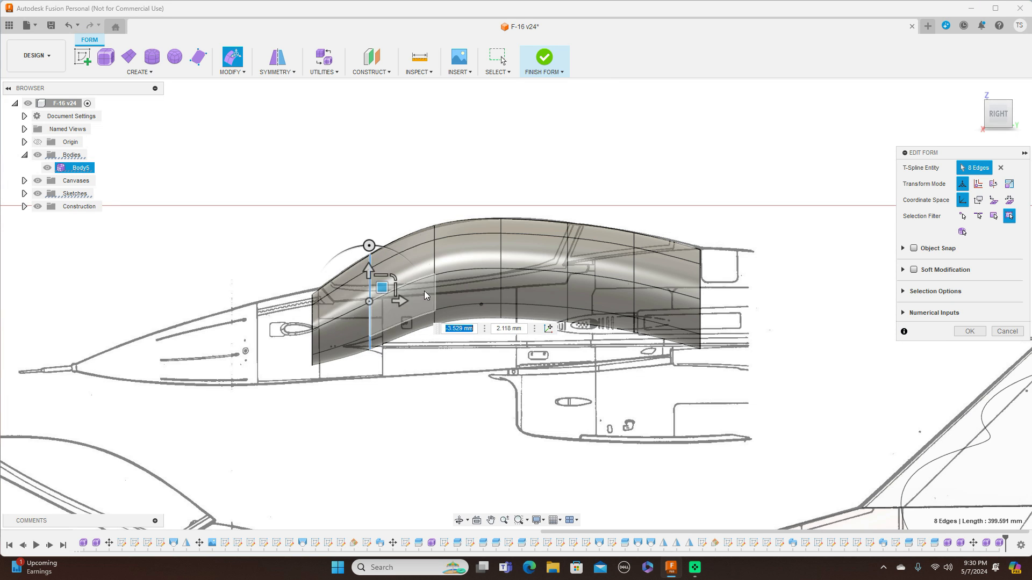
double_click(700, 284)
mouse_move(724, 276)
left_mouse_down()
mouse_move(715, 284)
mouse_move(713, 275)
left_mouse_up()
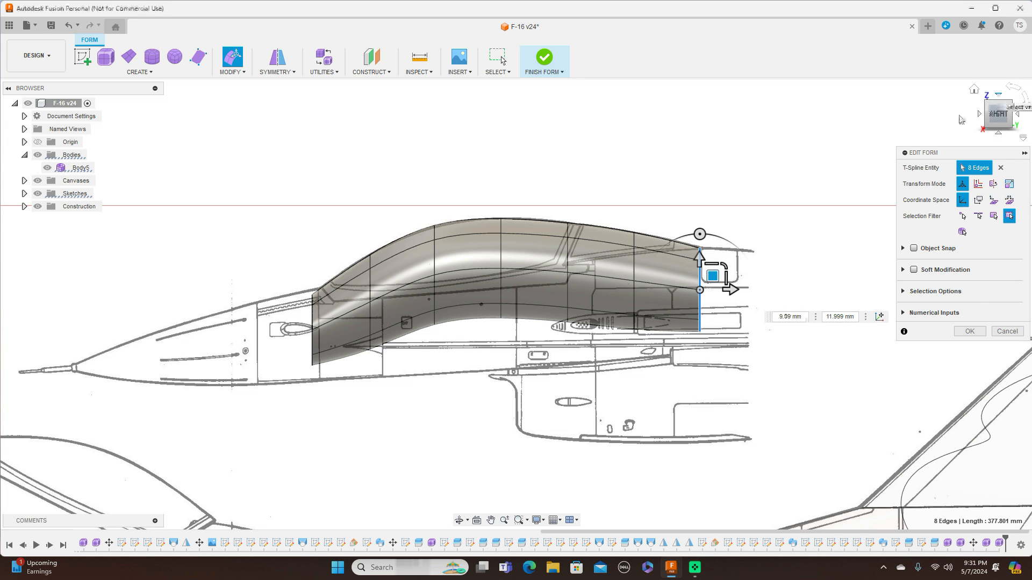
In the top view, scale the rearmost ring to about 0.28 and the next ring to about 0.327 to taper the canopy tail.
left_click(998, 94)
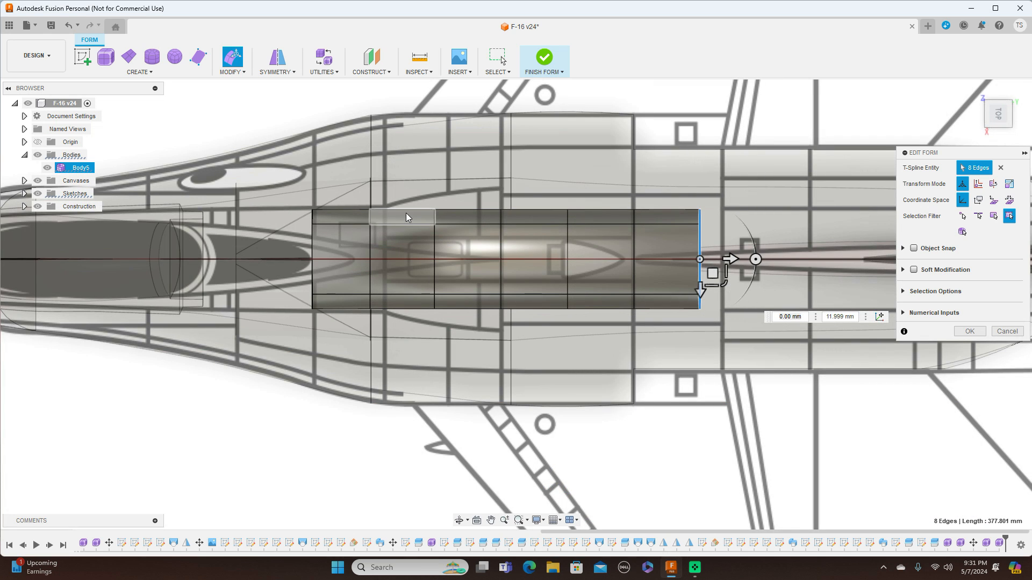
scroll(406, 214, "up", 2)
scroll(407, 213, "down", 2)
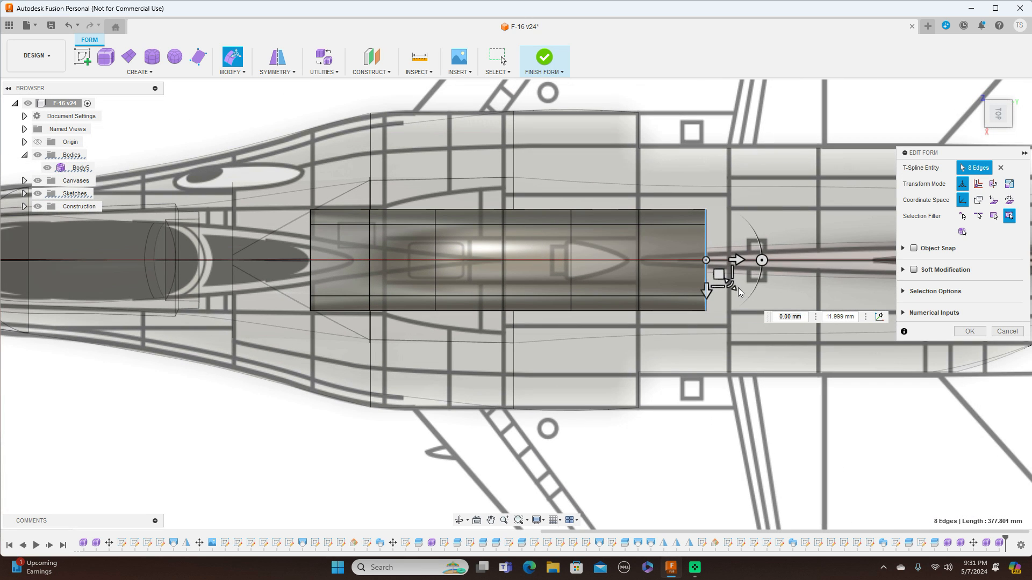
left_click_drag(732, 280, 713, 255)
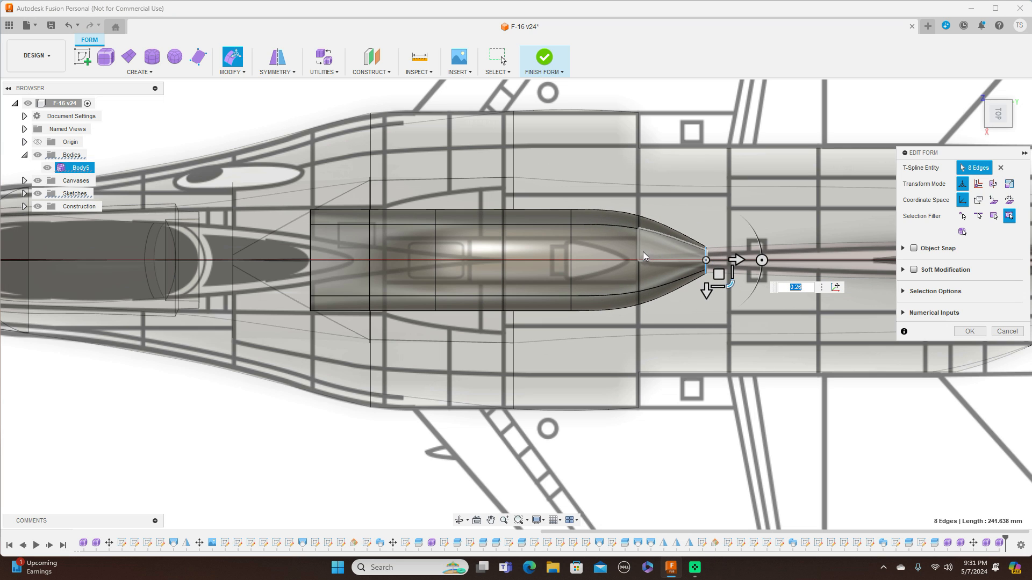
double_click(642, 251)
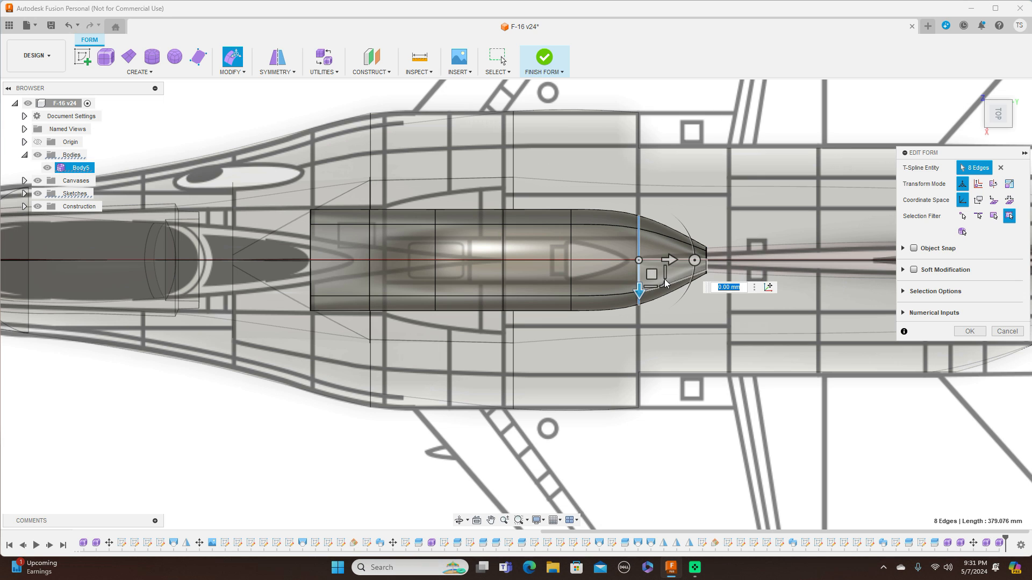
left_click_drag(665, 283, 647, 263)
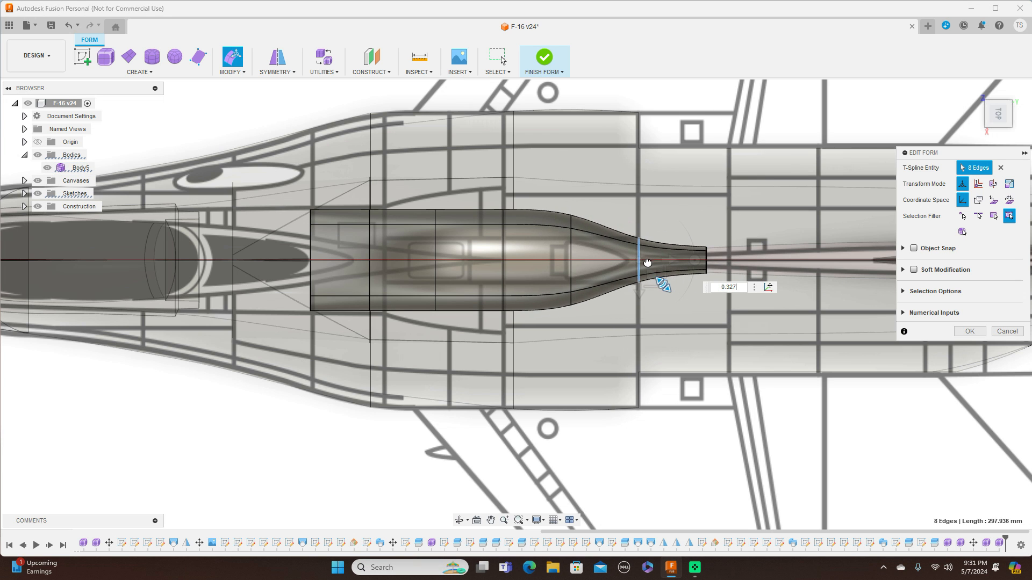
Select the next edge ring forward in the top view to adjust the canopy width.
double_click(572, 246)
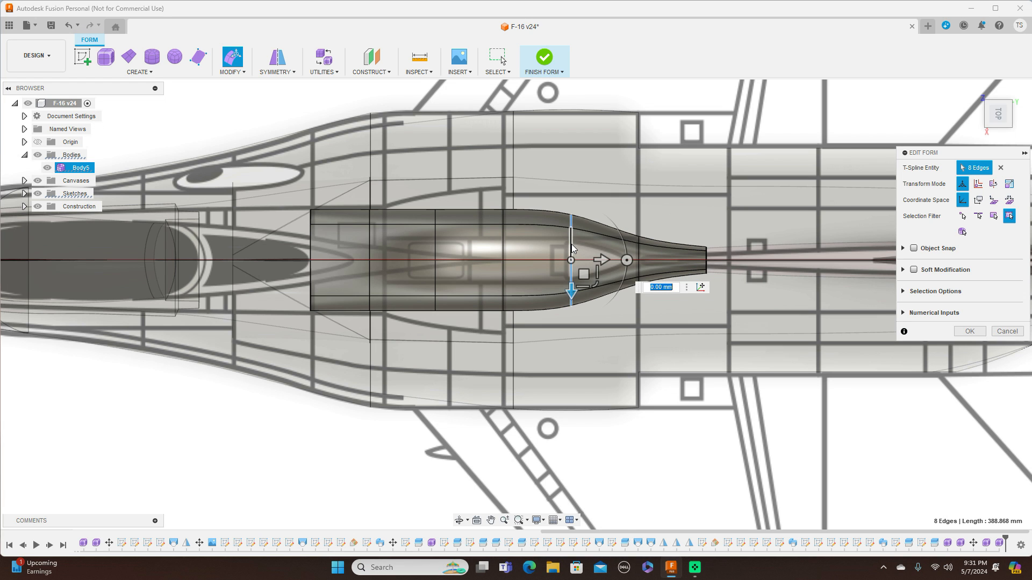
scroll(572, 246, "down", 2)
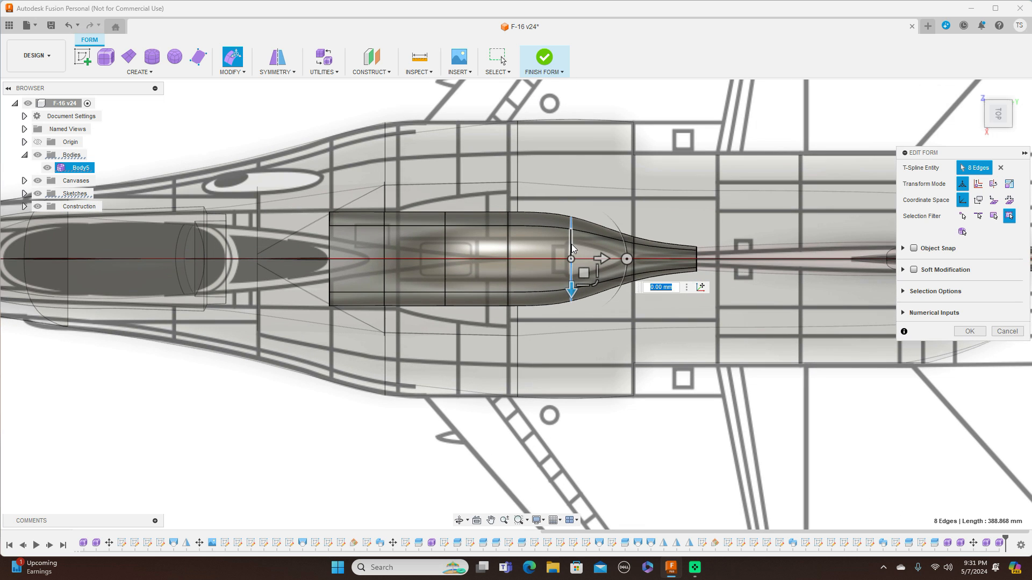
scroll(571, 246, "down", 5)
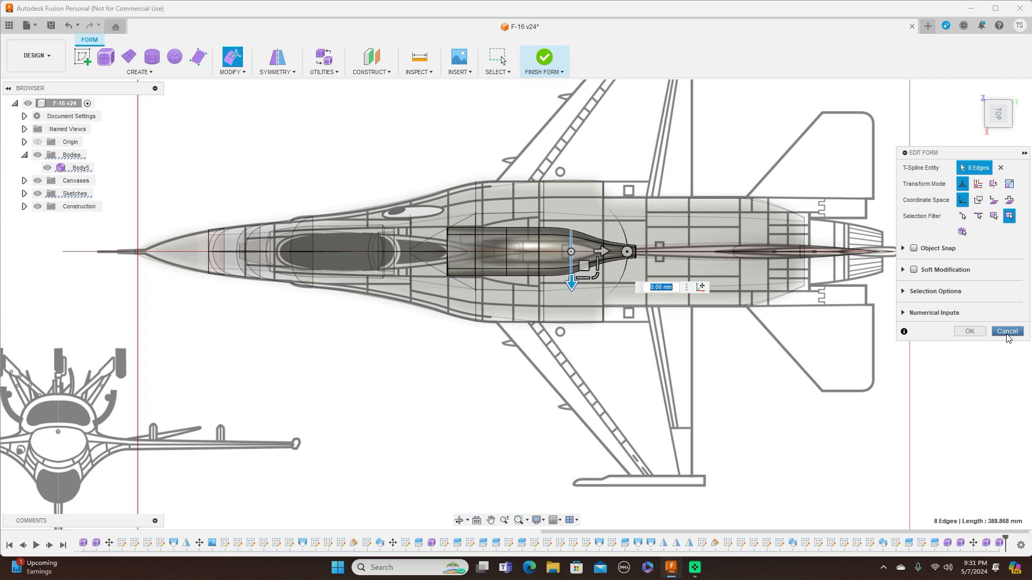
left_click(1006, 332)
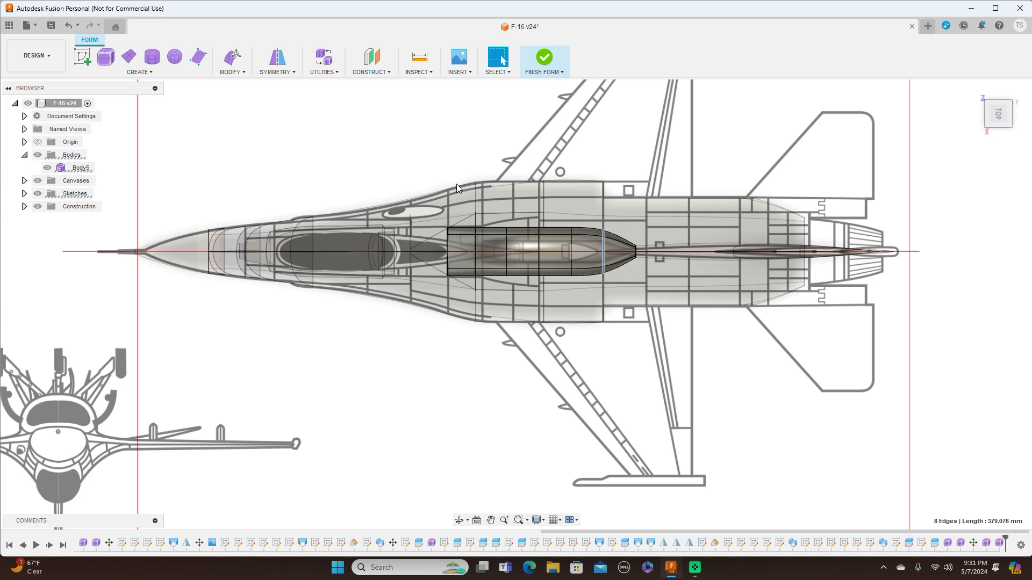
left_click(544, 74)
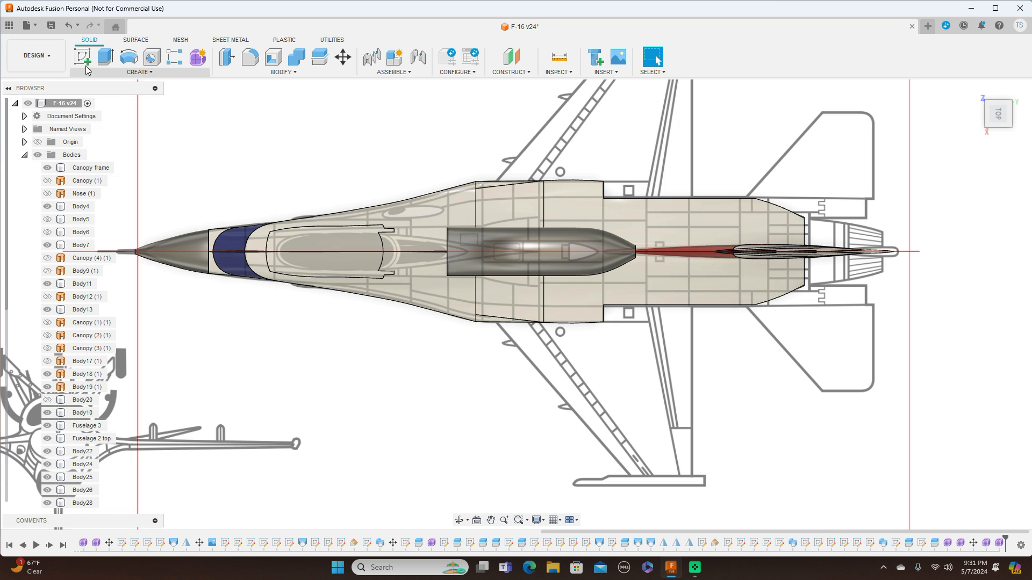
left_click(69, 26)
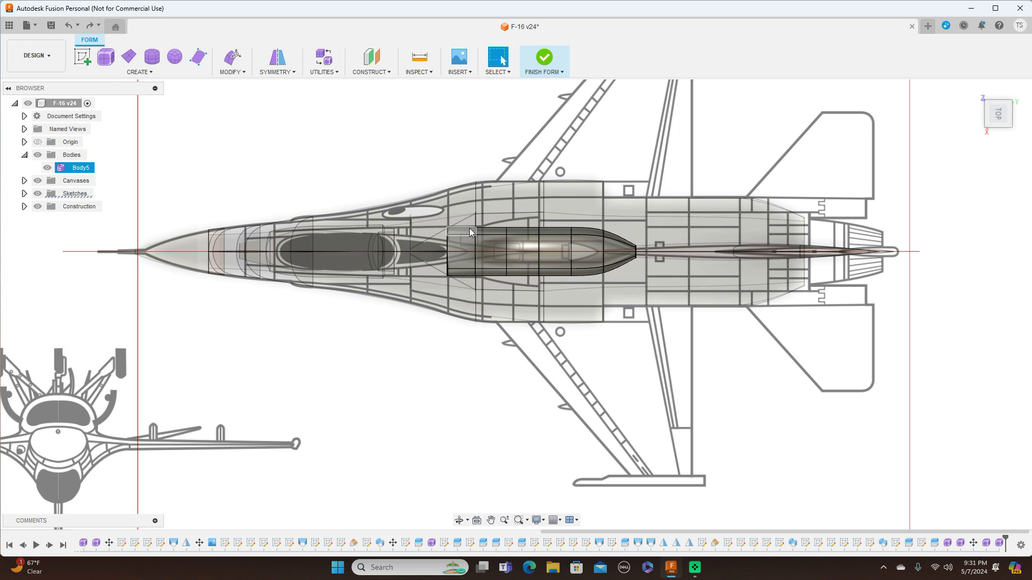
Move the canopy body 500 mm forward so it sits over the cockpit in the top view.
mouse_move(442, 282)
left_mouse_down()
mouse_move(618, 304)
mouse_move(666, 258)
mouse_move(610, 176)
left_mouse_up()
right_click(575, 120)
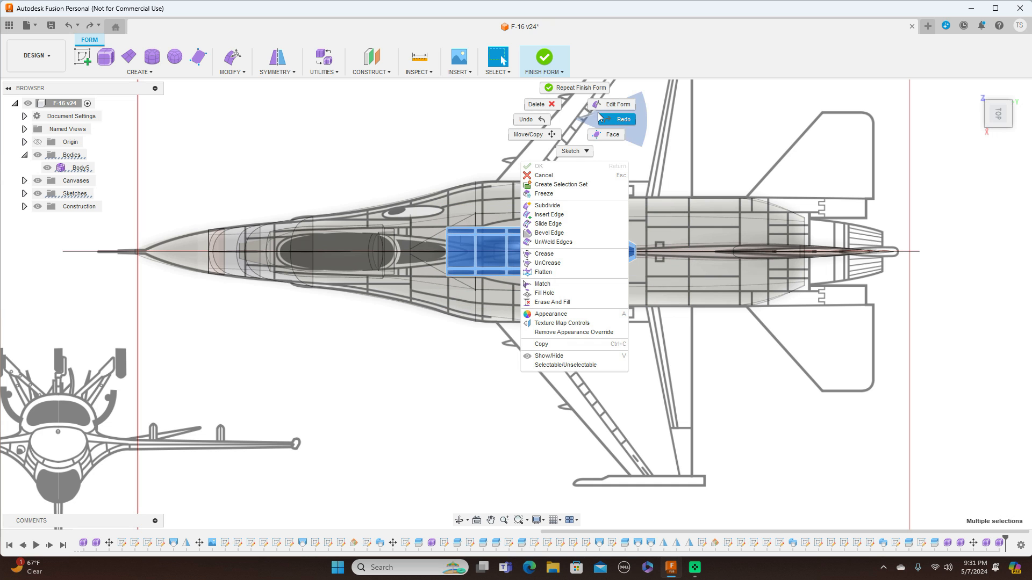
left_click(527, 135)
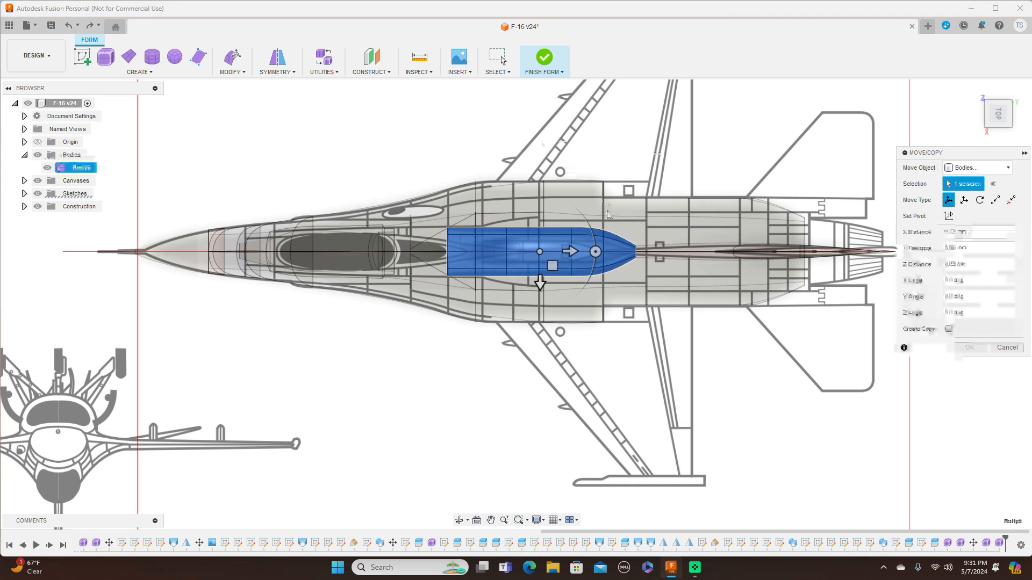
left_click_drag(571, 251, 392, 246)
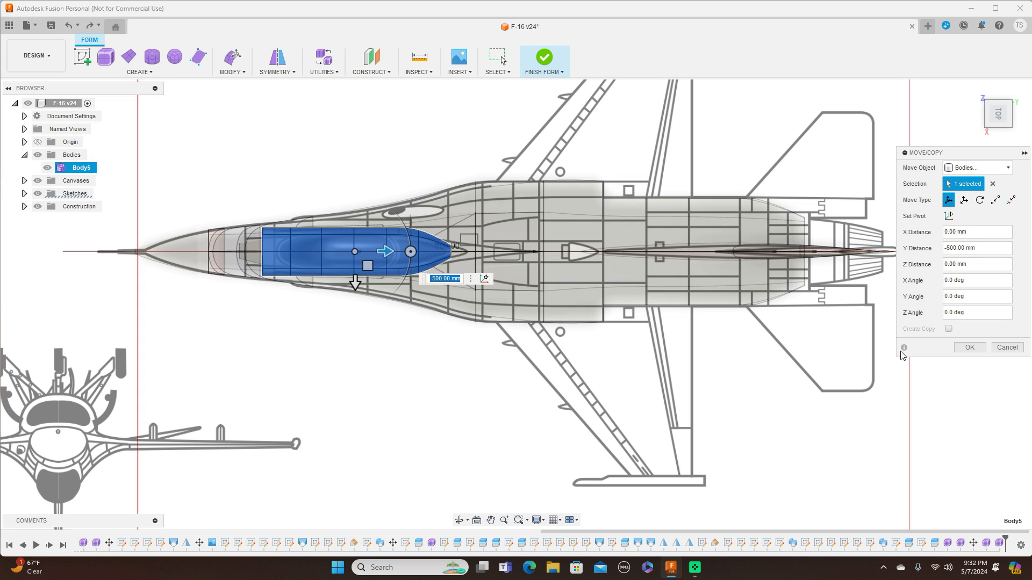
left_click(968, 347)
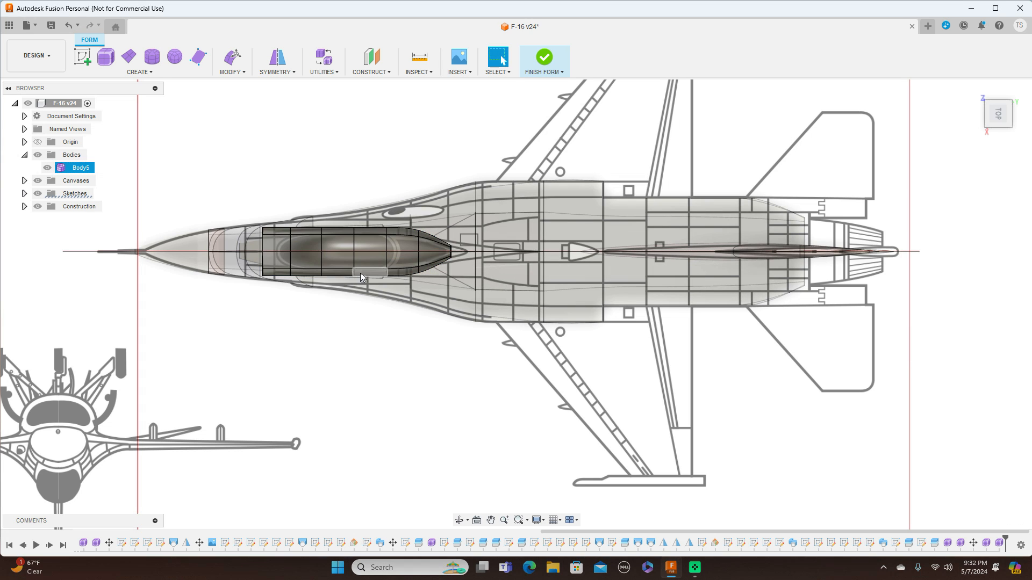
Narrow the canopy's frontmost edge ring in the top view to fit the cockpit outline.
scroll(184, 229, "up", 2)
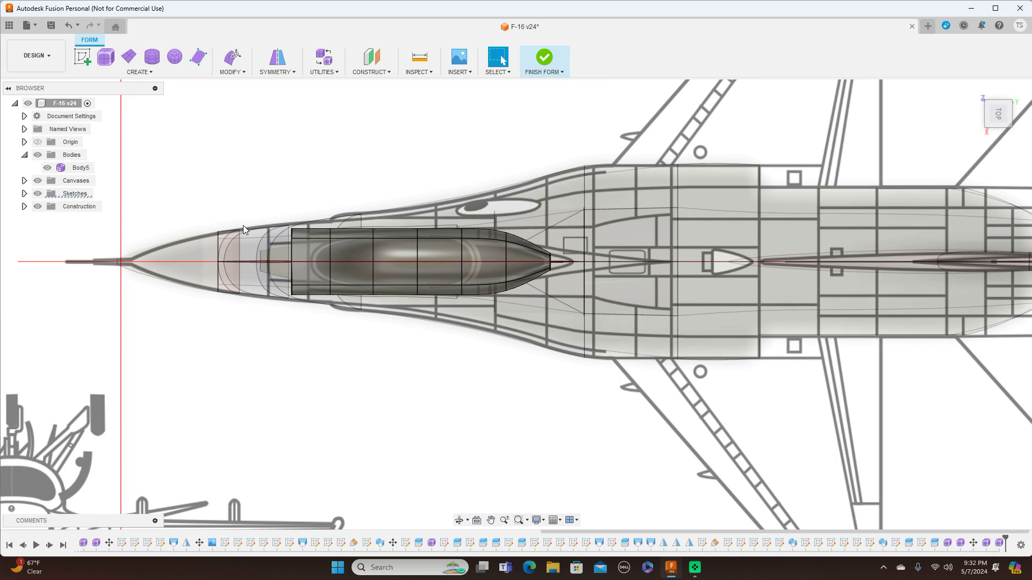
double_click(330, 256)
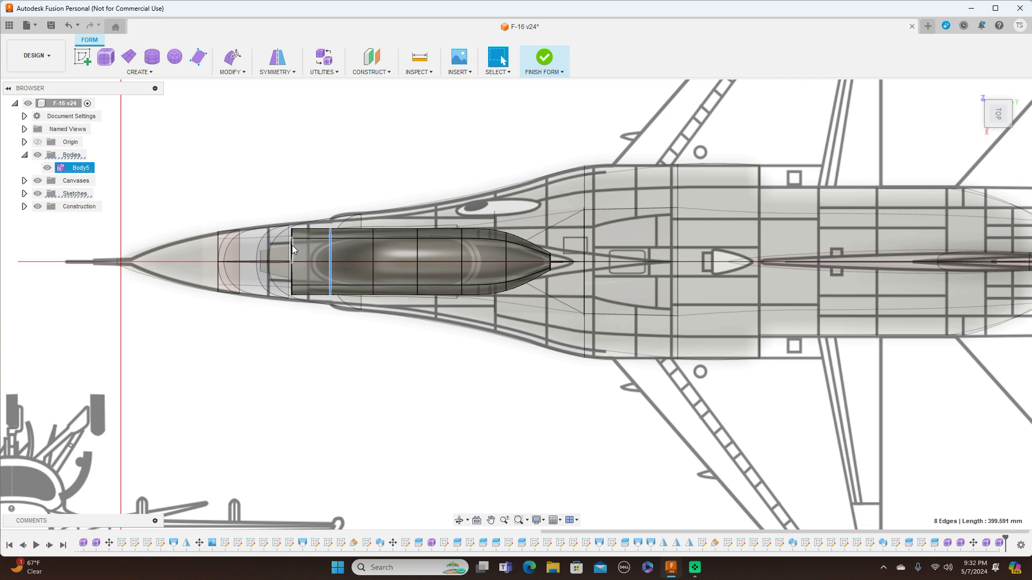
double_click(293, 249)
right_click(293, 250)
left_click(328, 231)
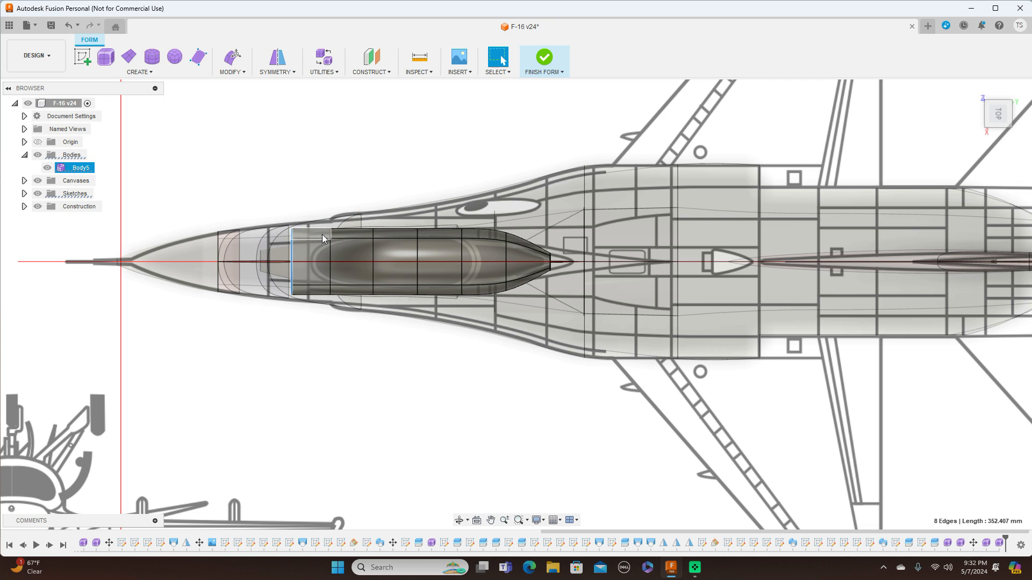
mouse_move(316, 287)
left_mouse_down()
mouse_move(304, 276)
mouse_move(314, 274)
left_mouse_up()
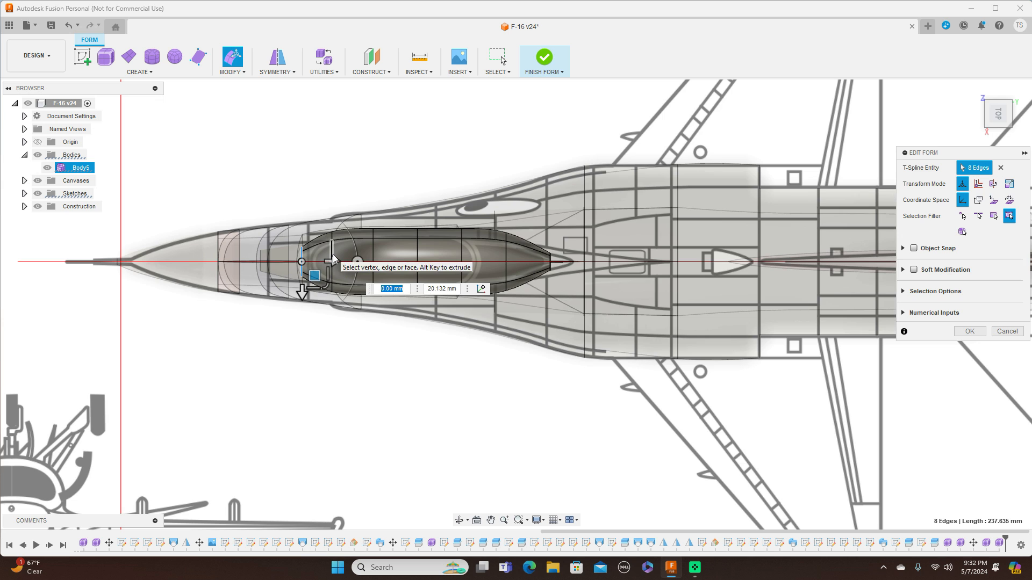
Scale the second edge ring from the front to about 0.632 to match the canopy width.
scroll(330, 261, "up", 4)
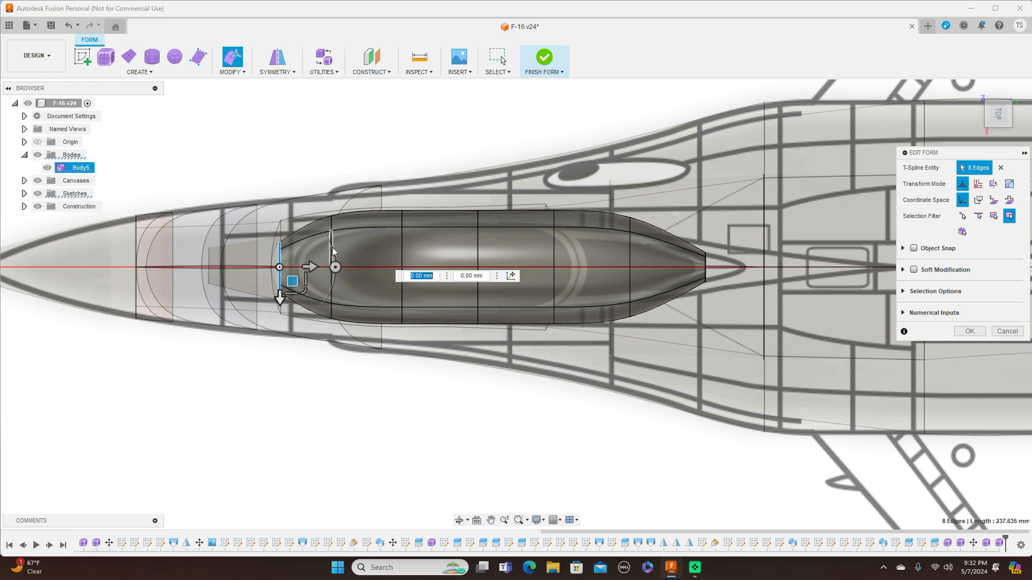
double_click(332, 251)
left_click_drag(355, 289, 352, 275)
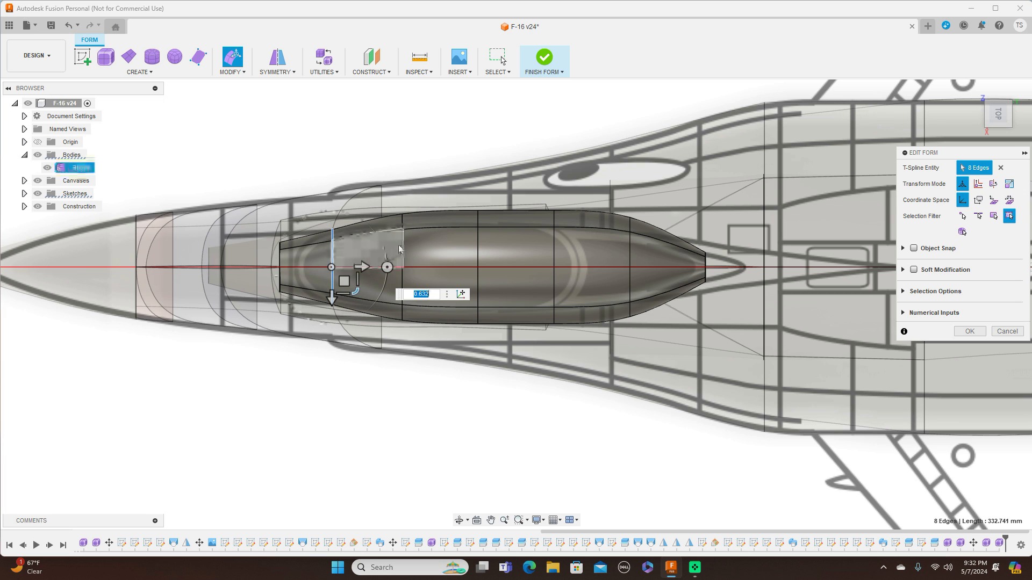
Scale the middle edge ring of the canopy to about 0.7 in the top view.
double_click(404, 251)
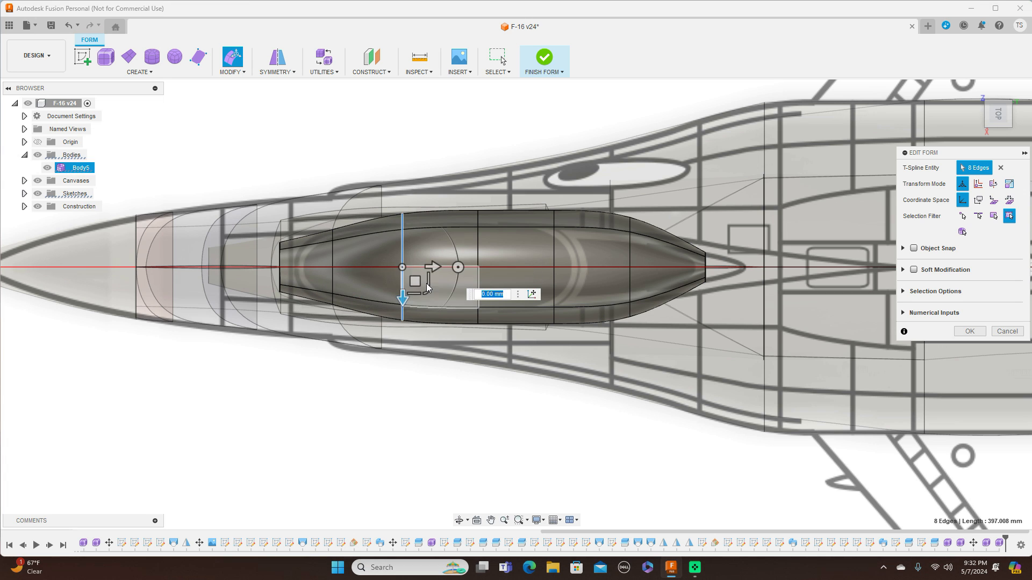
left_click_drag(427, 283, 427, 284)
double_click(478, 253)
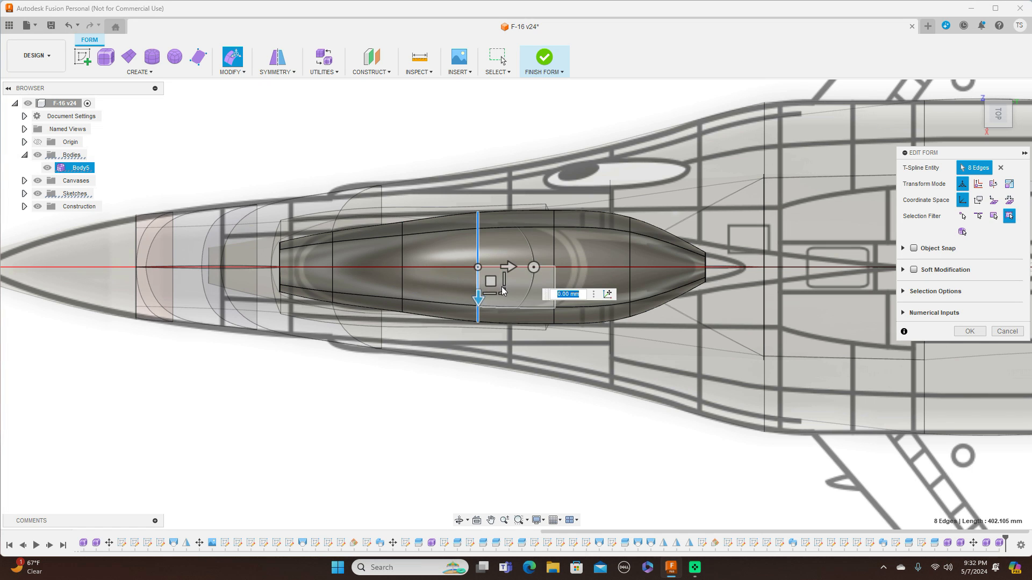
left_click_drag(502, 290, 500, 278)
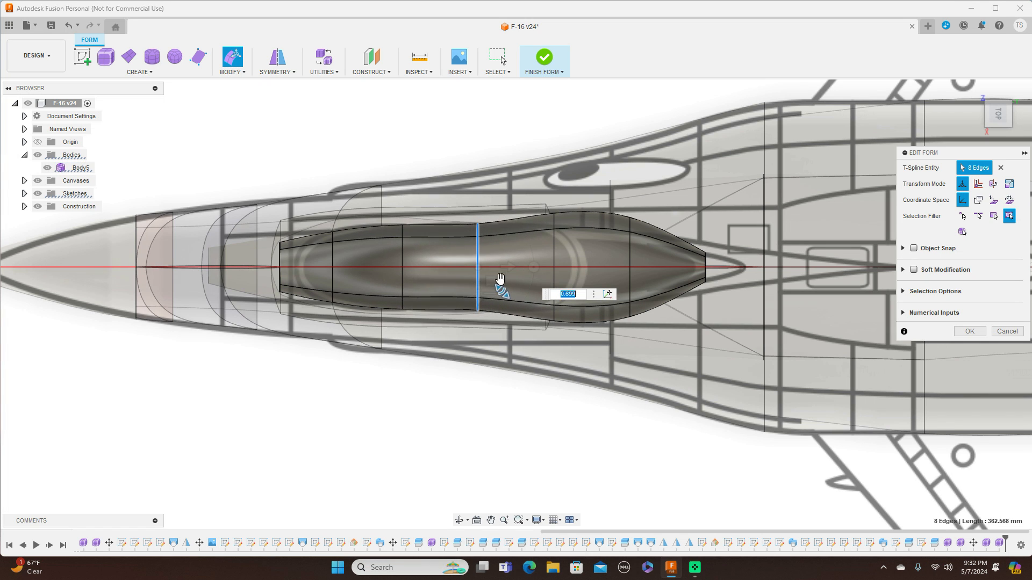
Scale the two rear edge rings to taper the canopy, the rearmost to about 0.652.
double_click(553, 238)
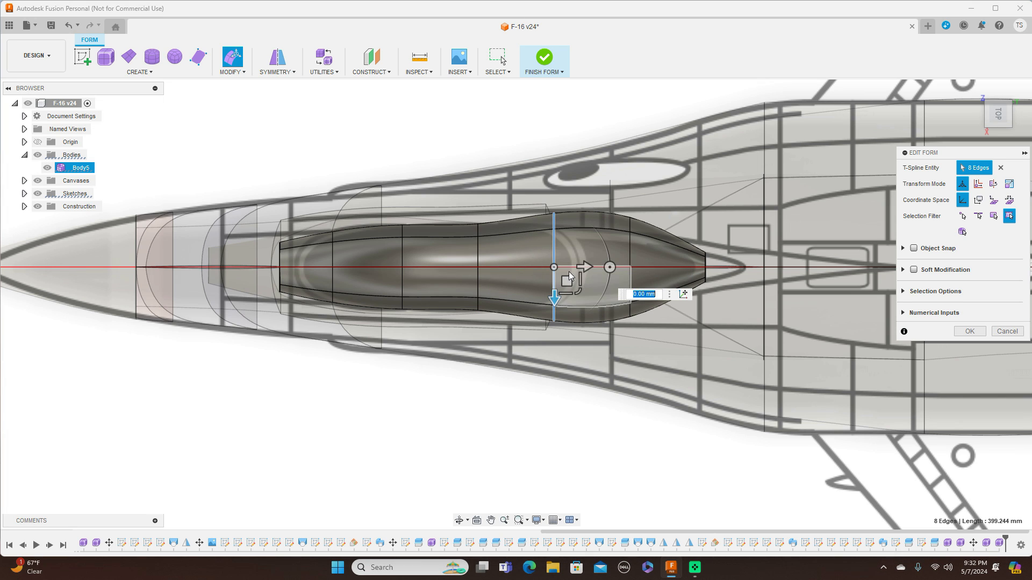
left_click_drag(569, 277, 578, 288)
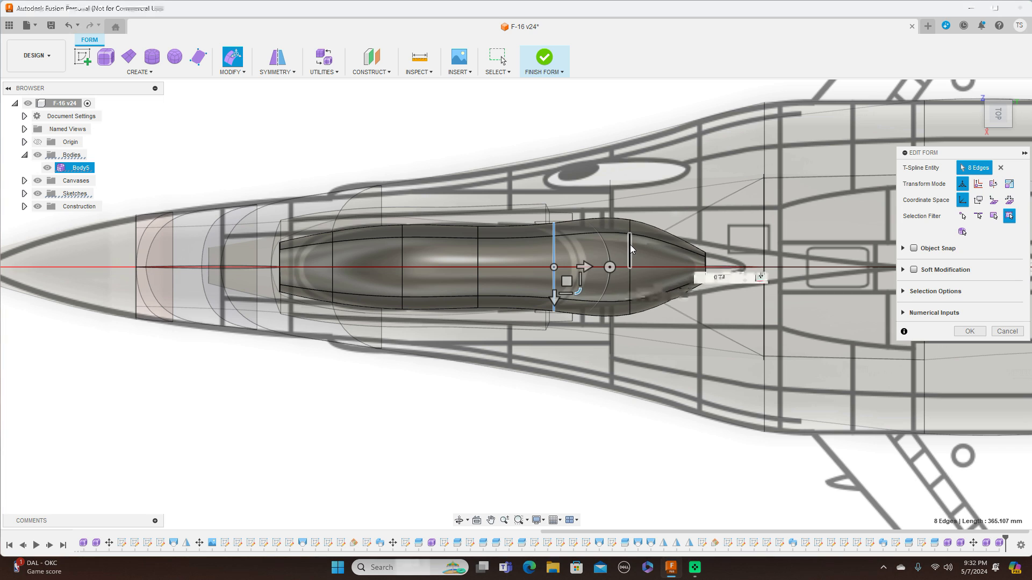
double_click(631, 248)
left_click_drag(648, 284, 642, 280)
Widen the middle edge ring again by scaling it to about 1.101.
left_click(478, 259)
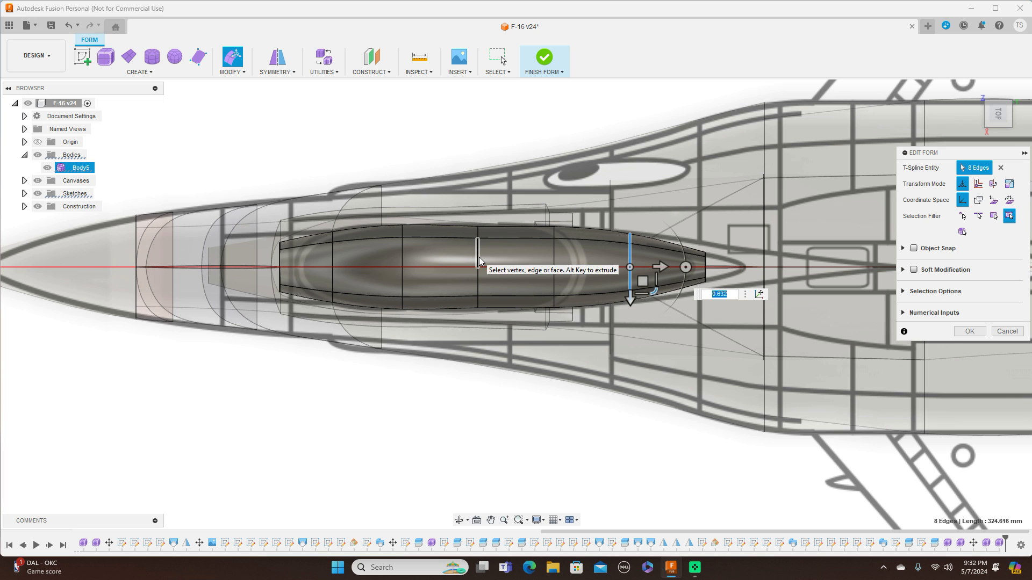
double_click(479, 258)
left_click_drag(501, 292, 504, 293)
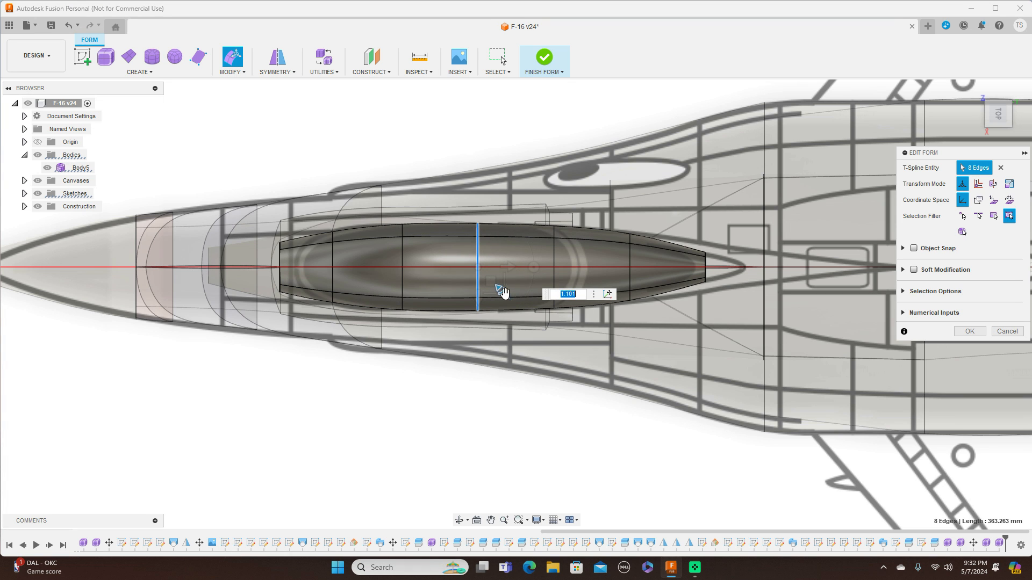
Scale the canopy's tail tip ring to about 0.5 to narrow the rear point.
scroll(710, 265, "up", 3)
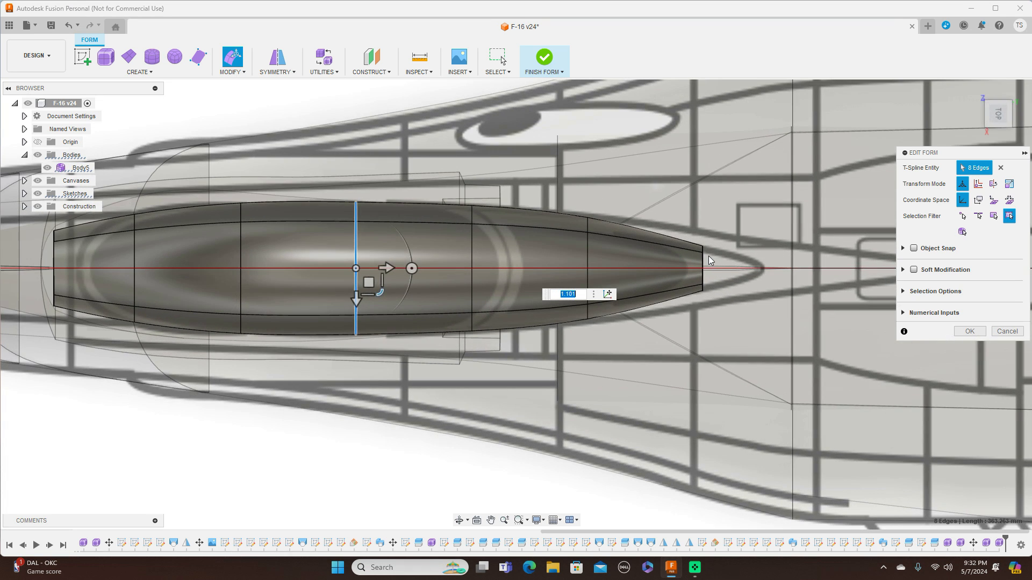
double_click(704, 263)
left_click_drag(719, 281, 775, 278)
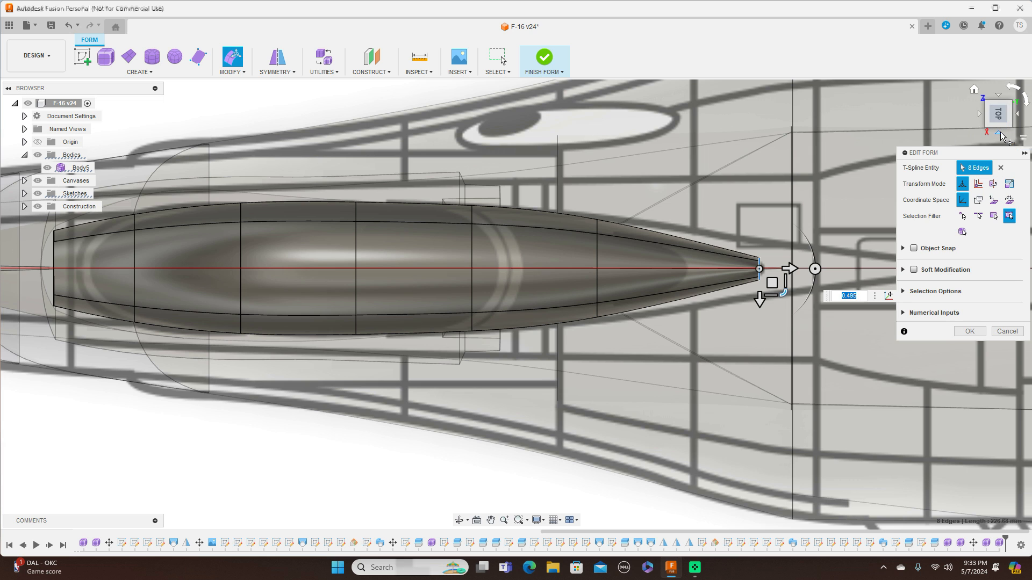
Review the canopy shape in the side and front views and confirm the form edits.
left_click(978, 111)
scroll(715, 217, "down", 8)
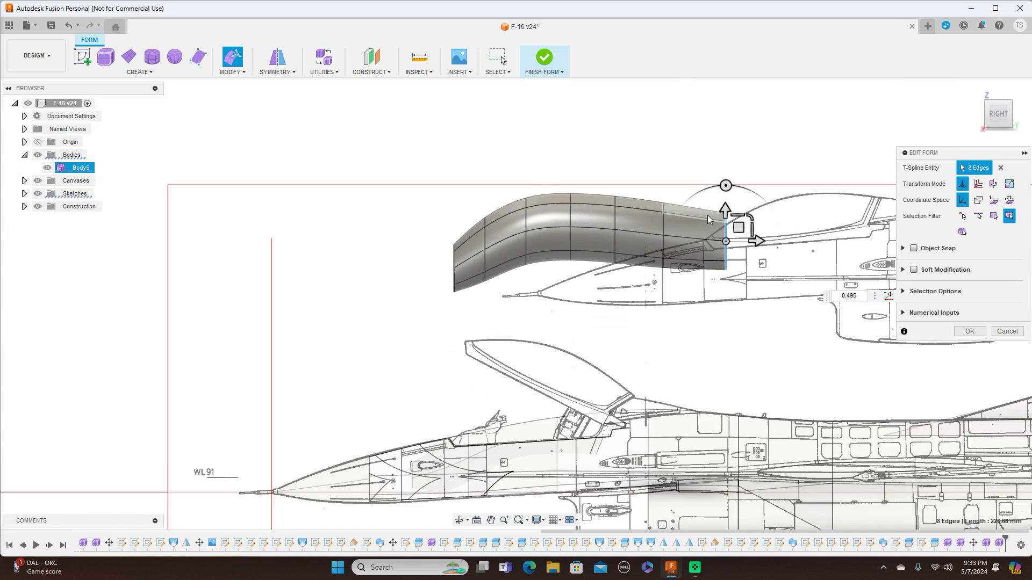
middle_click_drag(783, 289, 652, 234)
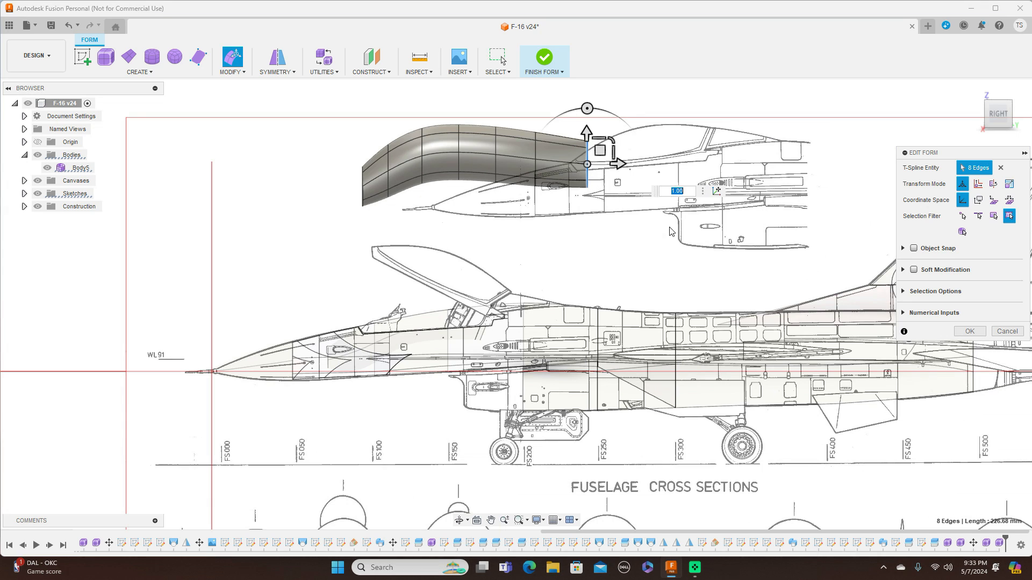
left_click(979, 113)
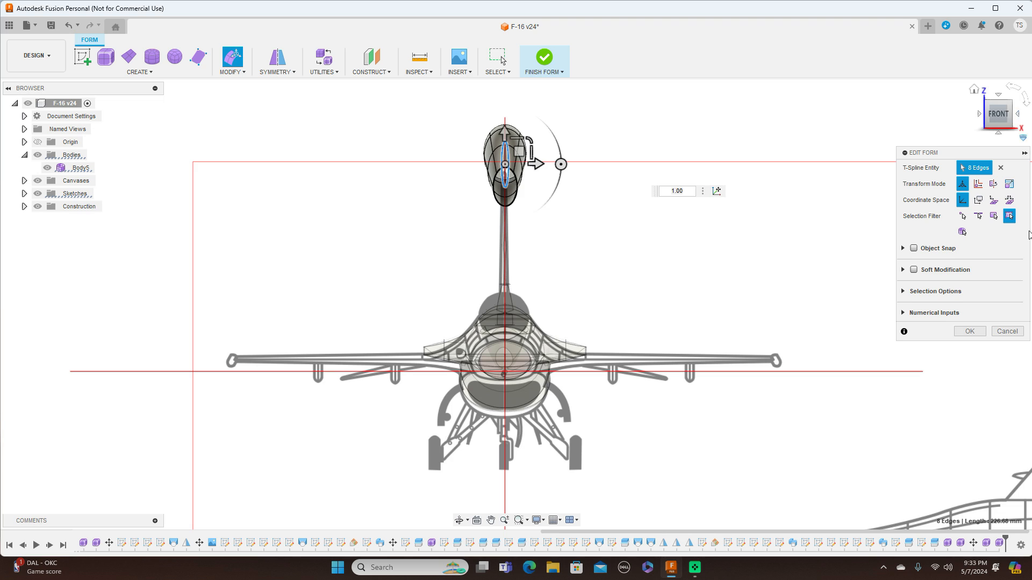
left_click(980, 332)
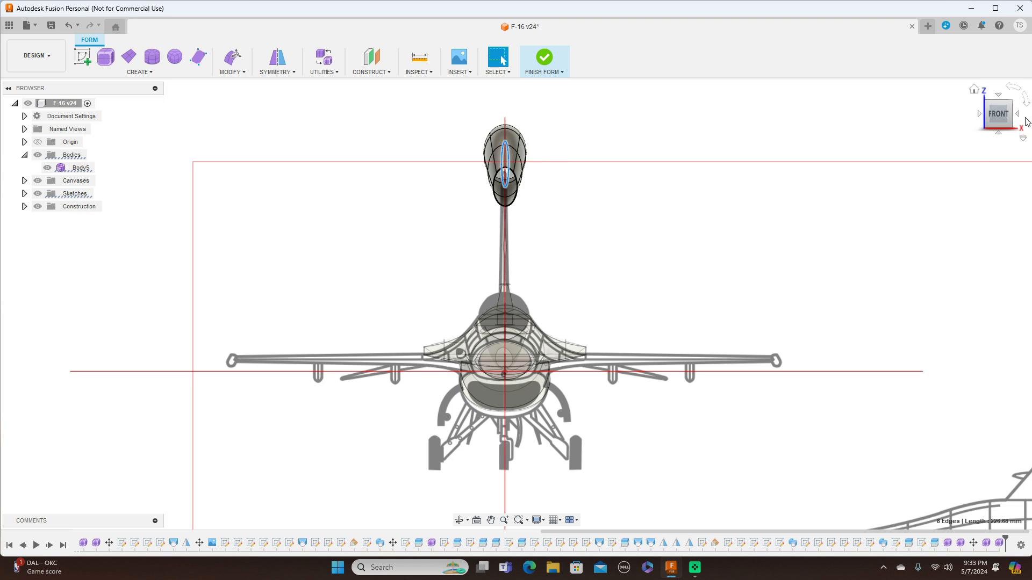
In the side view, move the canopy body 400 mm down onto the cockpit outline.
left_click(1017, 116)
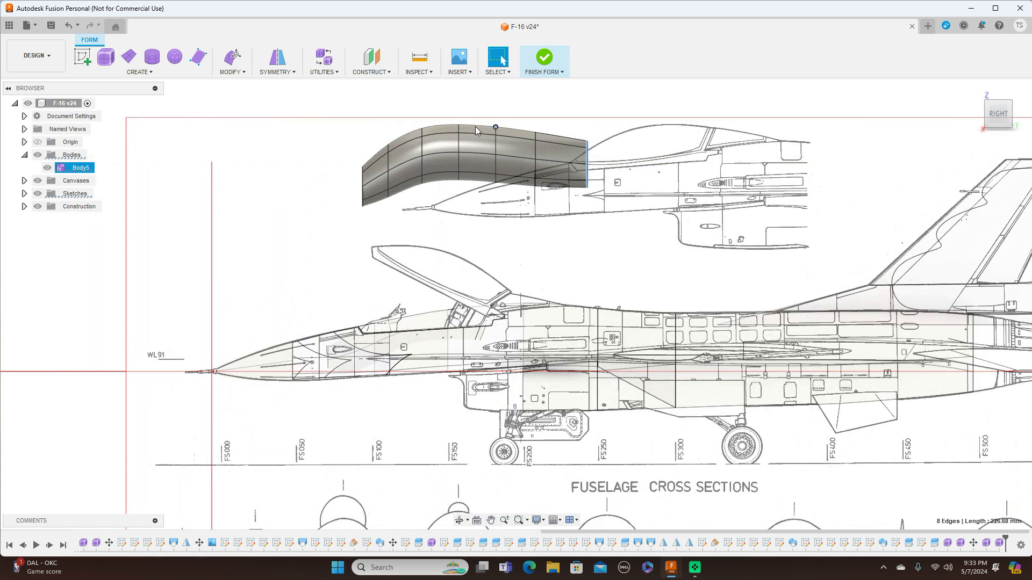
left_click_drag(345, 95, 670, 302)
right_click(694, 196)
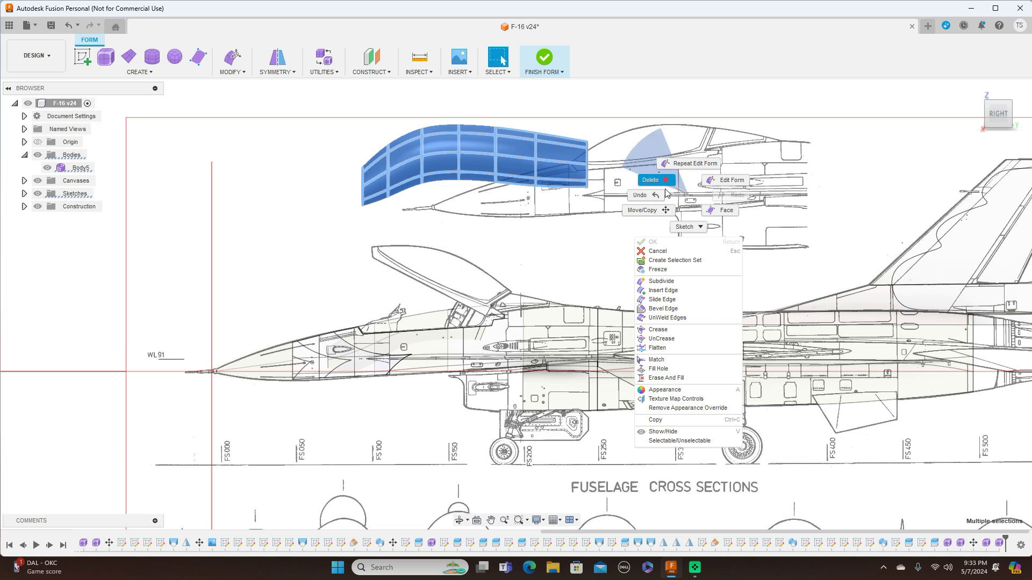
left_click(644, 211)
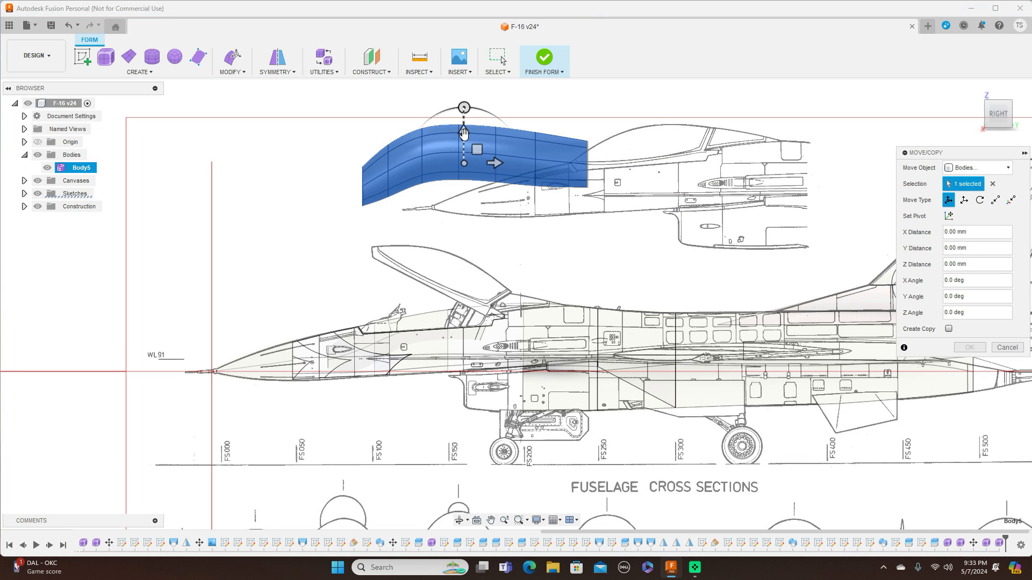
left_click_drag(466, 135, 487, 304)
Nudge the canopy body about 24 mm forward and 10 mm up to align it with the cockpit, then confirm the move.
scroll(487, 301, "up", 2)
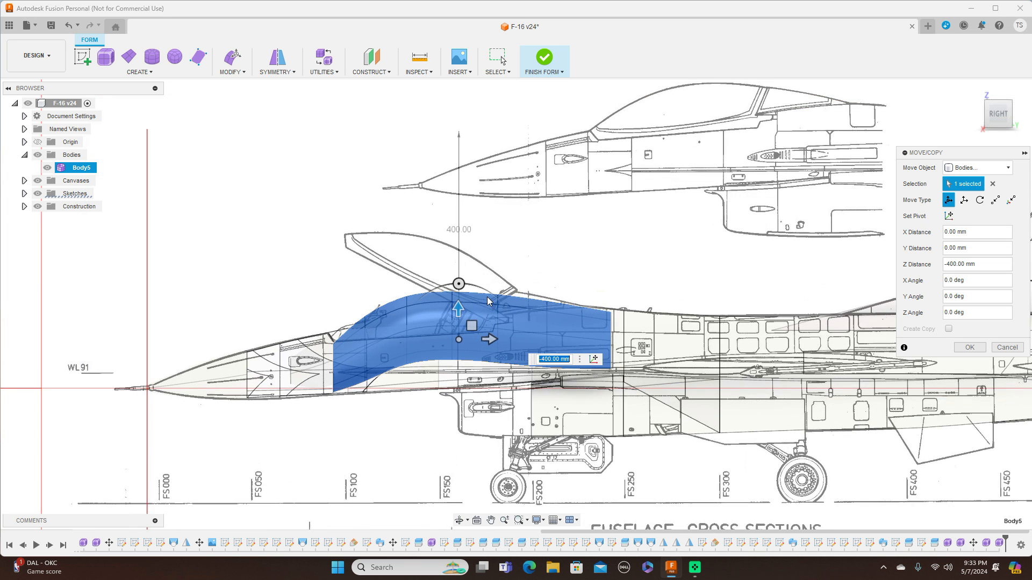
scroll(492, 280, "up", 2)
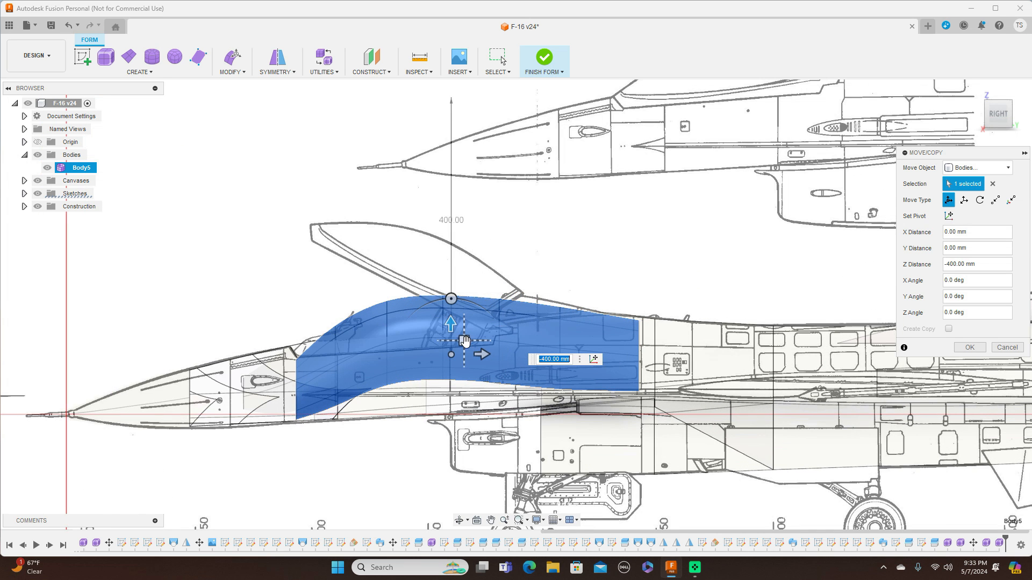
left_click_drag(465, 341, 449, 336)
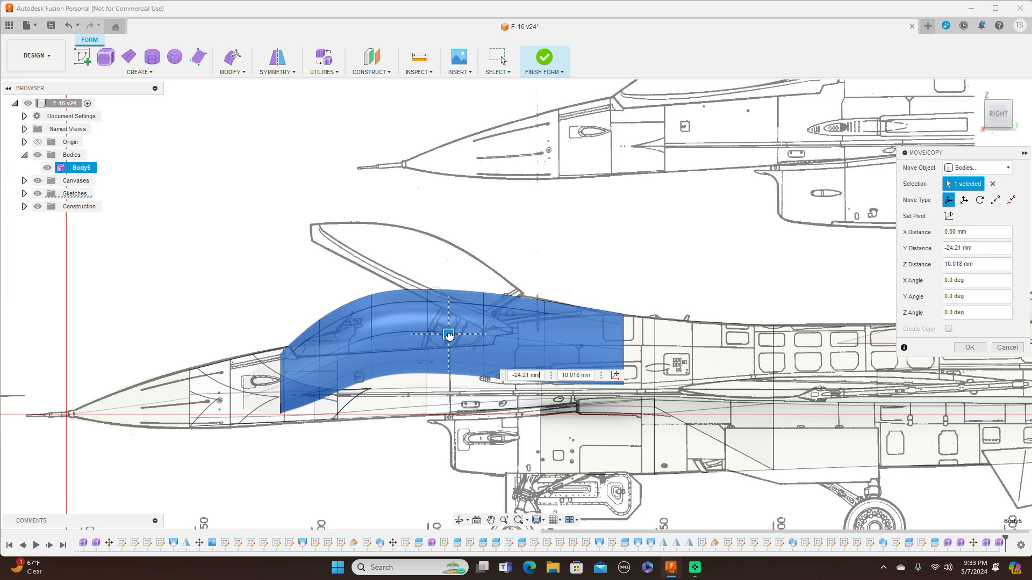
left_click_drag(449, 334, 449, 334)
left_click(998, 96)
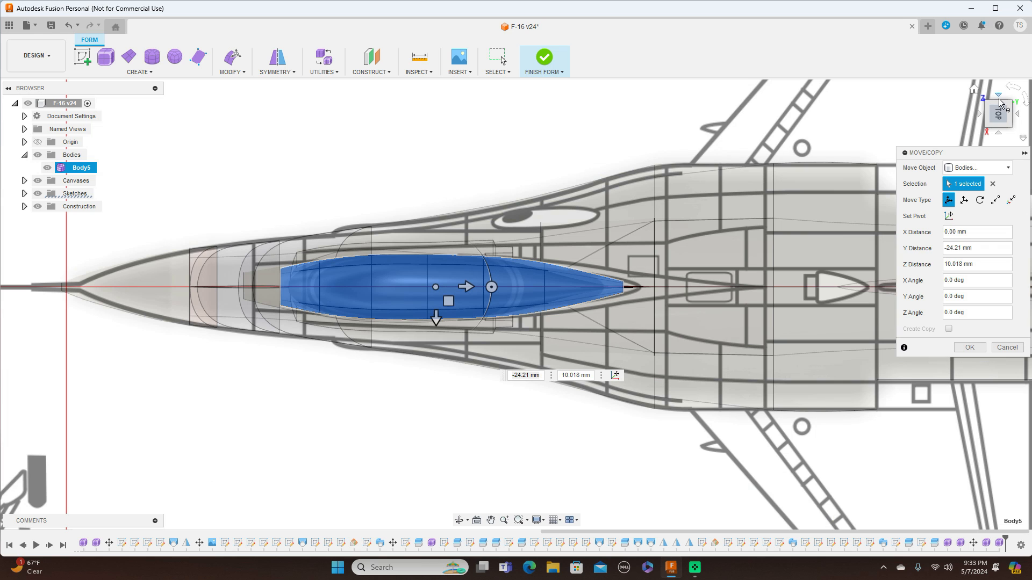
left_click(999, 134)
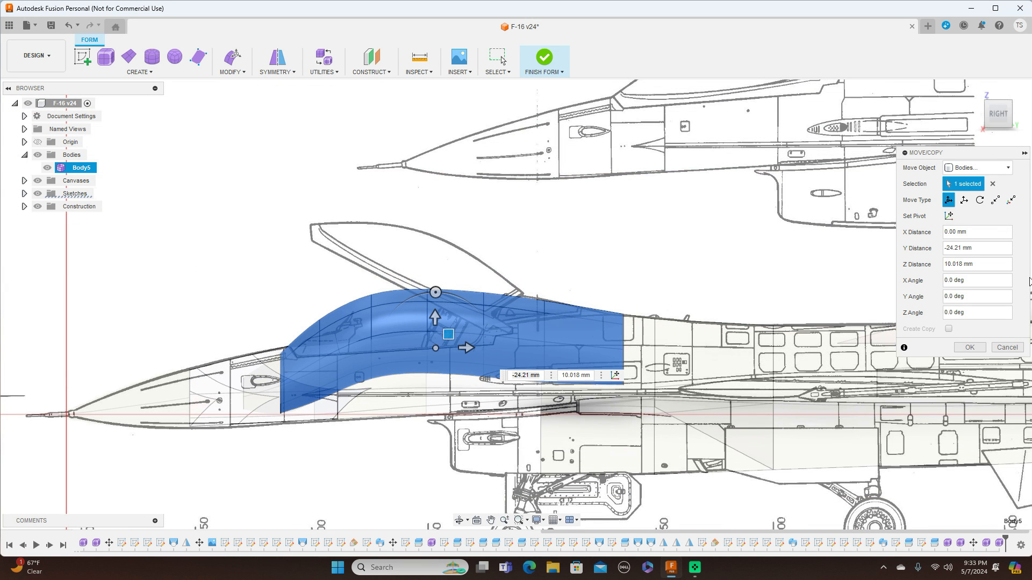
left_click(969, 348)
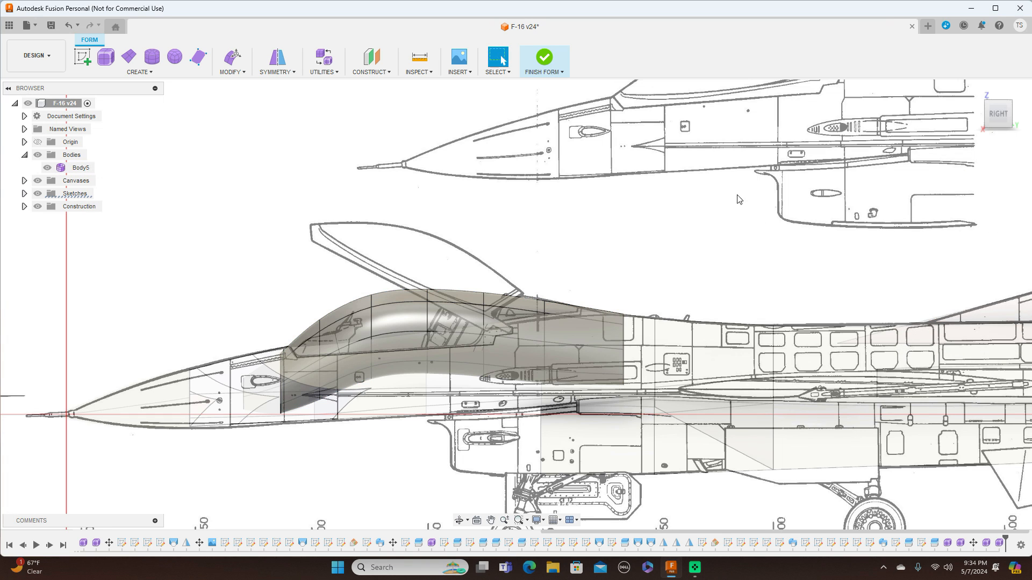
Finish the form and hide the reference canvases.
left_click(558, 74)
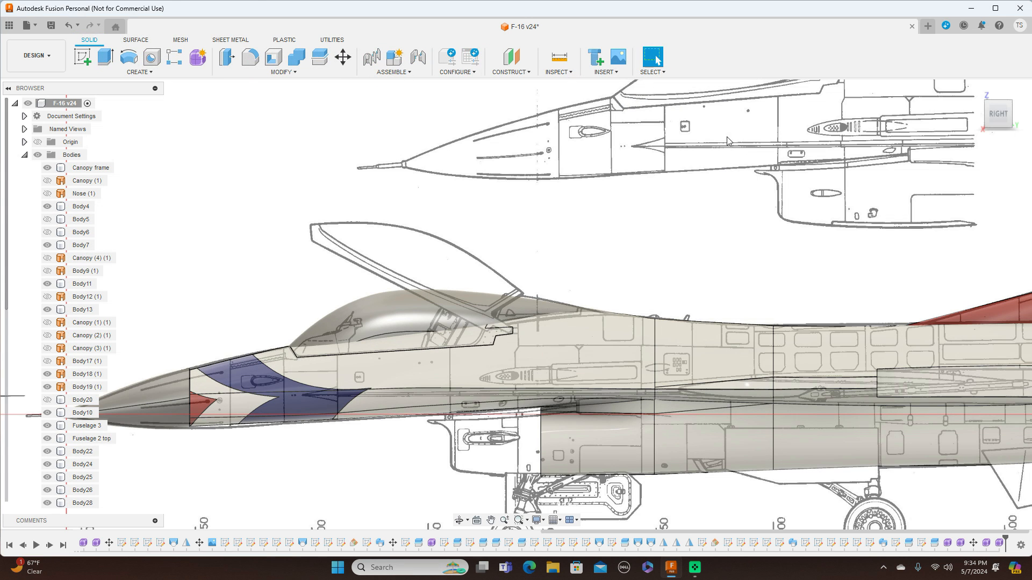
scroll(717, 185, "down", 3)
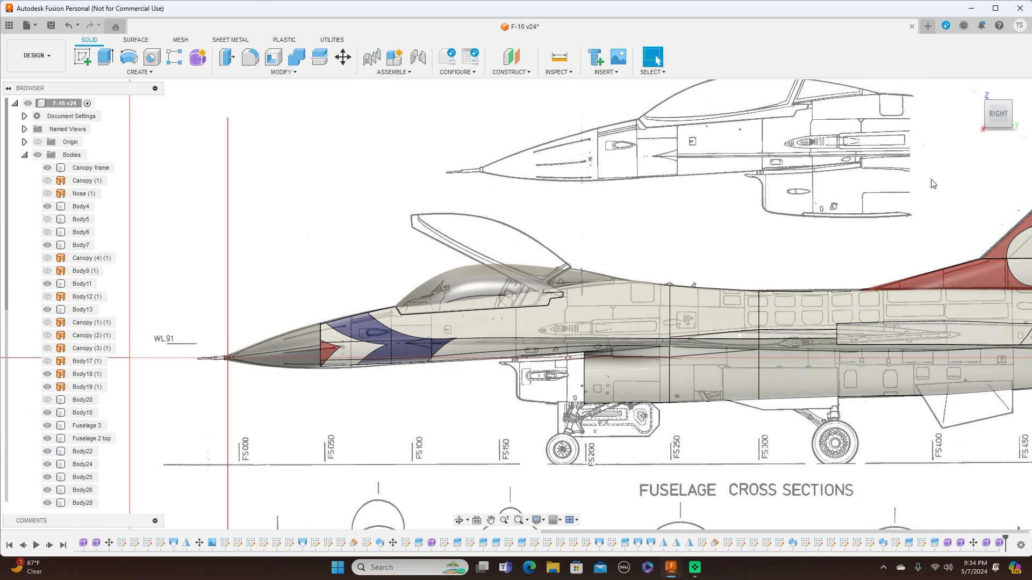
left_click(989, 121)
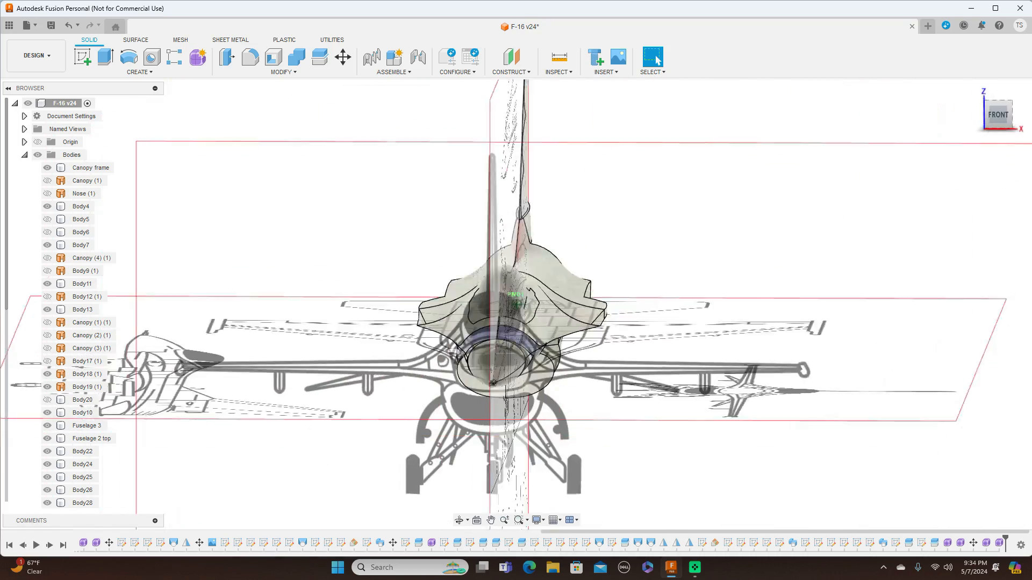
left_click_drag(998, 114, 936, 114)
left_click(991, 119)
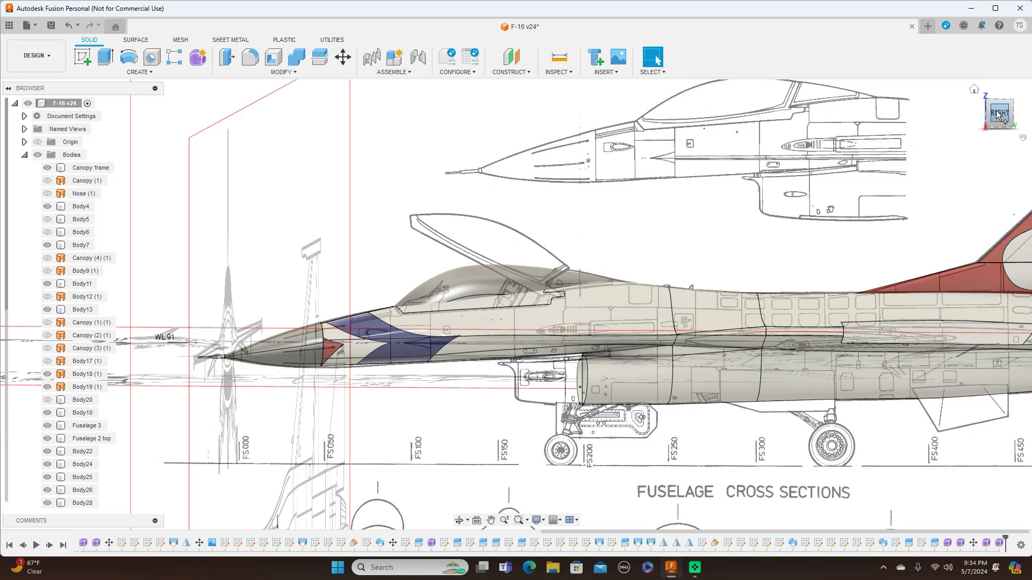
left_click(998, 115)
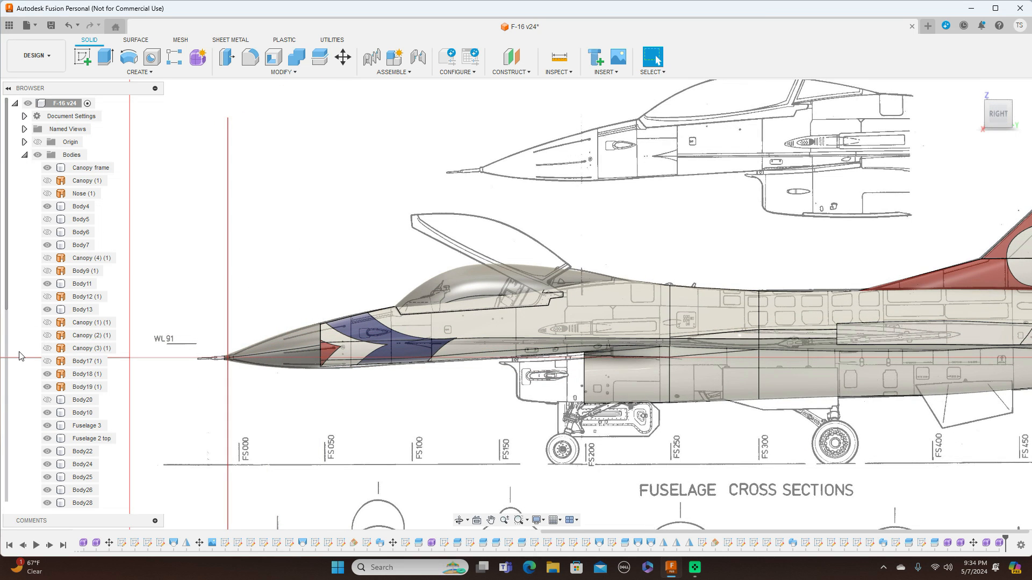
scroll(8, 368, "down", 1)
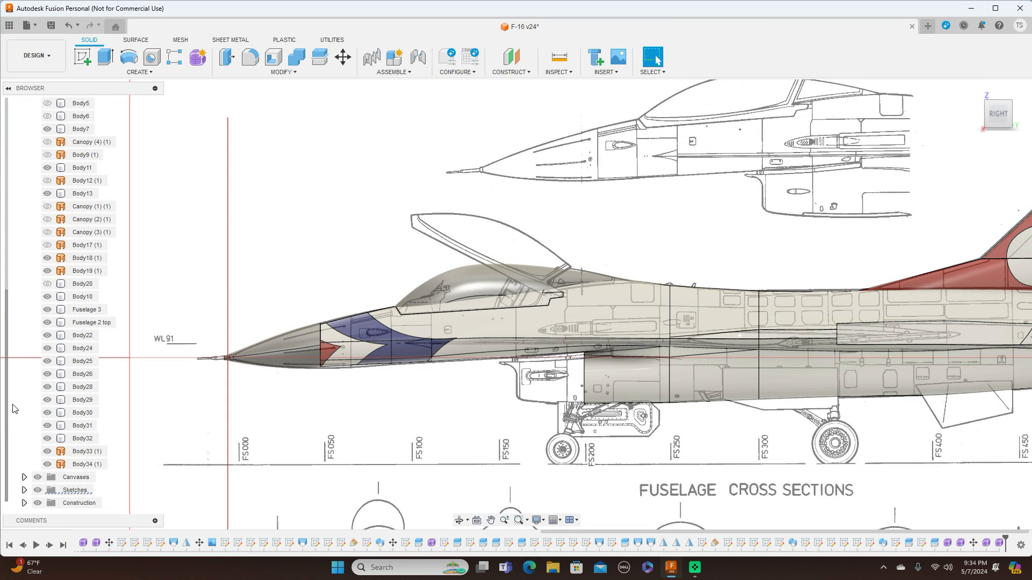
left_click(37, 477)
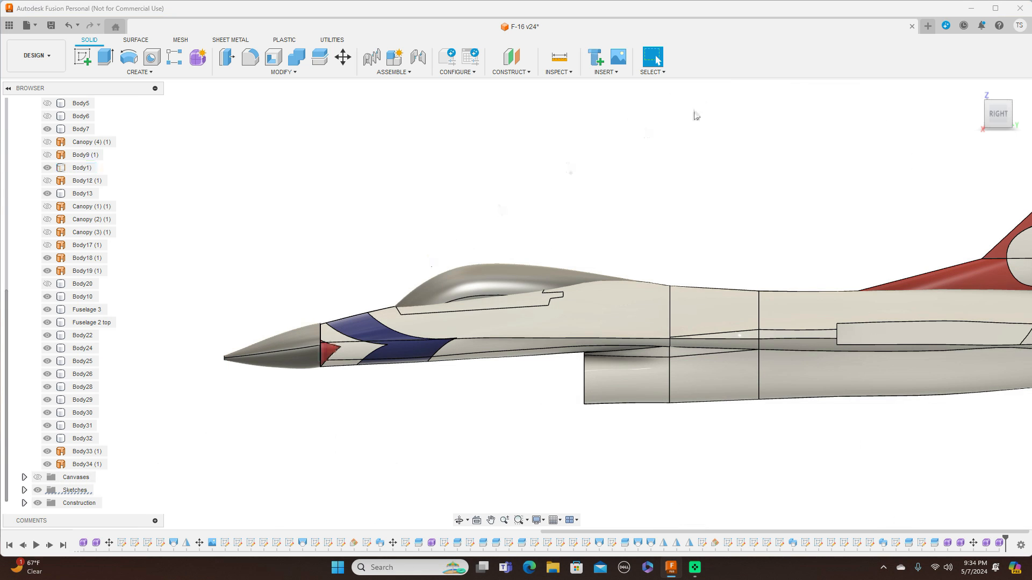
Review the finished fuselage and canopy from the side, front and top views.
mouse_move(998, 111)
left_mouse_down()
mouse_move(1001, 207)
mouse_move(998, 111)
left_mouse_up()
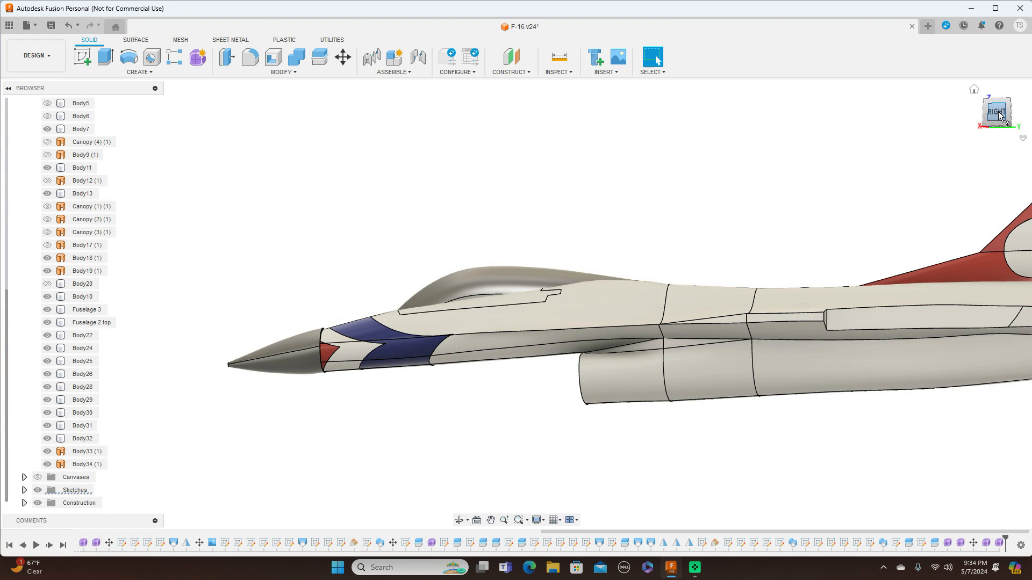
left_click(998, 111)
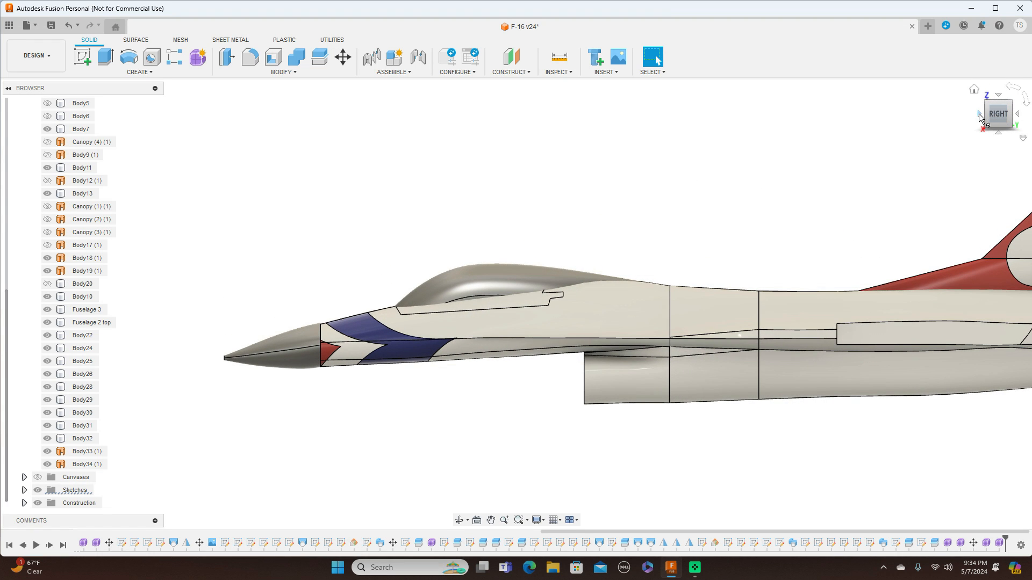
left_click(979, 114)
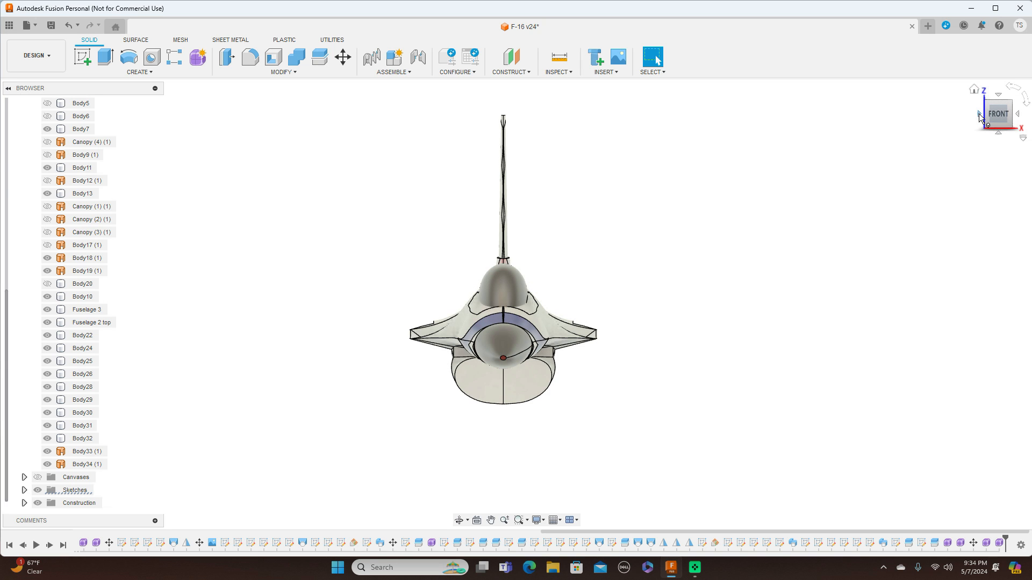
left_click(1018, 116)
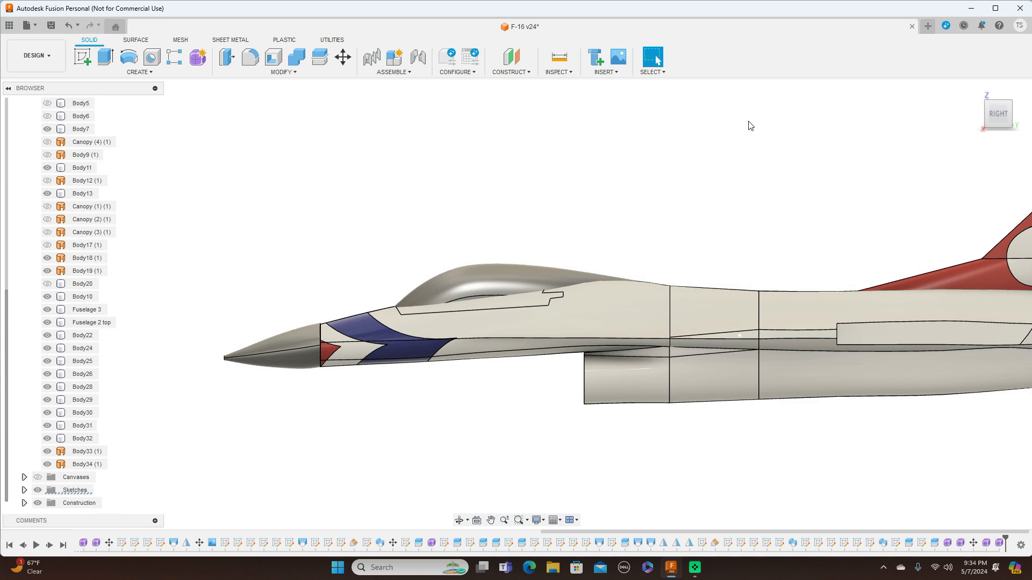
scroll(622, 199, "up", 3)
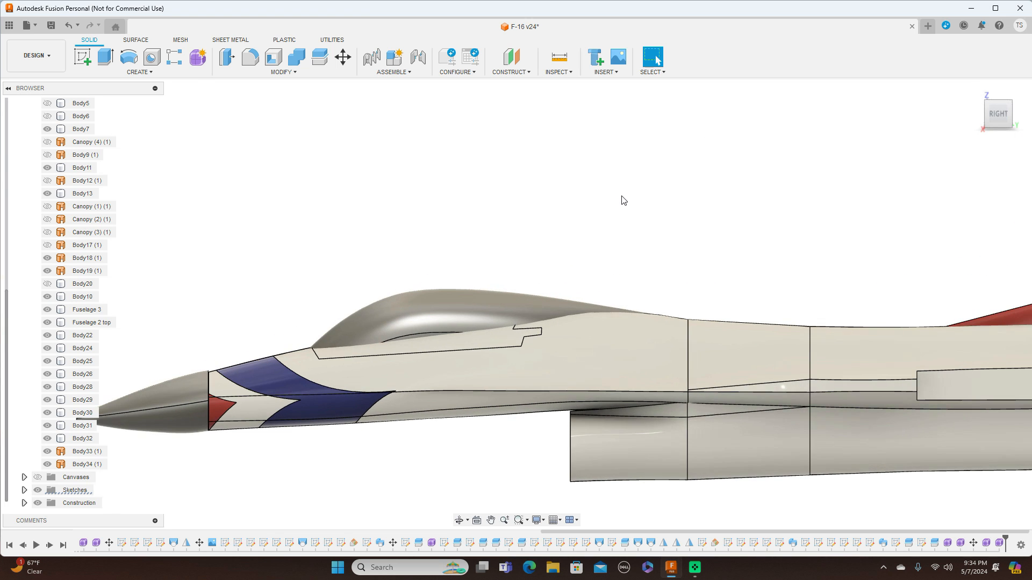
middle_click_drag(623, 200, 638, 129)
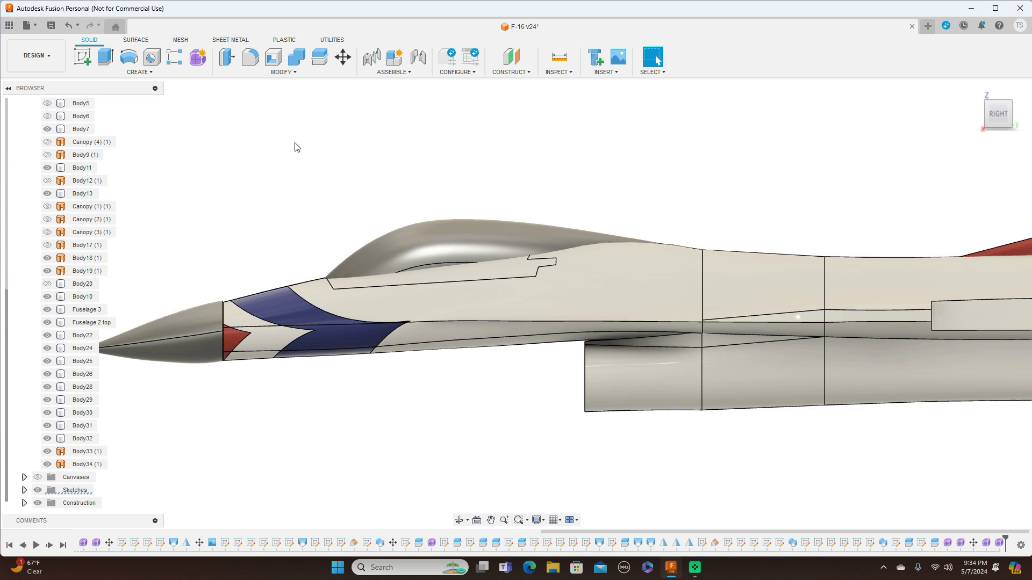
scroll(422, 405, "down", 4)
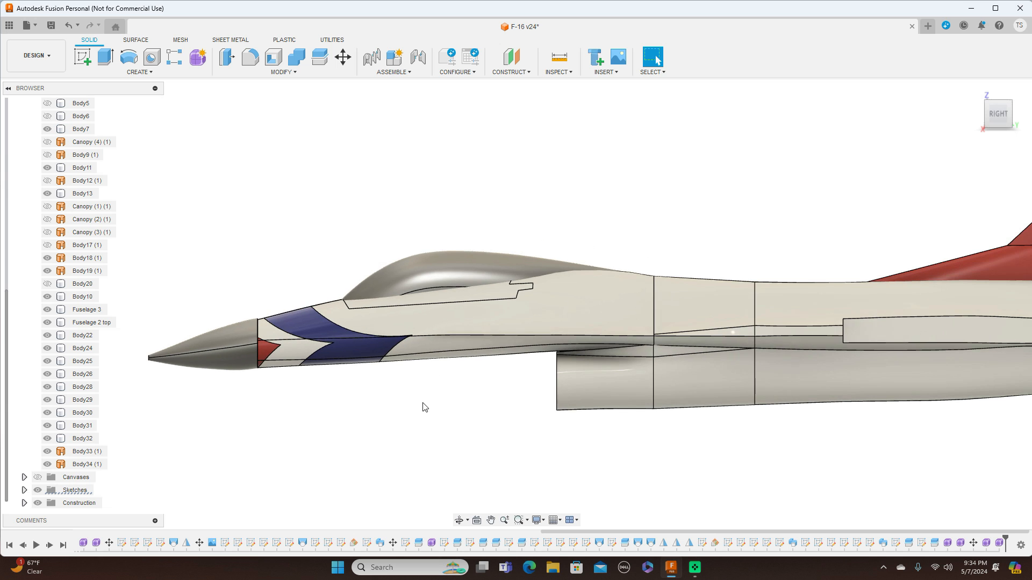
left_click(1001, 94)
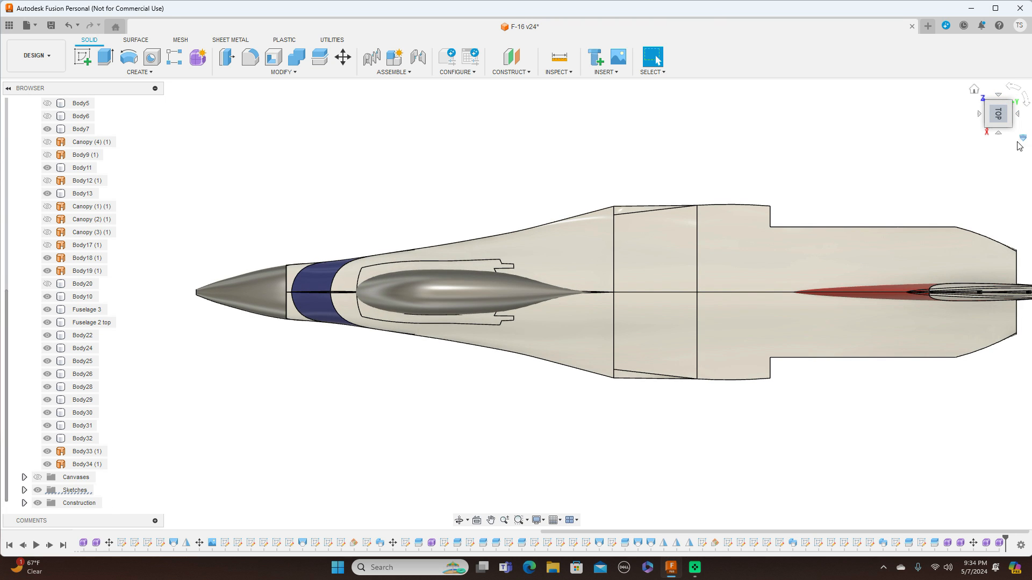
left_click(998, 133)
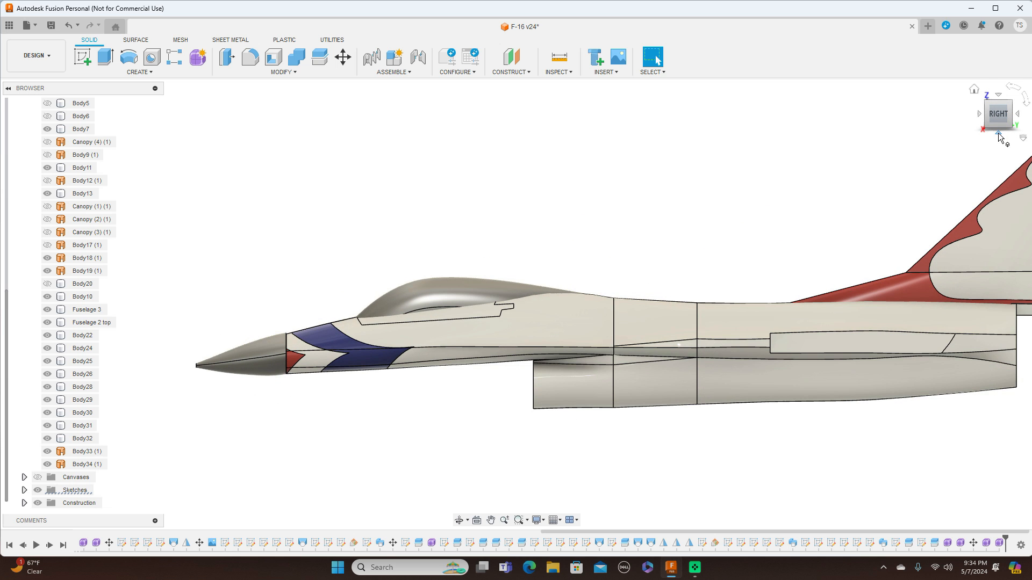
left_click(979, 113)
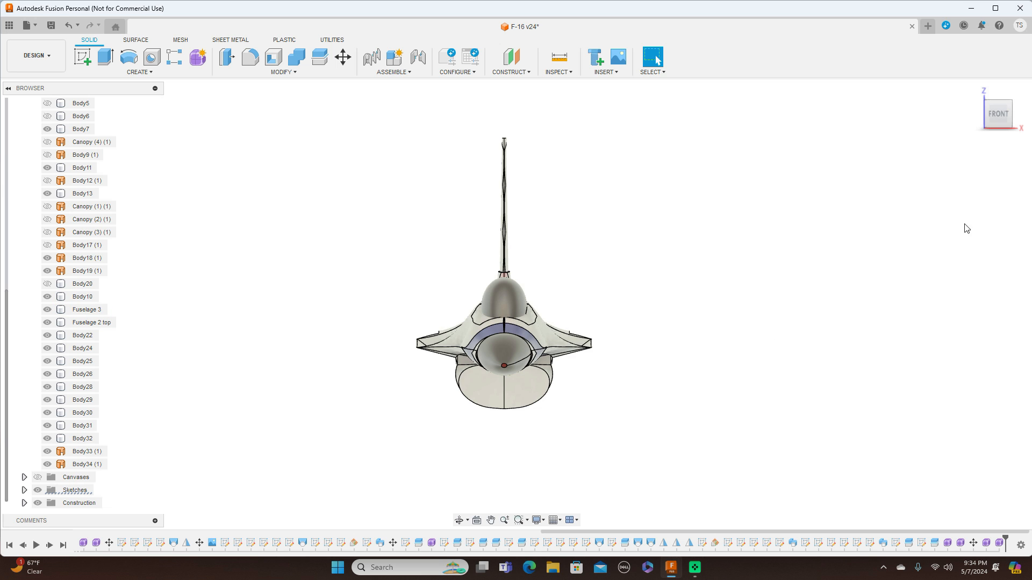
mouse_move(1018, 118)
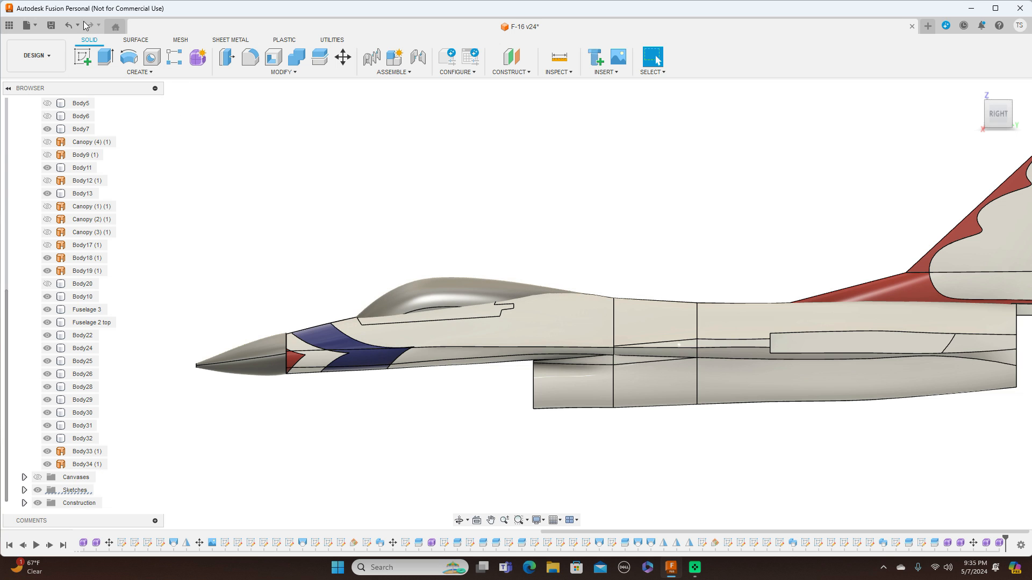
Undo the canvas hiding and the form finish to return to editing the canopy form.
left_click(68, 24)
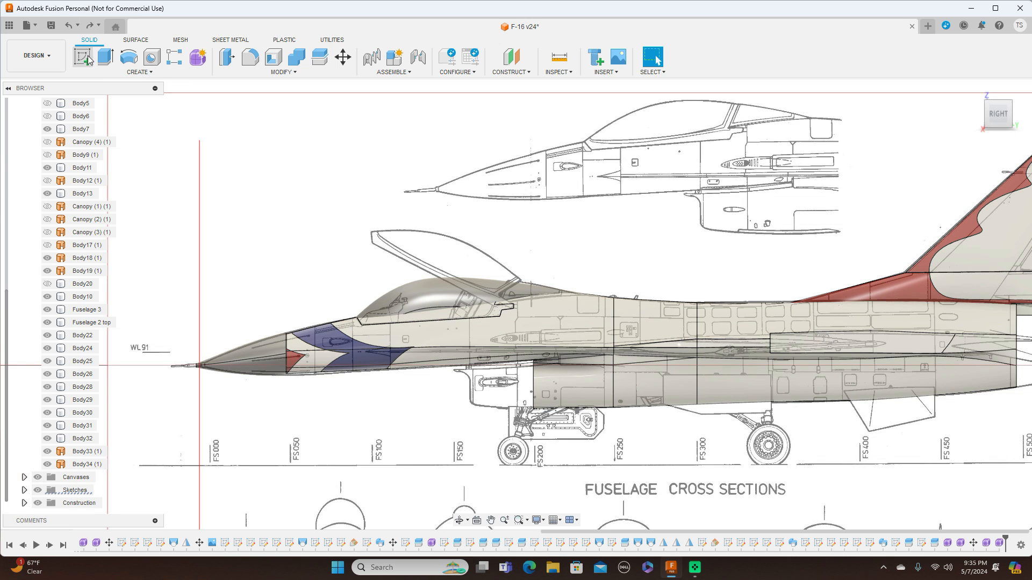
left_click(68, 25)
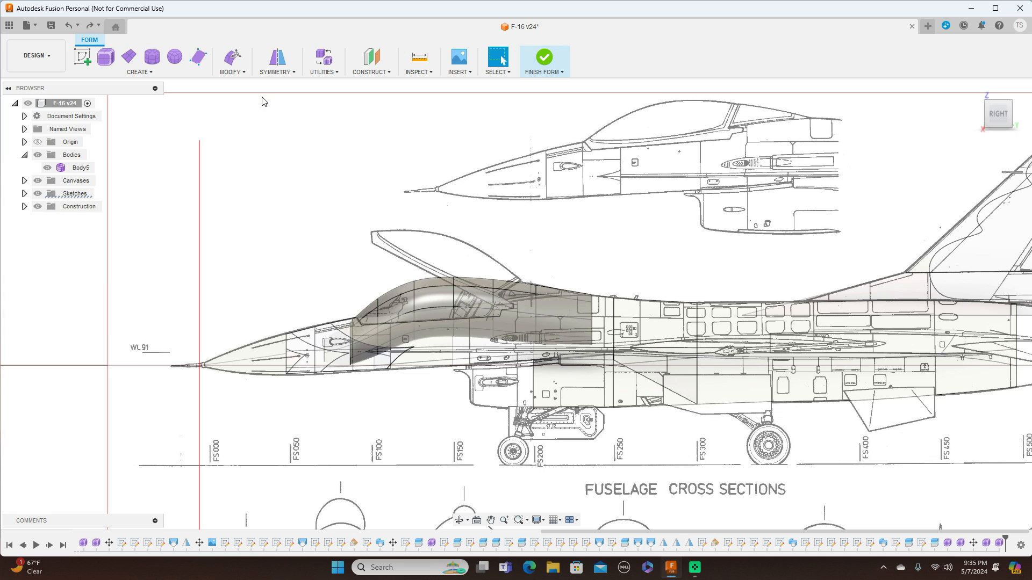
Select two mid-height side edges of the canopy and move them down about 11.5 mm with Edit Form.
scroll(376, 195, "up", 2)
middle_click_drag(487, 188, 443, 73)
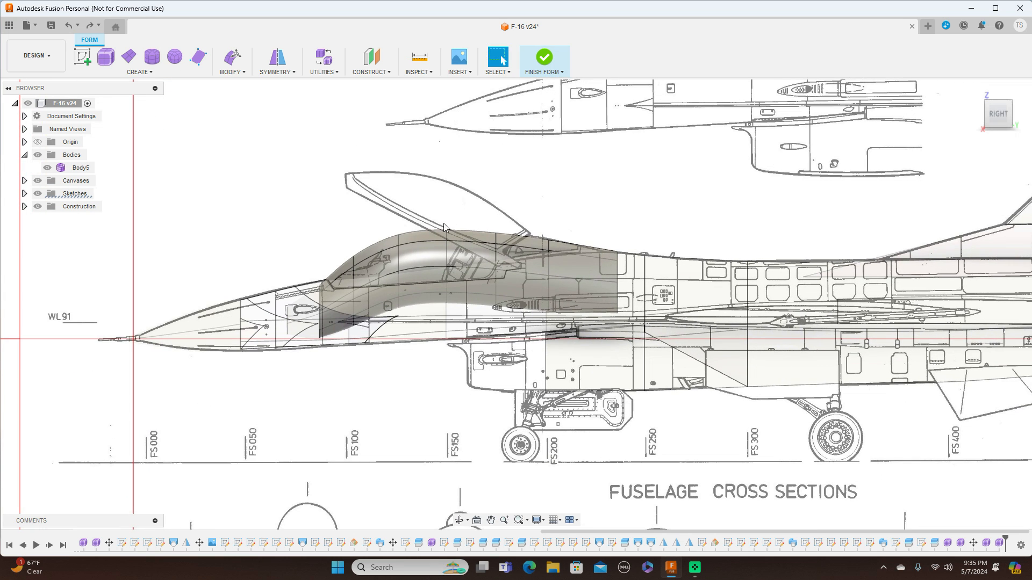
left_click(435, 270)
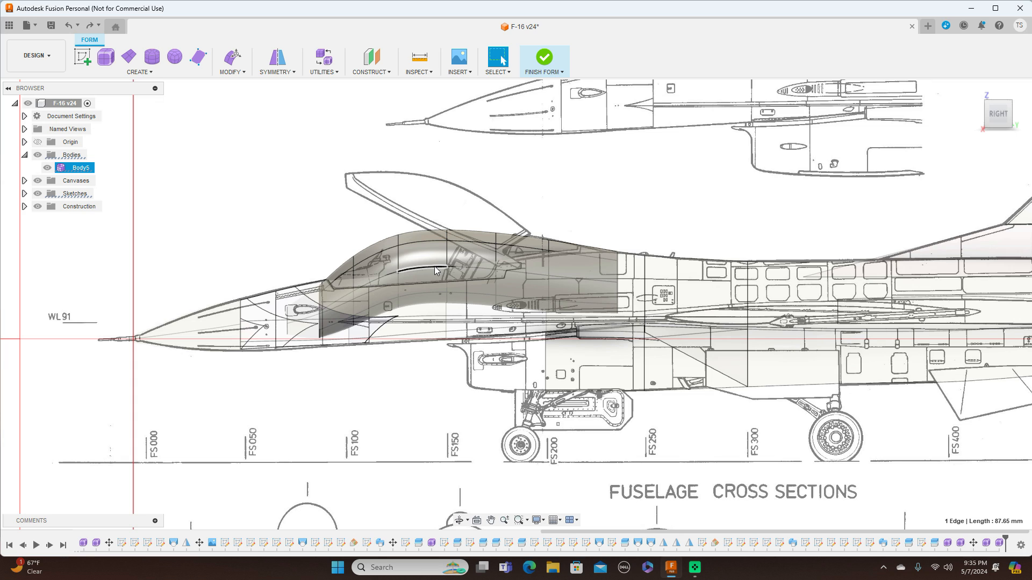
left_click(461, 272, "shift")
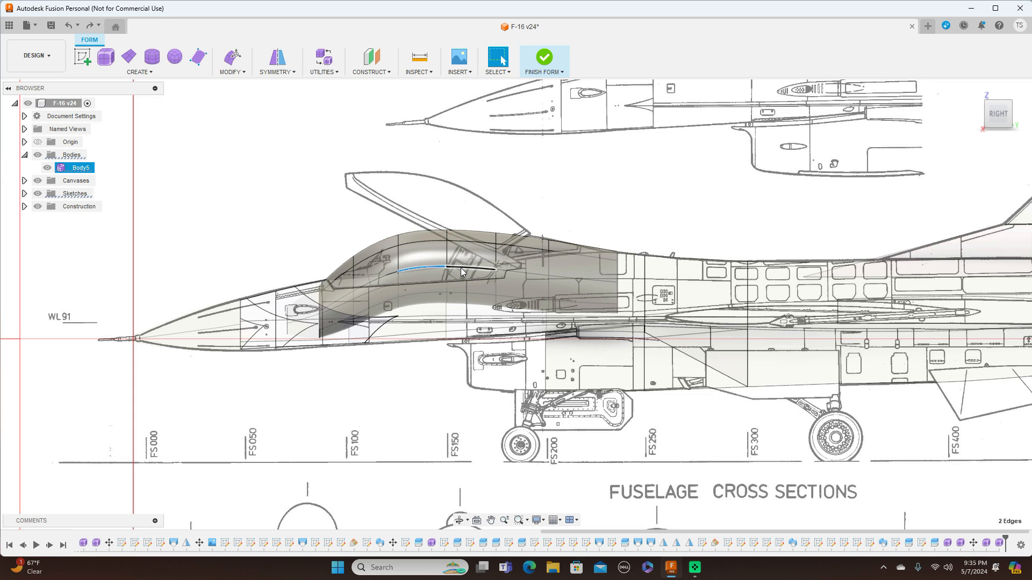
right_click(513, 185)
left_click(538, 173)
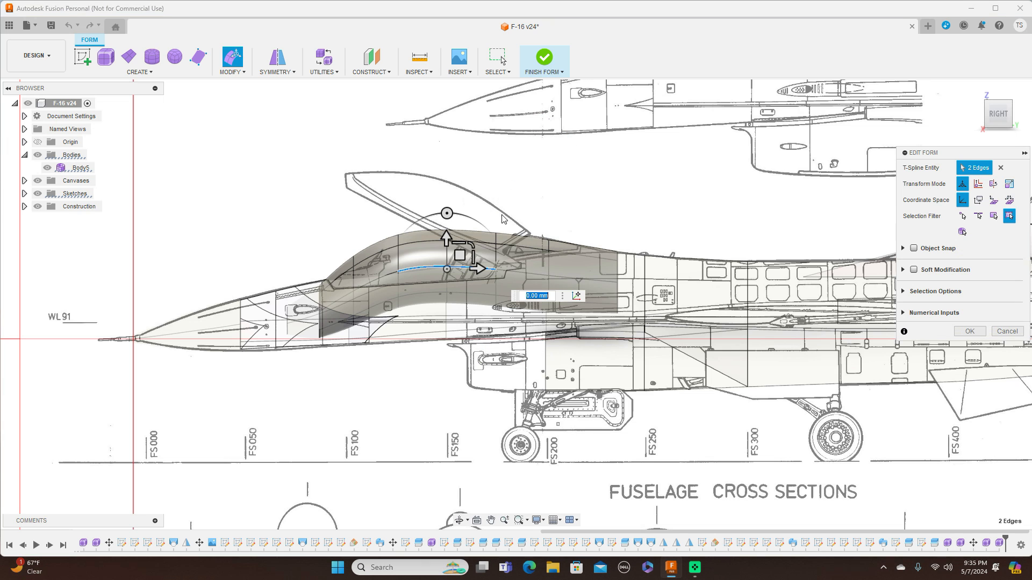
left_click_drag(460, 255, 459, 262)
On the canopy's opposite side, select two mid-height edges and move them down about 6.5 mm, then deselect.
left_click(981, 119)
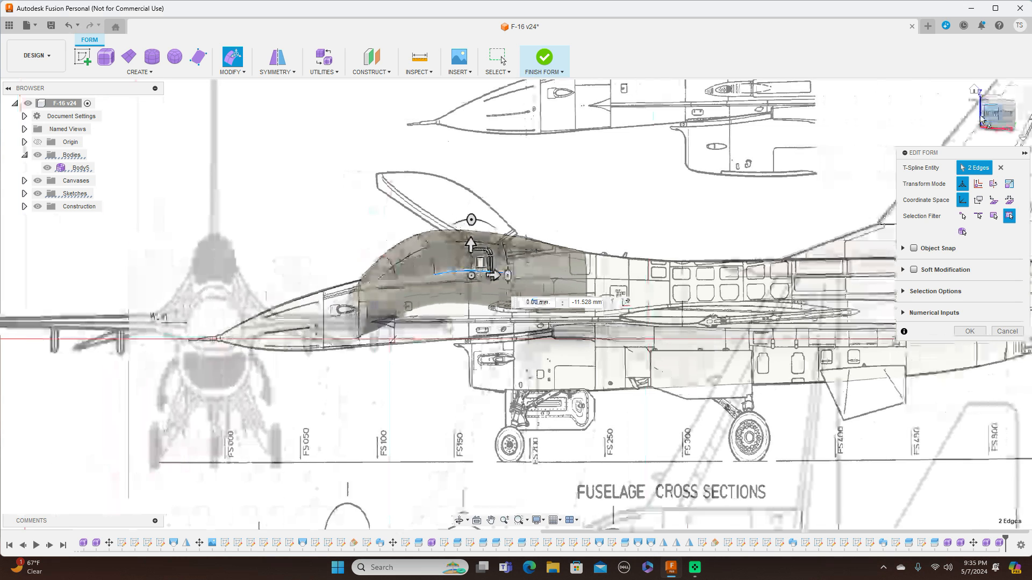
left_click(980, 116)
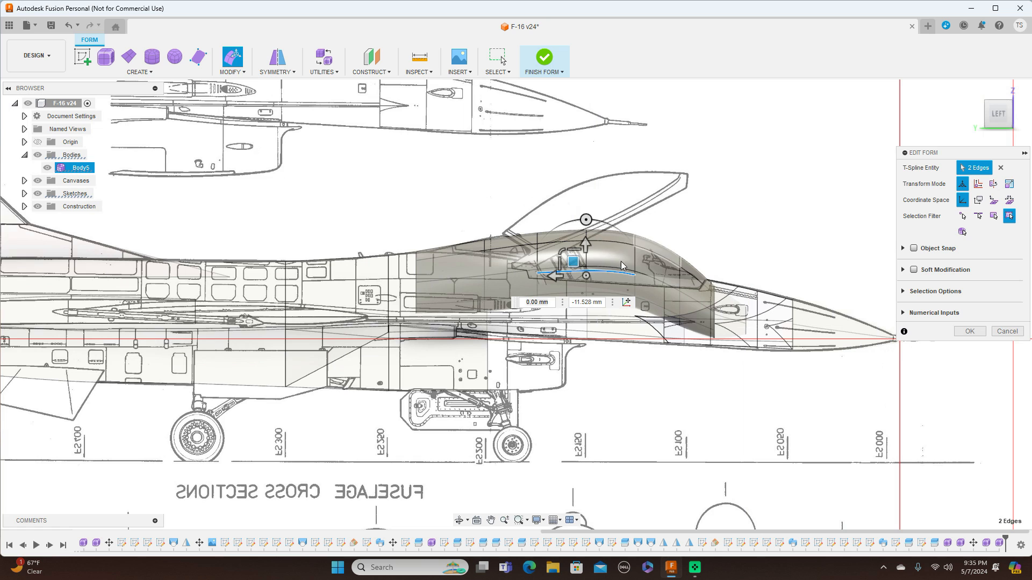
scroll(626, 250, "up", 5)
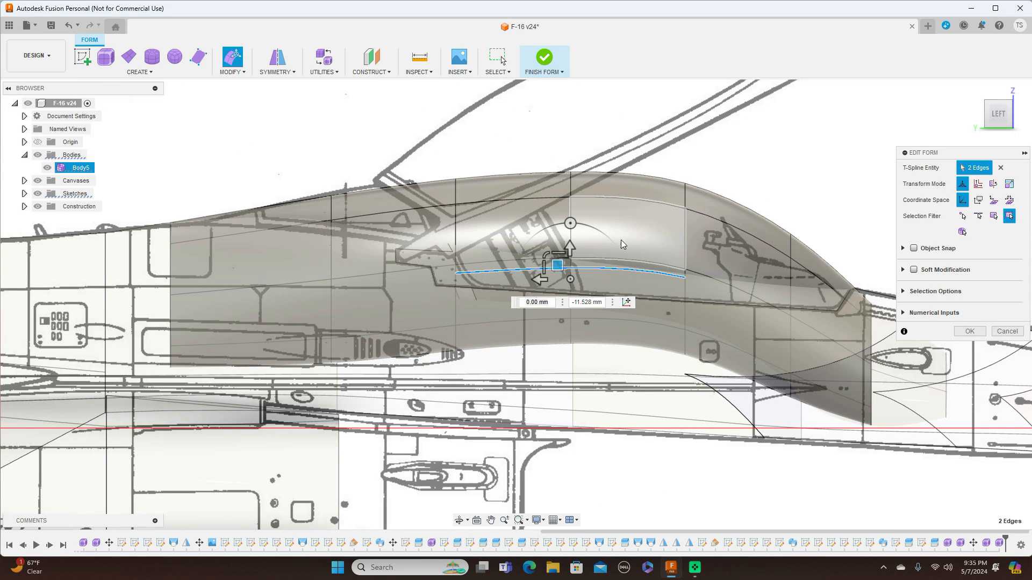
left_click(580, 256)
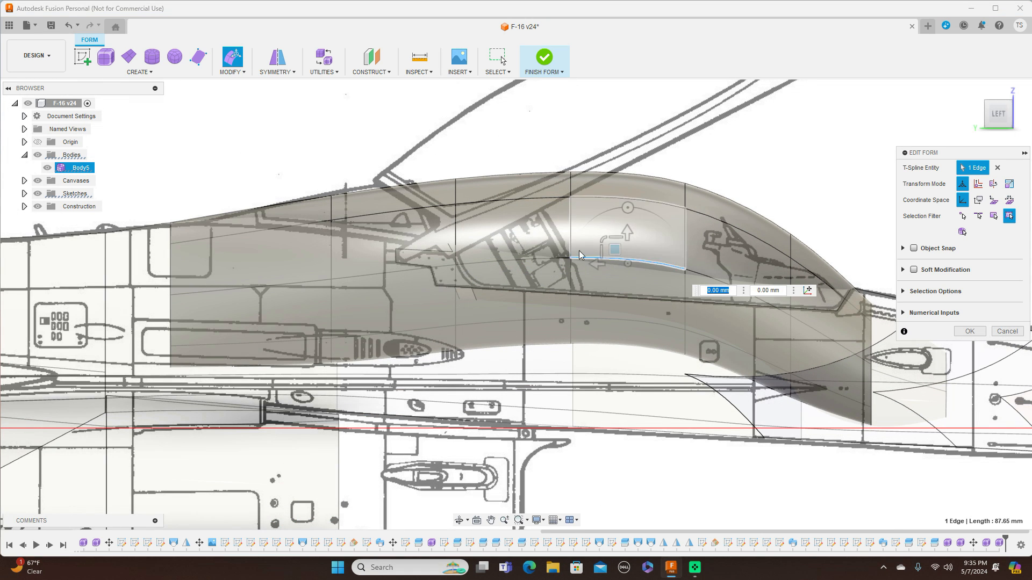
left_click(538, 258, "shift")
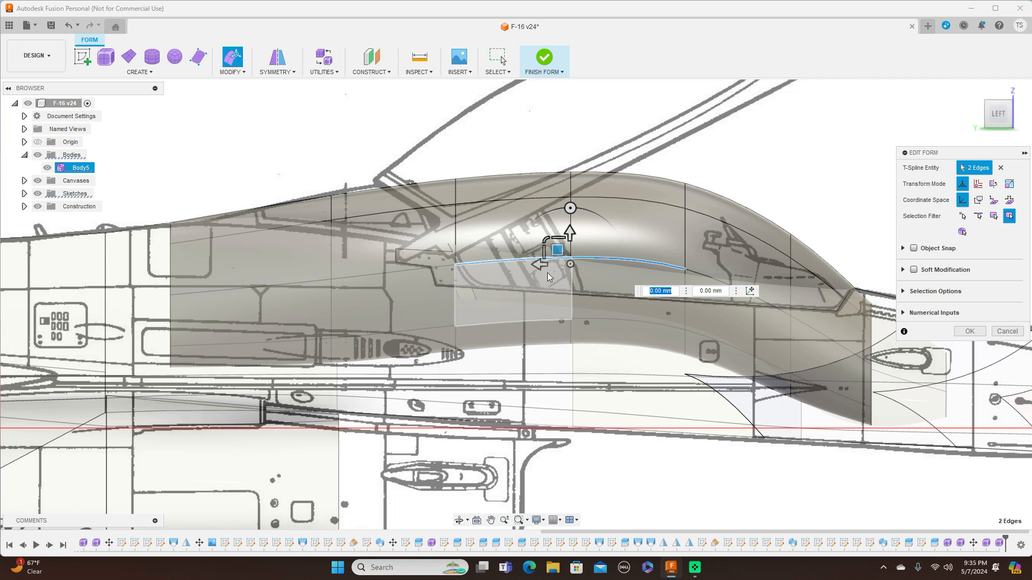
left_click_drag(557, 250, 557, 261)
left_click(1020, 114)
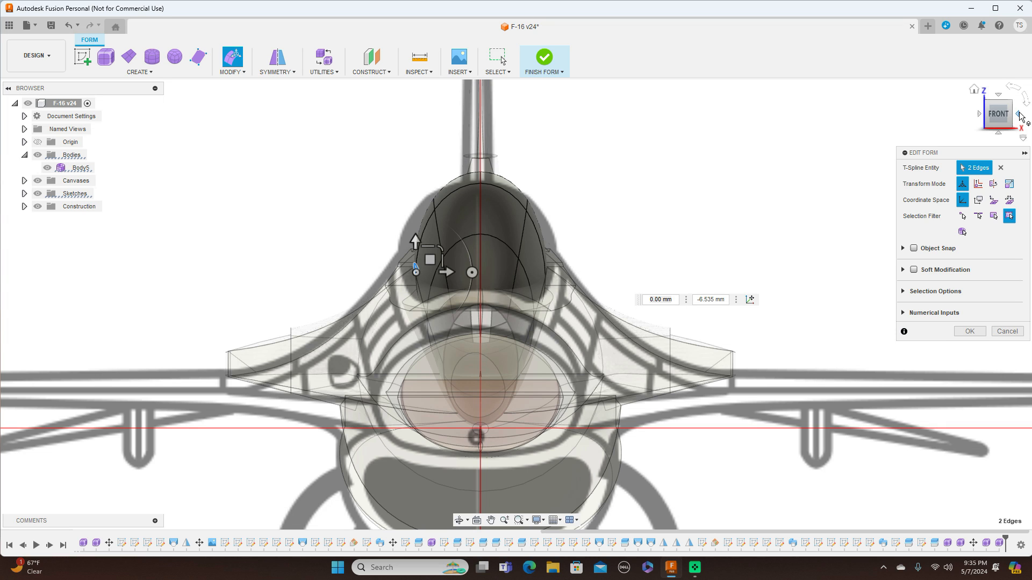
left_click(1019, 115)
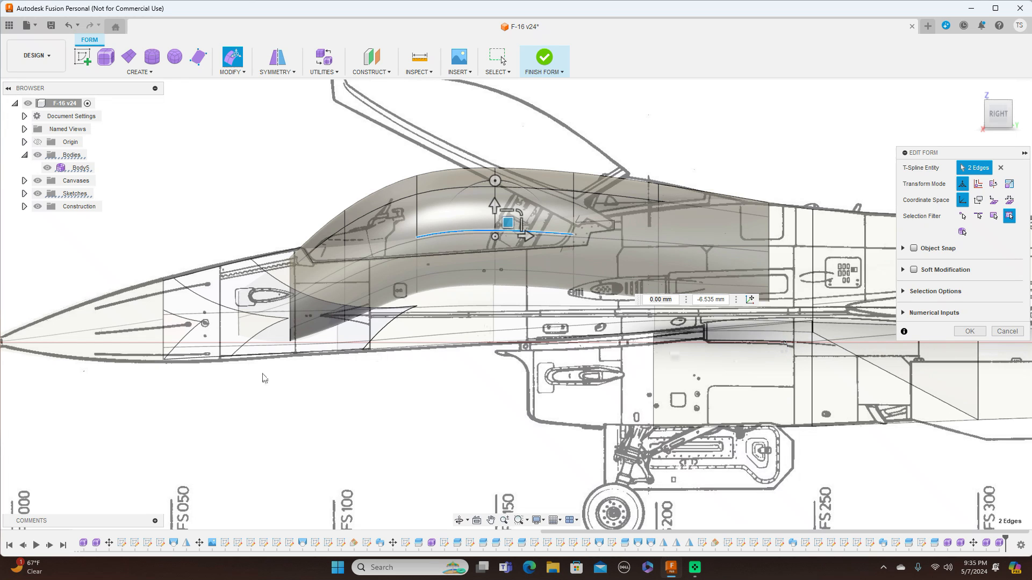
left_click(246, 393)
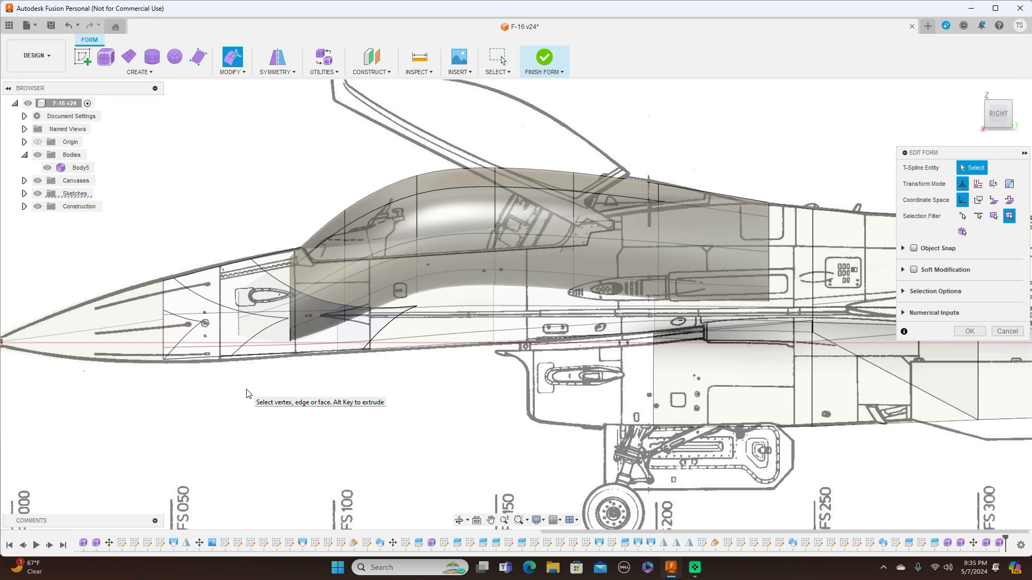
Switch the canopy to box display and move a rear upper vertex down about 5.4 mm.
key("ctrl+1")
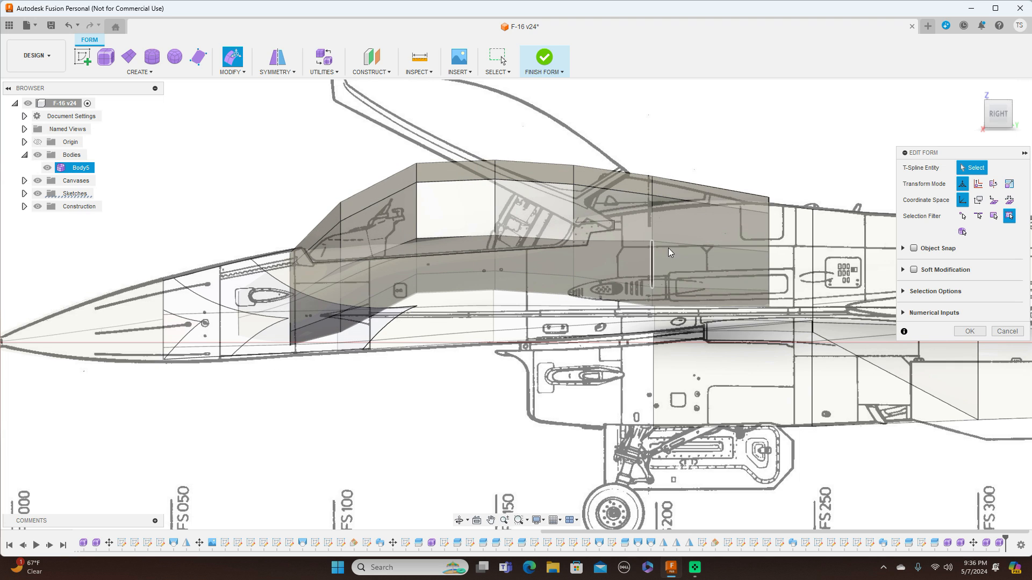
left_click(651, 243)
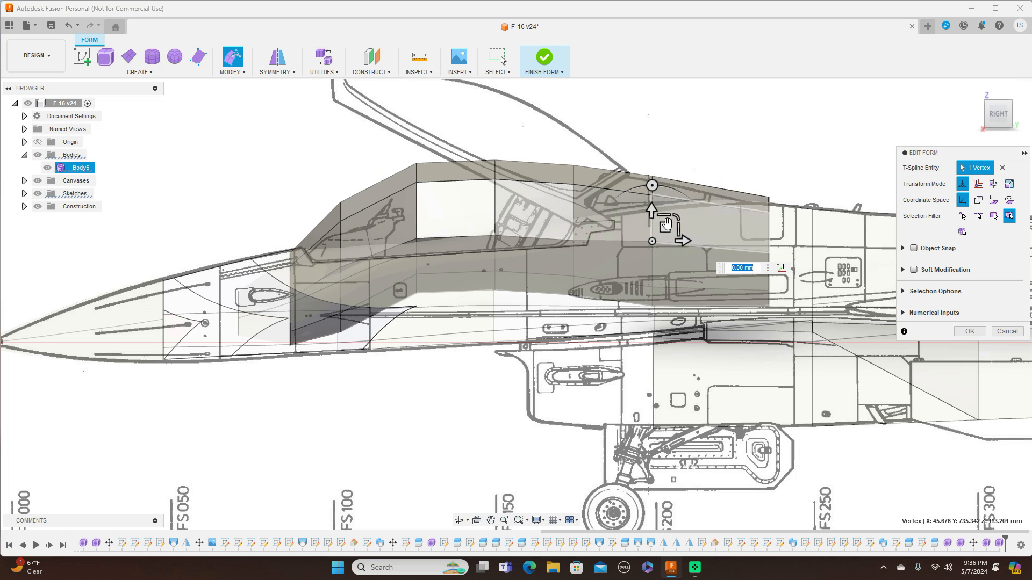
left_click_drag(666, 227, 666, 231)
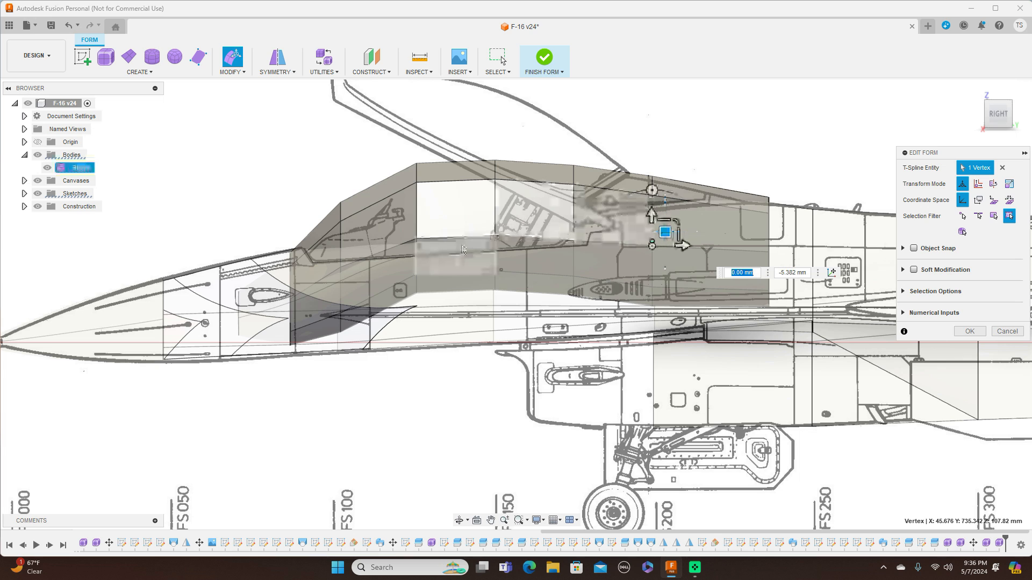
Move a front upper canopy vertex down about 3.6 mm in smooth display and finish the form.
left_click(417, 239)
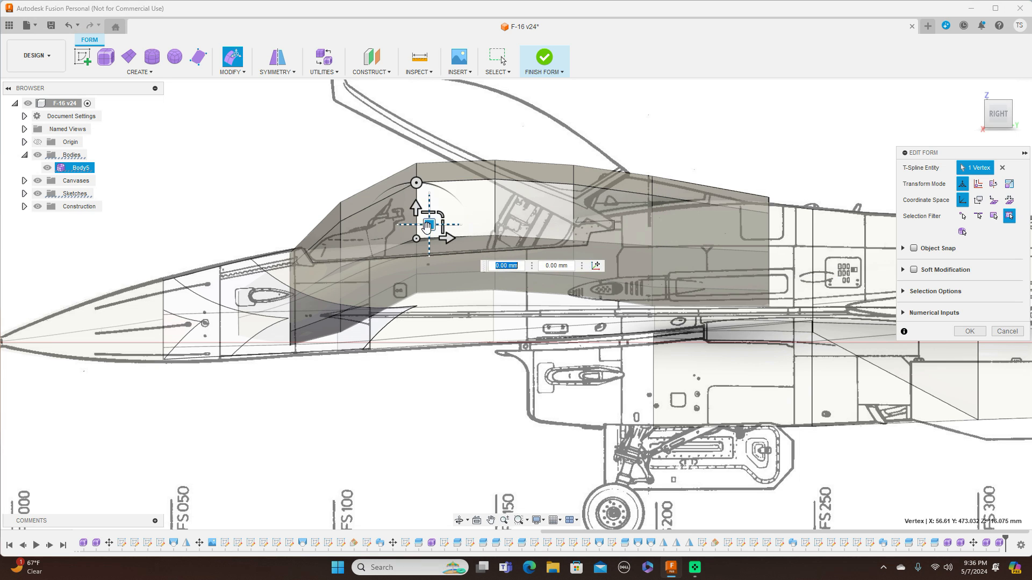
left_click_drag(430, 224, 430, 228)
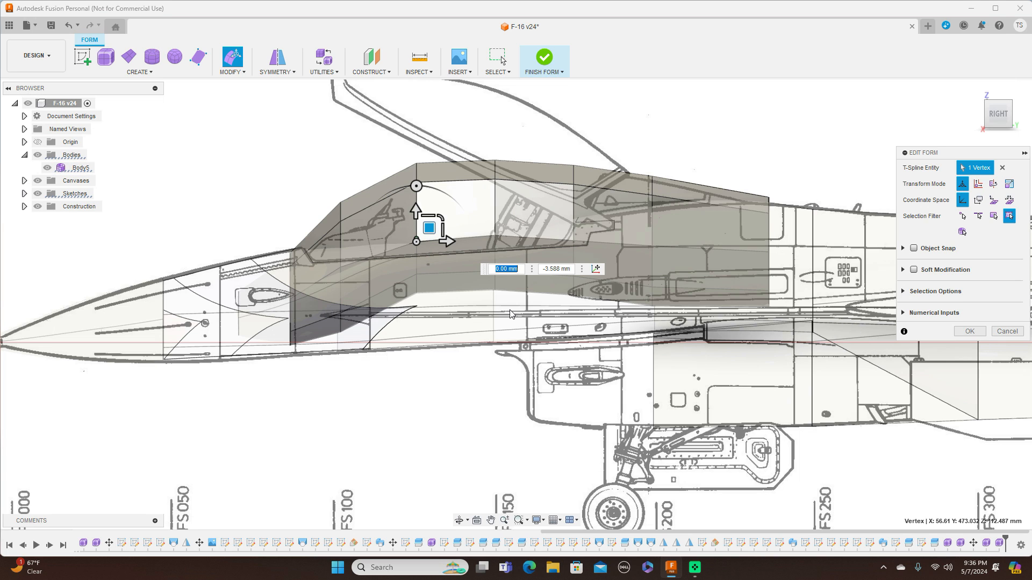
key("alt+3")
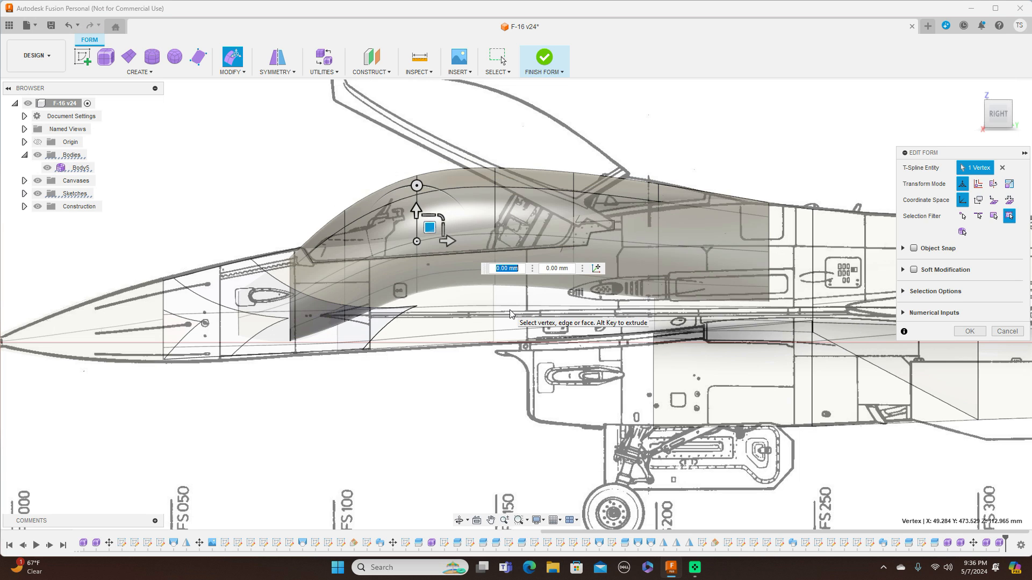
left_click(969, 331)
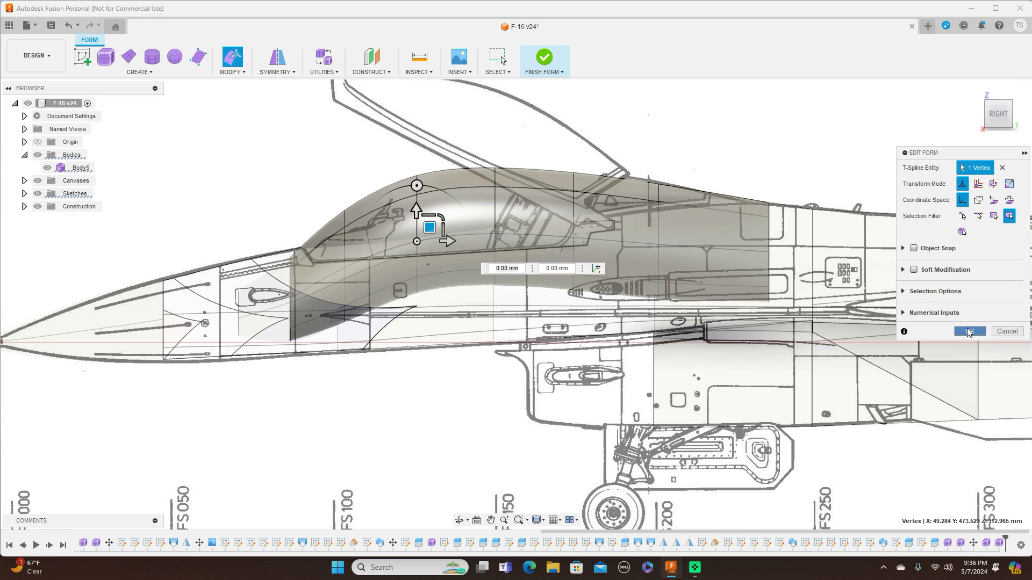
left_click(561, 75)
left_click(562, 86)
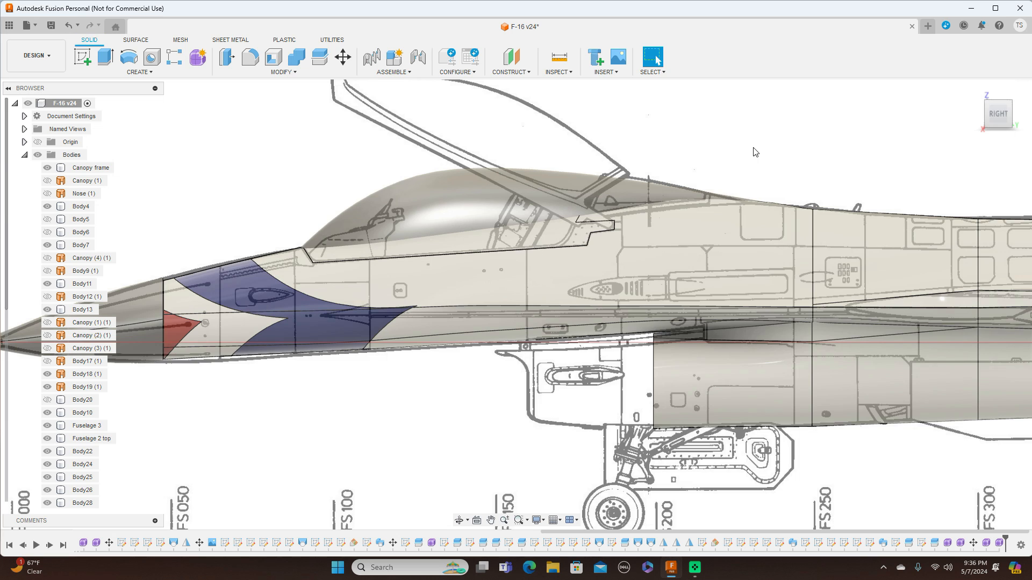
Zoom out over the whole aircraft and select the rear fuselage bodies to identify them.
scroll(755, 152, "down", 5)
middle_click_drag(877, 362, 484, 423)
scroll(602, 430, "down", 2)
scroll(615, 428, "down", 2)
middle_click_drag(604, 417, 646, 374)
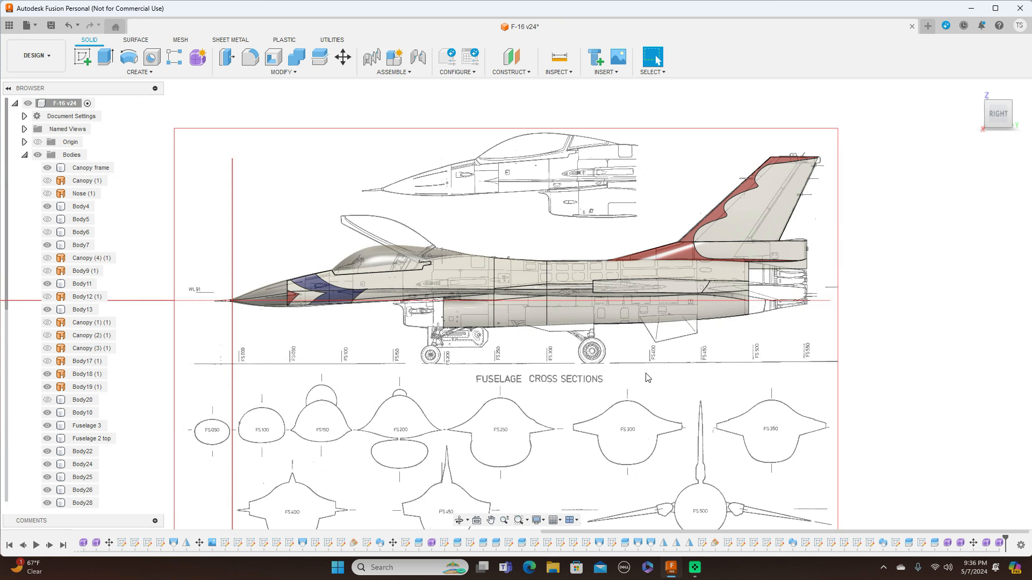
scroll(647, 378, "up", 2)
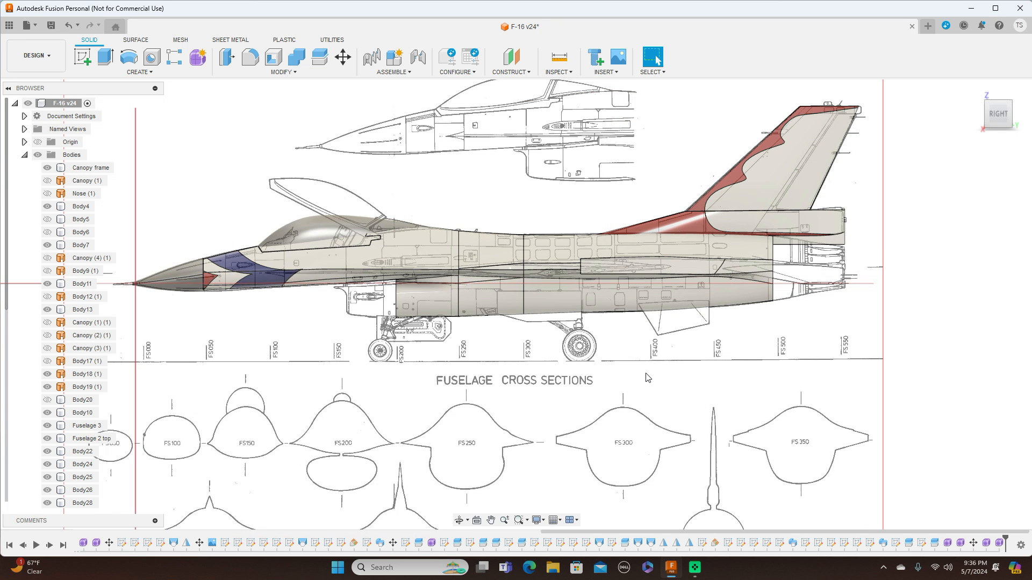
left_click(452, 293)
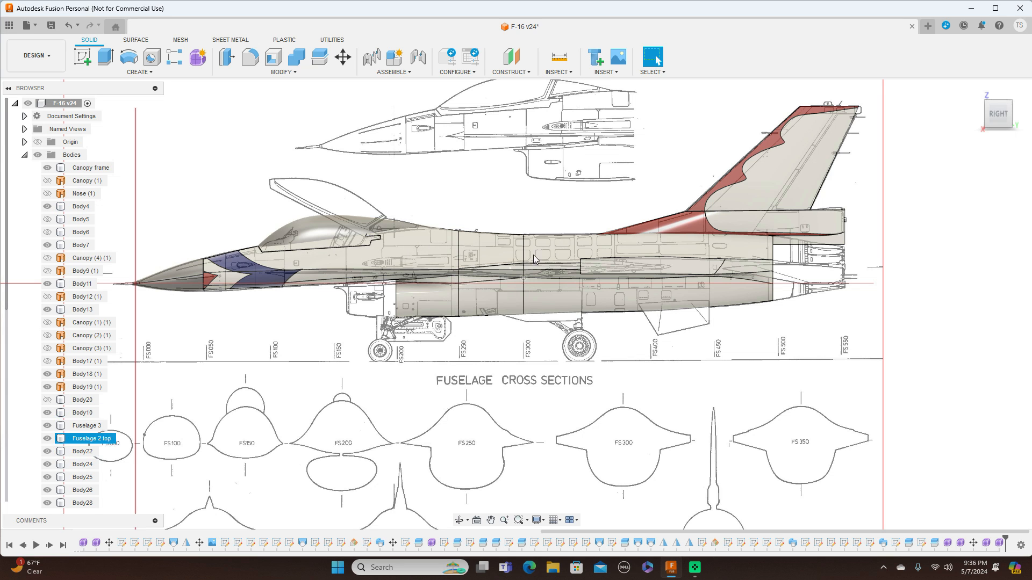
left_click(607, 291)
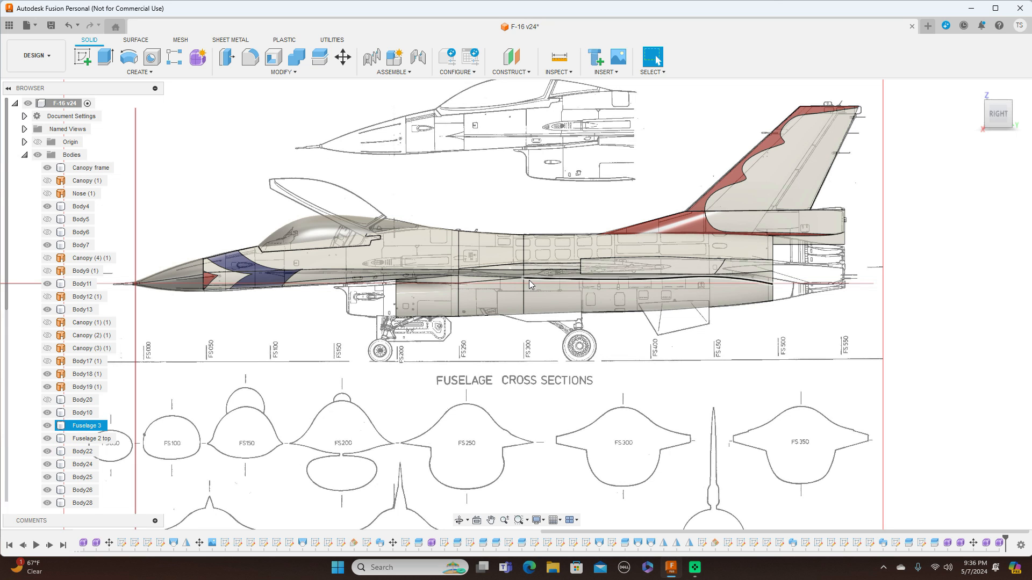
left_click(628, 393)
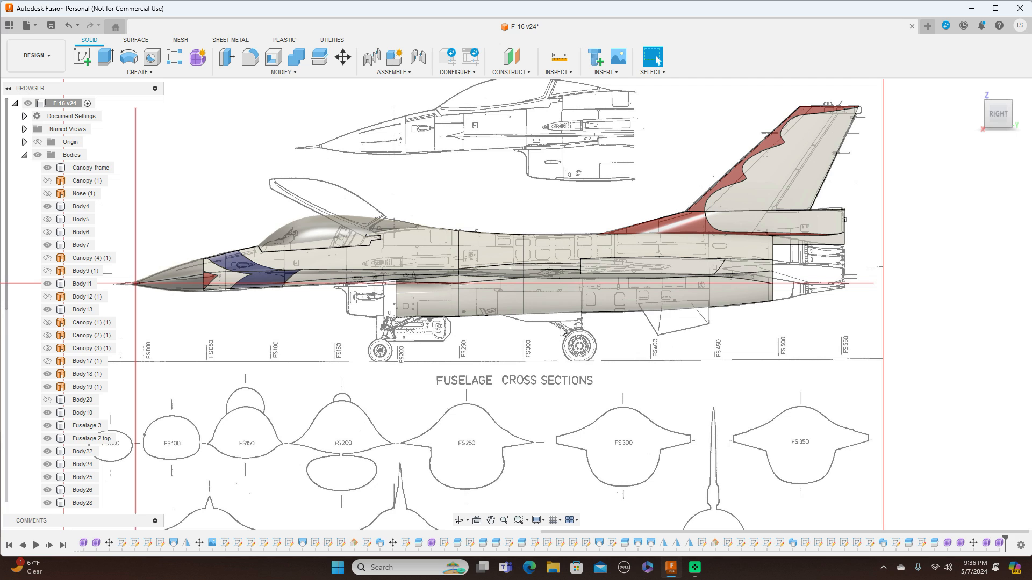
left_click(526, 264)
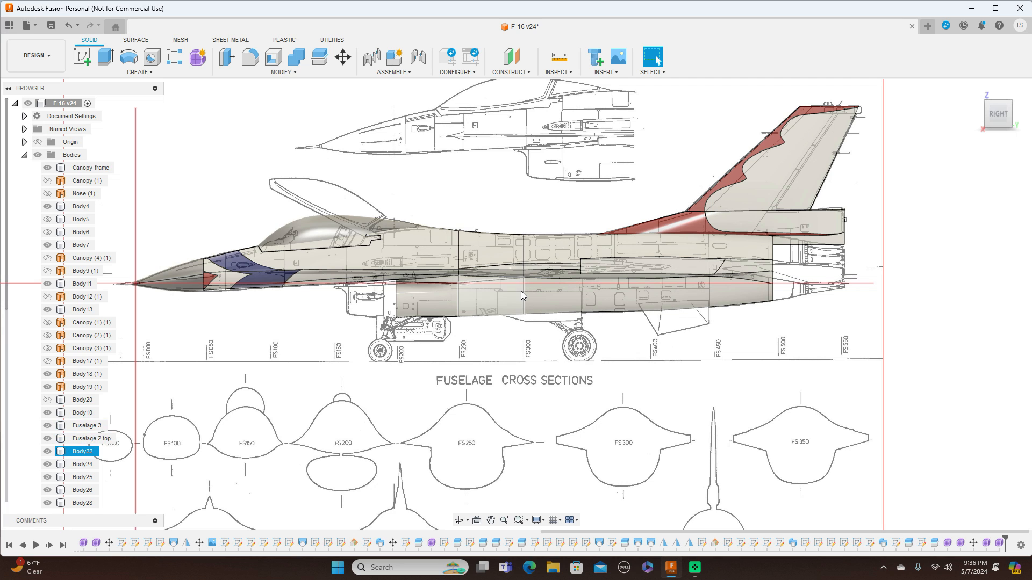
left_click(529, 278)
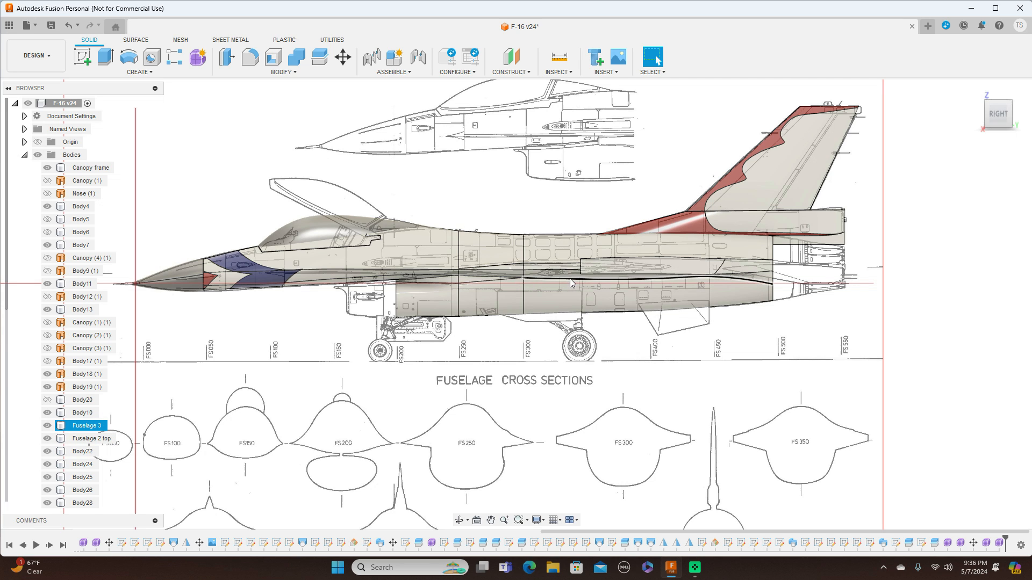
left_click(960, 240)
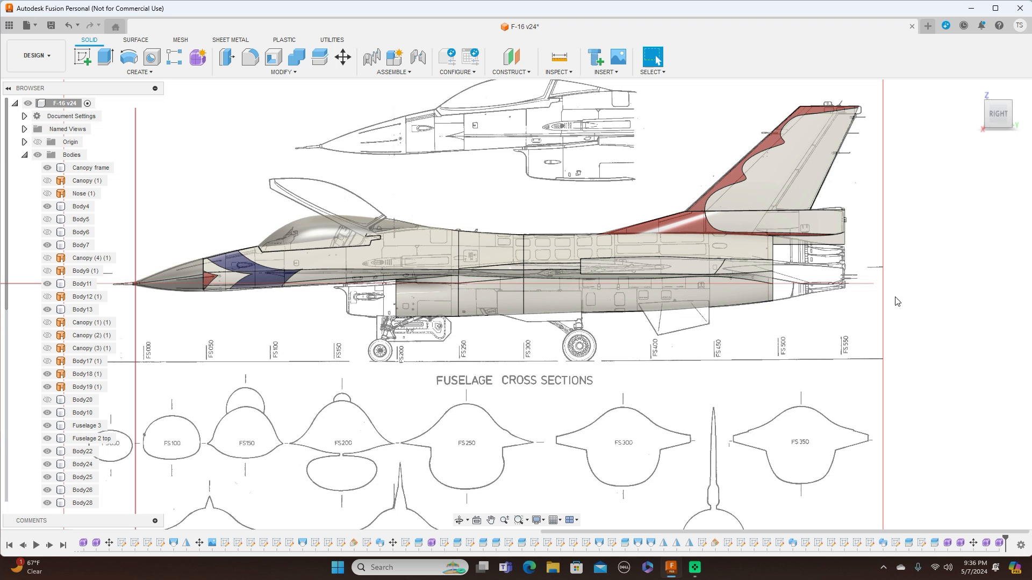
middle_click_drag(510, 376, 531, 276)
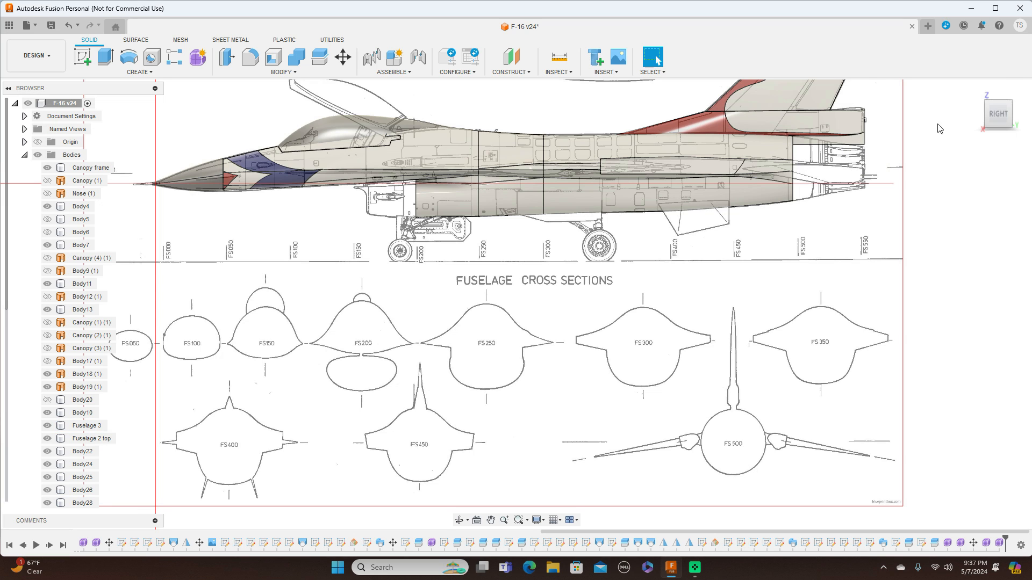
In top view, toggle sketch visibility from Sketch45 back to Sketch27 to show the rear fuselage station sketches.
left_click(998, 94)
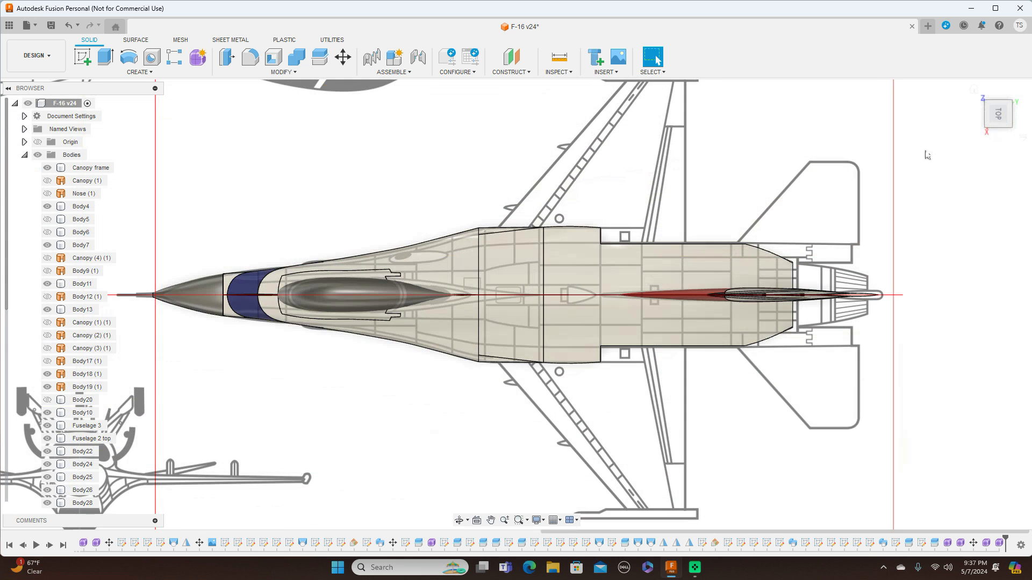
scroll(928, 220, "up", 3)
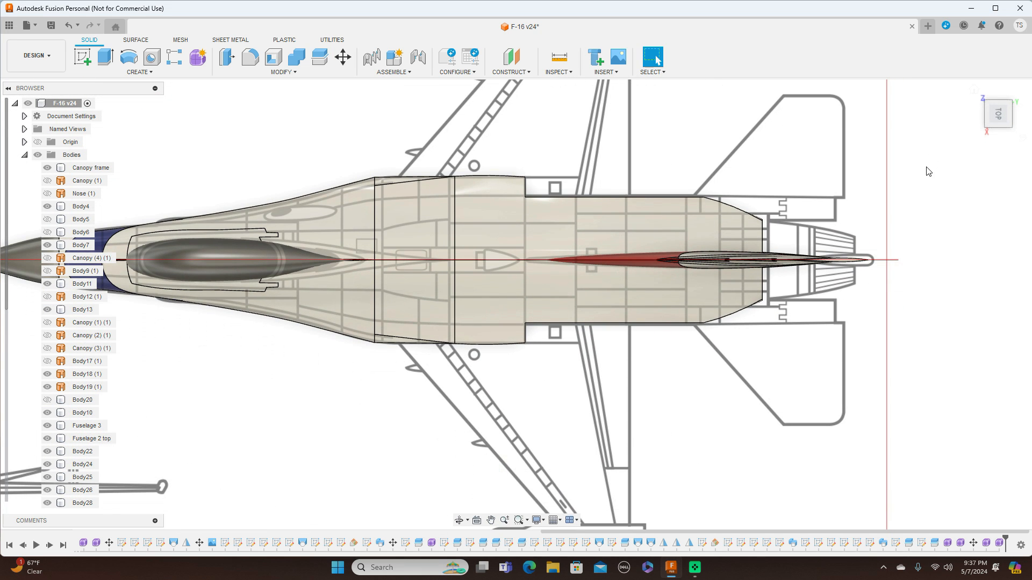
left_click(997, 134)
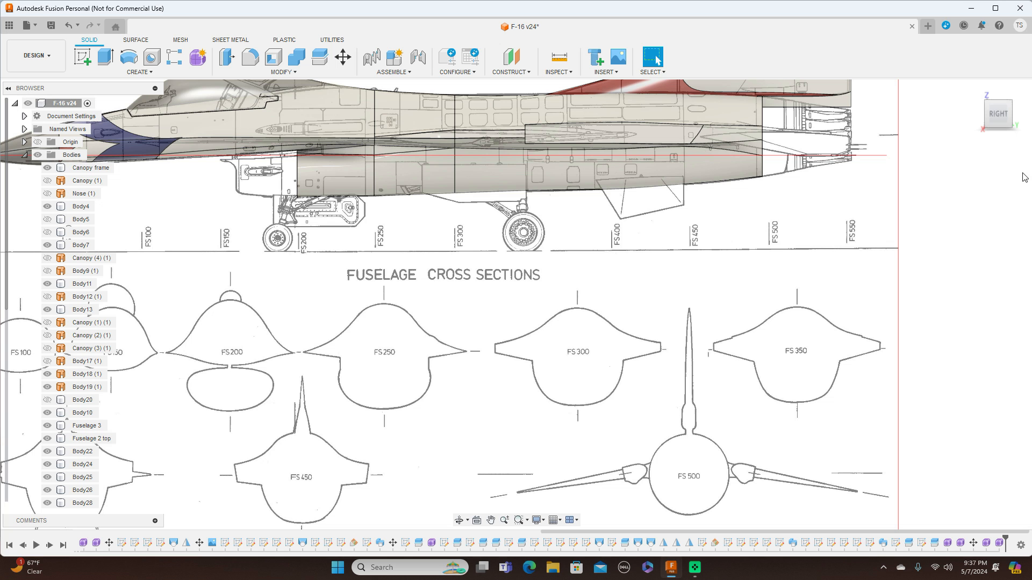
left_click(998, 96)
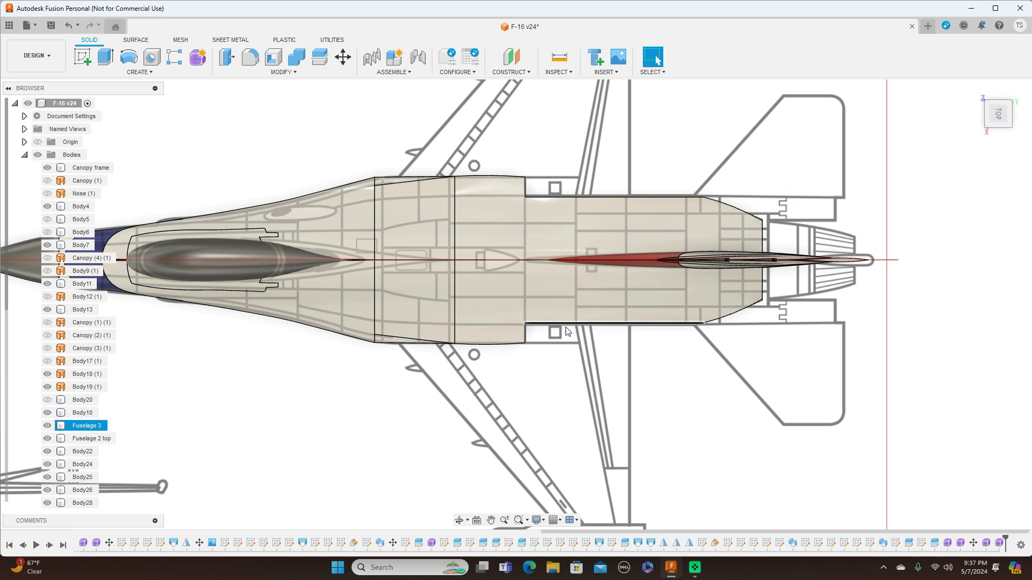
left_click(7, 378)
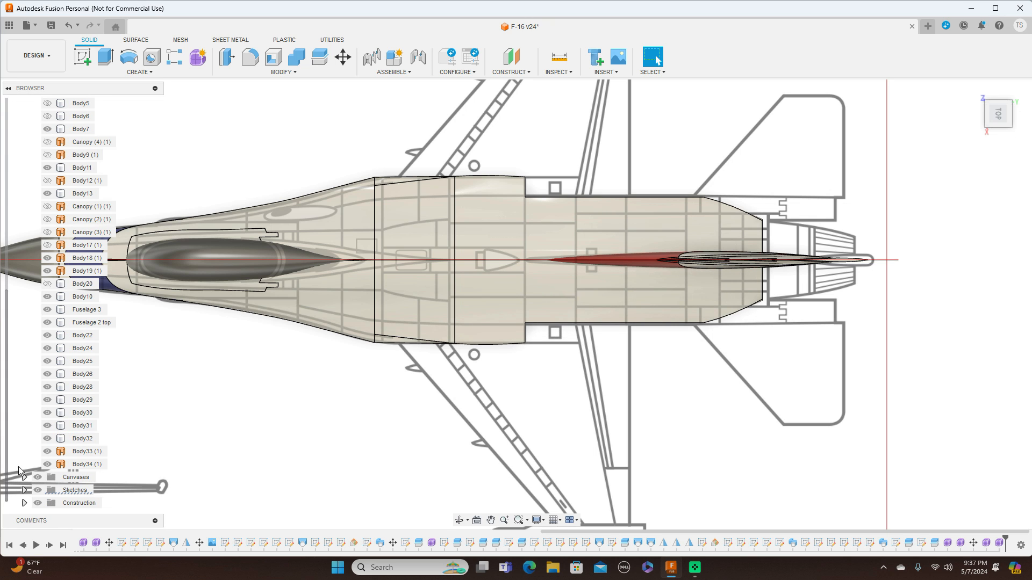
left_click(24, 490)
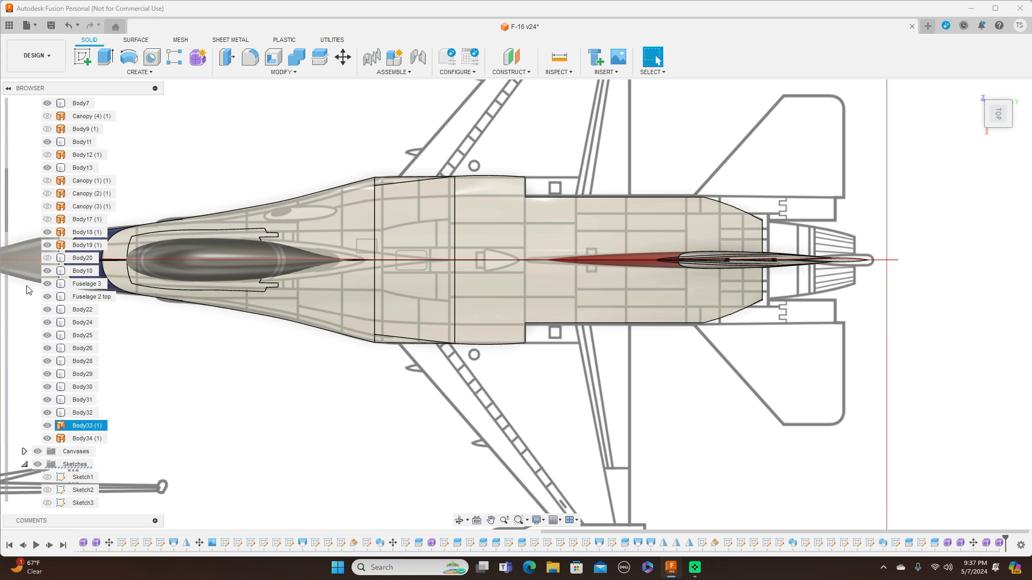
scroll(43, 165, "up", 4)
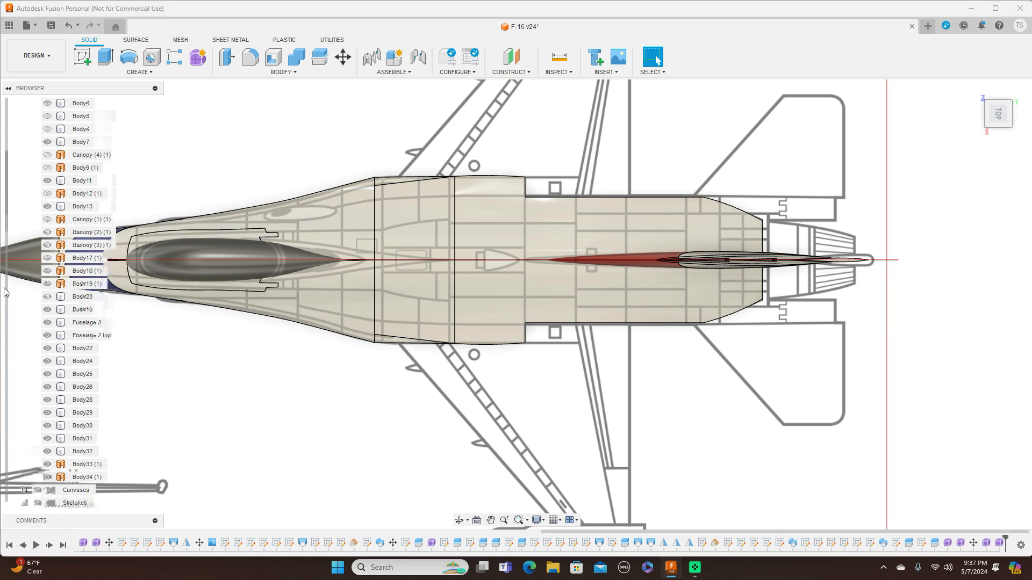
left_click(43, 160)
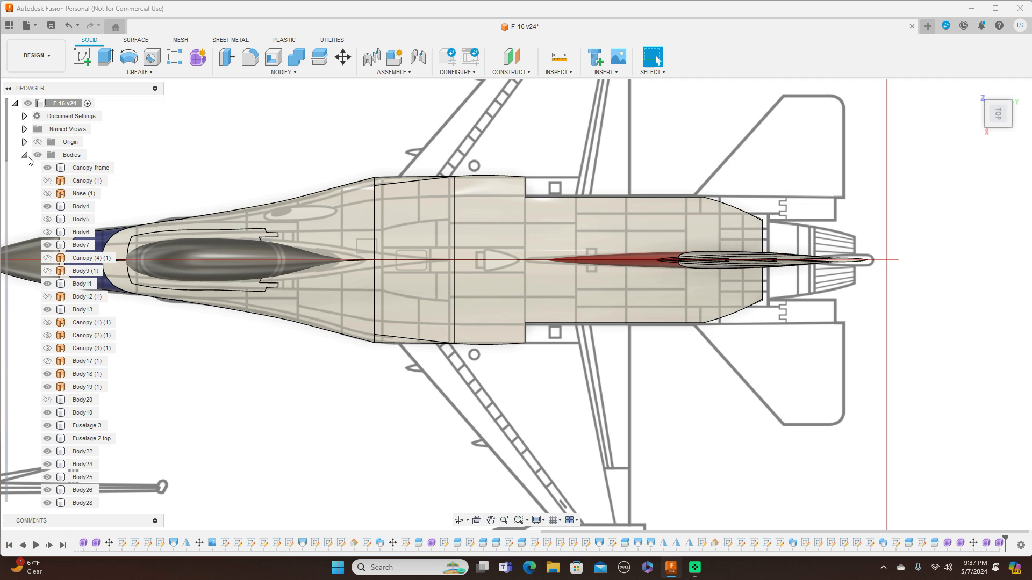
left_click(24, 155)
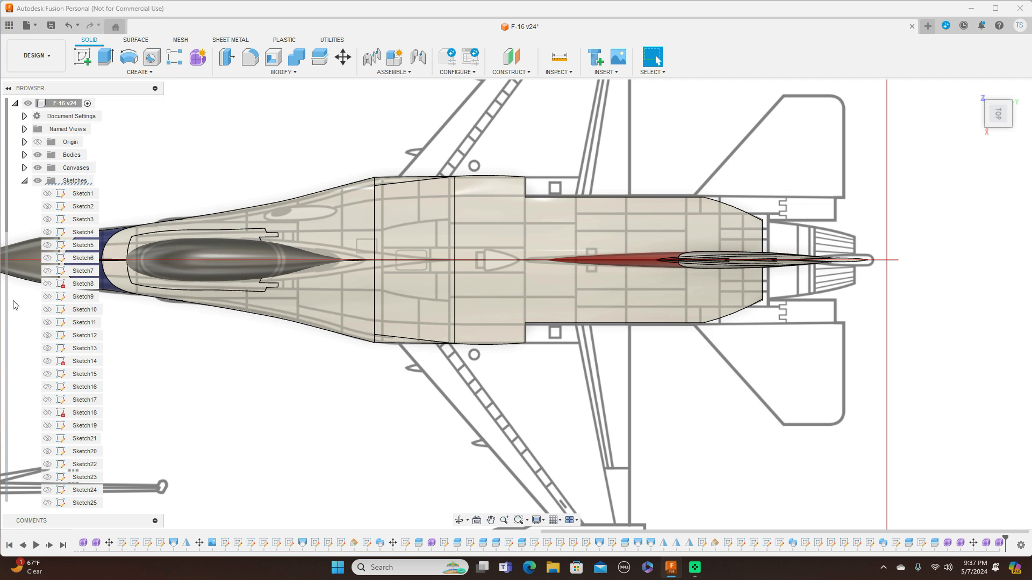
scroll(13, 307, "down", 7)
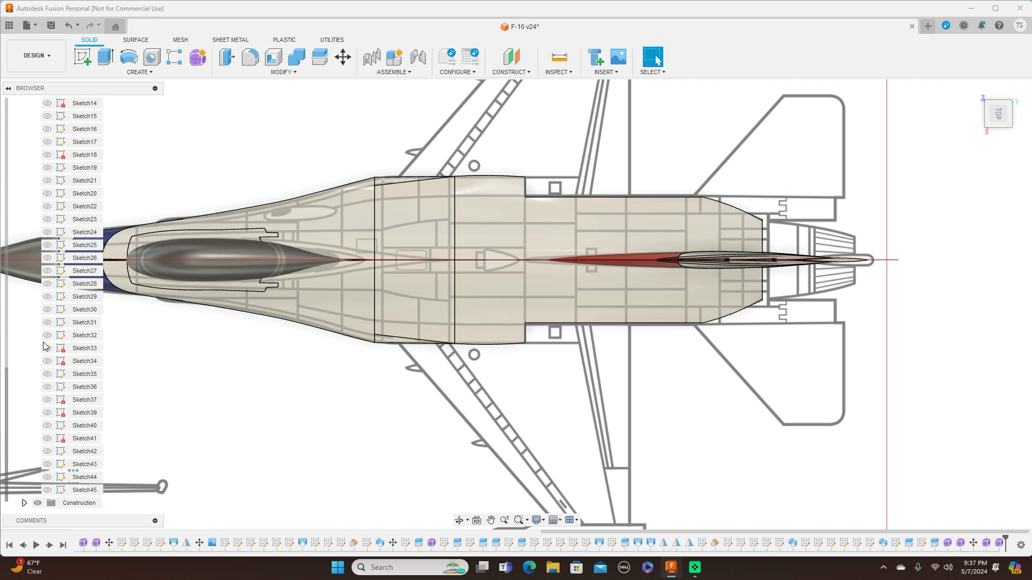
left_click(50, 491)
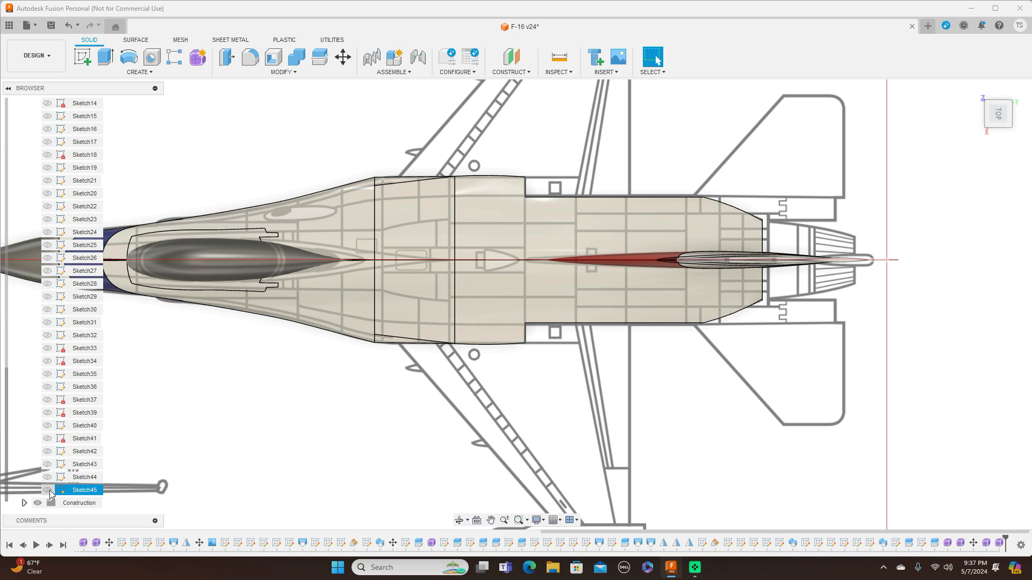
left_click(54, 483)
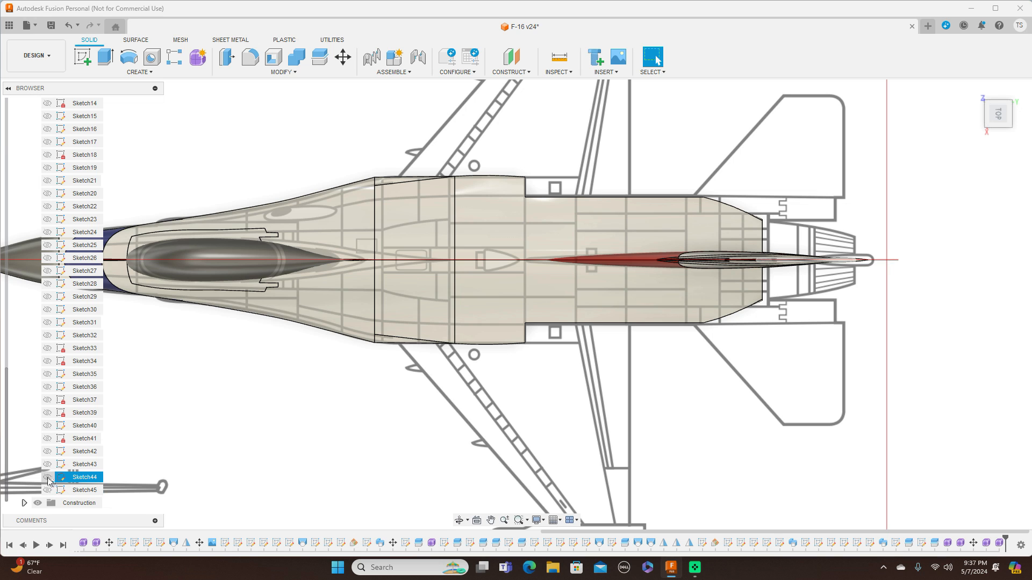
left_click(49, 415)
left_click(48, 413)
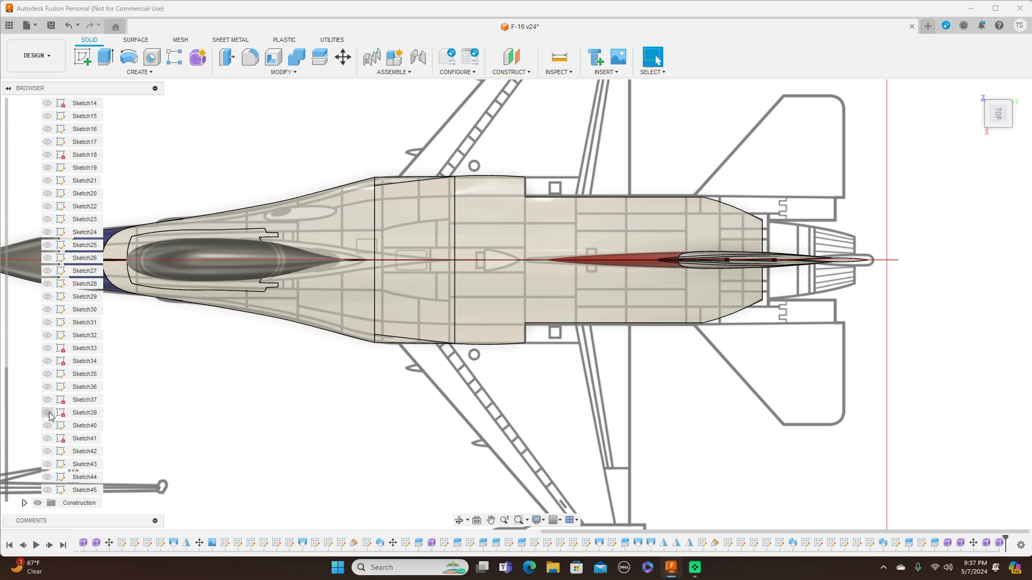
left_click(51, 375)
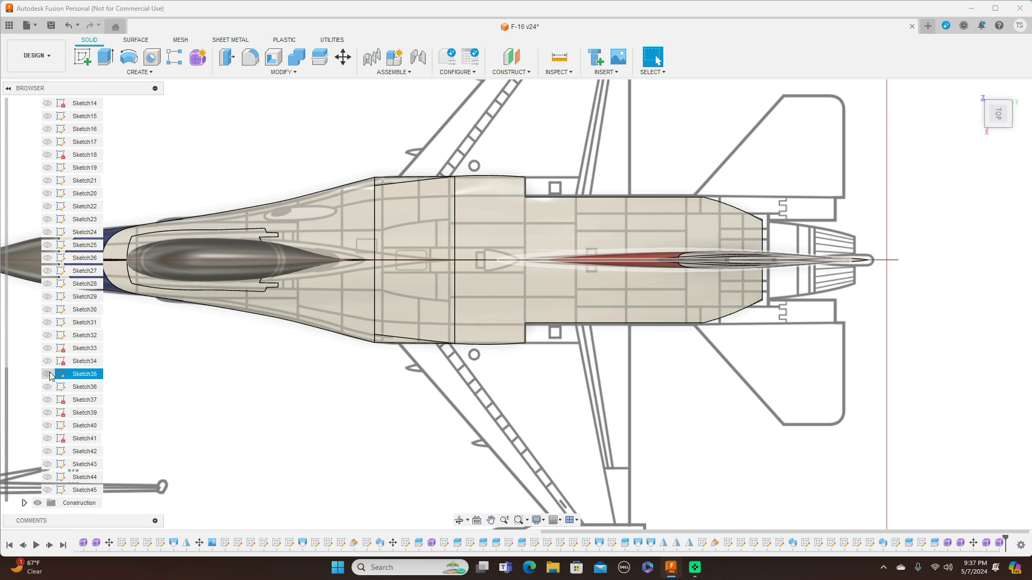
left_click(64, 335)
left_click(48, 335)
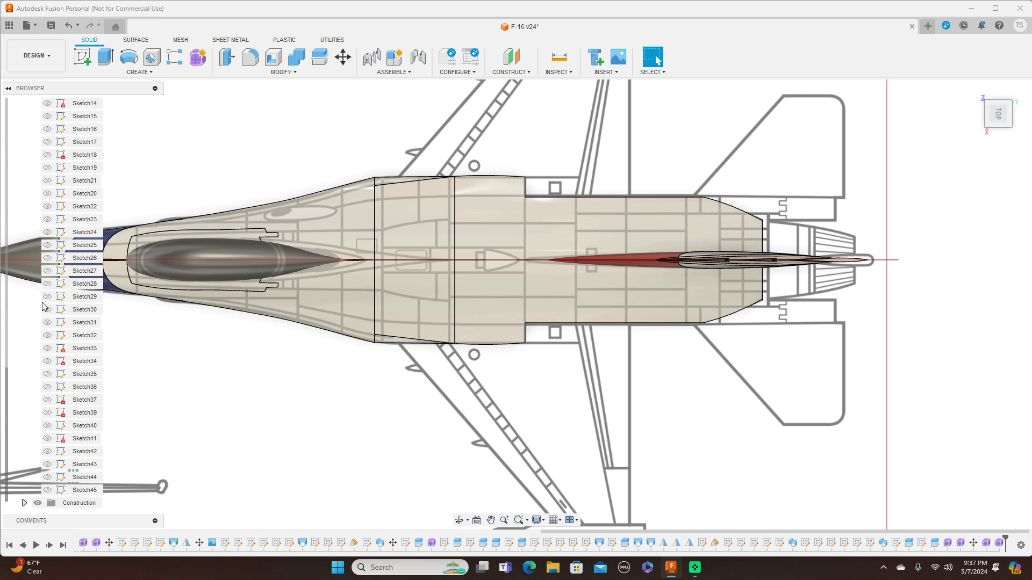
left_click(48, 298)
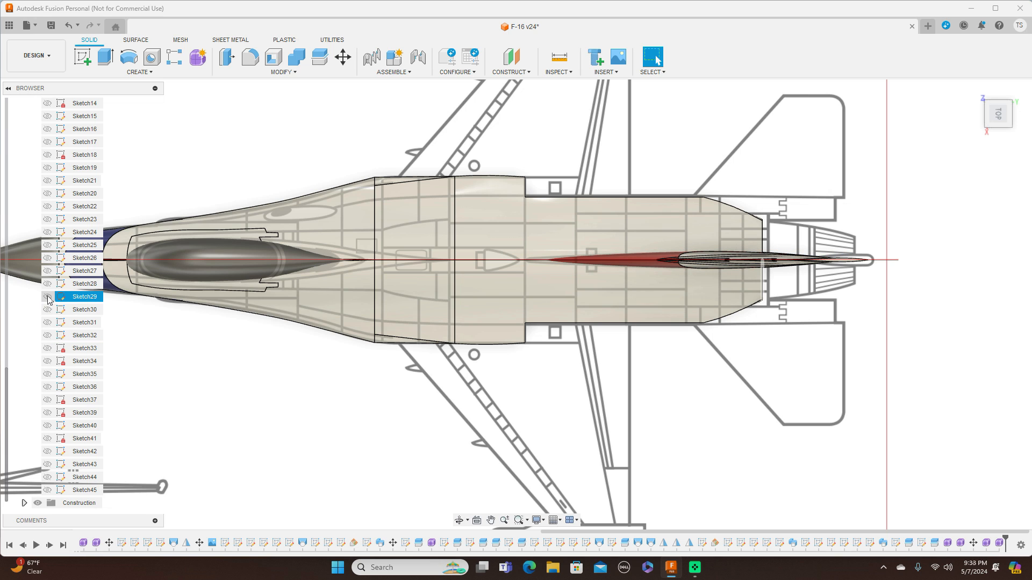
left_click(51, 283)
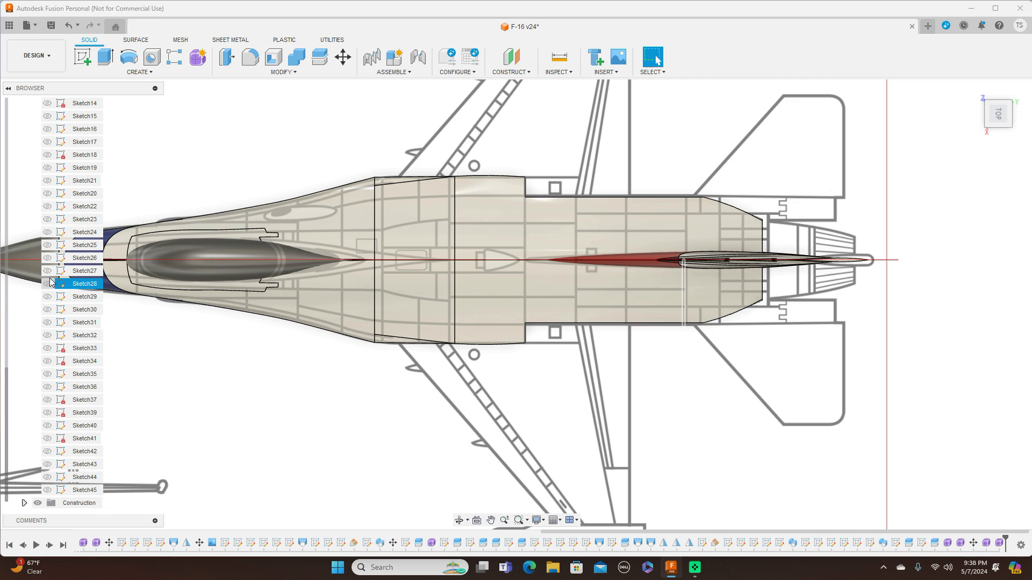
left_click(47, 284)
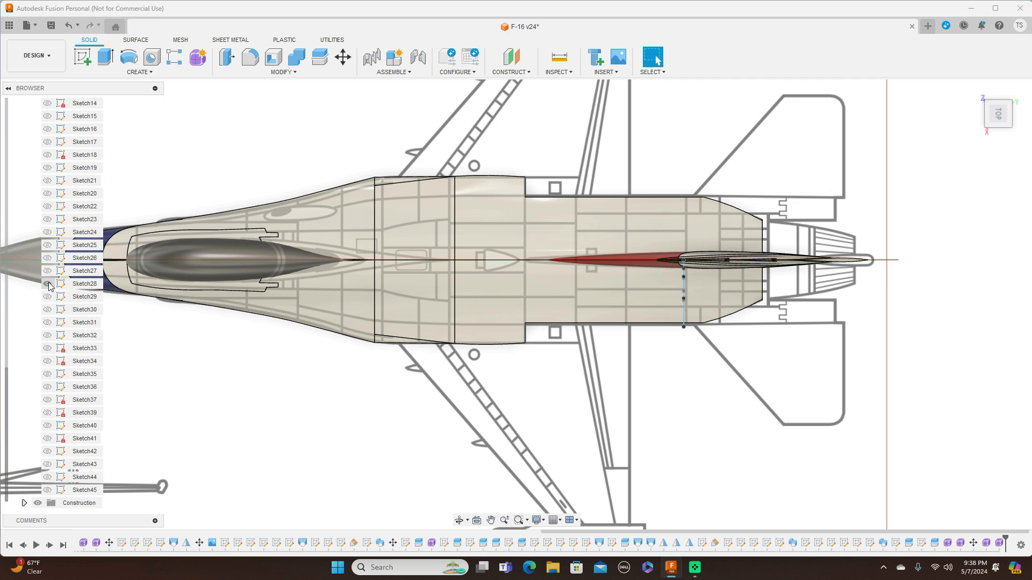
left_click(50, 297)
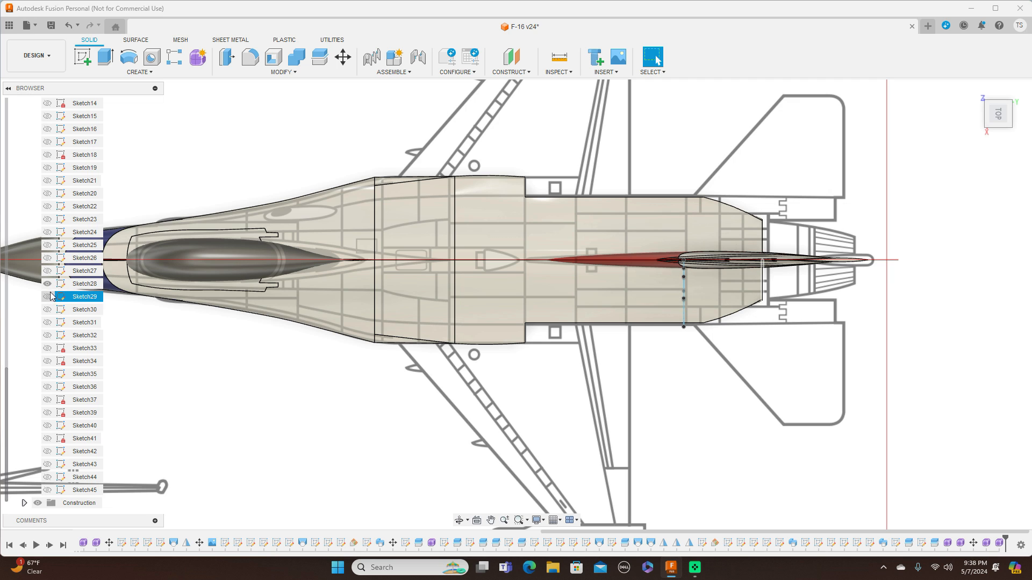
left_click(51, 284)
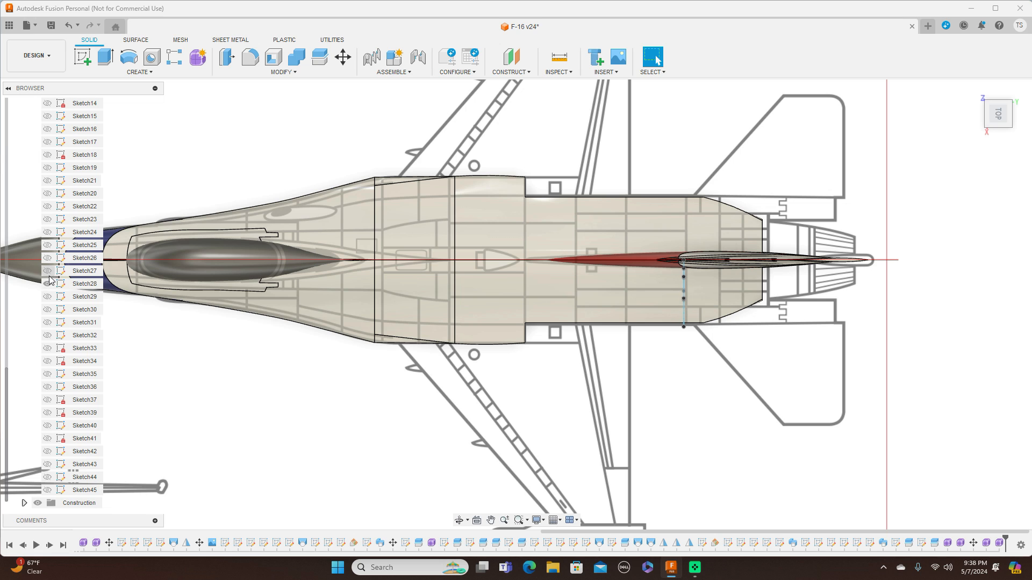
left_click(48, 271)
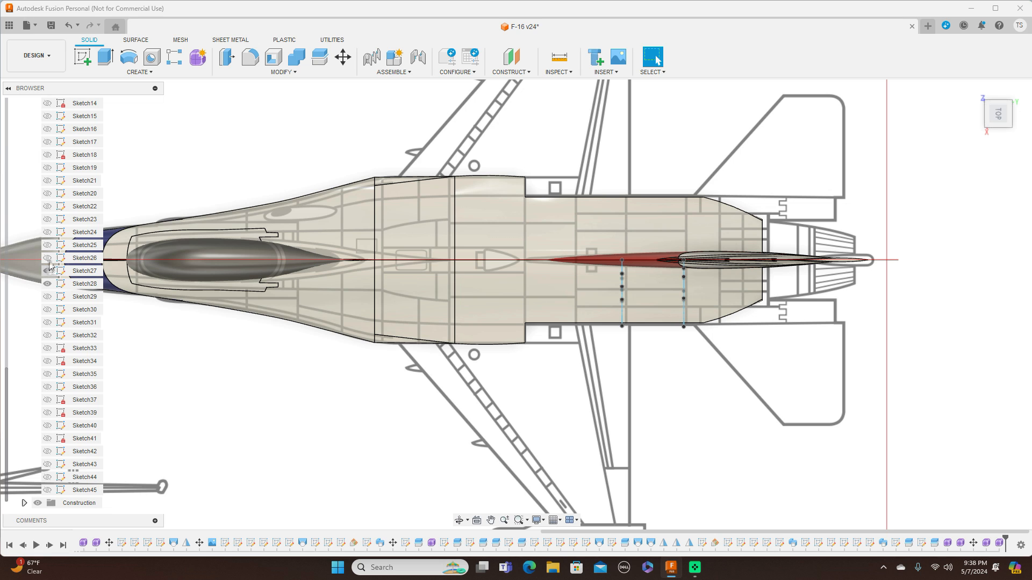
Show Sketch26 and hide the bodies and canvases to isolate the rear fuselage station sketches.
left_click(48, 258)
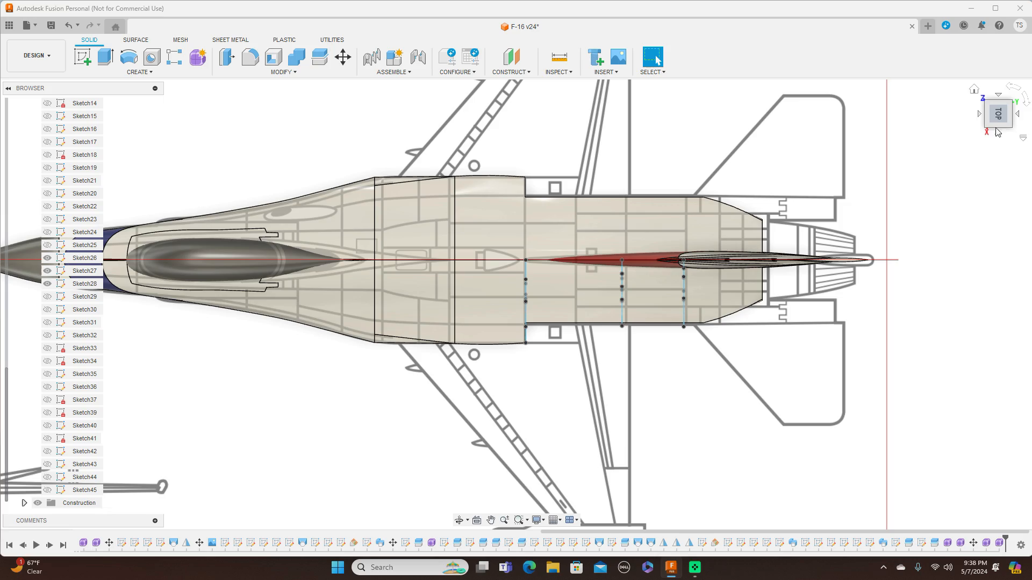
mouse_move(997, 125)
left_mouse_down()
mouse_move(998, 109)
mouse_move(1009, 109)
left_mouse_up()
middle_click_drag(785, 263, 785, 329)
scroll(784, 330, "up", 2)
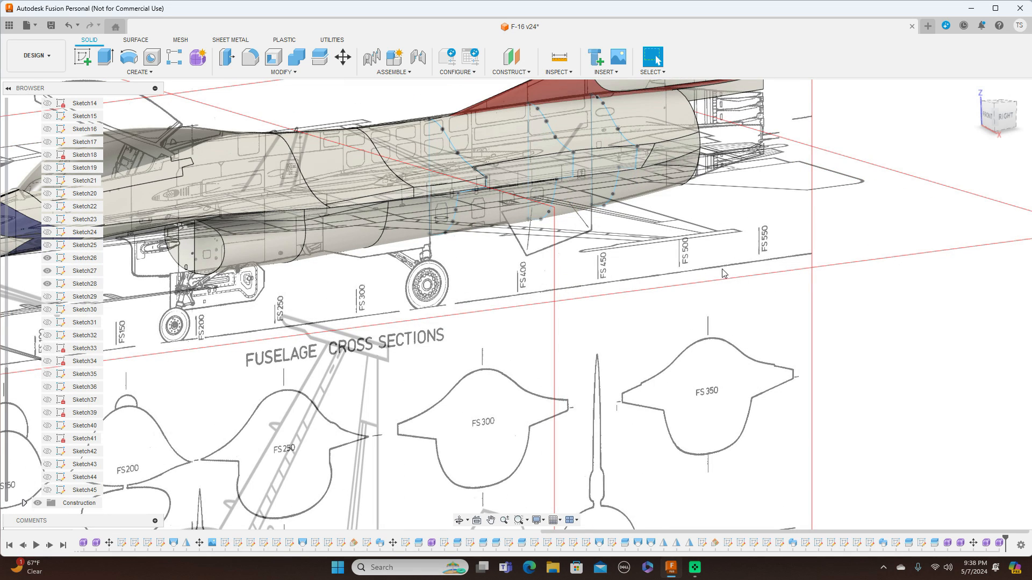
scroll(7, 199, "up", 6)
left_click(38, 155)
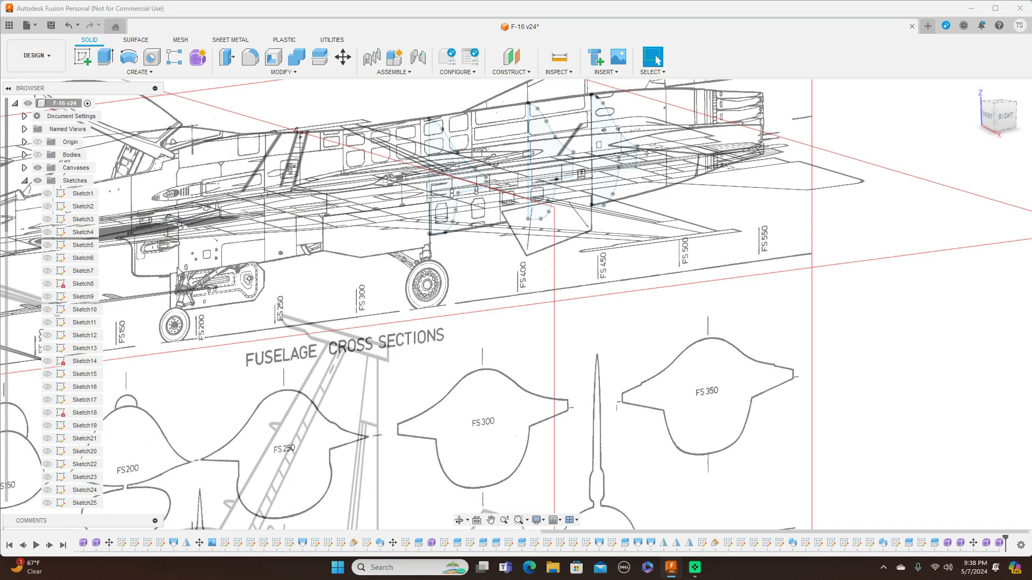
left_click(38, 168)
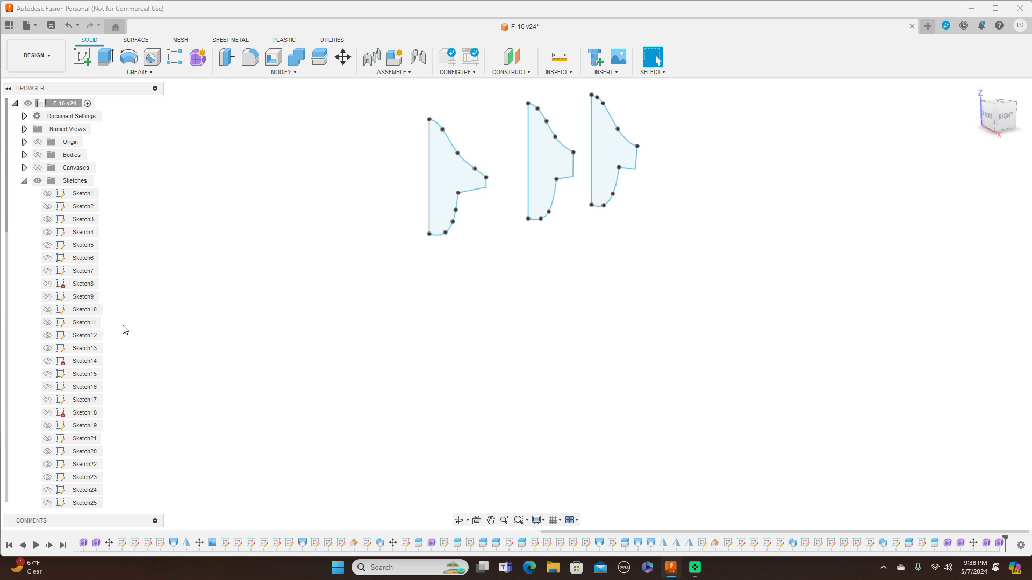
Turn on the visibility of the Sketch29, Sketch30 and Sketch31 station sketches.
scroll(6, 346, "down", 10)
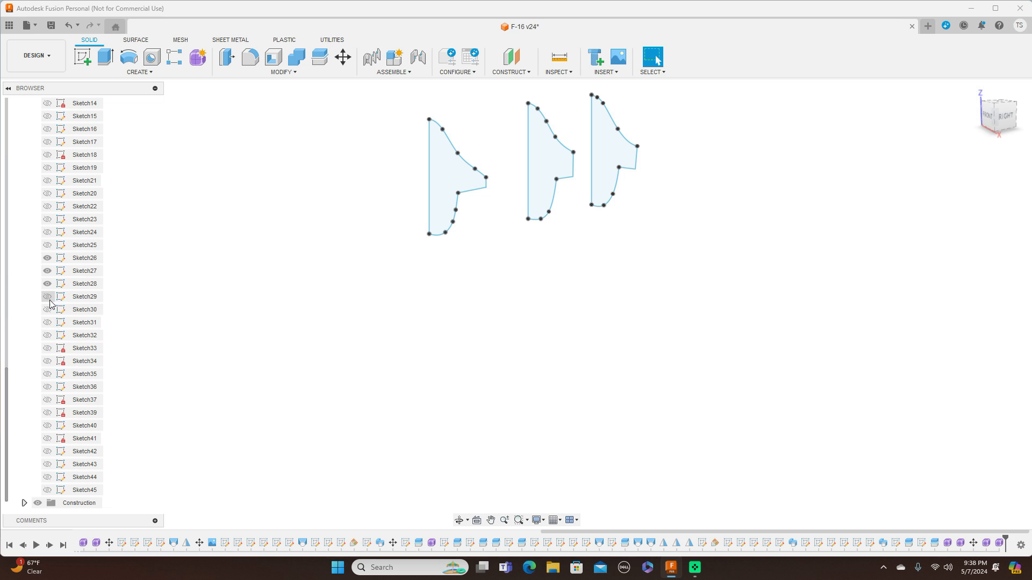
left_click(50, 296)
left_click(49, 297)
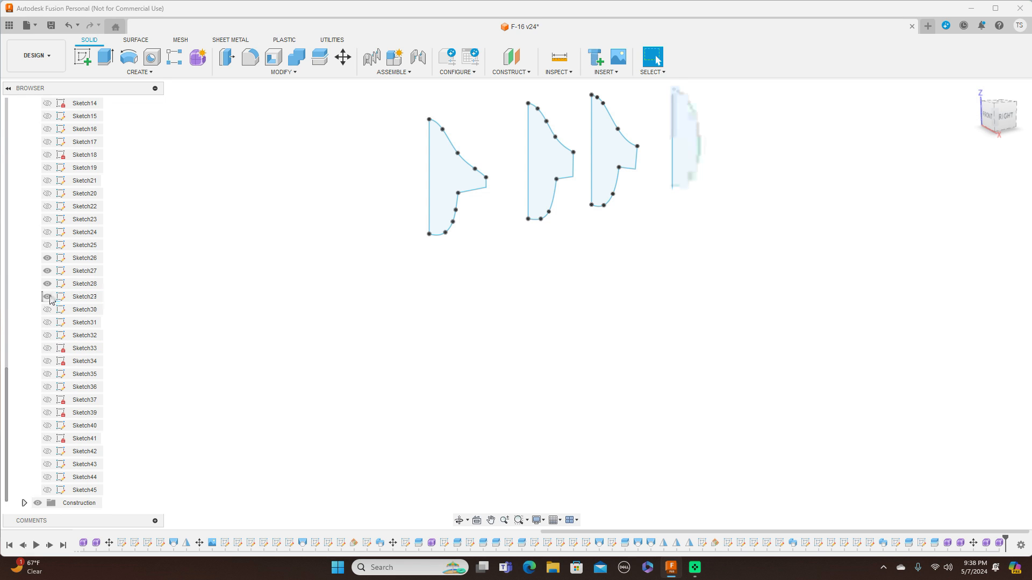
left_click(48, 314)
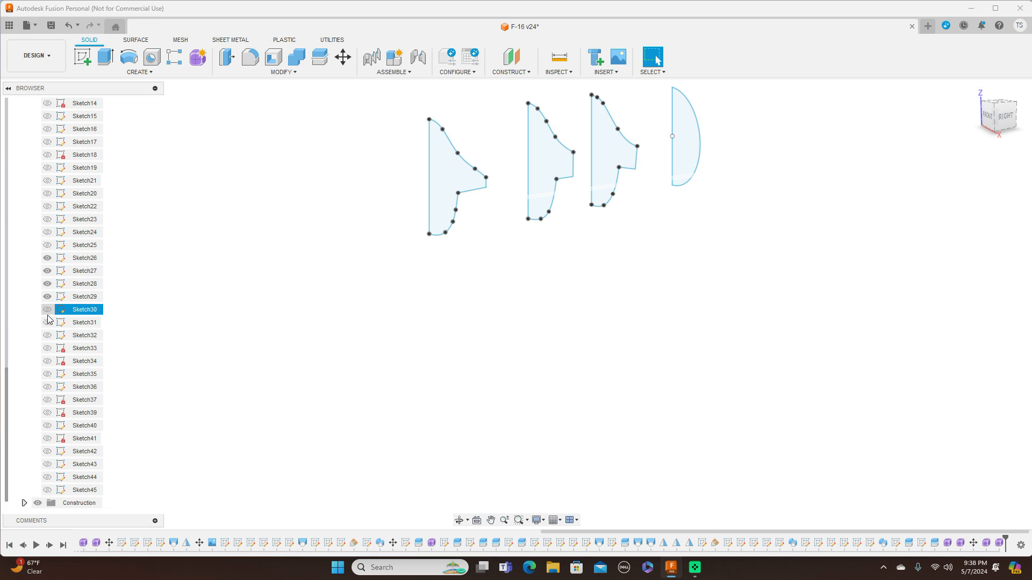
left_click(48, 311)
left_click(48, 312)
left_click(47, 312)
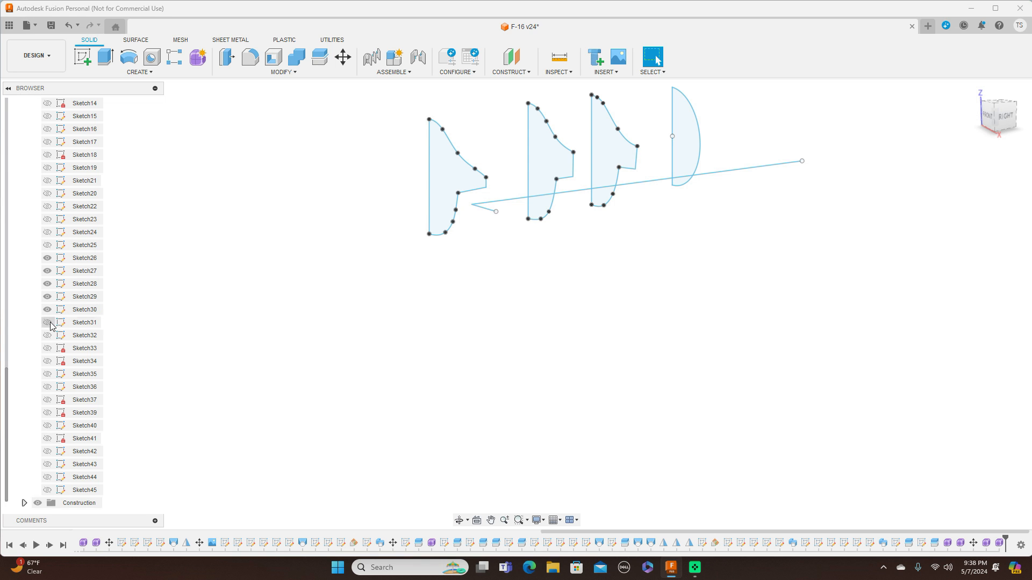
Check the station sketches in right and top views and show the bodies again.
left_click(1007, 118)
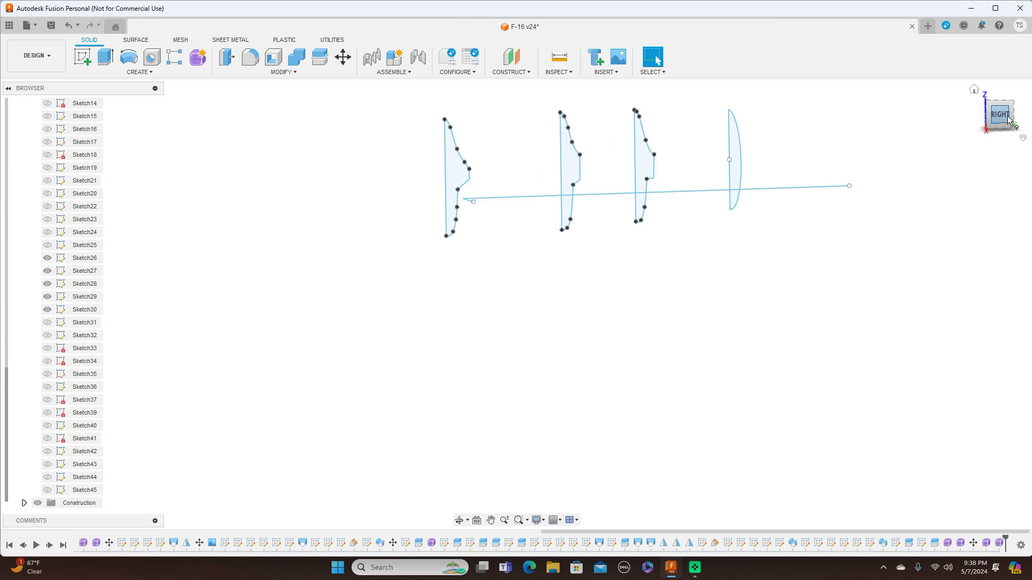
left_click(1000, 97)
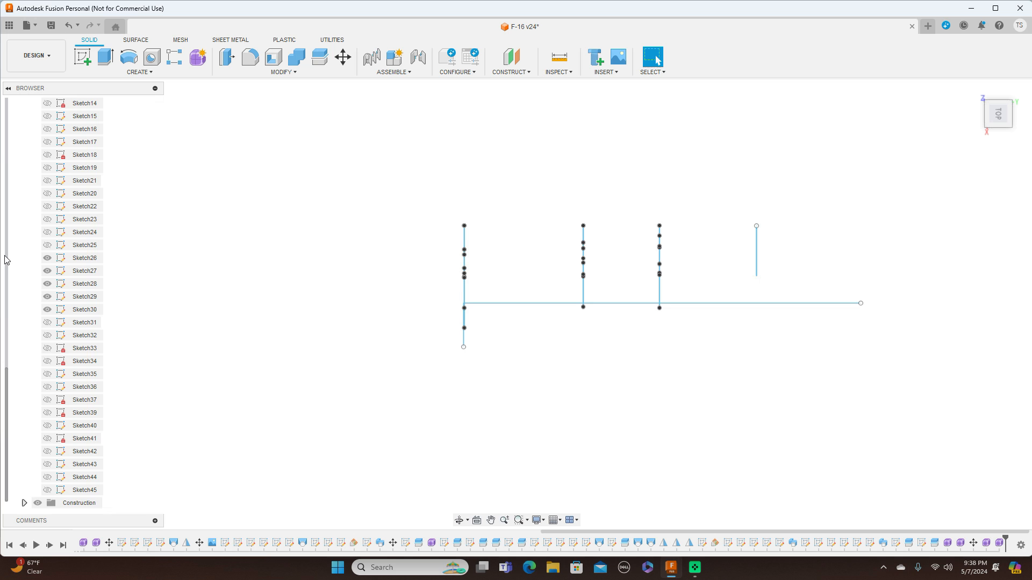
scroll(6, 260, "up", 5)
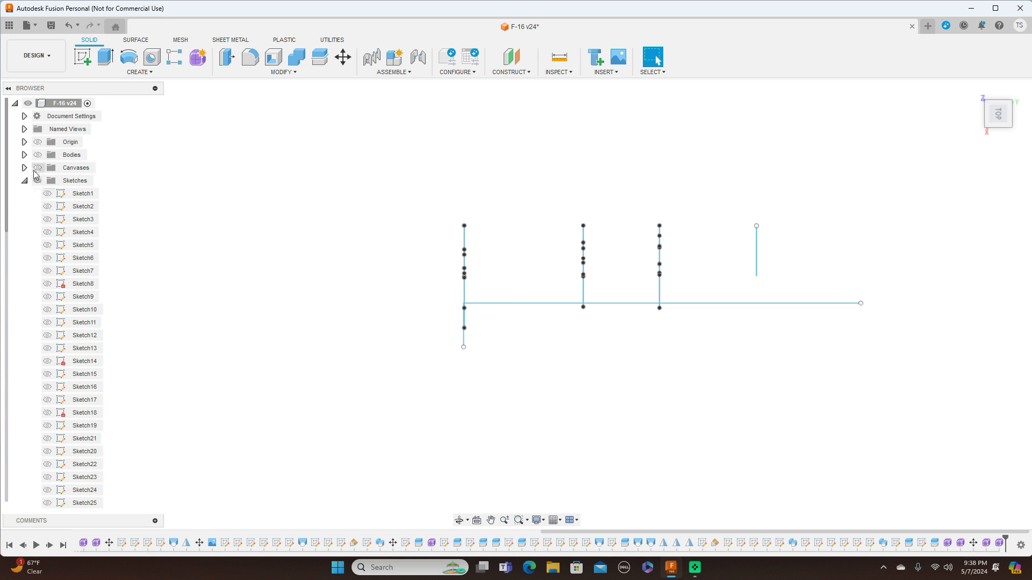
left_click(38, 155)
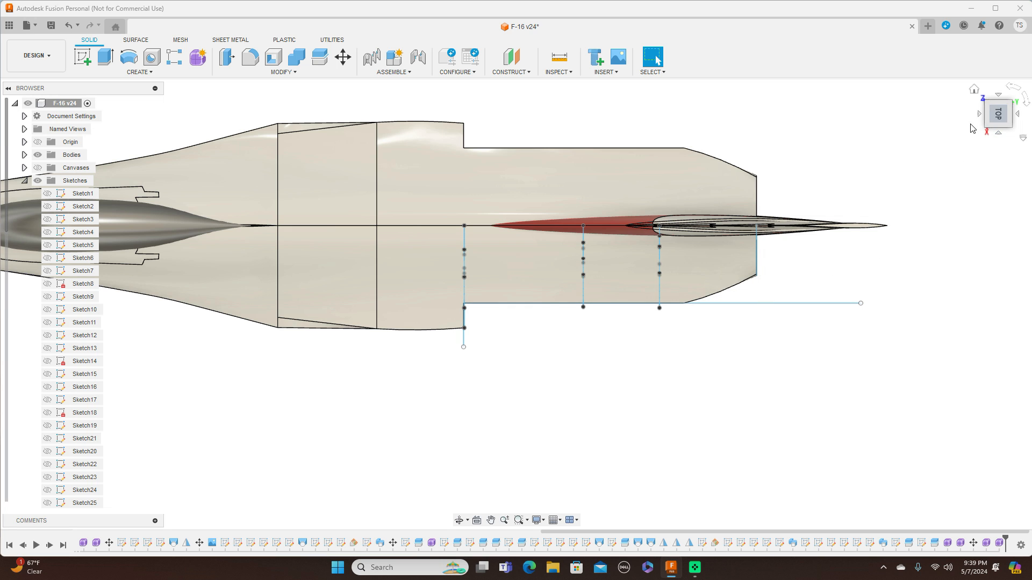
Orbit around the rear fuselage to compare the station sketches with the body from right and top views.
left_click_drag(993, 127, 979, 57)
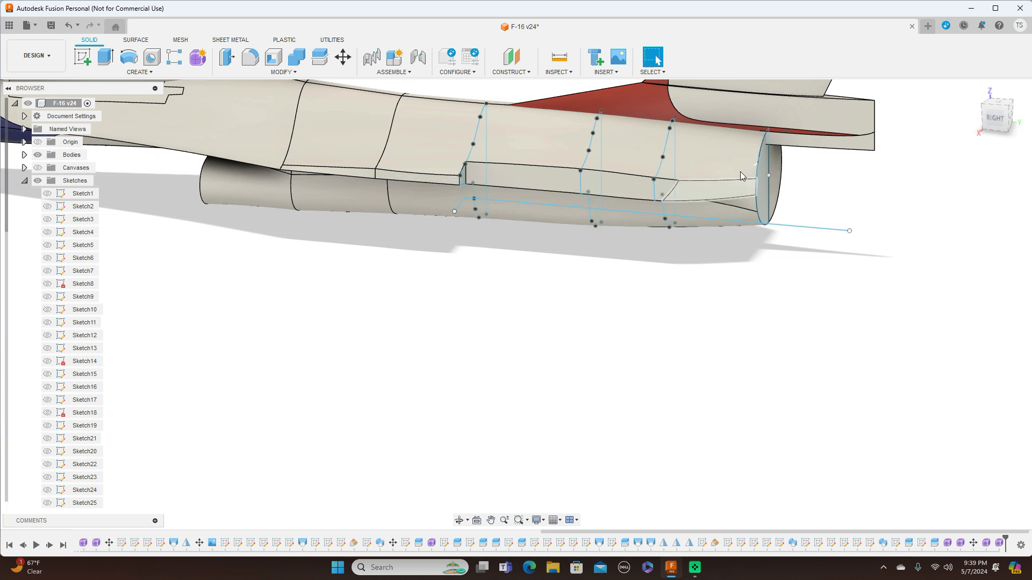
left_click(1003, 123)
scroll(848, 243, "down", 3)
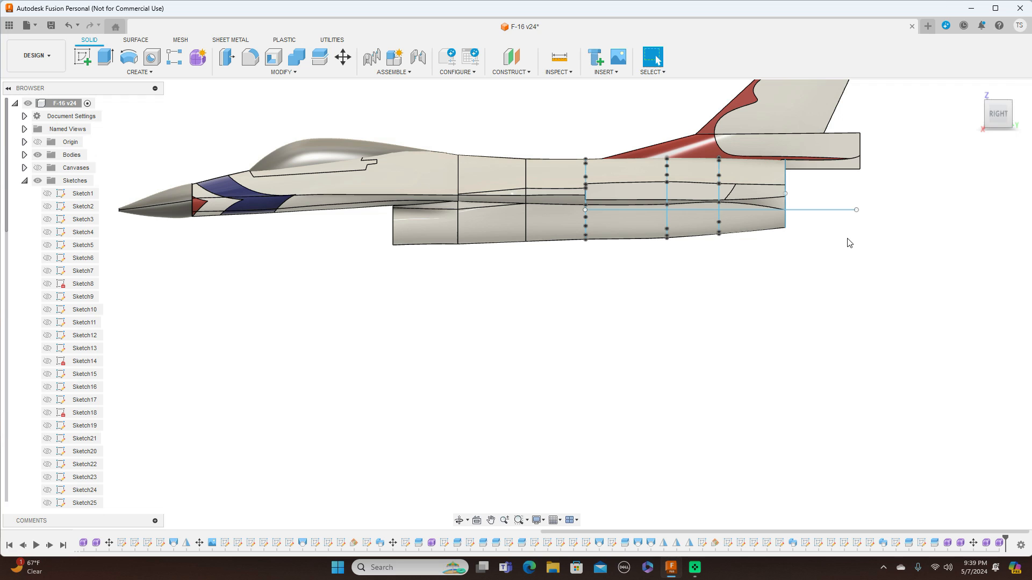
middle_click_drag(924, 229, 920, 277)
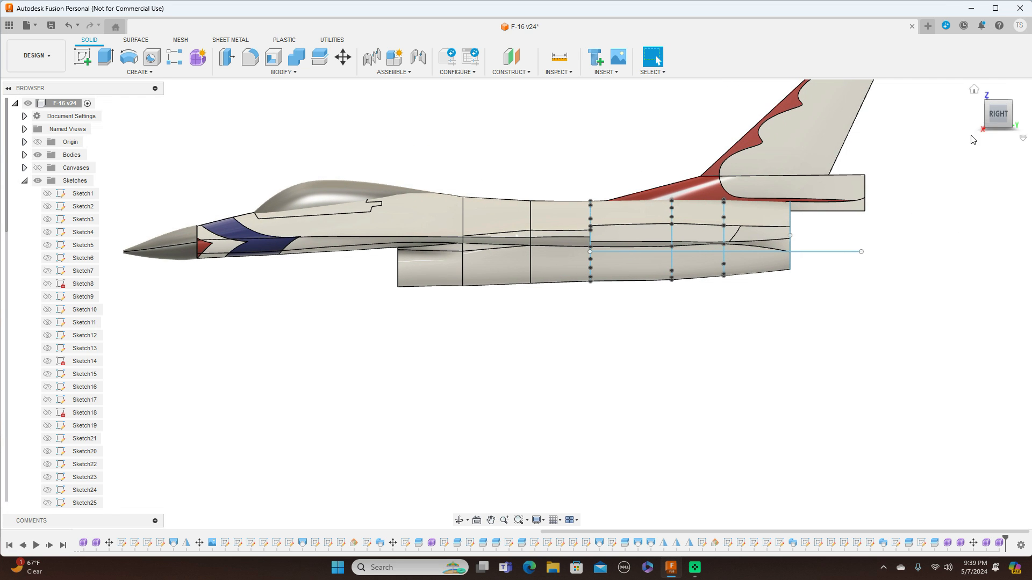
left_click_drag(994, 116, 1018, 122)
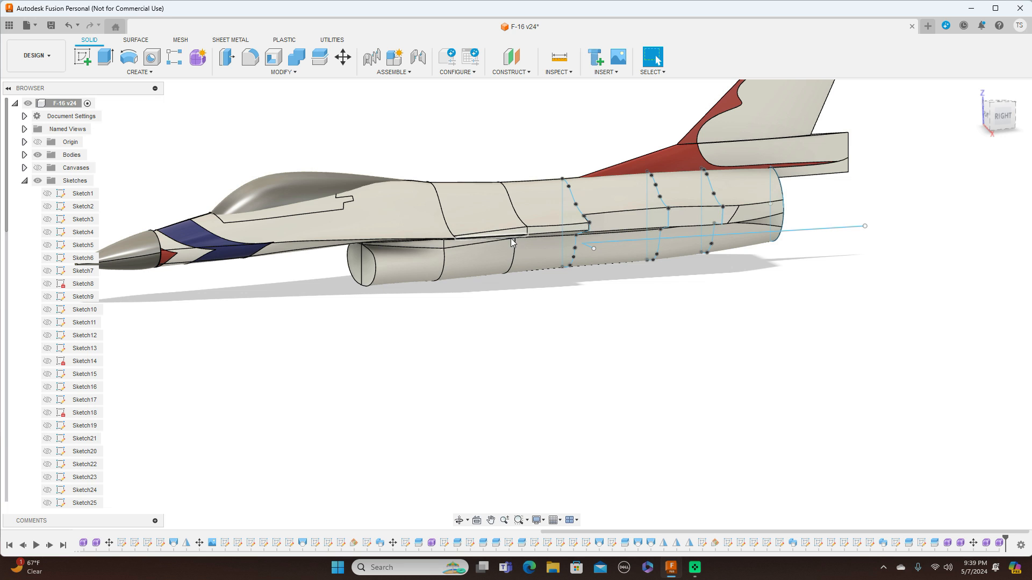
middle_click_drag(619, 336, 723, 344)
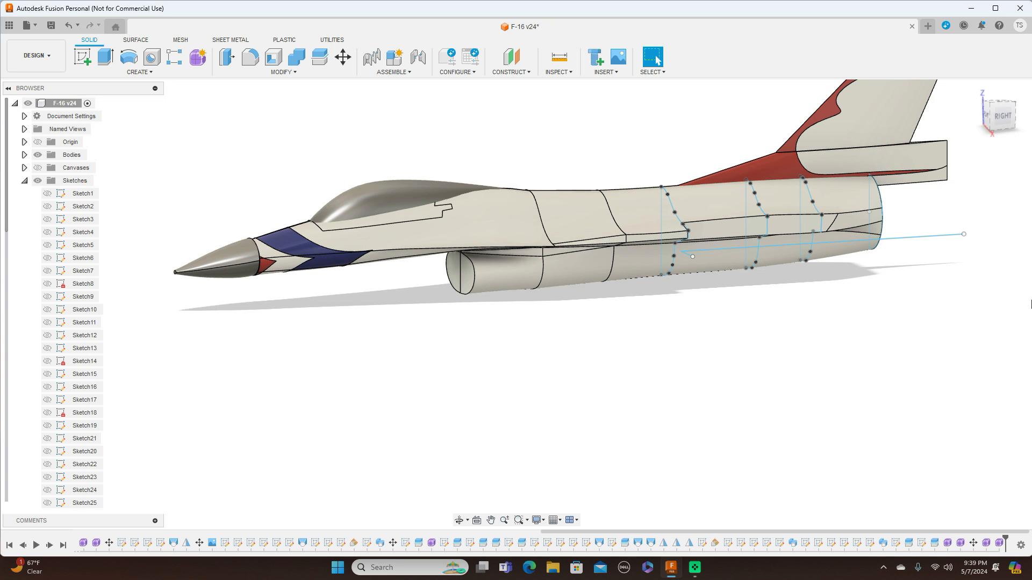
left_click(1006, 119)
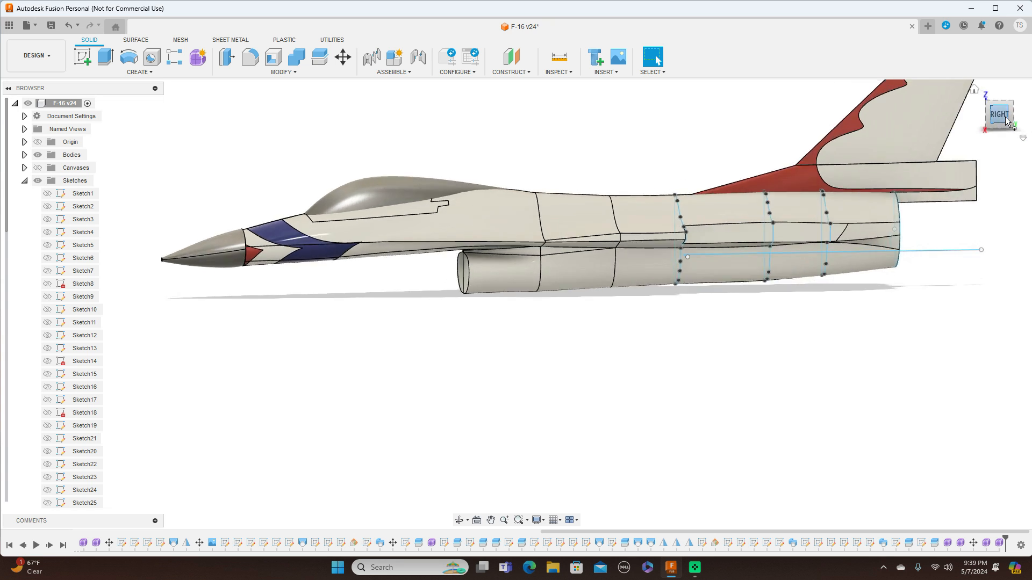
left_click(999, 97)
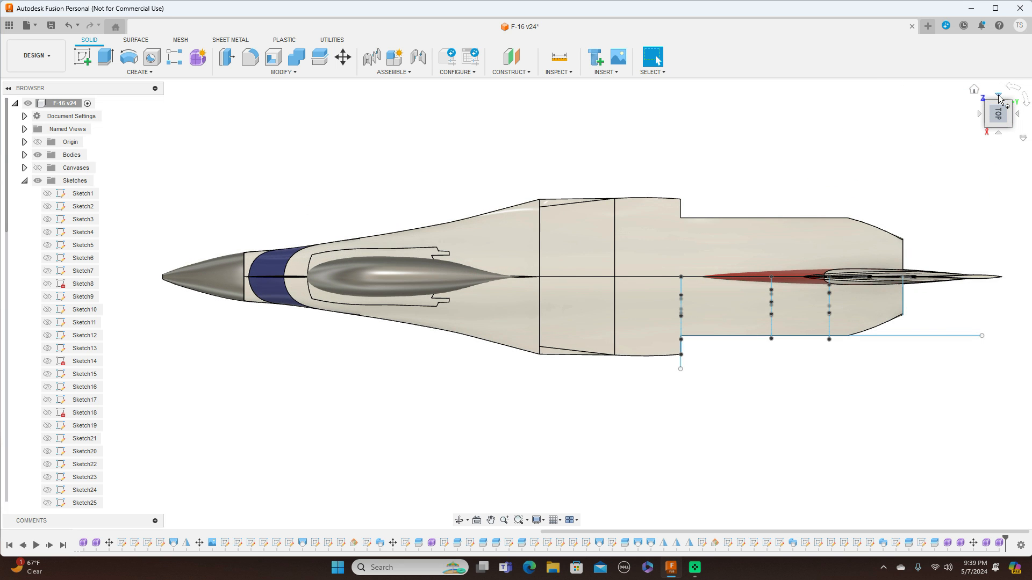
left_click(999, 134)
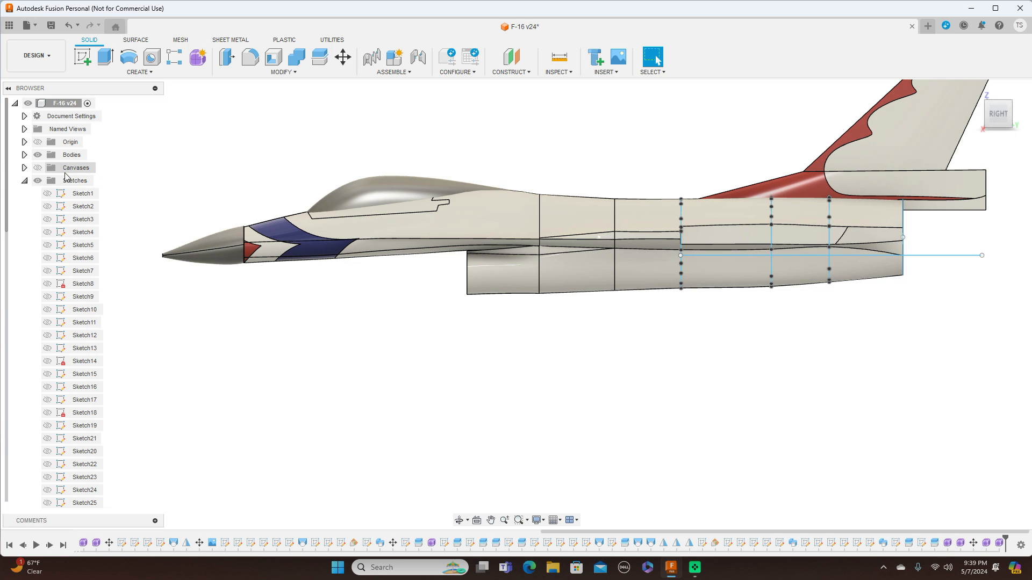
Hide and collapse the sketches folder and switch to shaded display without visible edges.
left_click(38, 181)
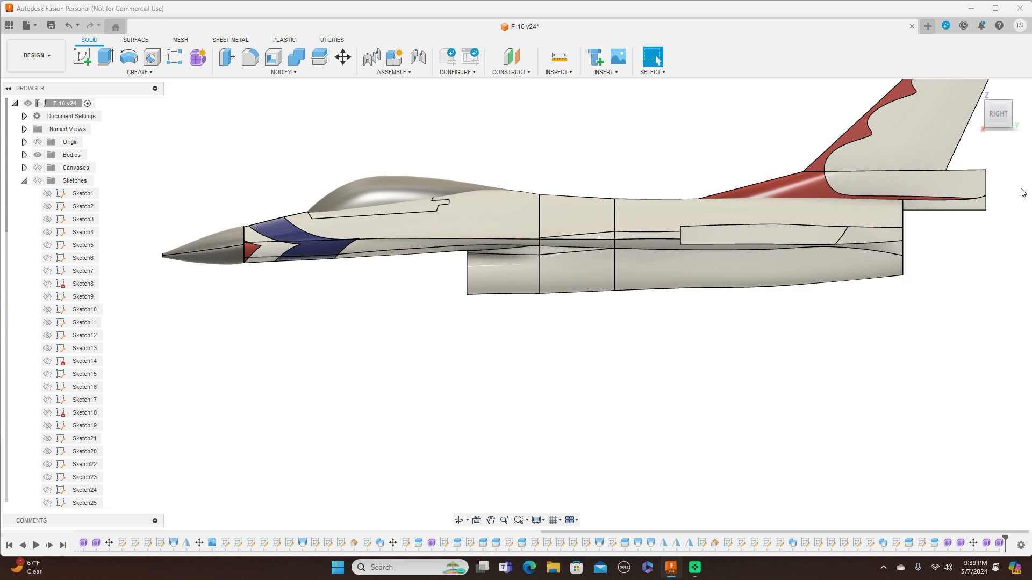
mouse_move(987, 107)
left_mouse_down()
mouse_move(1009, 141)
mouse_move(1031, 142)
mouse_move(1027, 115)
mouse_move(1010, 102)
mouse_move(1020, 93)
mouse_move(1028, 111)
mouse_move(991, 103)
left_mouse_up()
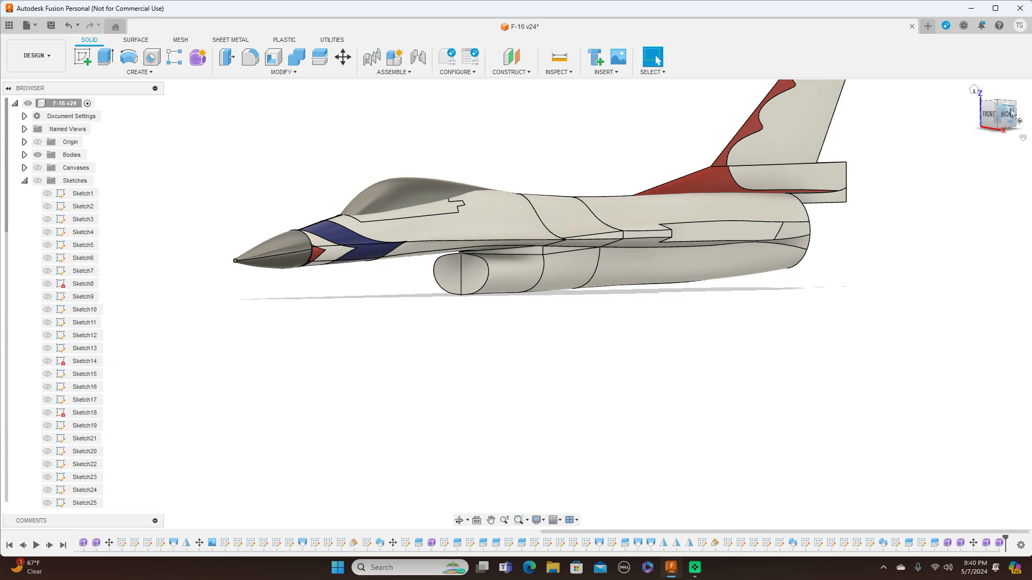
left_click(1005, 114)
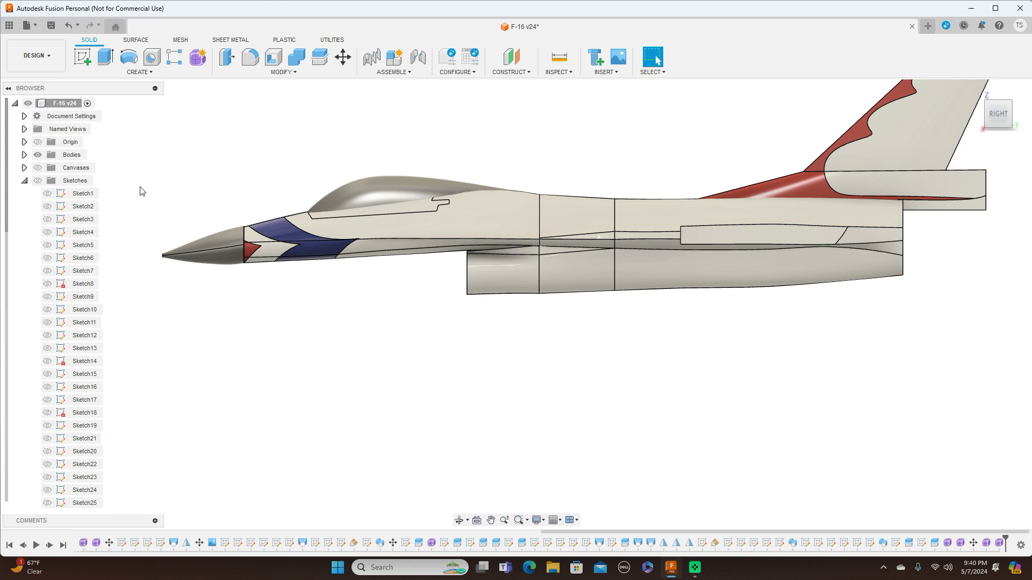
left_click(24, 182)
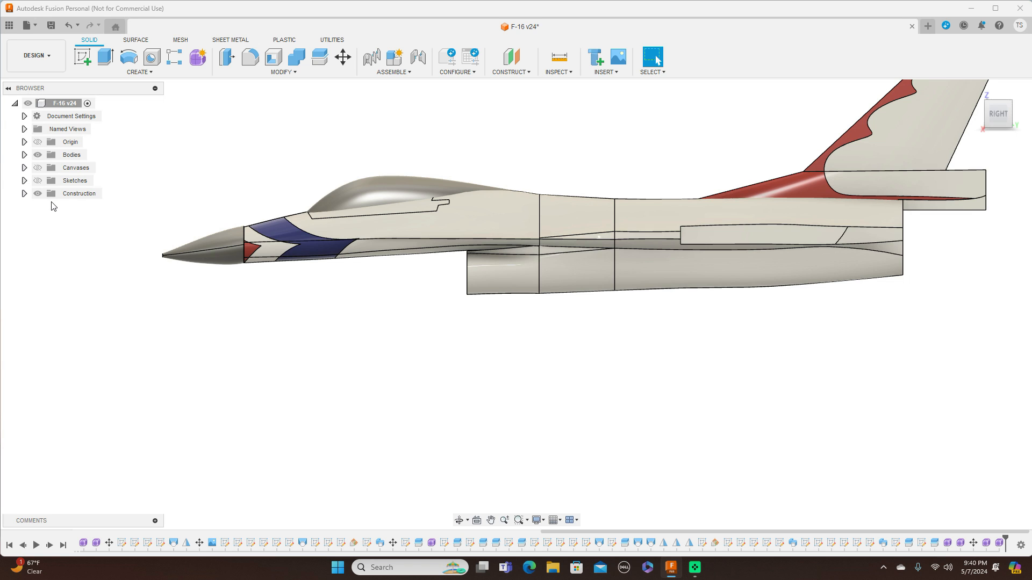
key("ctrl+4")
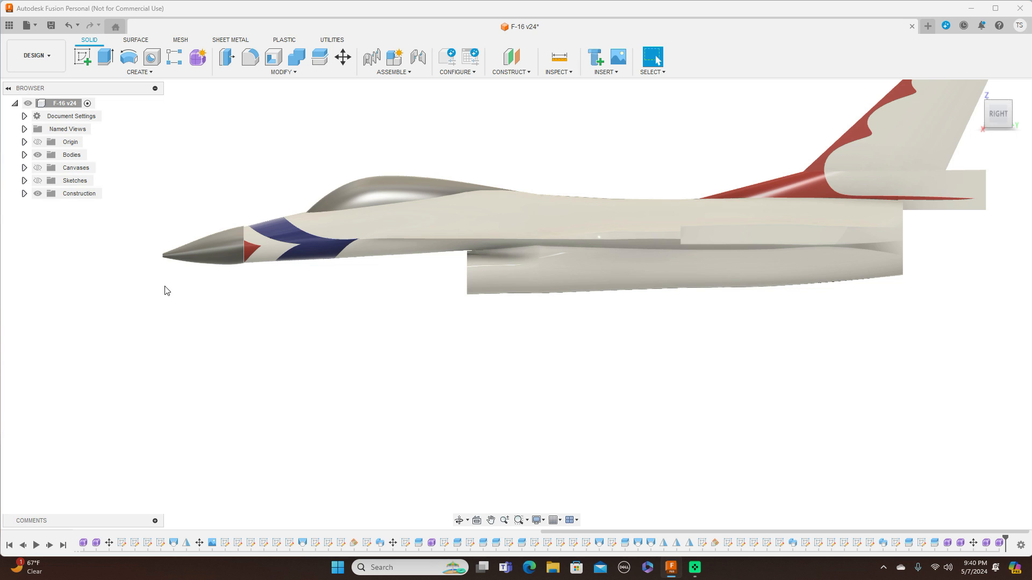
middle_click_drag(306, 301, 317, 353)
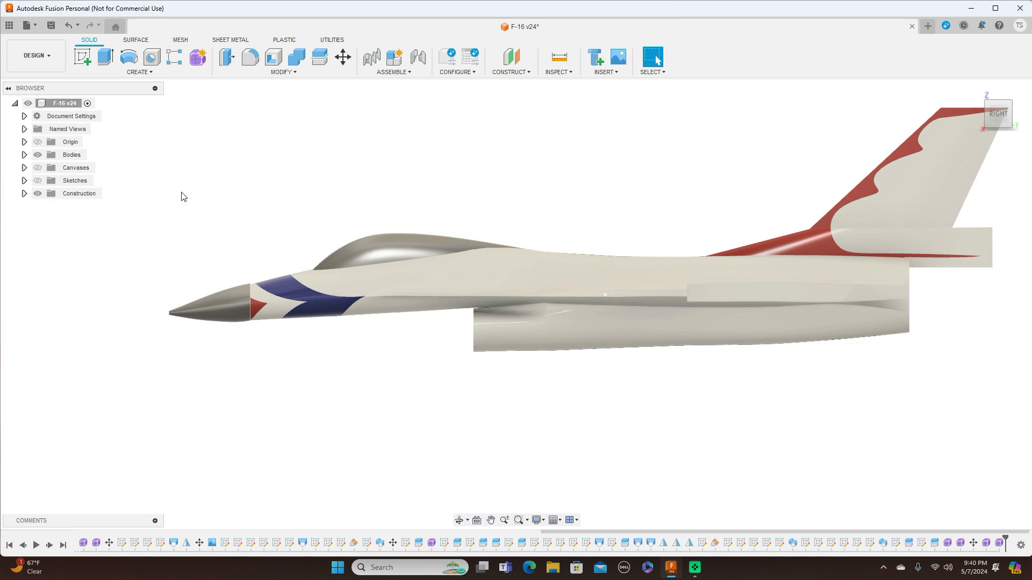
Expand the bodies list and toggle the visibility of Body33 (1) and Body34 (1).
left_click(24, 155)
scroll(199, 269, "up", 2)
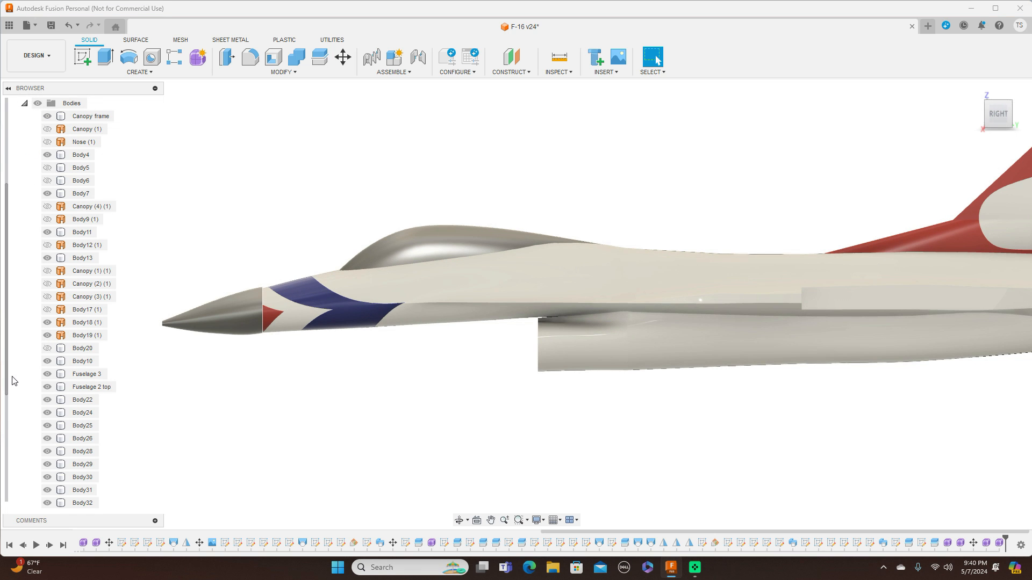
scroll(15, 382, "down", 3)
left_click(47, 451)
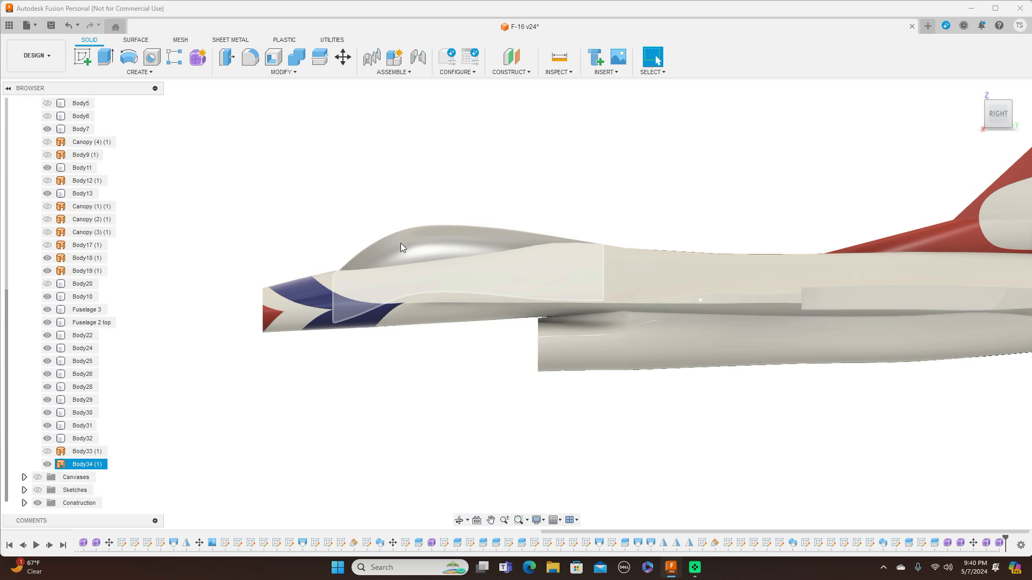
left_click(50, 465)
left_click(48, 464)
scroll(319, 456, "down", 2)
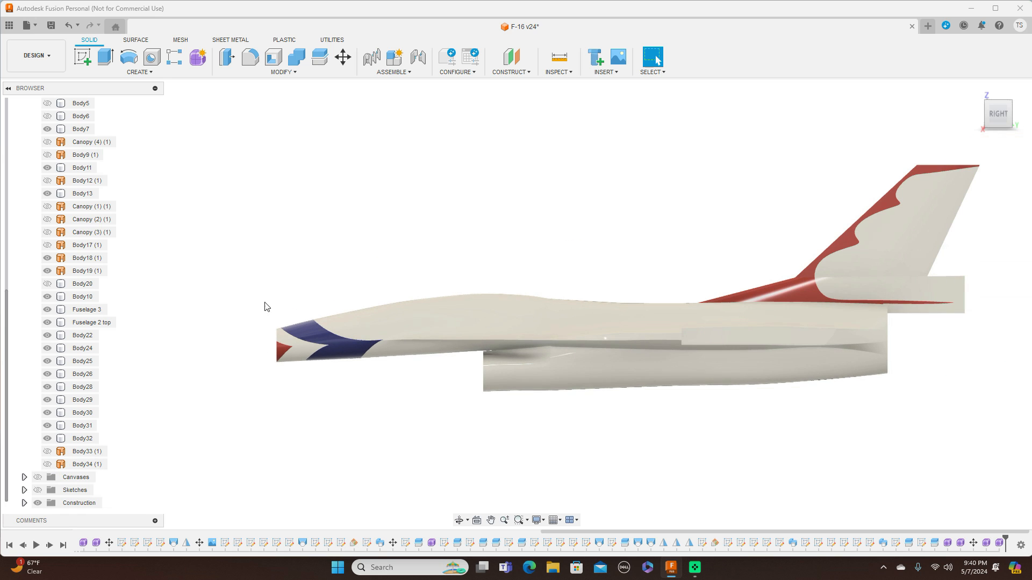
Show the Canopy (4) (1), Canopy (1) (1), Canopy (2) (1) and Canopy (3) (1) bodies and orbit to view the aircraft.
left_click(47, 141)
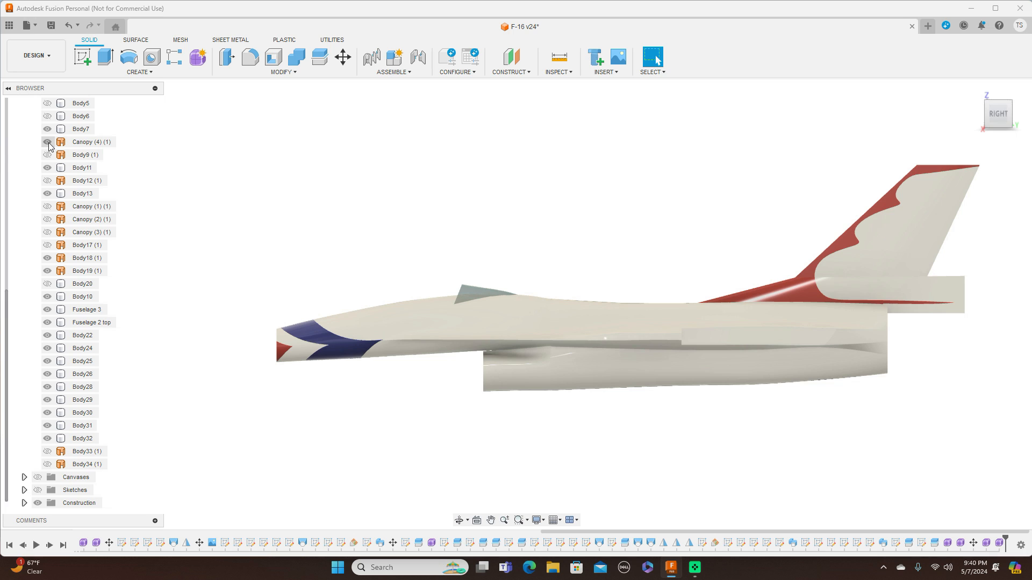
left_click(48, 142)
left_click(47, 142)
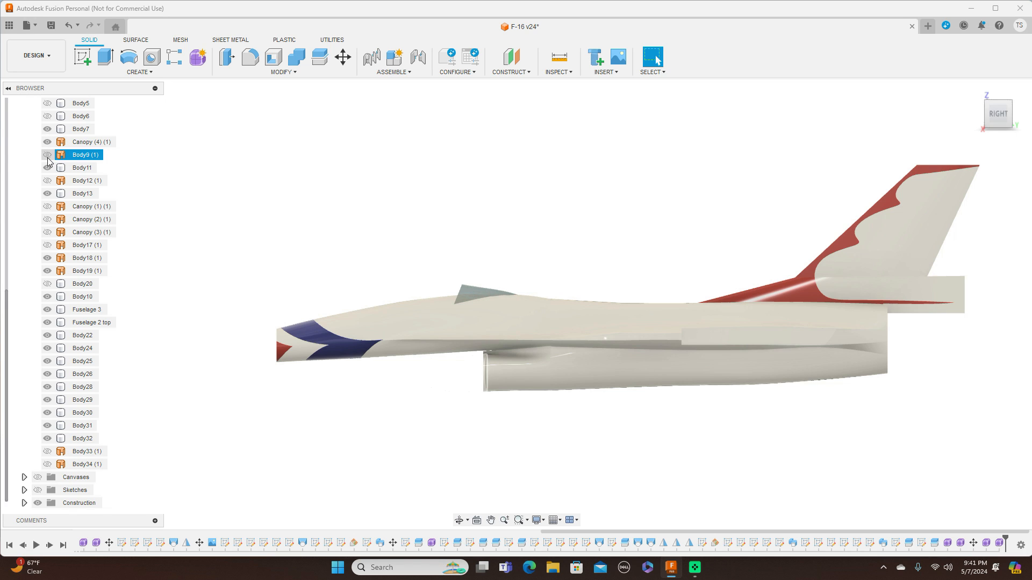
left_click(48, 208)
left_click(48, 207)
left_click(47, 208)
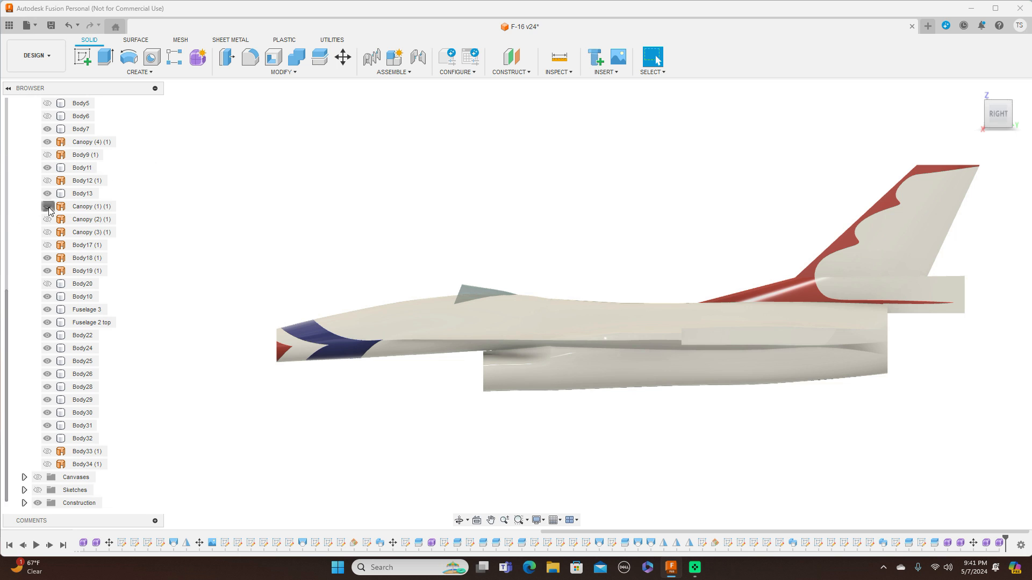
left_click(48, 220)
left_click(48, 233)
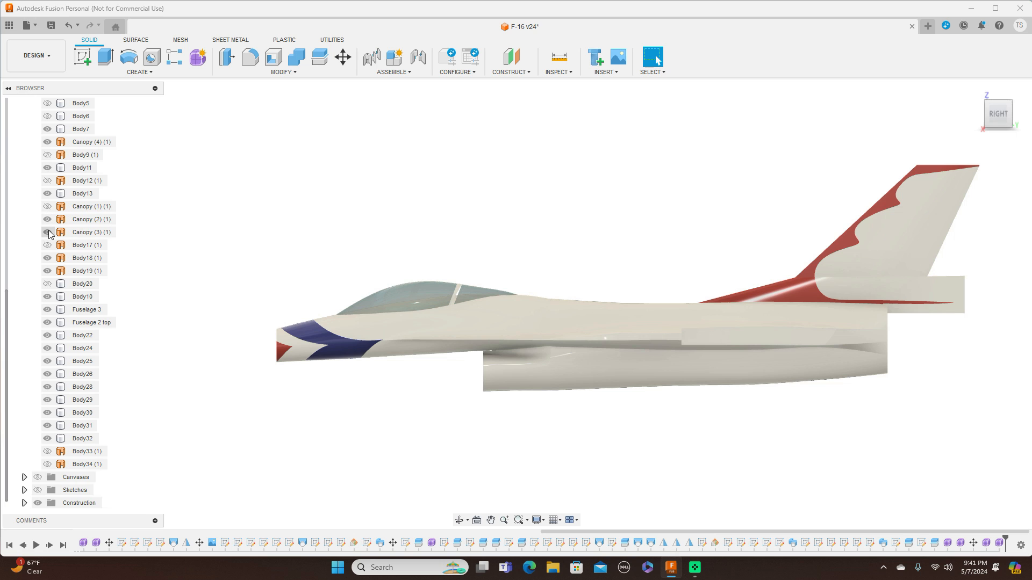
mouse_move(999, 120)
left_mouse_down()
mouse_move(999, 144)
mouse_move(321, 265)
left_mouse_up()
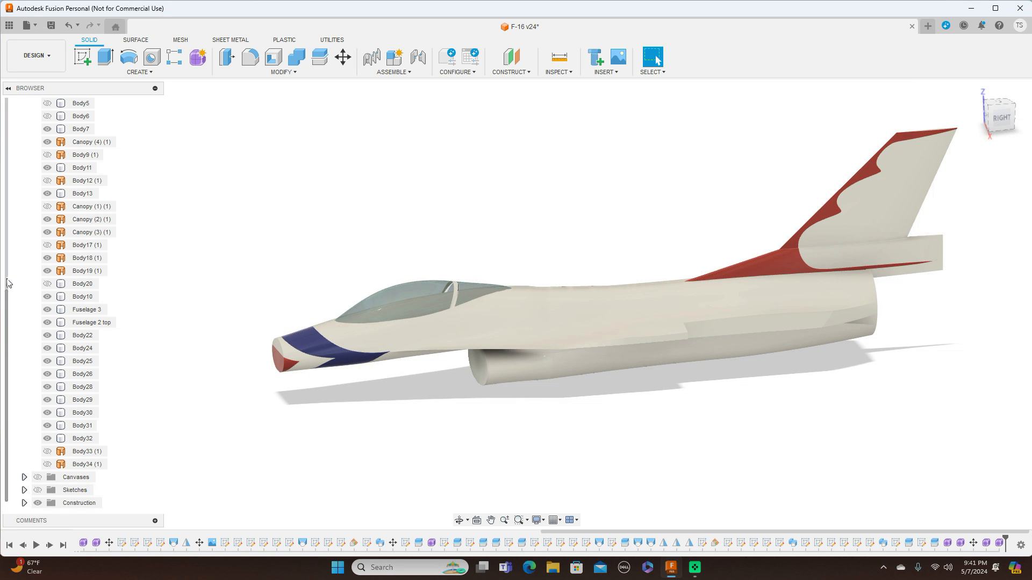
scroll(8, 283, "up", 3)
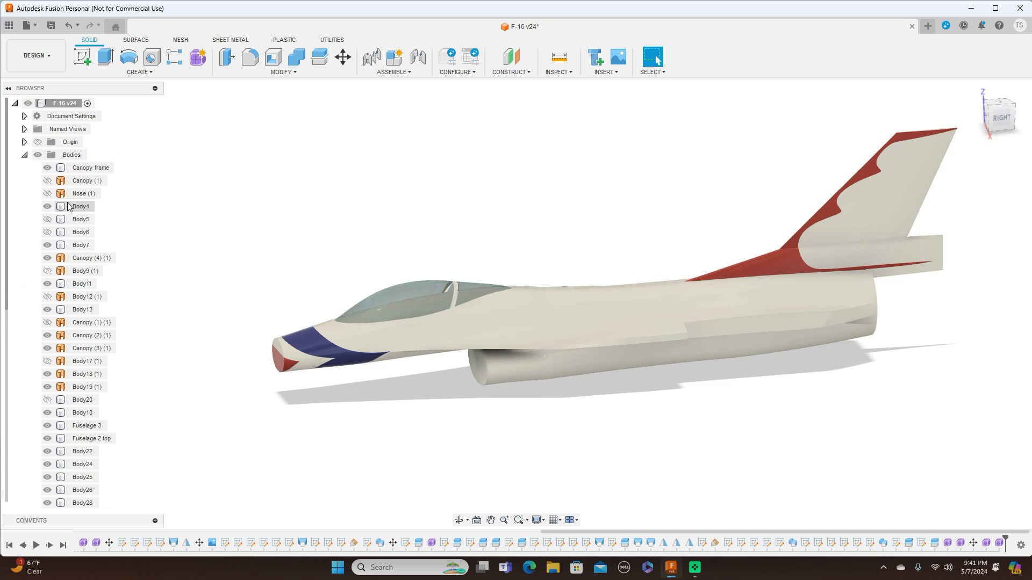
Show the Nose (1) body and hide Body12 (1) near the nose cone.
left_click(48, 194)
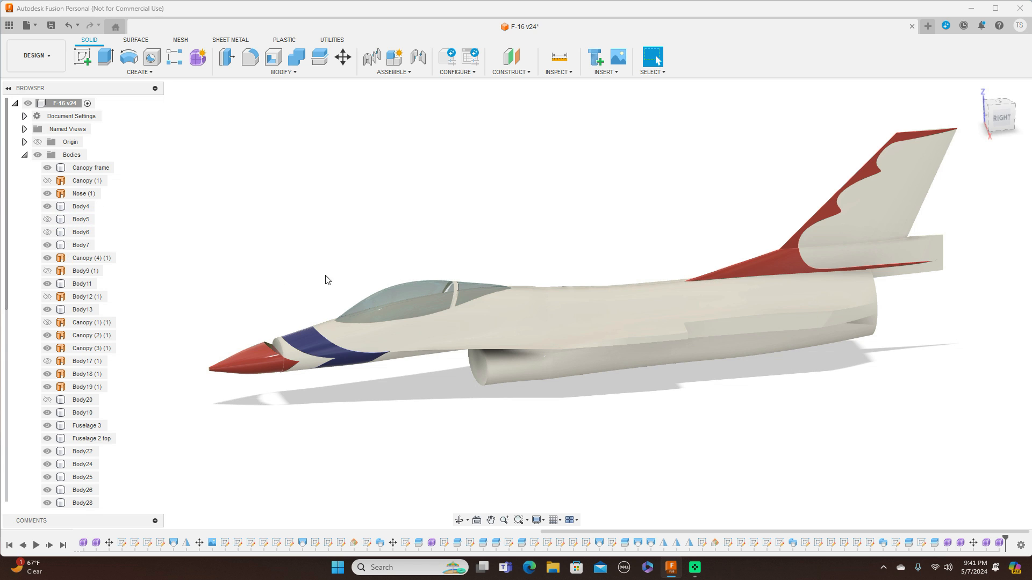
scroll(325, 279, "up", 2)
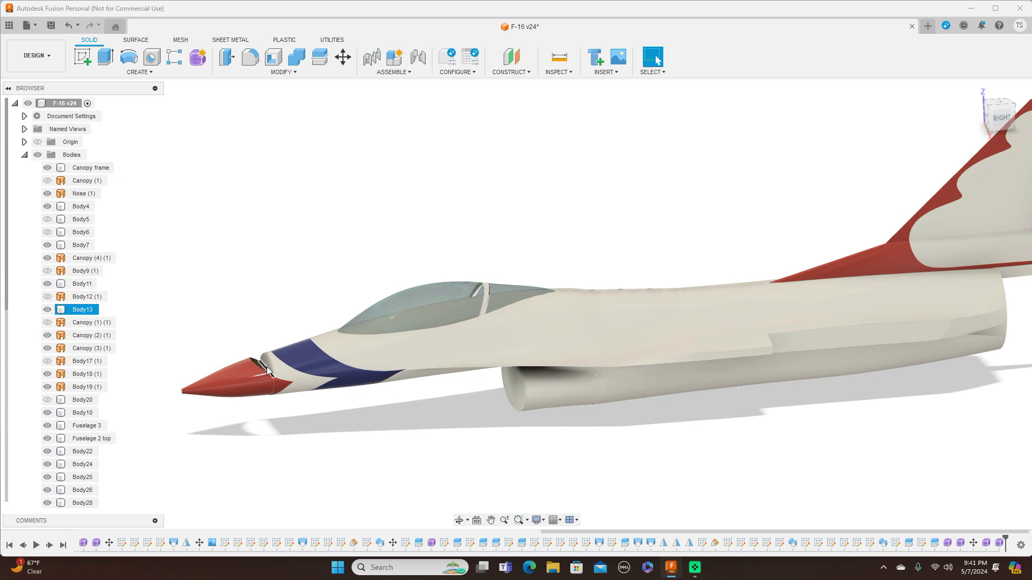
left_click(47, 297)
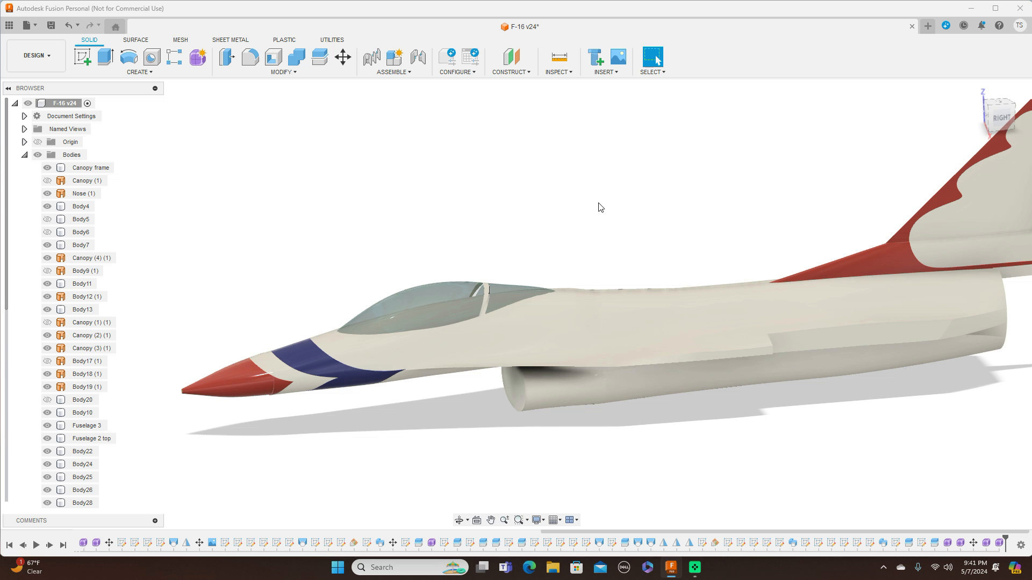
mouse_move(516, 305)
middle_mouse_down("shift")
mouse_move(609, 307)
mouse_move(613, 279)
mouse_move(573, 215)
middle_mouse_up("shift")
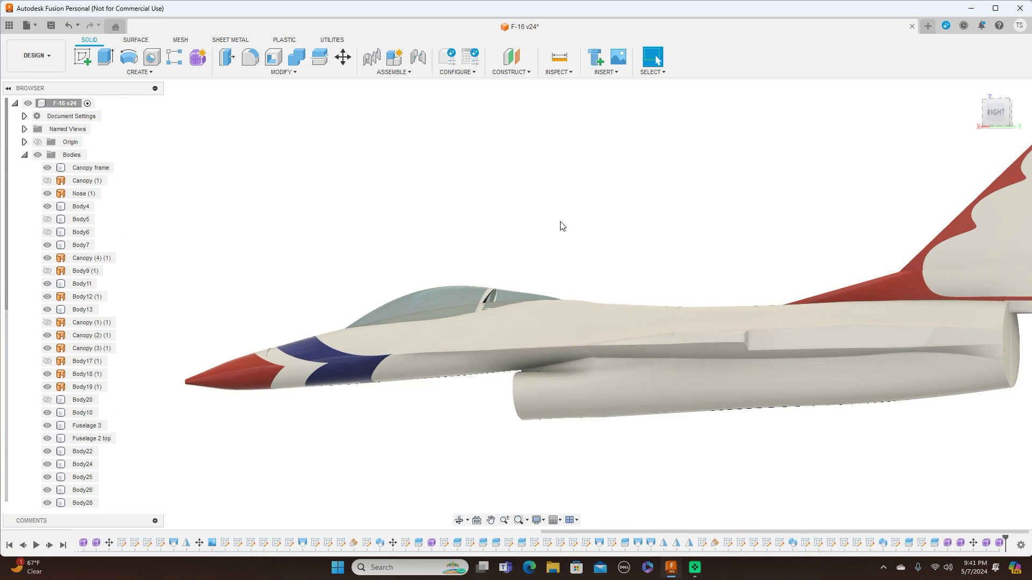
left_click(47, 271)
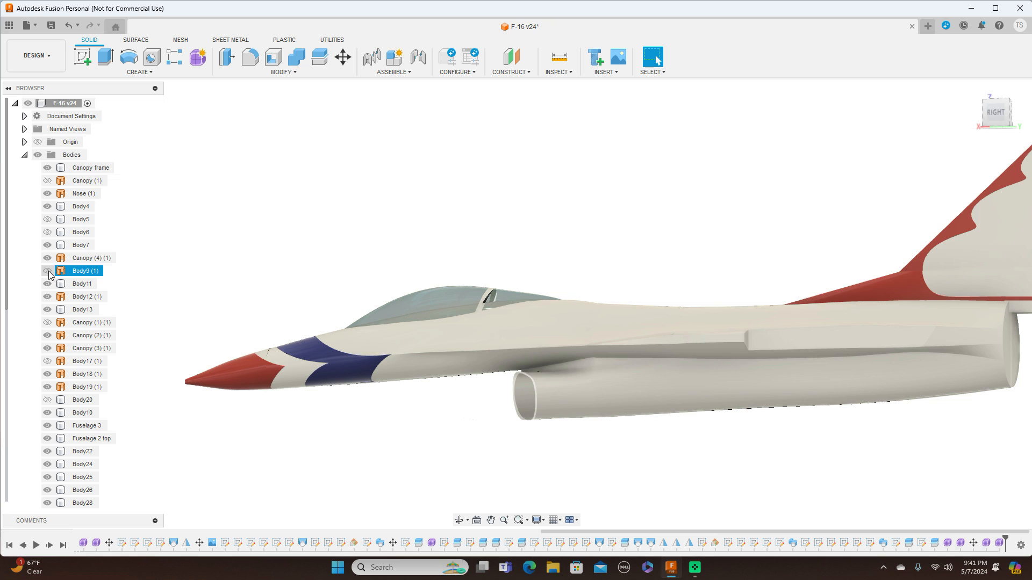
left_click(49, 271)
left_click(48, 233)
left_click(48, 233)
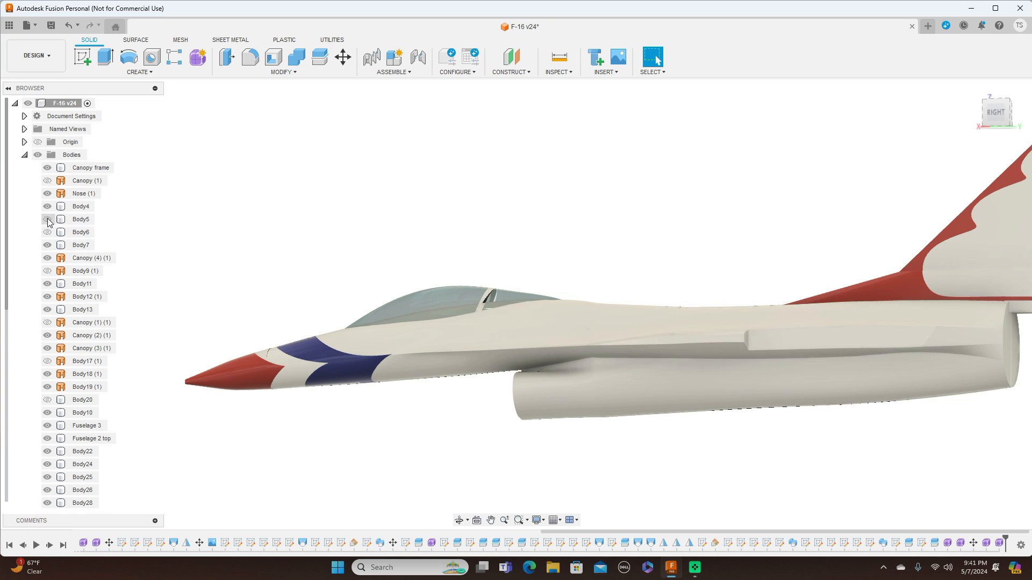
left_click(47, 181)
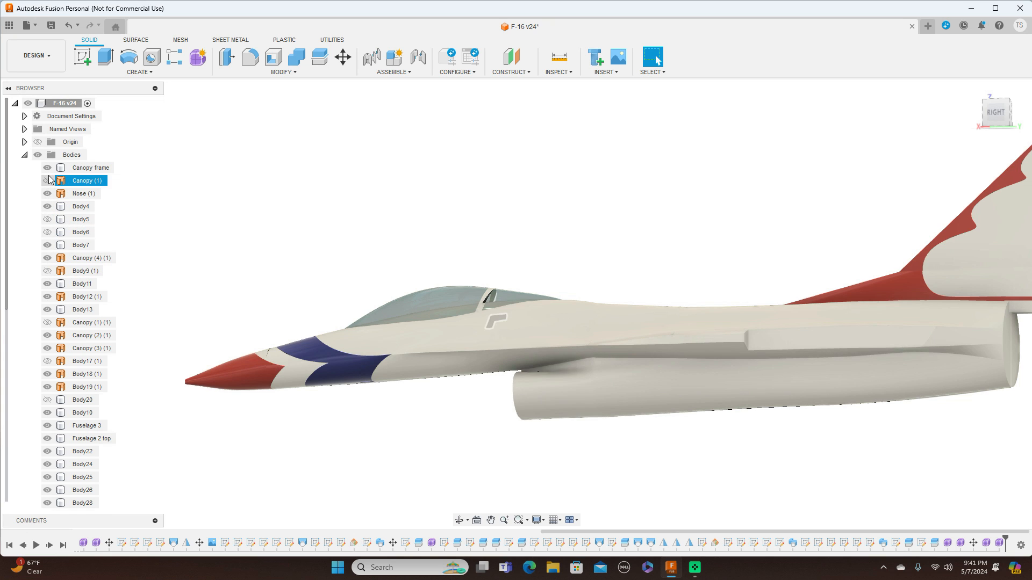
left_click(48, 181)
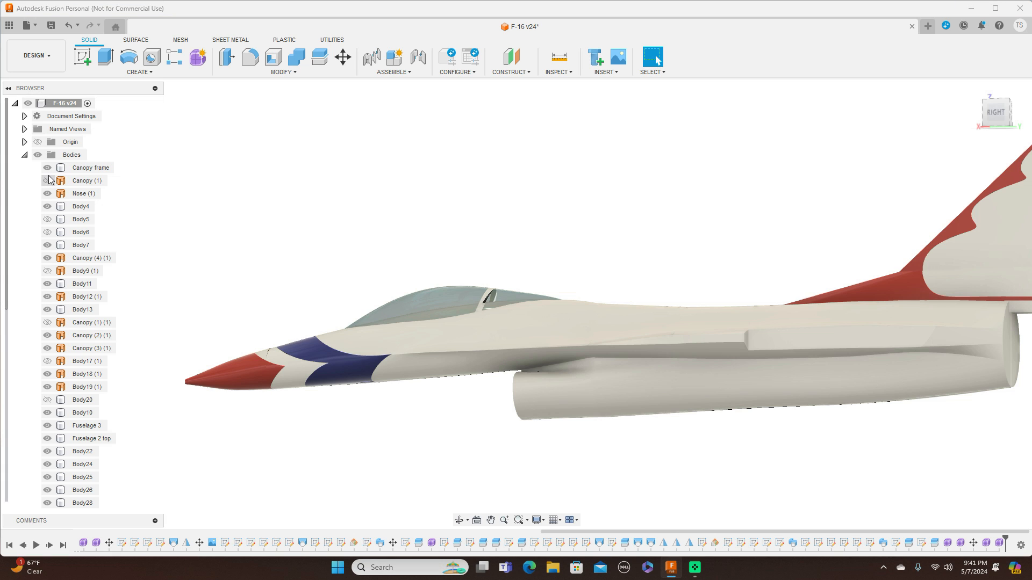
Toggle Body9 (1) to check the intake from the right view.
left_click(48, 271)
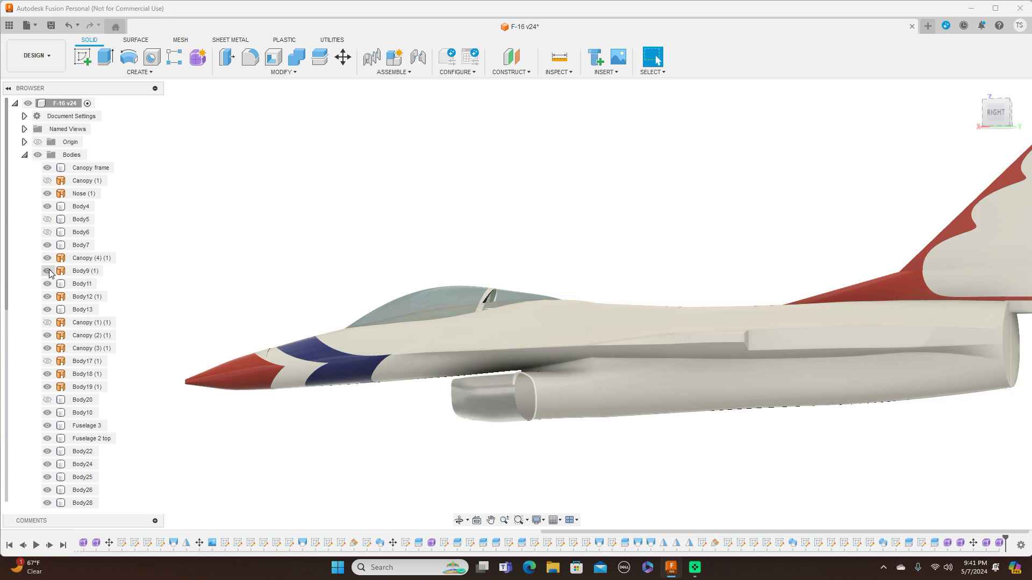
left_click(48, 271)
left_click(48, 271)
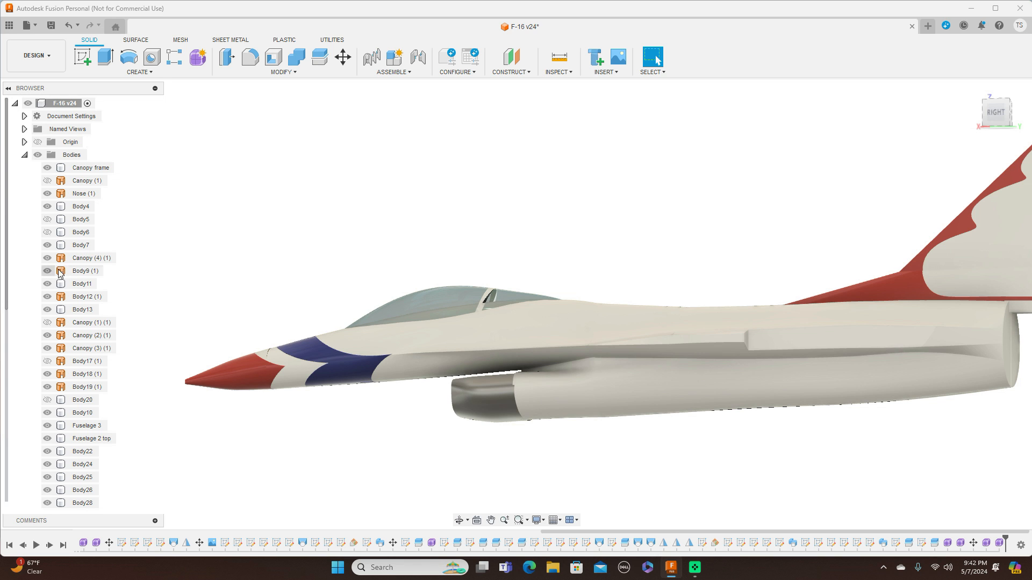
left_click(1002, 115)
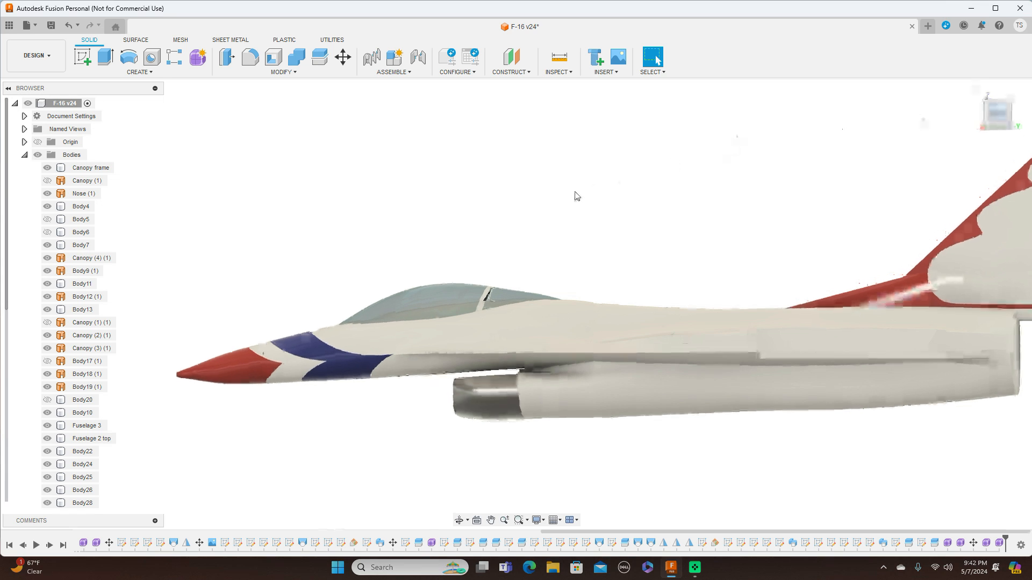
left_click(491, 382)
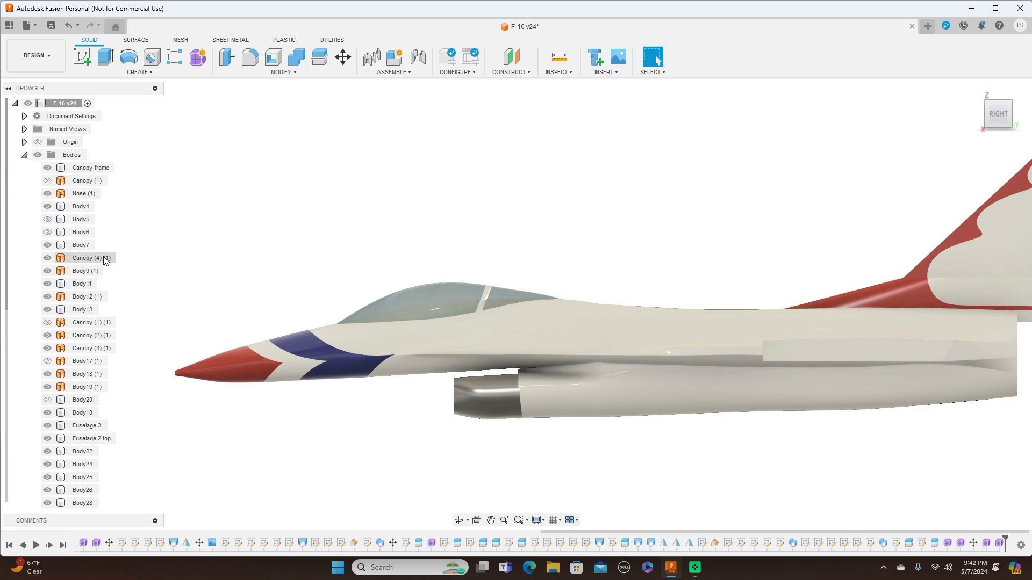
Hide Body9 (1) and toggle the visibility of Canopy (1) (1) and Body17 (1).
left_click(48, 270)
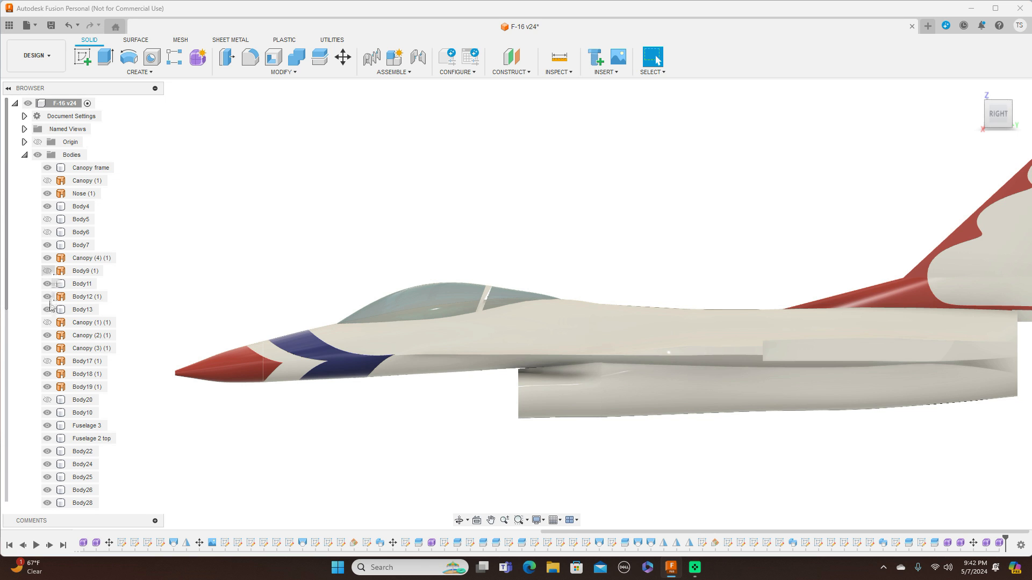
left_click(48, 324)
left_click(47, 361)
Orbit and zoom around the aircraft to inspect the fuselage, canopy and intake shapes.
mouse_move(999, 111)
left_mouse_down()
mouse_move(1002, 204)
mouse_move(1004, 140)
mouse_move(1030, 105)
left_mouse_up()
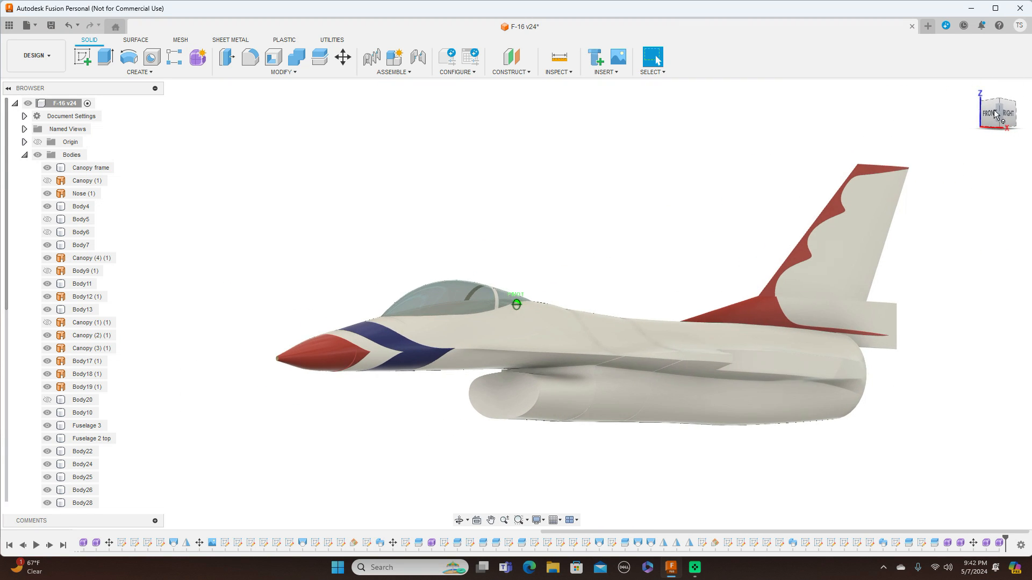
scroll(836, 244, "up", 3)
scroll(870, 239, "down", 2)
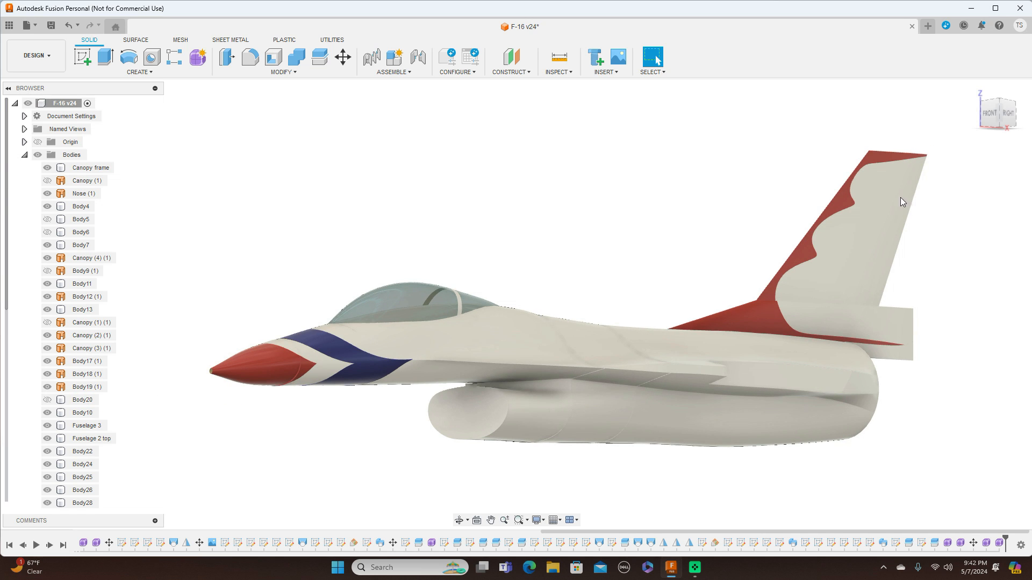
middle_click_drag(749, 242, 760, 178)
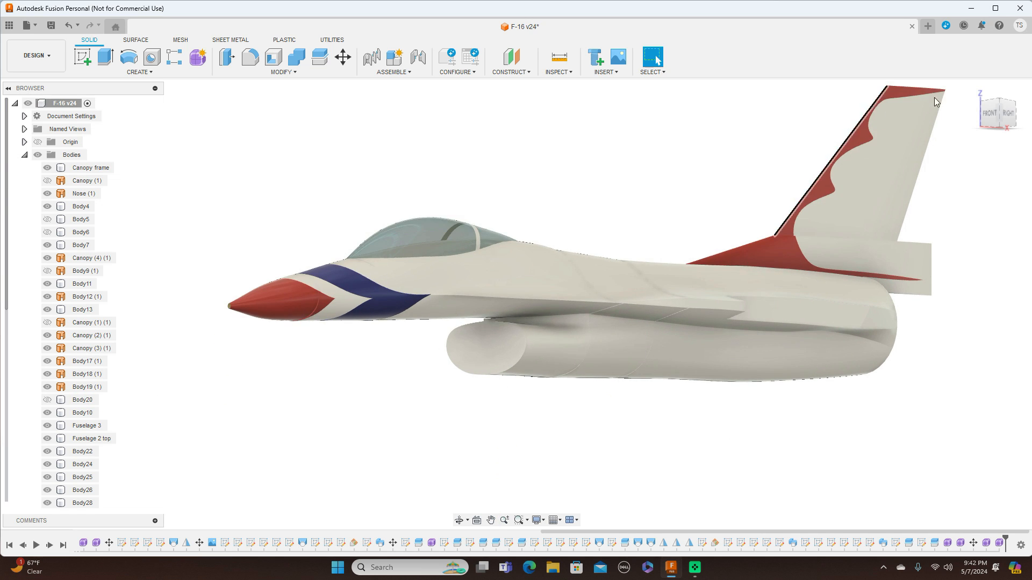
left_click(998, 103)
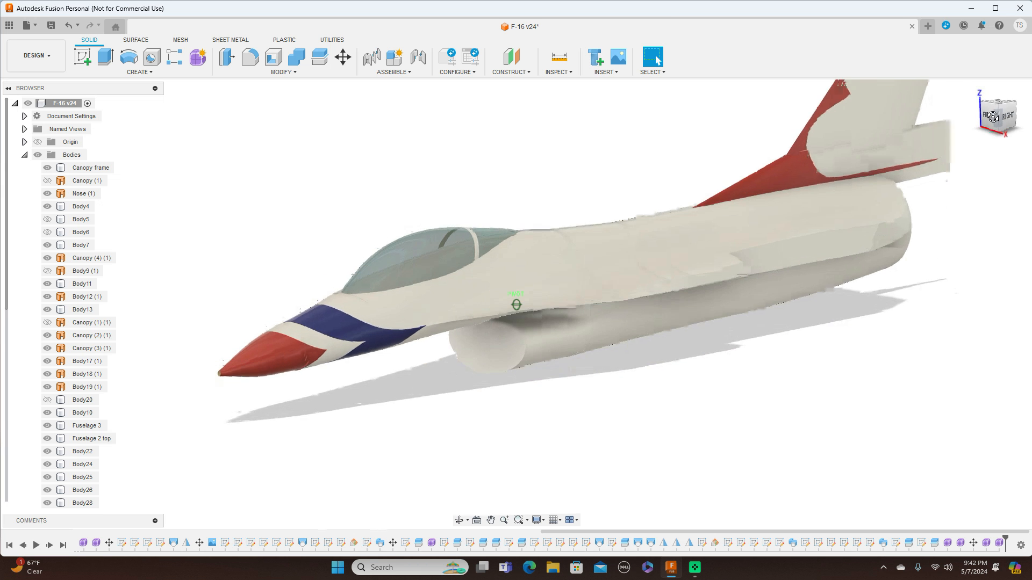
mouse_move(996, 115)
left_mouse_down()
mouse_move(967, 112)
mouse_move(1010, 106)
mouse_move(995, 115)
mouse_move(1005, 114)
left_mouse_up()
scroll(964, 225, "down", 2)
middle_click_drag(983, 180, 901, 229)
scroll(908, 228, "up", 2)
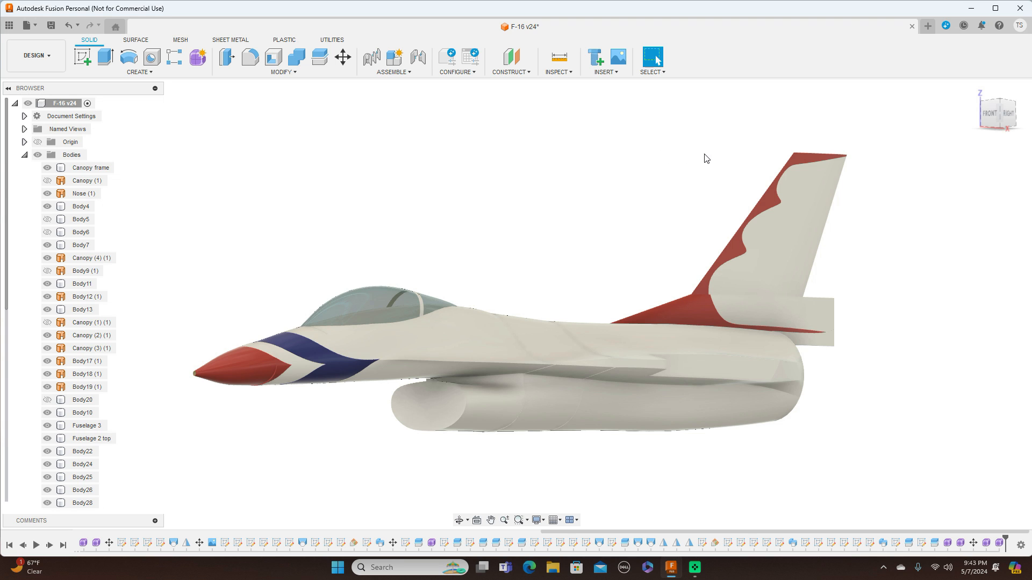
Return to the right view and orbit to review the whole aircraft's side profile.
left_click(1009, 117)
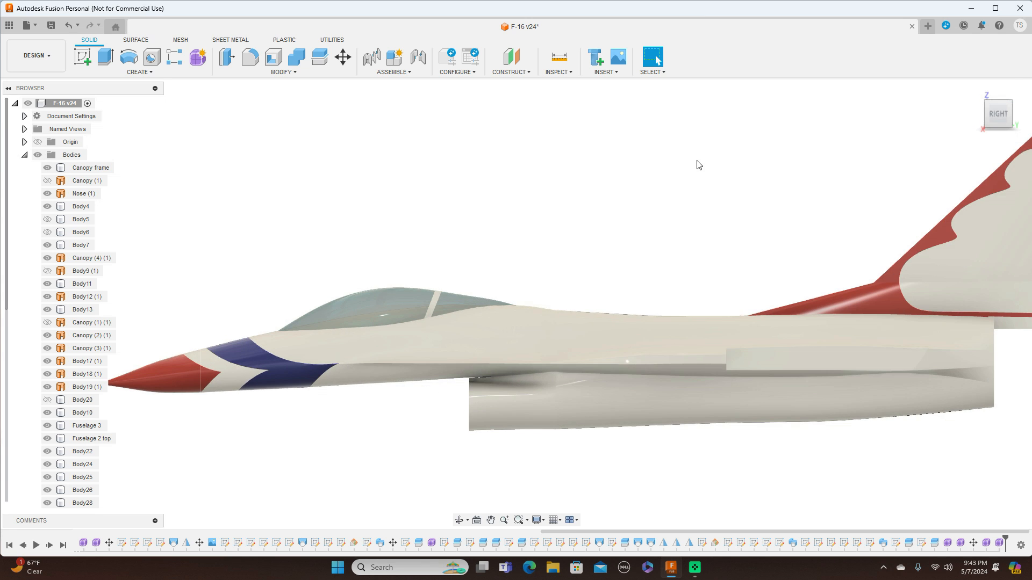
middle_click_drag(753, 159, 648, 167)
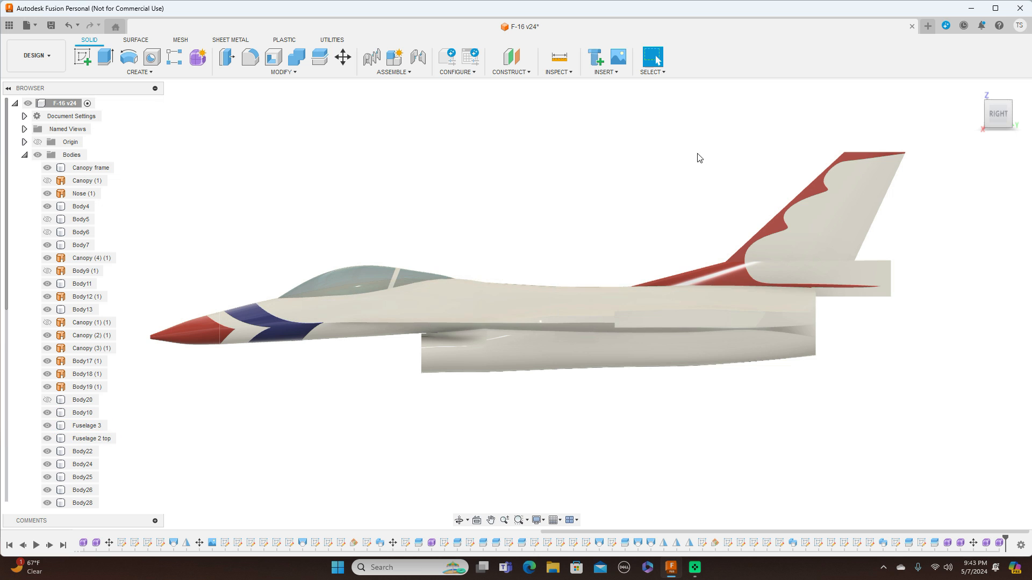
mouse_move(1001, 114)
left_mouse_down()
mouse_move(1015, 113)
mouse_move(1031, 188)
mouse_move(1031, 134)
mouse_move(988, 113)
left_mouse_up()
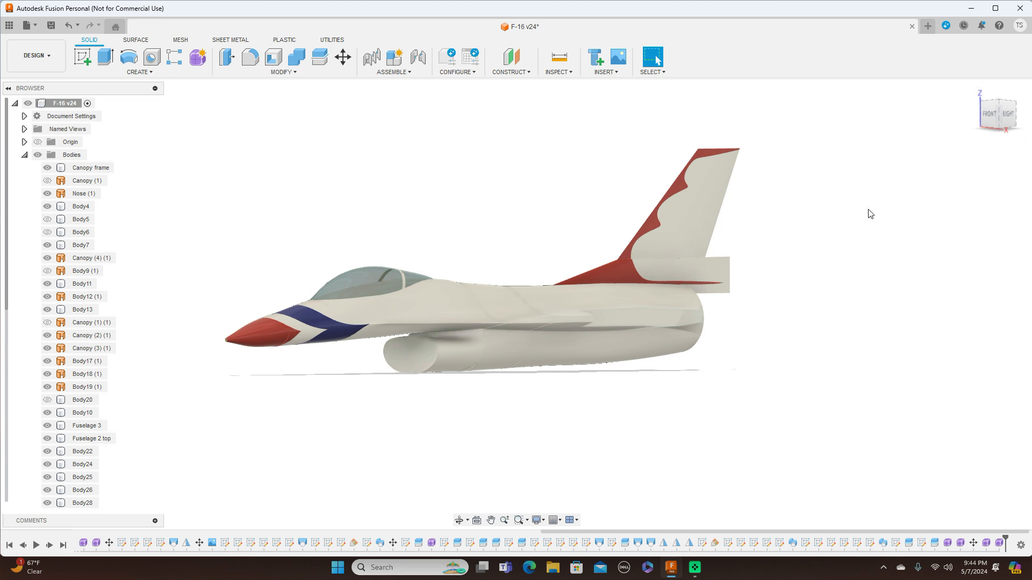
scroll(831, 267, "up", 2)
middle_click_drag(803, 278, 968, 222)
scroll(899, 262, "up", 2)
middle_click_drag(910, 238, 914, 279)
scroll(904, 302, "down", 2)
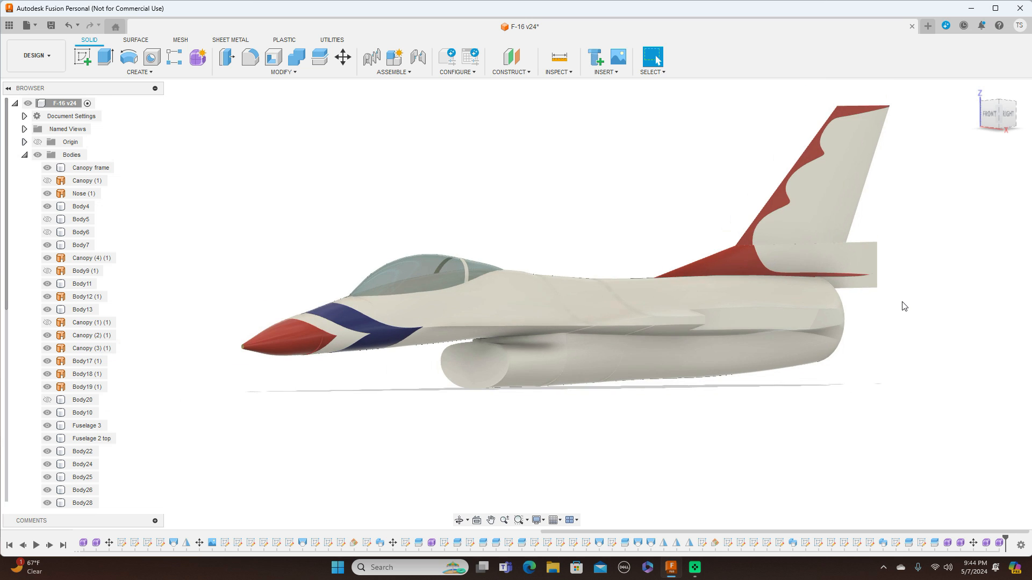